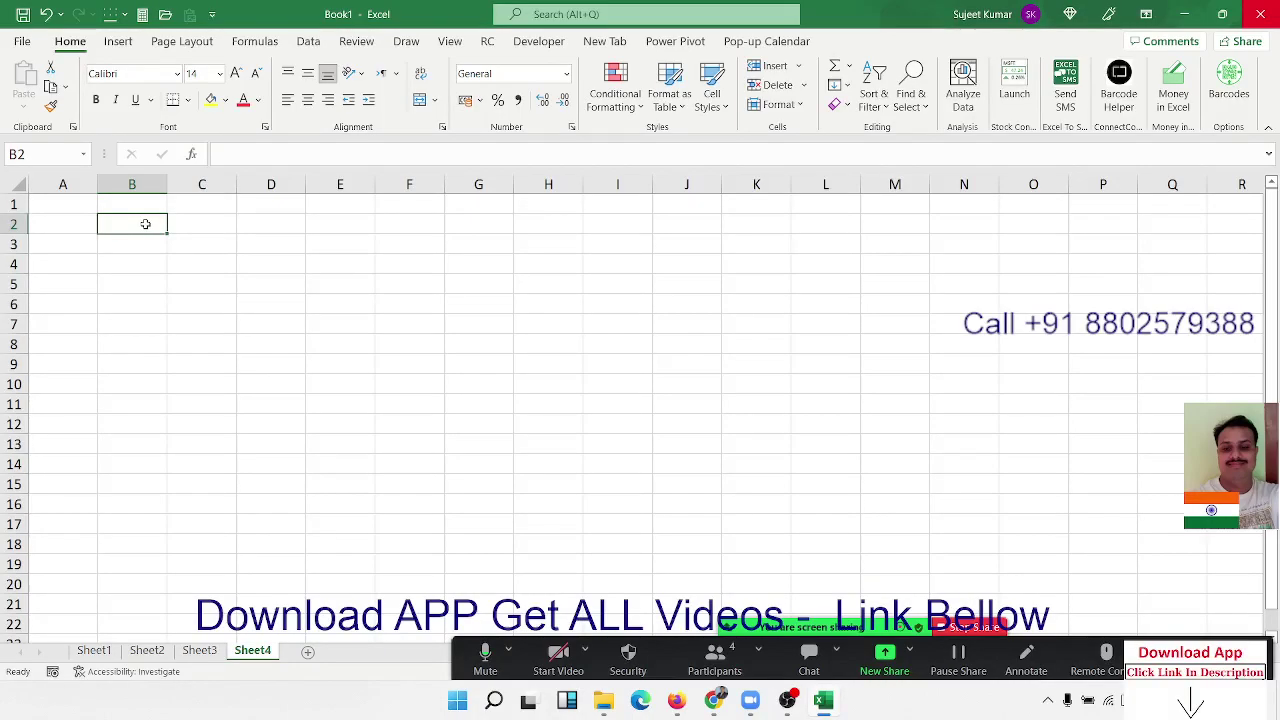
- Enter the array constant ={1,2,3,4,5} in A2 so 1 to 5 spill across A2:E2
{"action": "key", "text": "Left"}
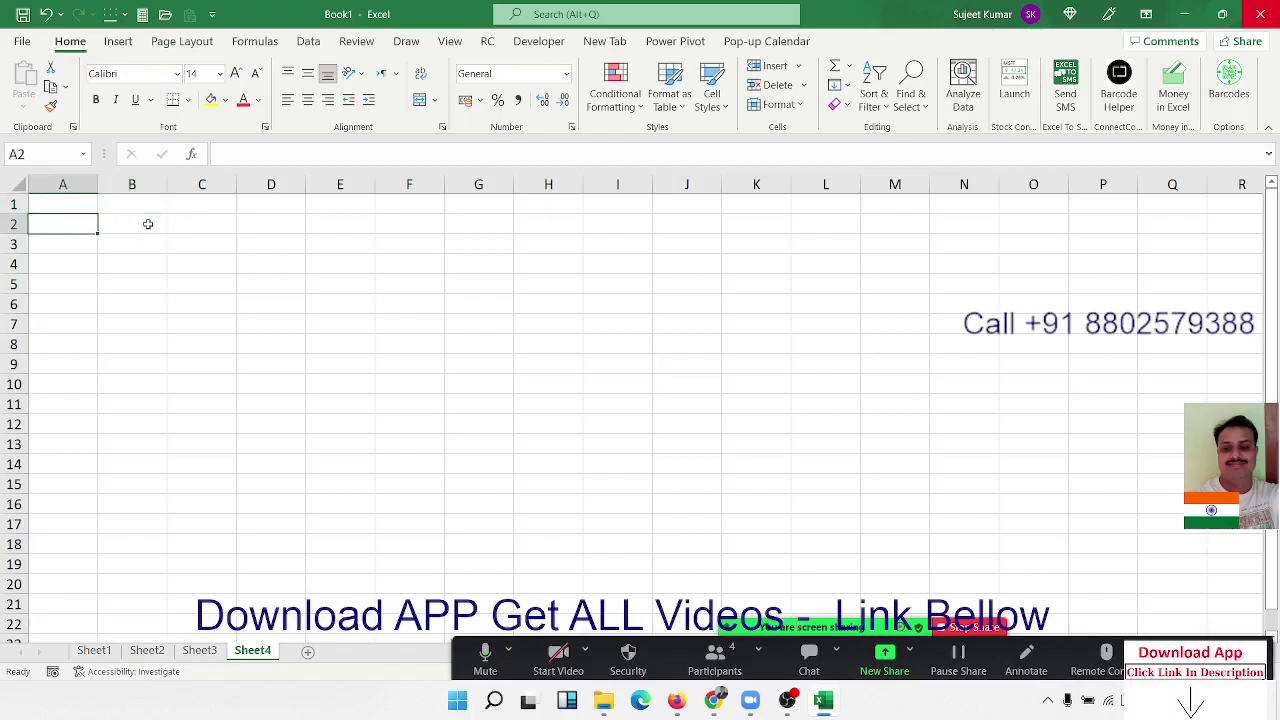
{"action": "type", "text": "="}
{"action": "type", "text": "("}
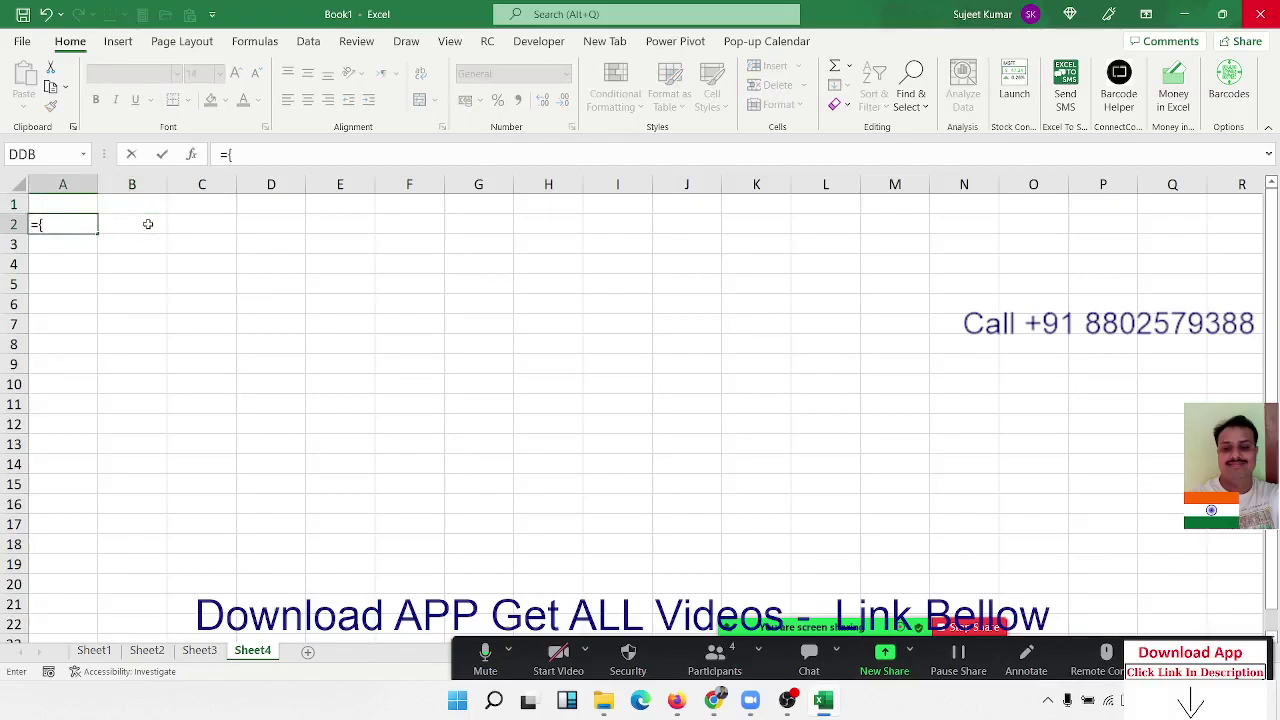
{"action": "type", "text": "1,2,3,4,"}
{"action": "type", "text": "5"}
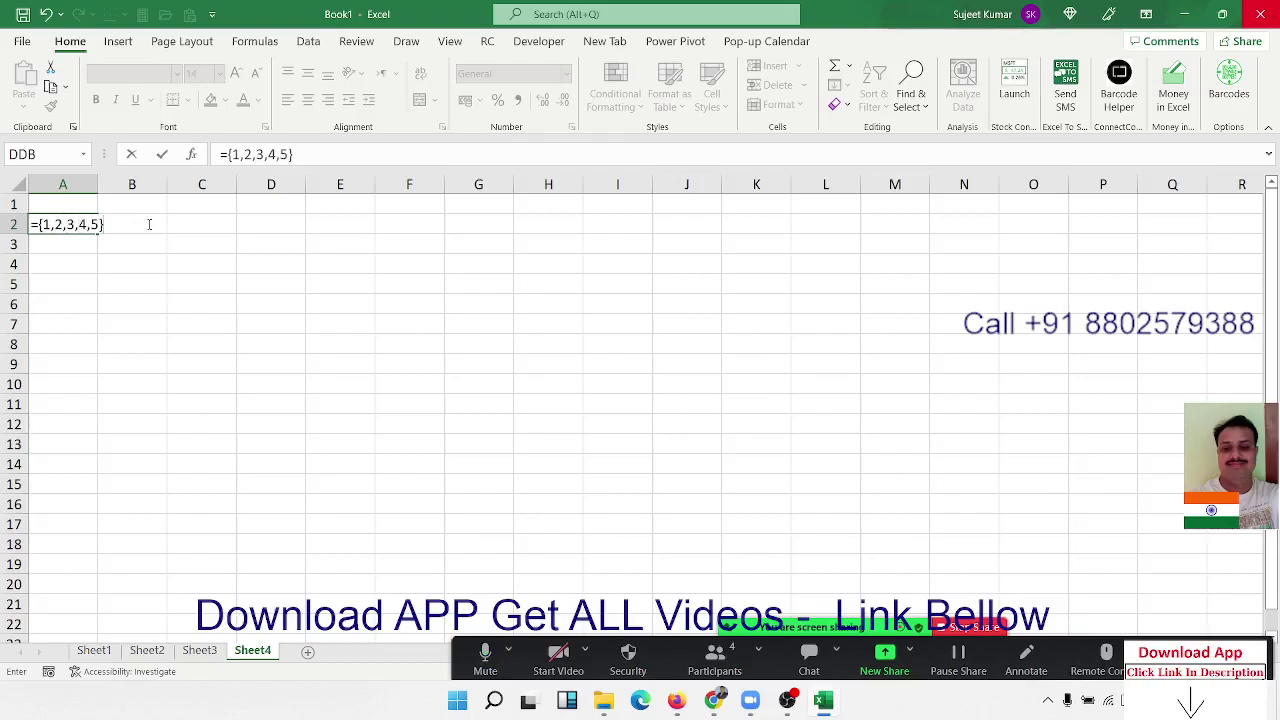
{"action": "key", "text": "Return"}
{"action": "key", "text": "Up"}
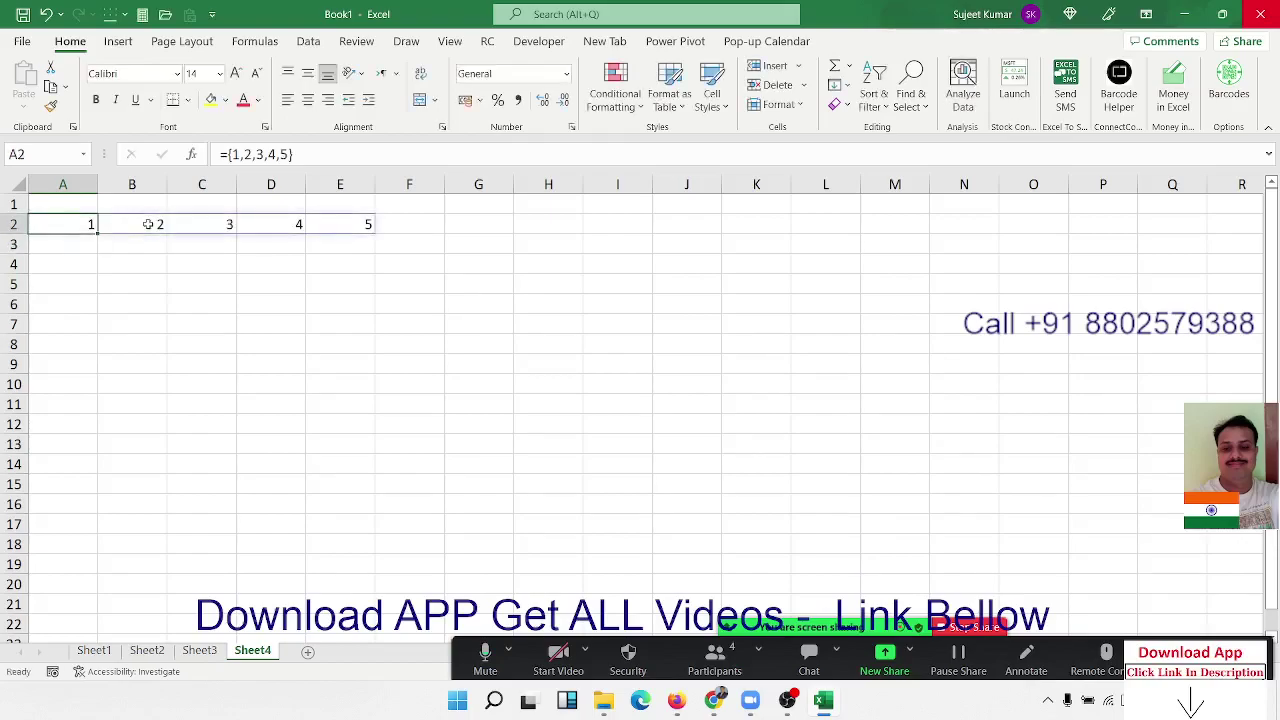
- Enter ={1,2,3,4,5} across A4:E4 as a Ctrl+Shift+Enter array formula and check the values
{"action": "key", "text": "Down"}
{"action": "key", "text": "Down"}
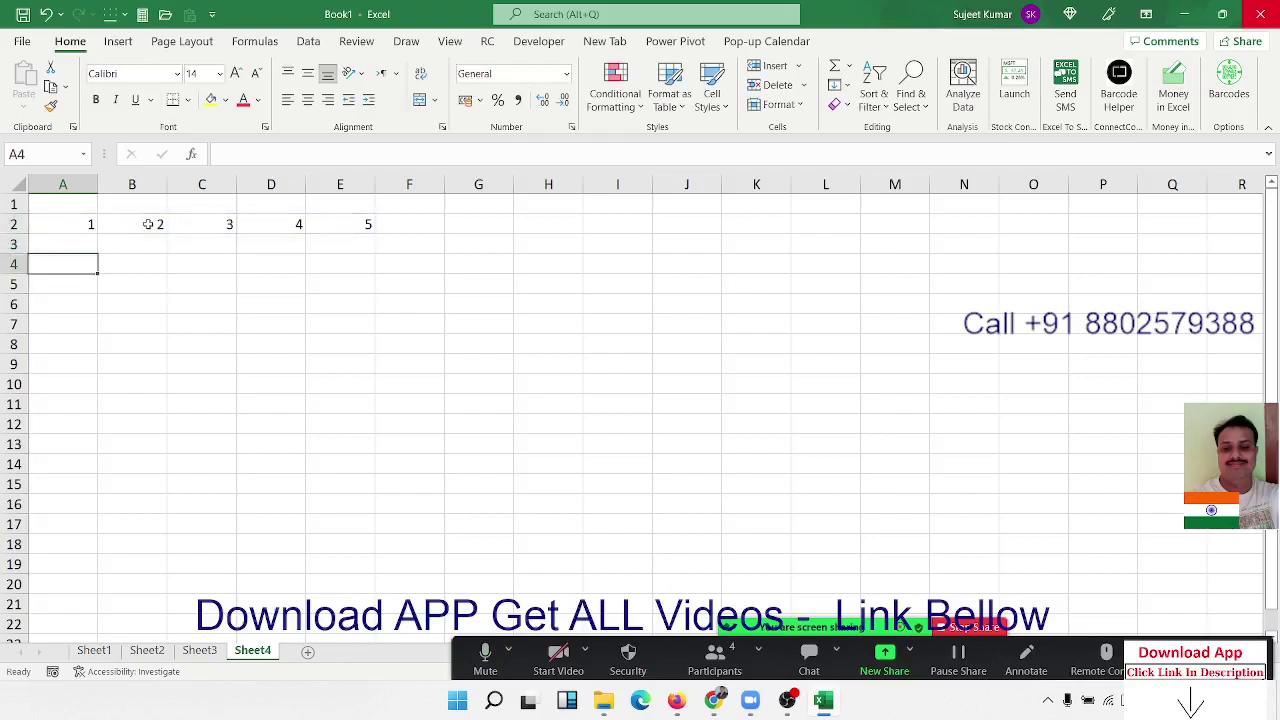
{"action": "key", "text": "shift+Right"}
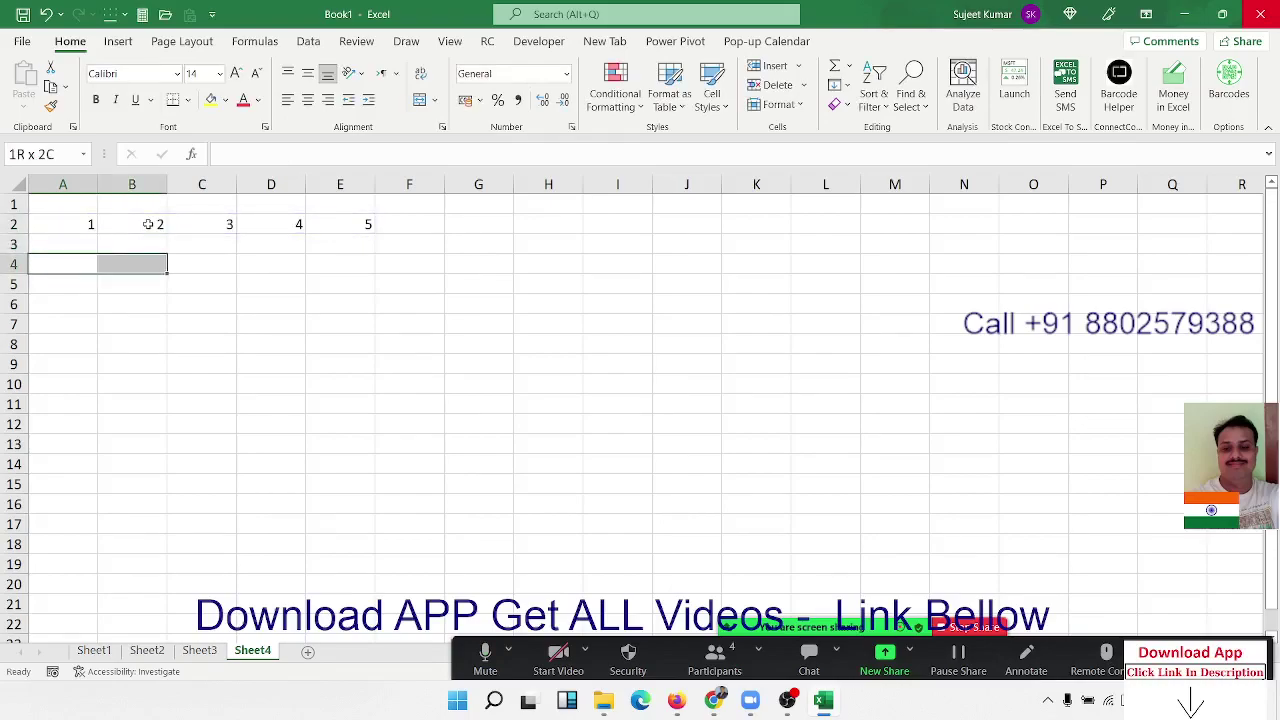
{"action": "key", "text": "shift+Right"}
{"action": "key", "text": "shift+Right"}
{"action": "key", "text": "shift+Right"}
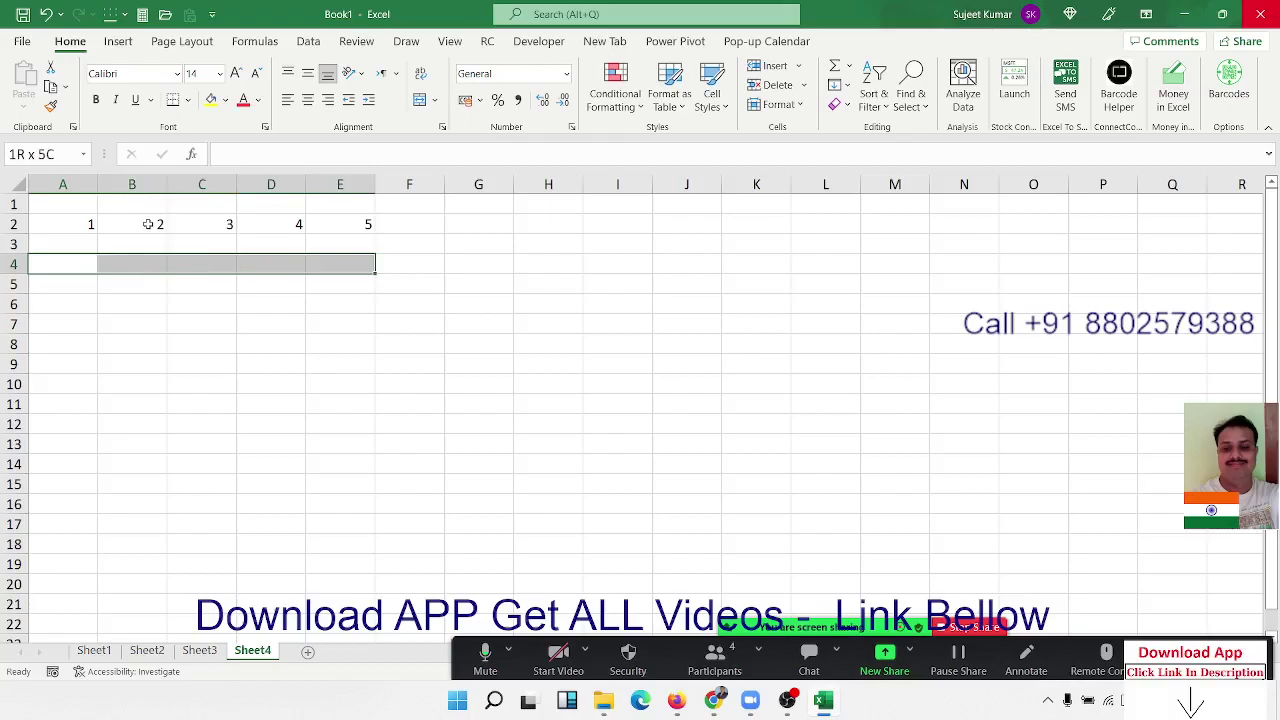
{"action": "type", "text": "={"}
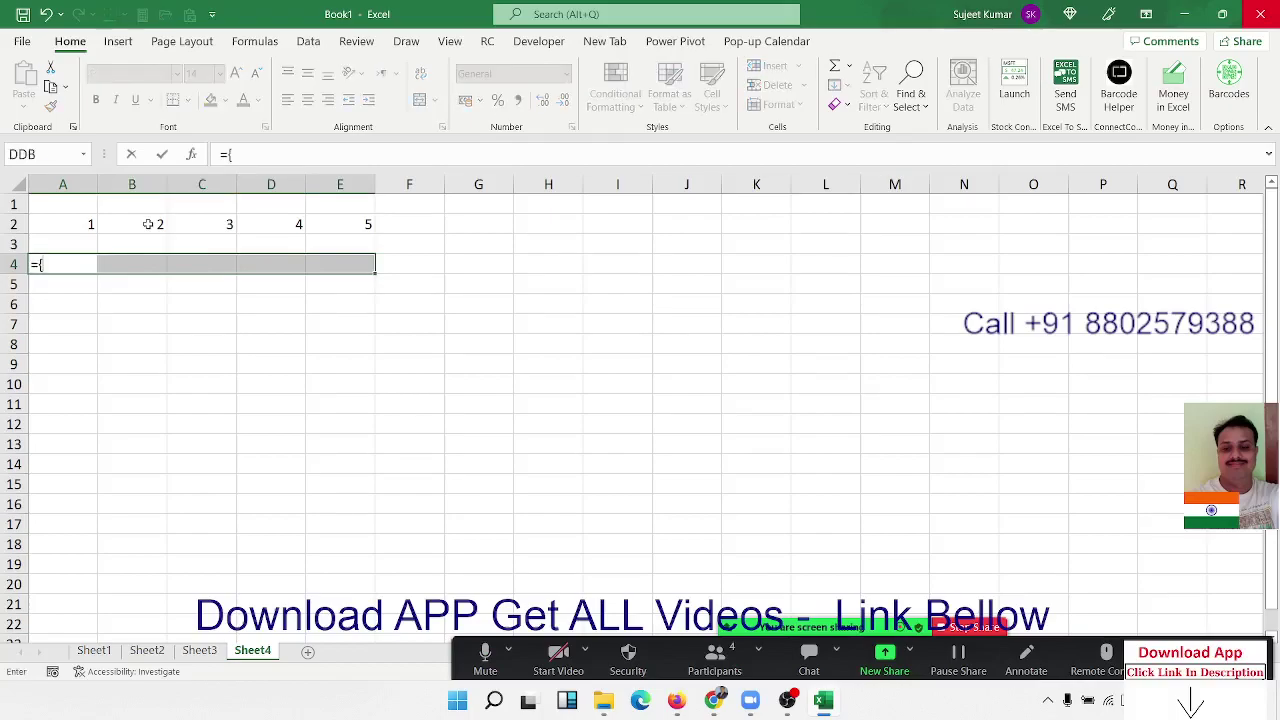
{"action": "type", "text": "1,2,3"}
{"action": "type", "text": ",4,5"}
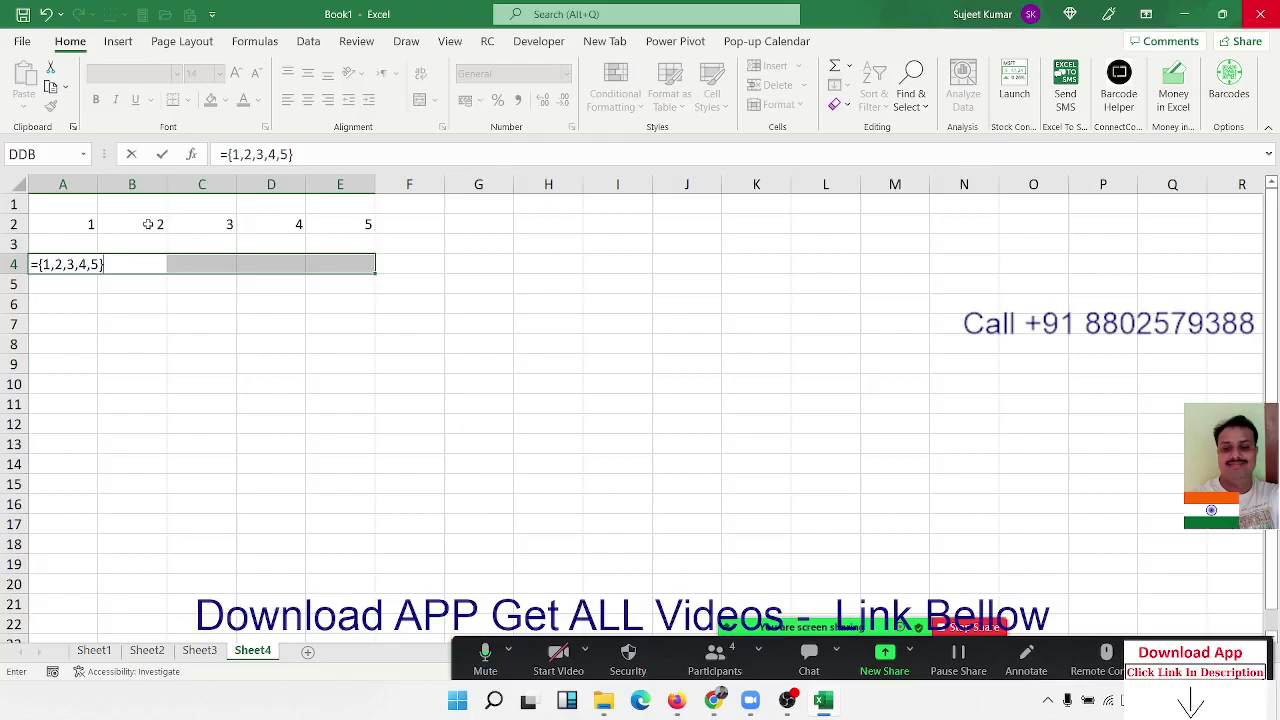
{"action": "key", "text": "ctrl+shift+Return"}
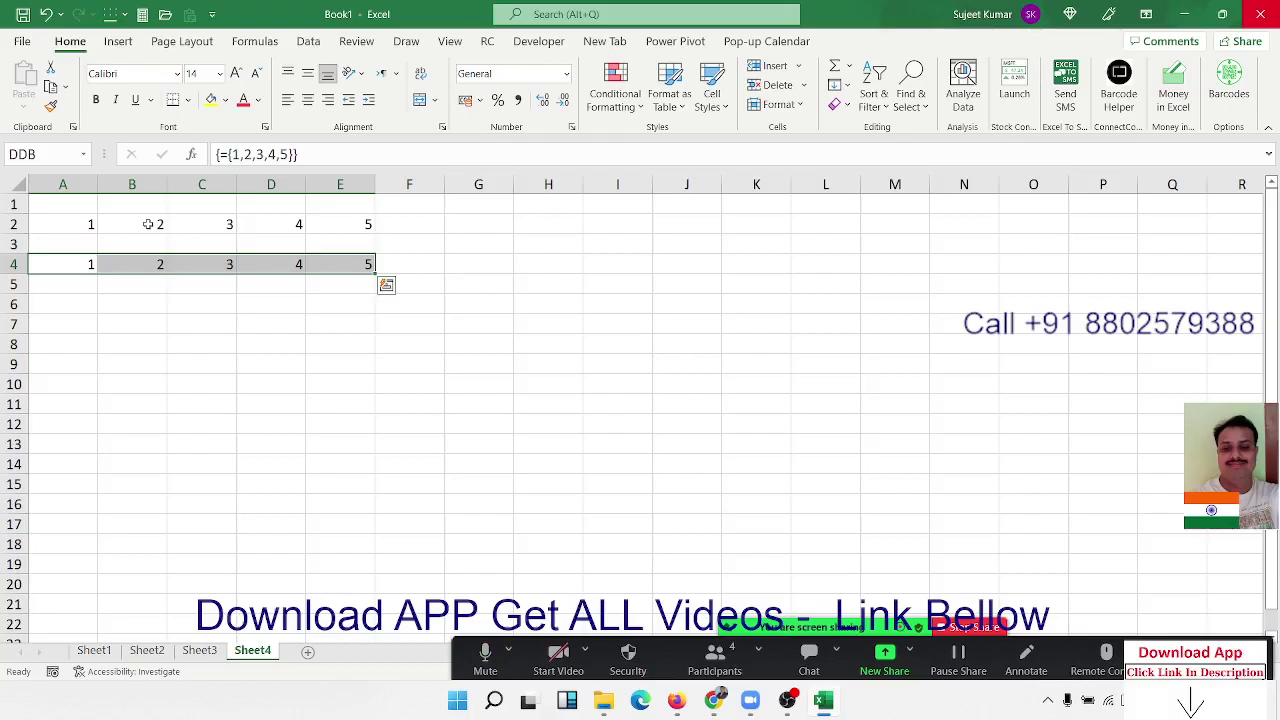
{"action": "key", "text": "Up"}
{"action": "key", "text": "Down"}
{"action": "key", "text": "Right"}
{"action": "key", "text": "Left"}
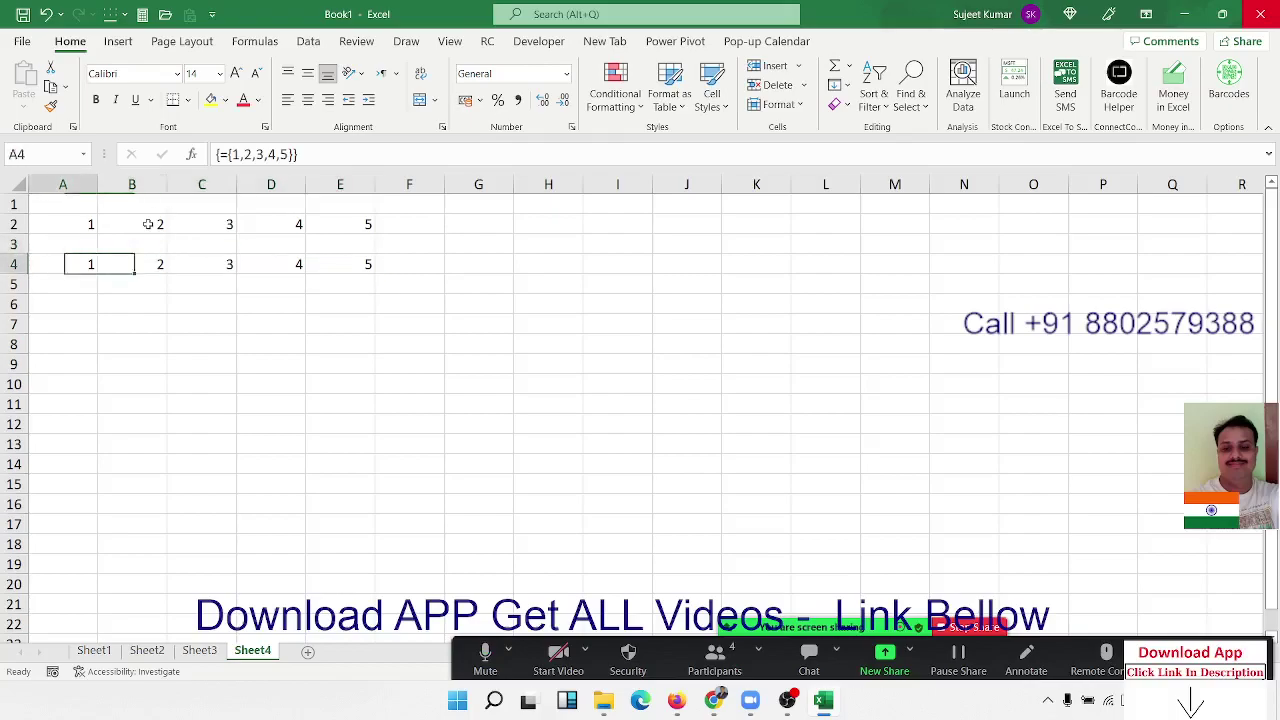
{"action": "key", "text": "Up"}
{"action": "key", "text": "Up"}
{"action": "key", "text": "Up"}
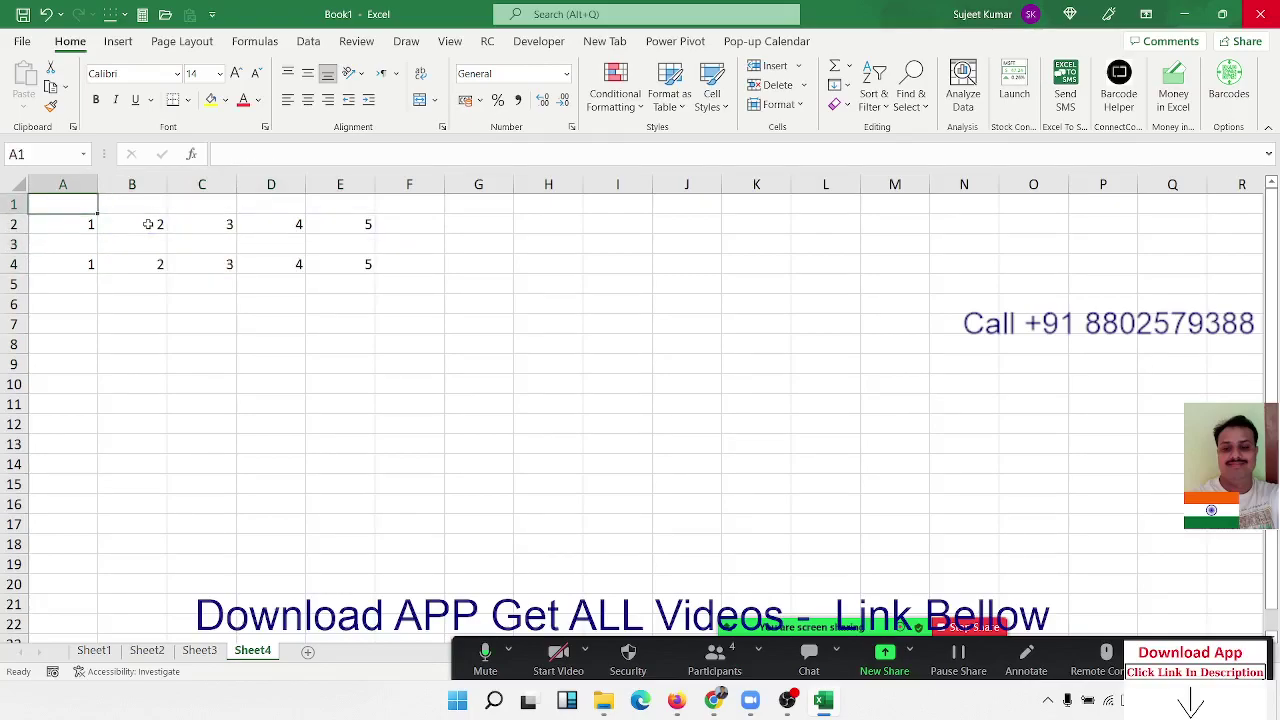
- Clear the earlier numbers from columns A through E
{"action": "key", "text": "ctrl+space"}
{"action": "key", "text": "Up"}
{"action": "key", "text": "ctrl+space"}
{"action": "key", "text": "shift+Right"}
{"action": "key", "text": "shift+Right"}
{"action": "key", "text": "shift+Right"}
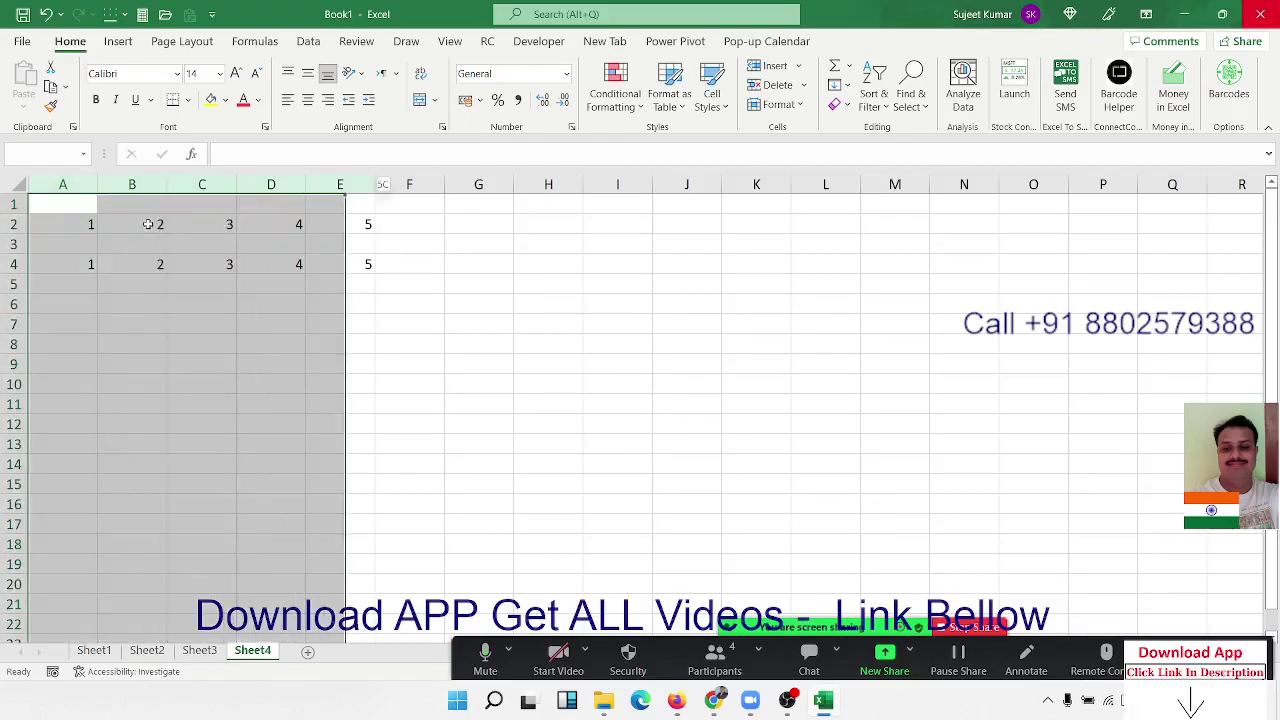
{"action": "key", "text": "shift+Right"}
{"action": "key", "text": "shift+Right"}
{"action": "key", "text": "shift+Left"}
{"action": "key", "text": "Delete"}
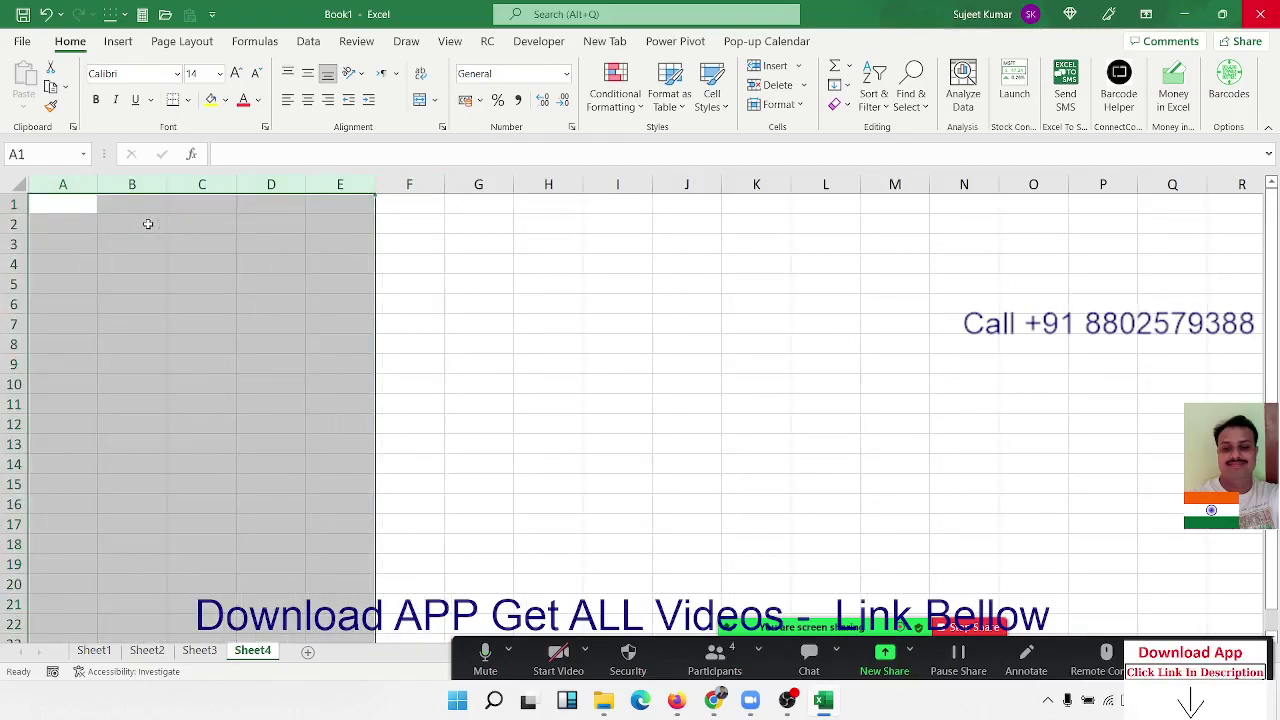
- Enter the header Name in A1 and the name Puja in A2
{"action": "key", "text": "Up"}
{"action": "type", "text": "Nan"}
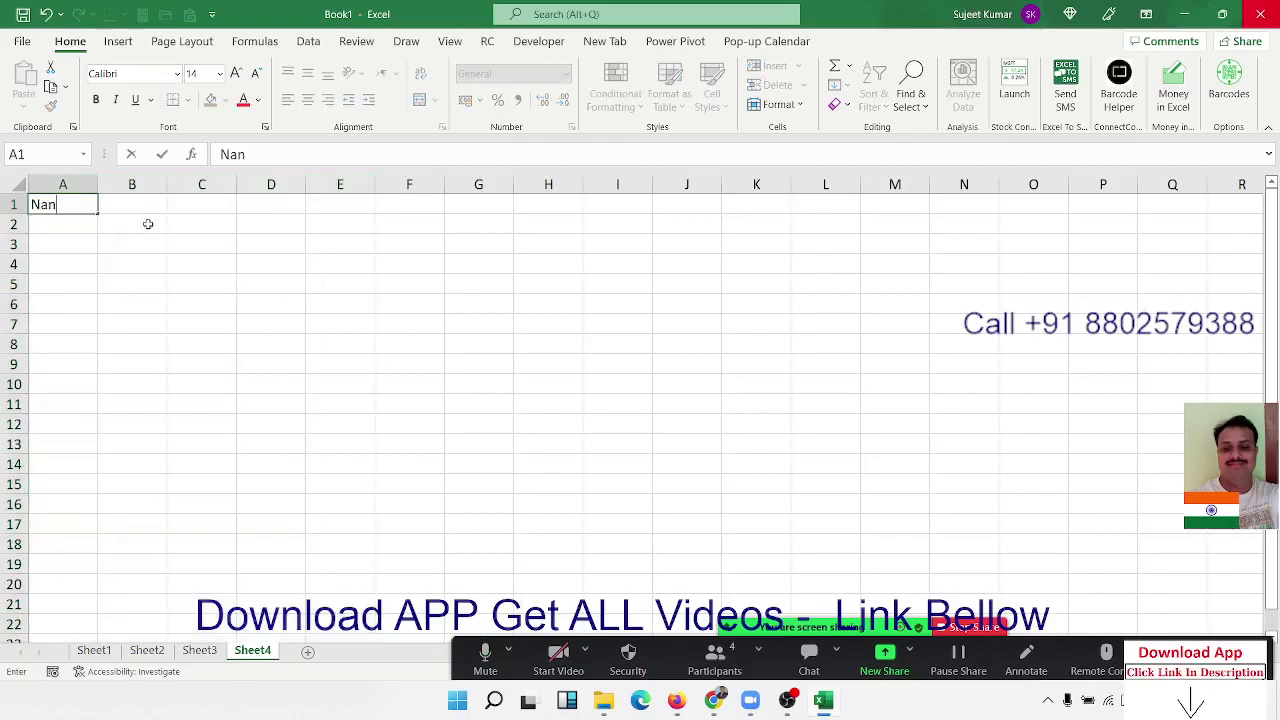
{"action": "key", "text": "BackSpace"}
{"action": "type", "text": "me"}
{"action": "key", "text": "Return"}
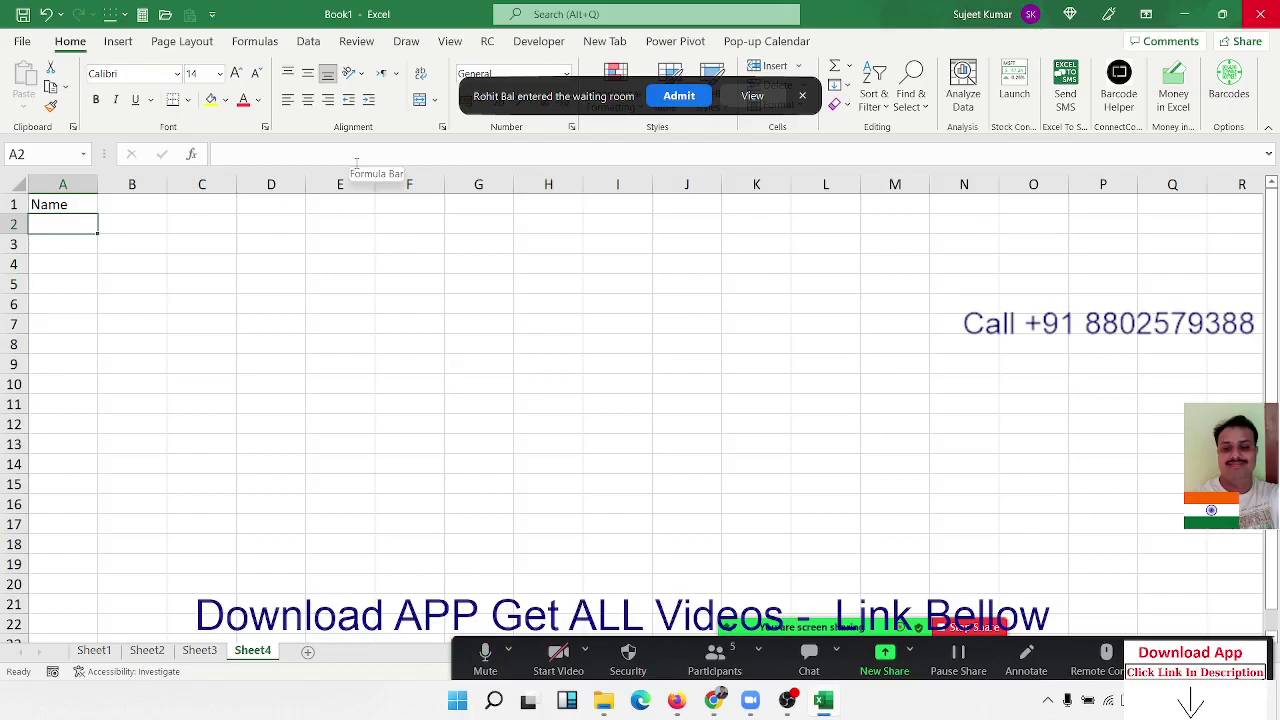
{"action": "type", "text": "Pune"}
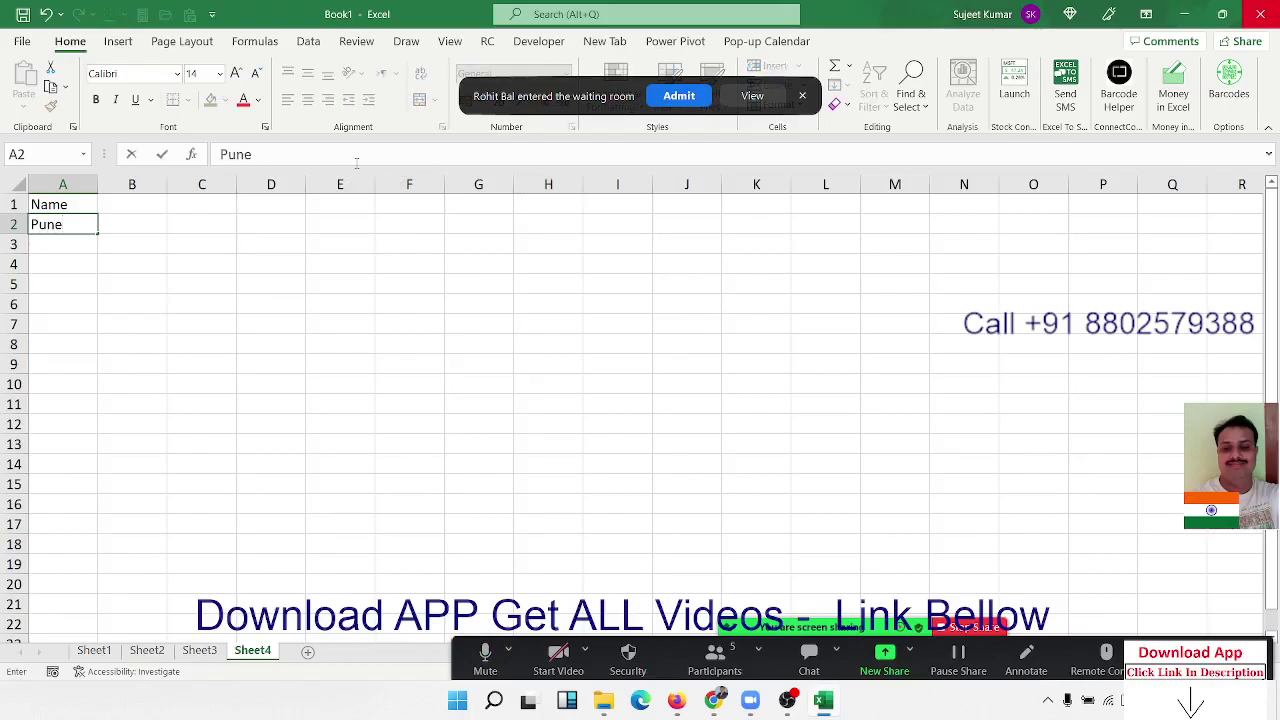
{"action": "key", "text": "Return"}
{"action": "key", "text": "Up"}
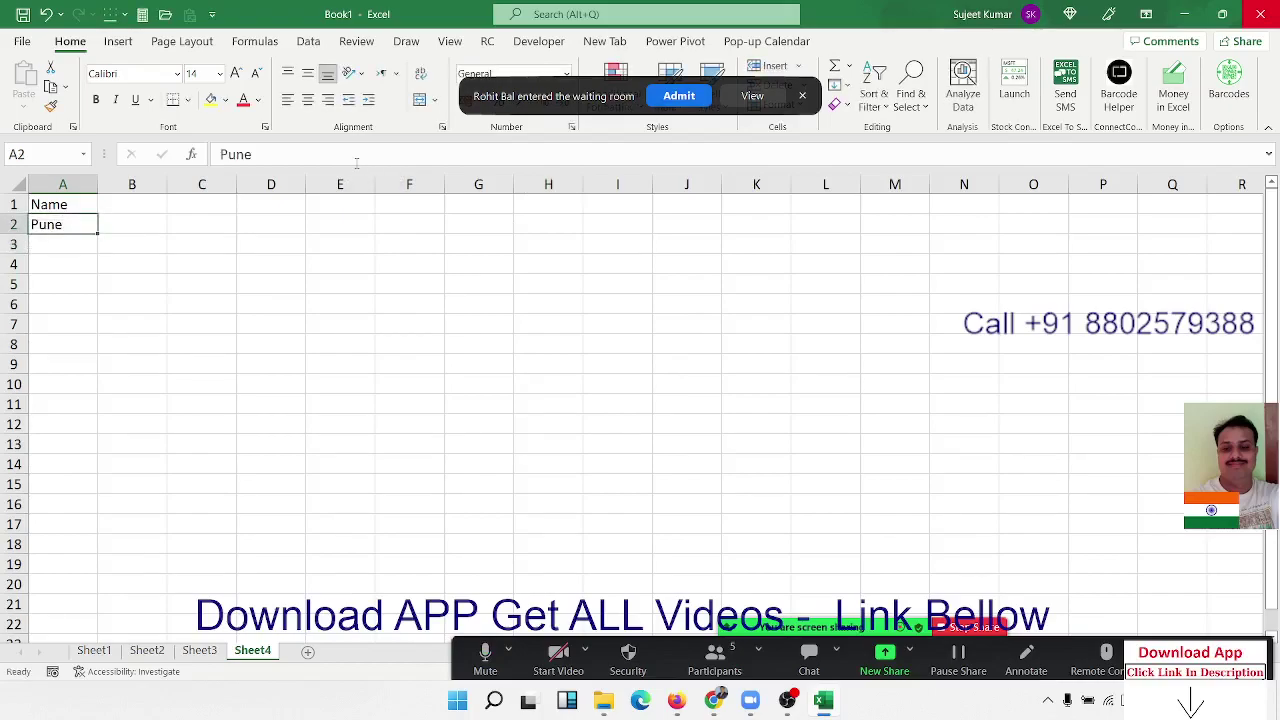
{"action": "type", "text": "Puja"}
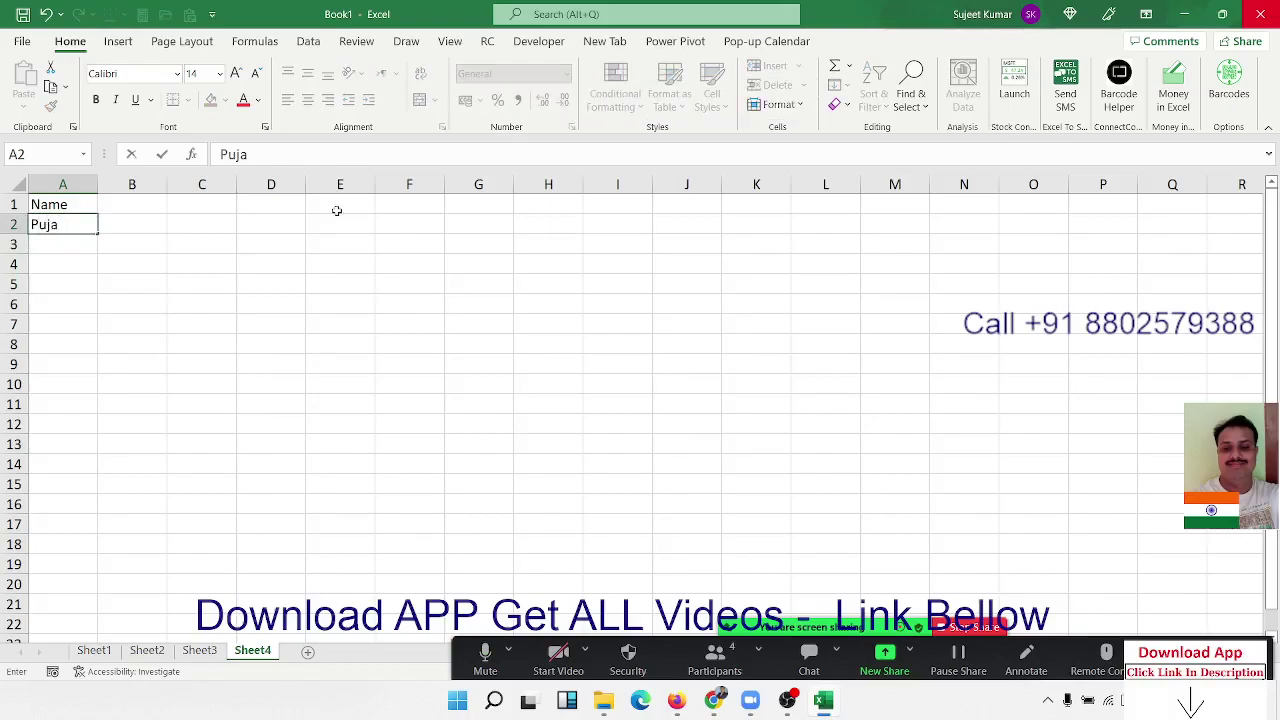
{"action": "left_click", "coordinate": [38, 283]}
- Fill the name list down column A to row 55
{"action": "left_click", "coordinate": [88, 222]}
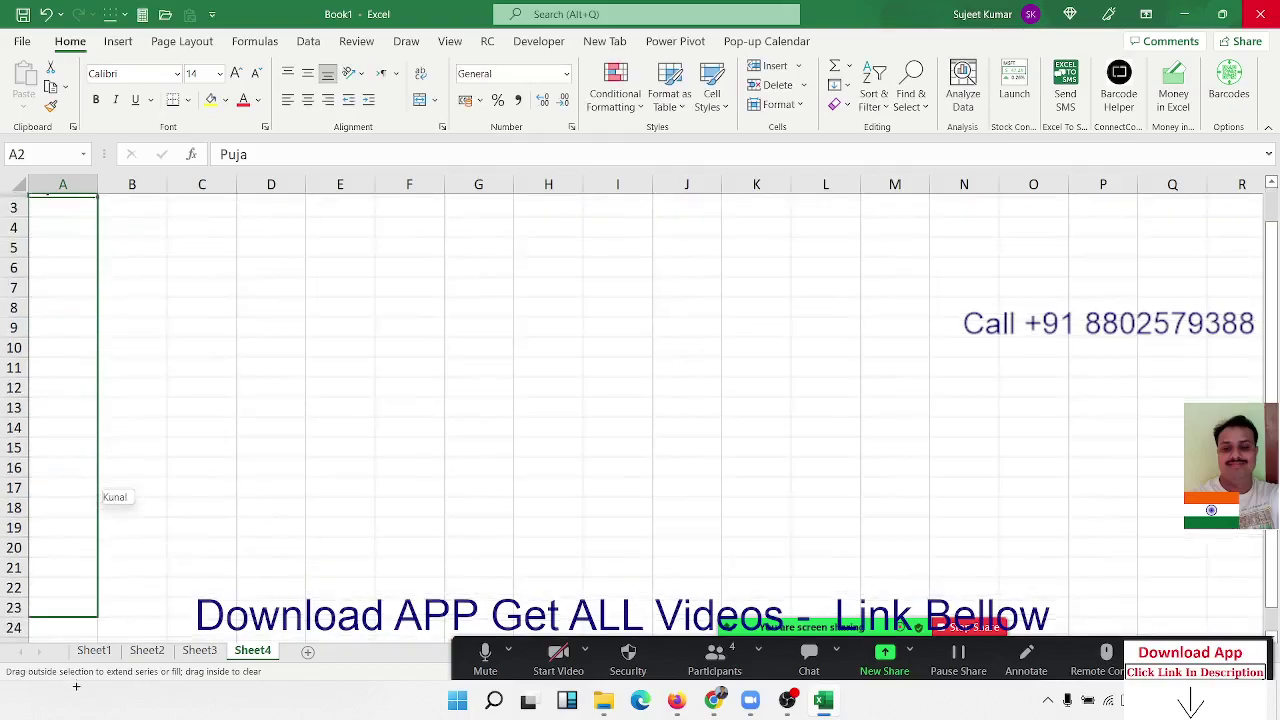
{"action": "mouse_move", "coordinate": [97, 230]}
{"action": "left_mouse_down"}
{"action": "mouse_move", "coordinate": [77, 690]}
{"action": "mouse_move", "coordinate": [88, 594]}
{"action": "left_mouse_up"}
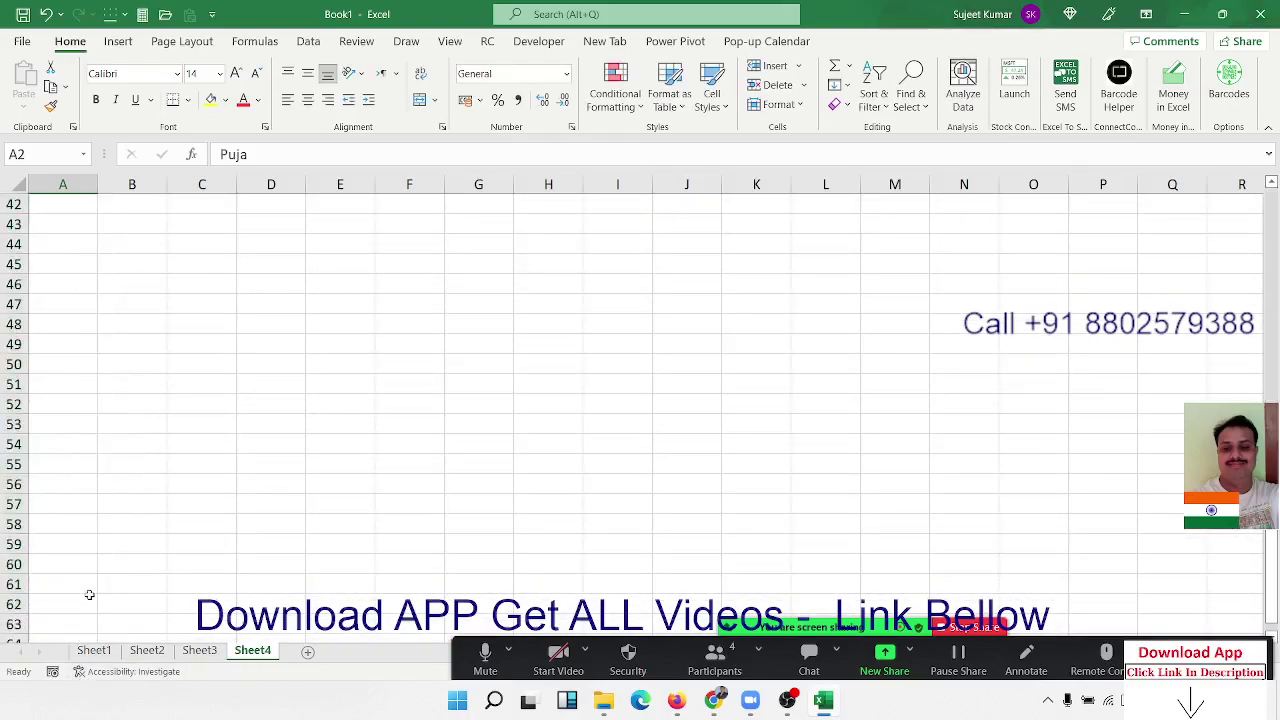
{"action": "left_click", "coordinate": [67, 408]}
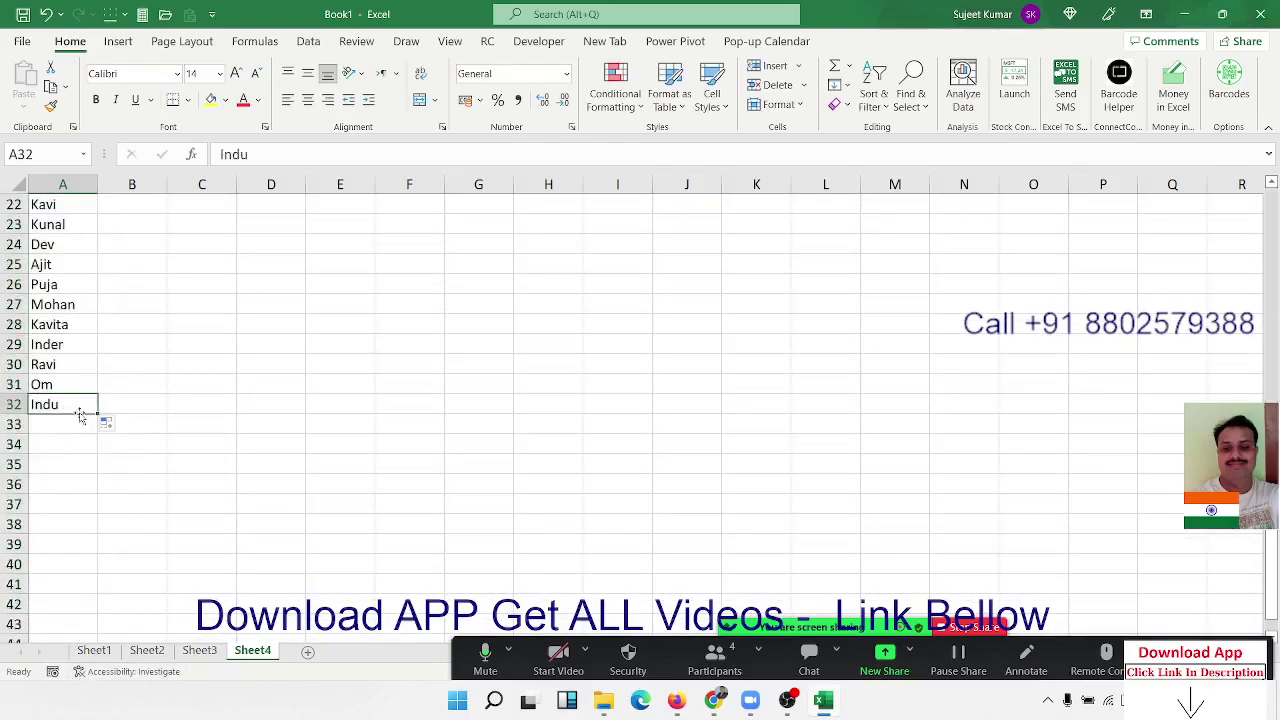
{"action": "left_click_drag", "start_coordinate": [97, 412], "coordinate": [90, 703]}
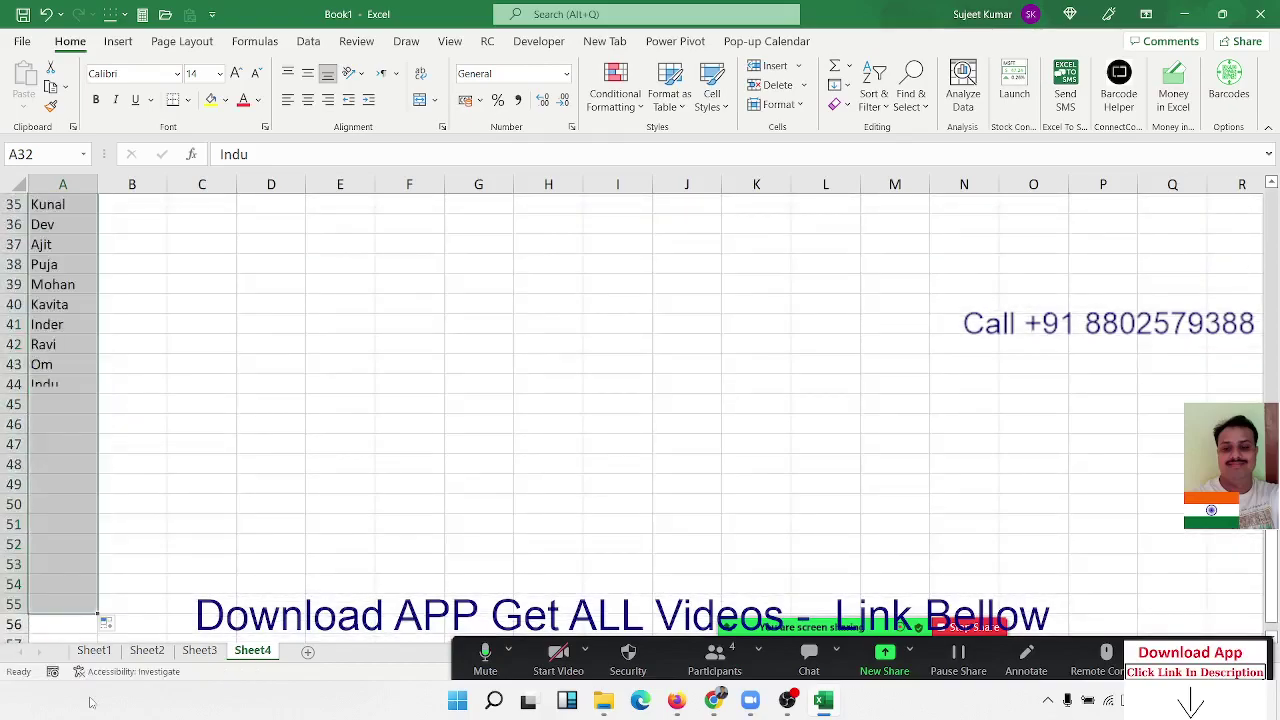
{"action": "key", "text": "ctrl+Home"}
{"action": "key", "text": "Right"}
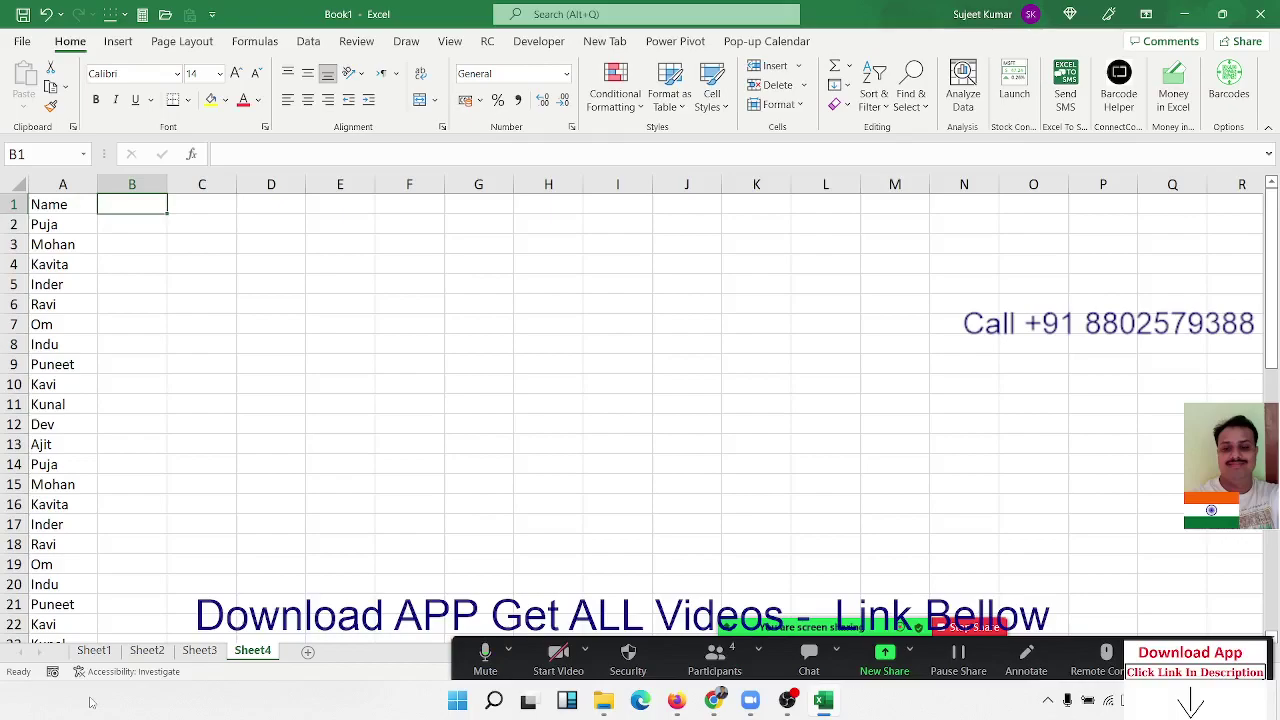
- Add a Sales header in B1 and fill =RANDBETWEEN(10,90) down B2:B55
{"action": "type", "text": "Sa;"}
{"action": "type", "text": "le"}
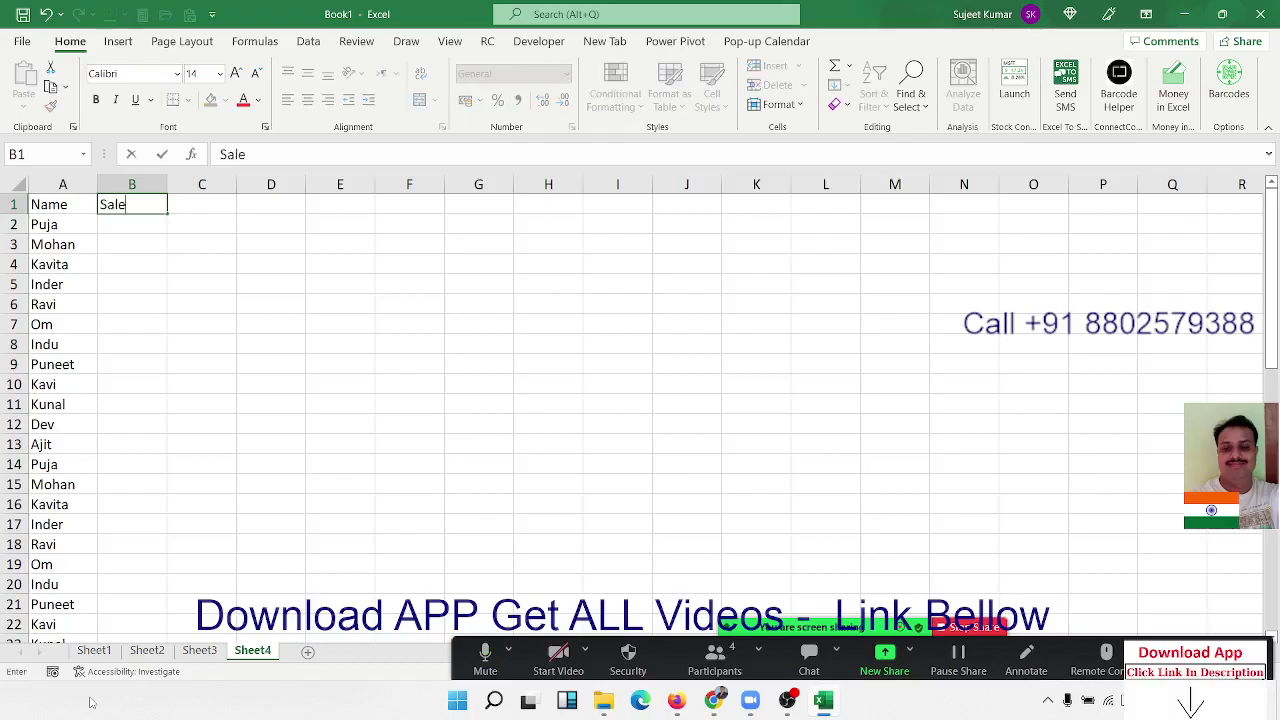
{"action": "type", "text": "s"}
{"action": "key", "text": "Return"}
{"action": "type", "text": "=ra"}
{"action": "key", "text": "Down"}
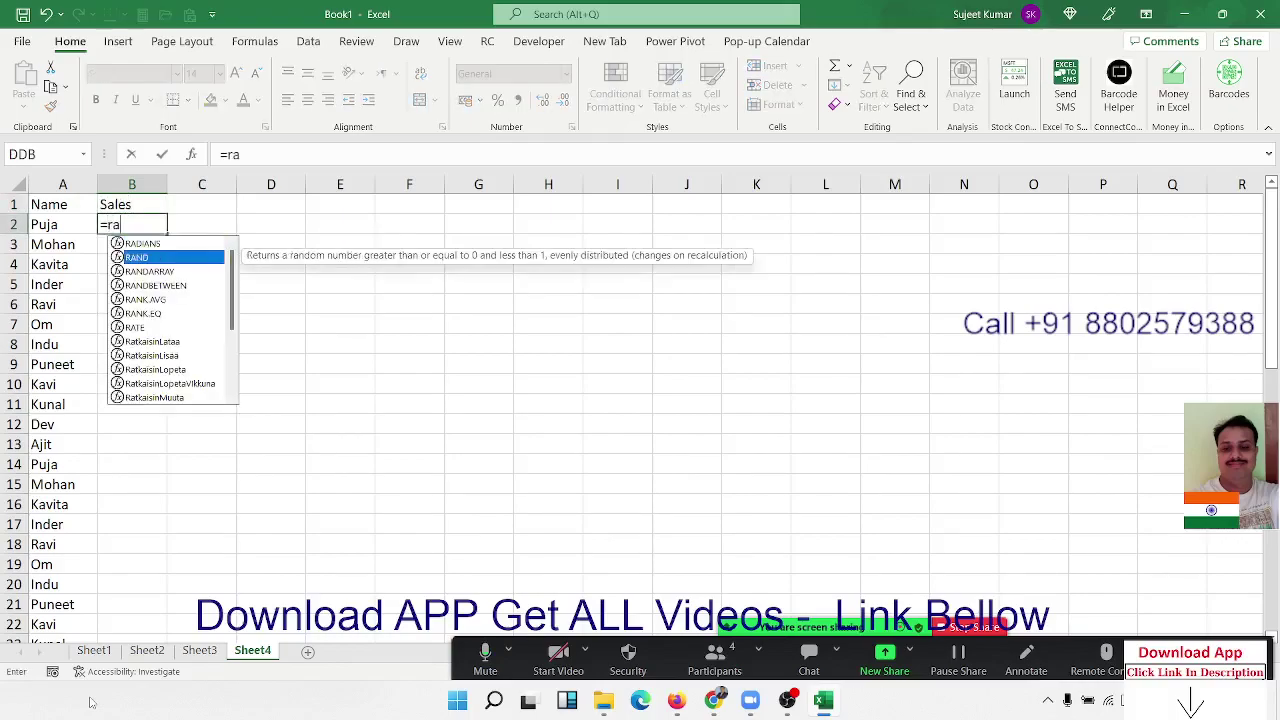
{"action": "key", "text": "Down"}
{"action": "key", "text": "Down"}
{"action": "key", "text": "Tab"}
{"action": "type", "text": "10,"}
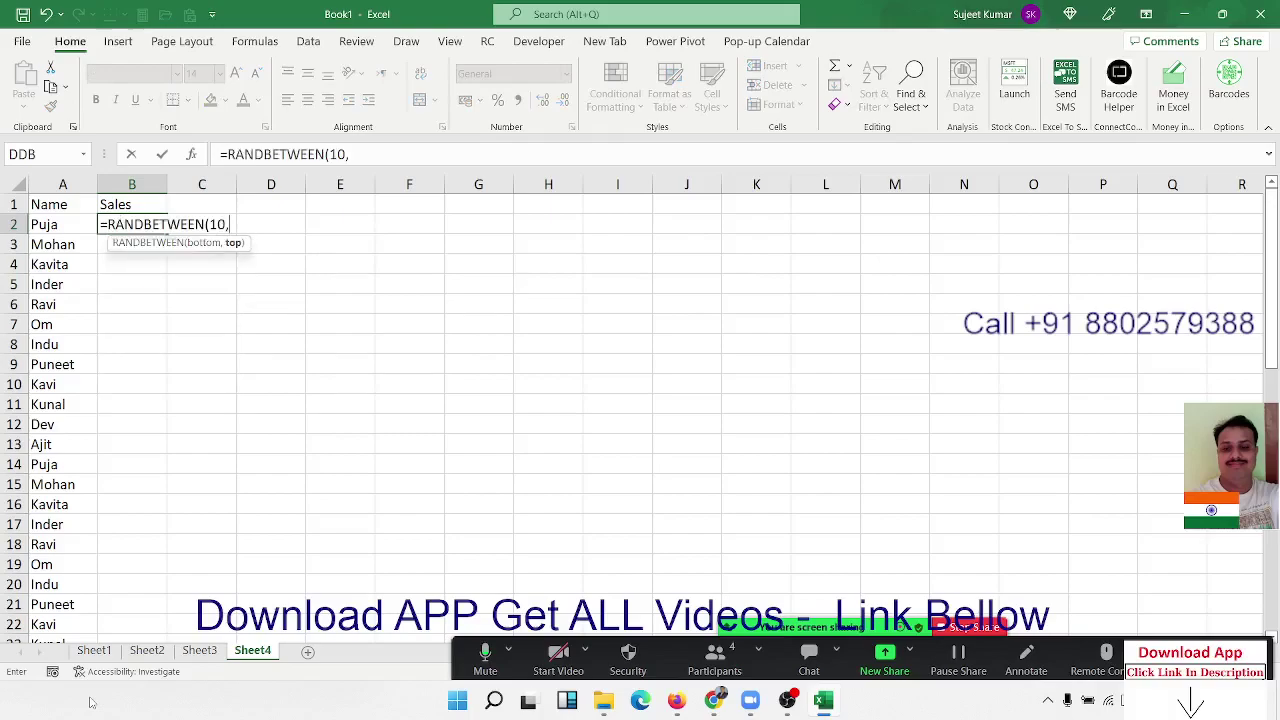
{"action": "type", "text": "90"}
{"action": "key", "text": "Return"}
{"action": "key", "text": "Left"}
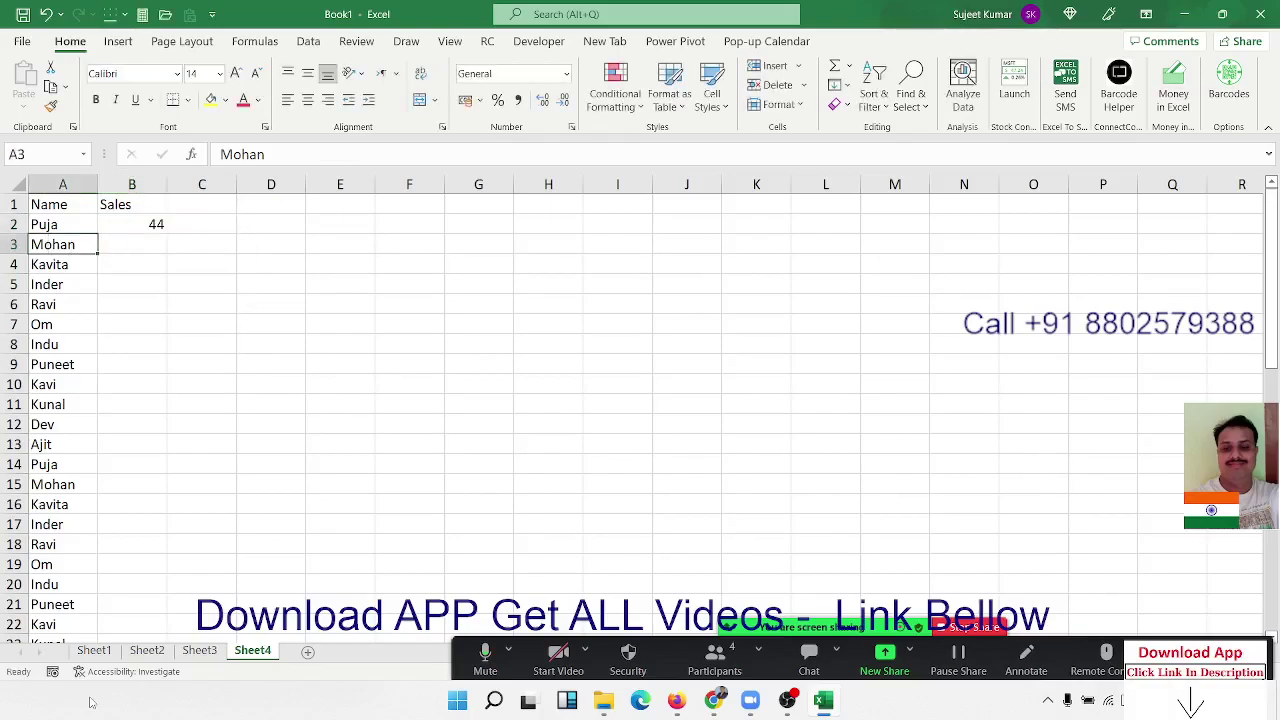
{"action": "key", "text": "ctrl+Down"}
{"action": "key", "text": "Right"}
{"action": "key", "text": "ctrl+shift+Up"}
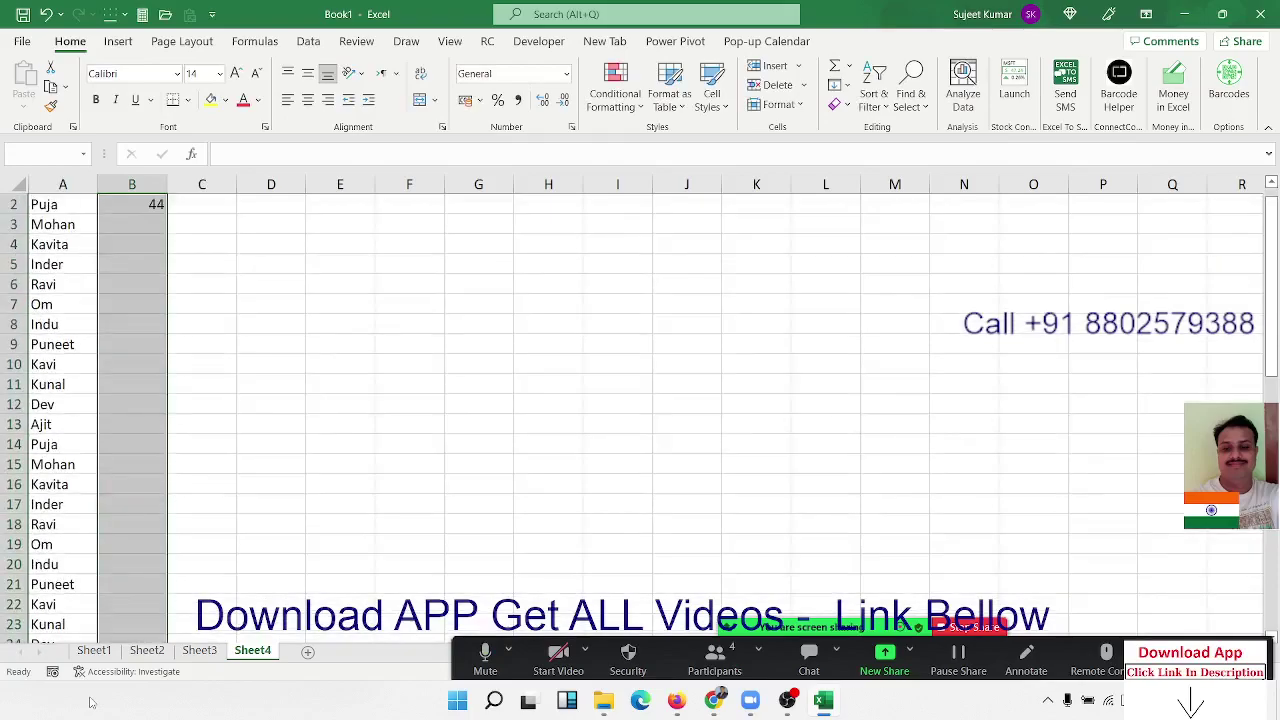
{"action": "key", "text": "ctrl+d"}
- Copy the Sales column and paste it back as plain values
{"action": "key", "text": "ctrl+c"}
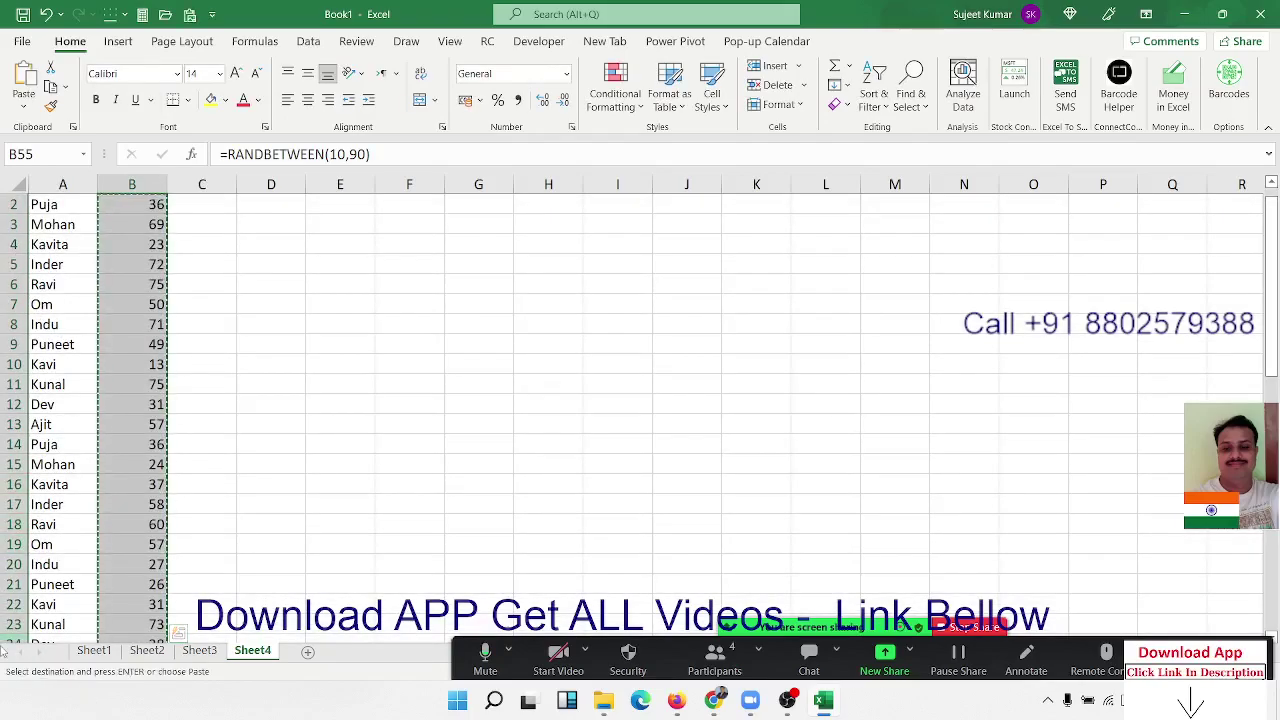
{"action": "left_click", "coordinate": [23, 100]}
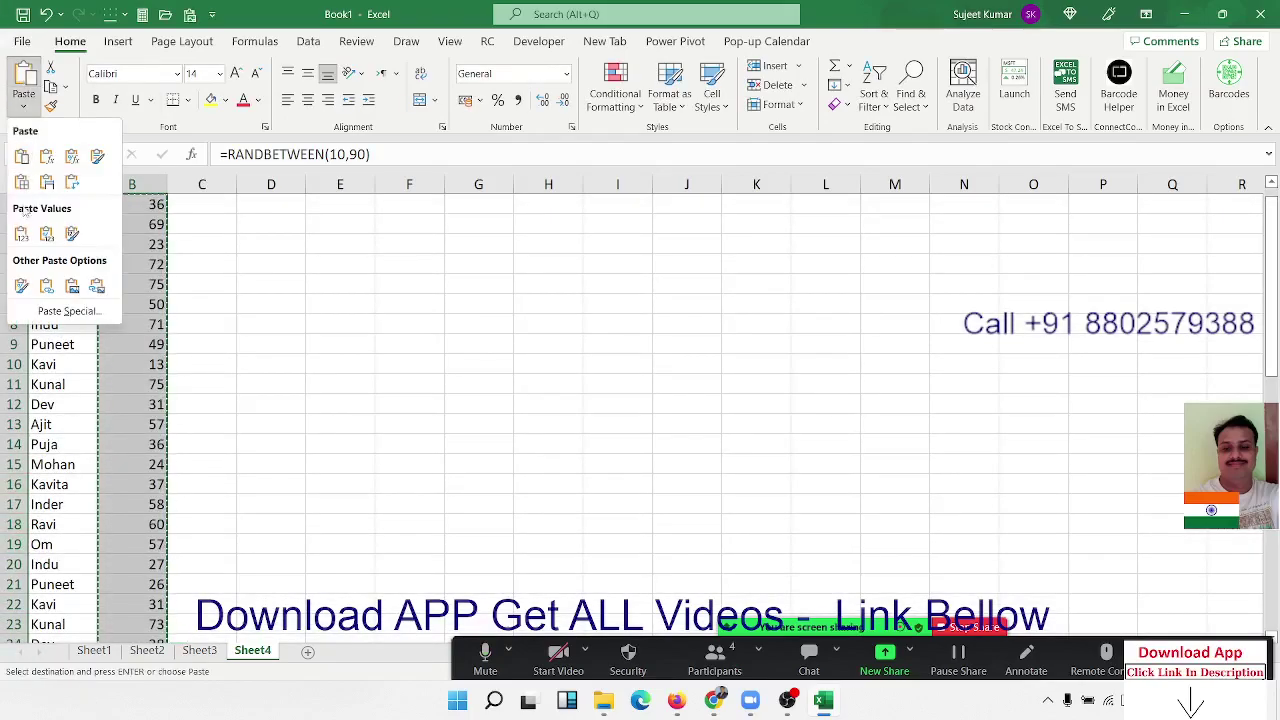
{"action": "left_click", "coordinate": [22, 235]}
{"action": "key", "text": "Escape"}
{"action": "key", "text": "ctrl+Up"}
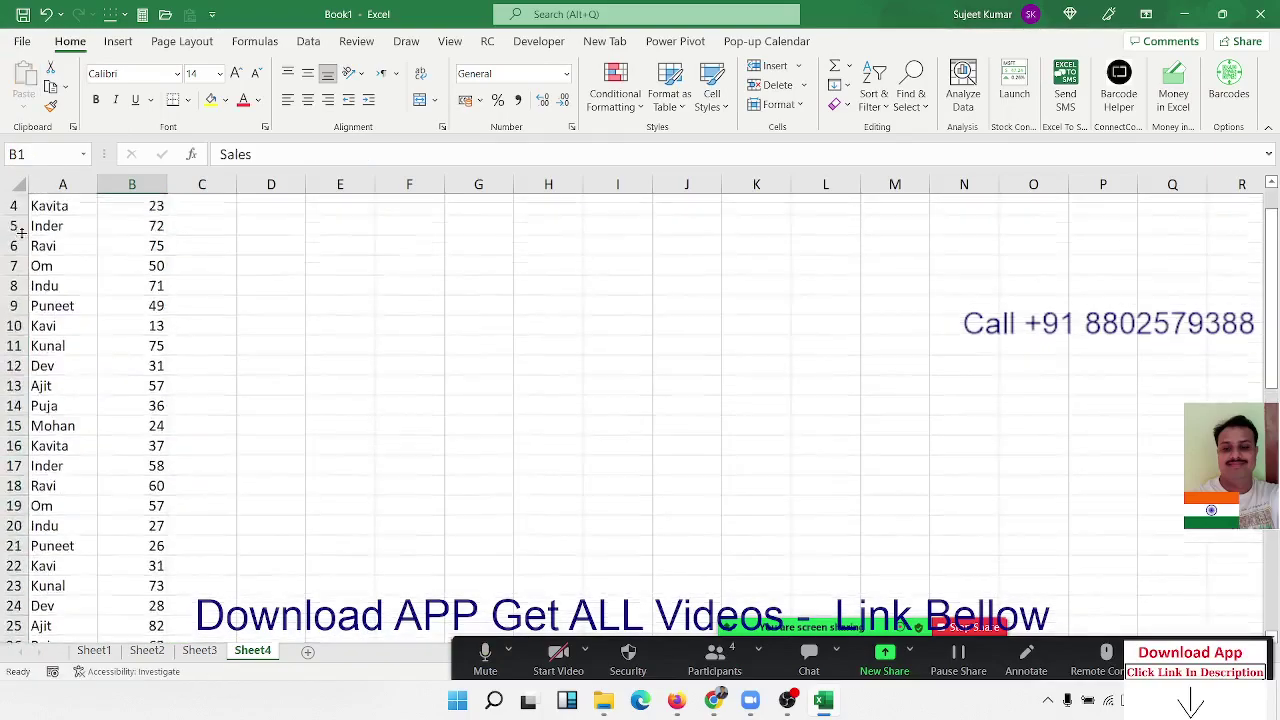
{"action": "key", "text": "Down"}
{"action": "key", "text": "ctrl+Down"}
{"action": "key", "text": "ctrl+Up"}
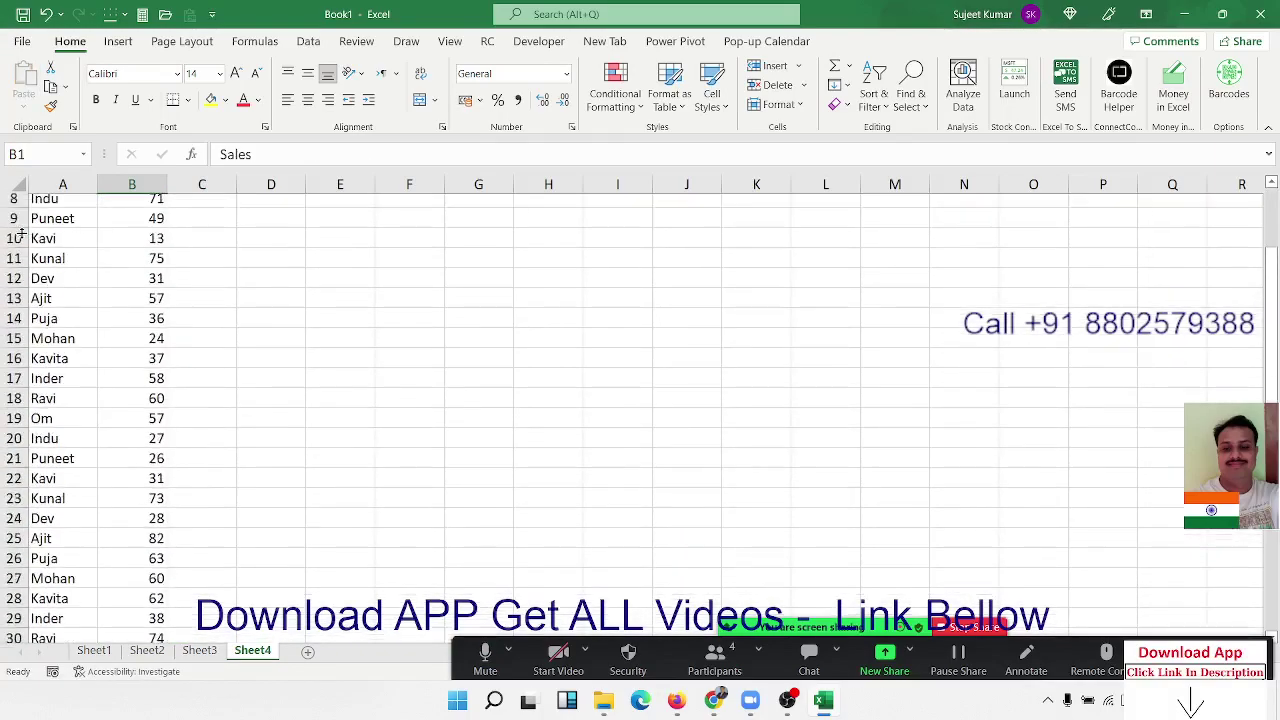
{"action": "key", "text": "Right"}
{"action": "key", "text": "Right"}
{"action": "key", "text": "Right"}
{"action": "key", "text": "Right"}
- Enter Puja in F2 as the name to look up
{"action": "key", "text": "Down"}
{"action": "key", "text": "Down"}
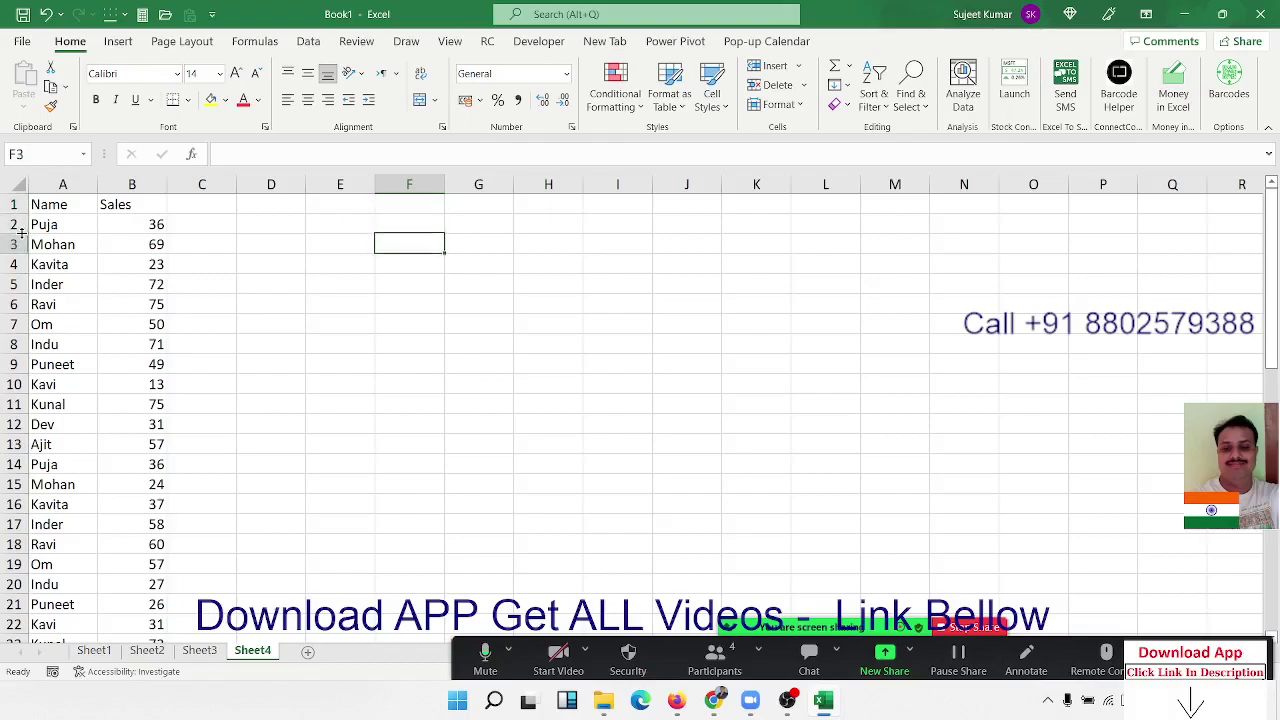
{"action": "key", "text": "Up"}
{"action": "type", "text": "Puja"}
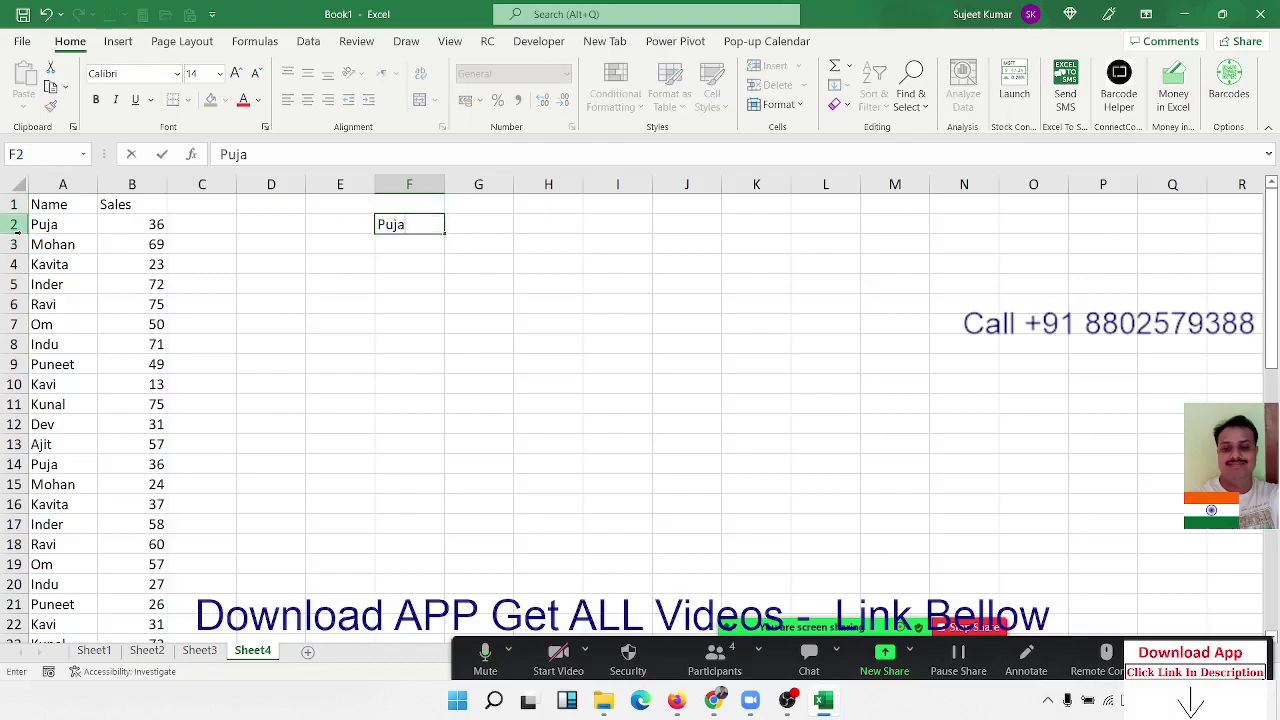
{"action": "key", "text": "Tab"}
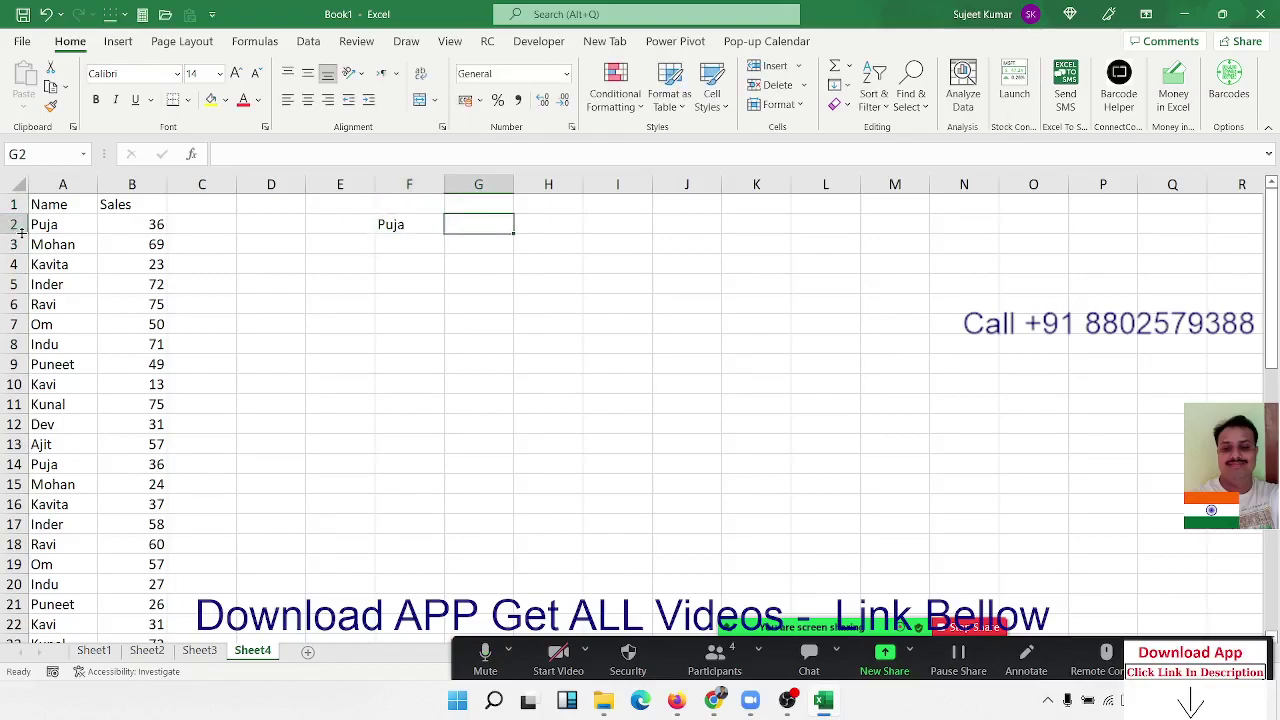
- Start G2's TEXTJOIN with a comma delimiter, TRUE, and an IF testing A2:A55
{"action": "type", "text": "="}
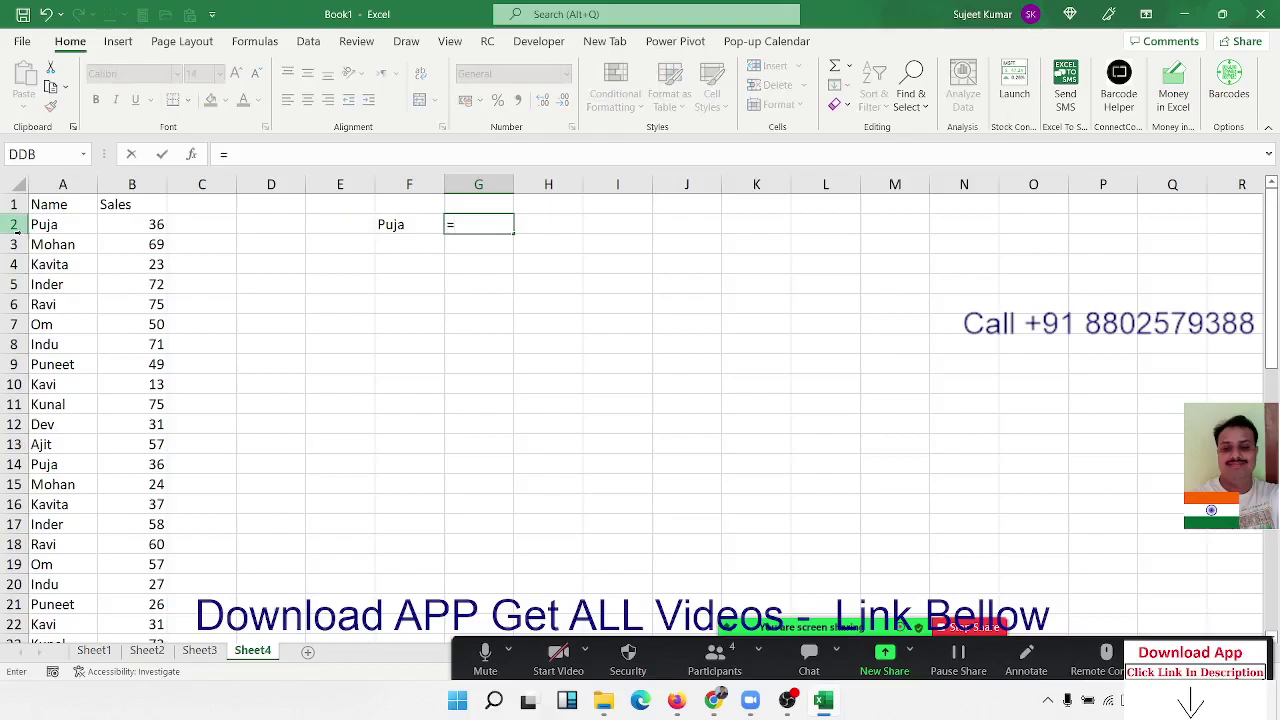
{"action": "type", "text": "te"}
{"action": "key", "text": "Down"}
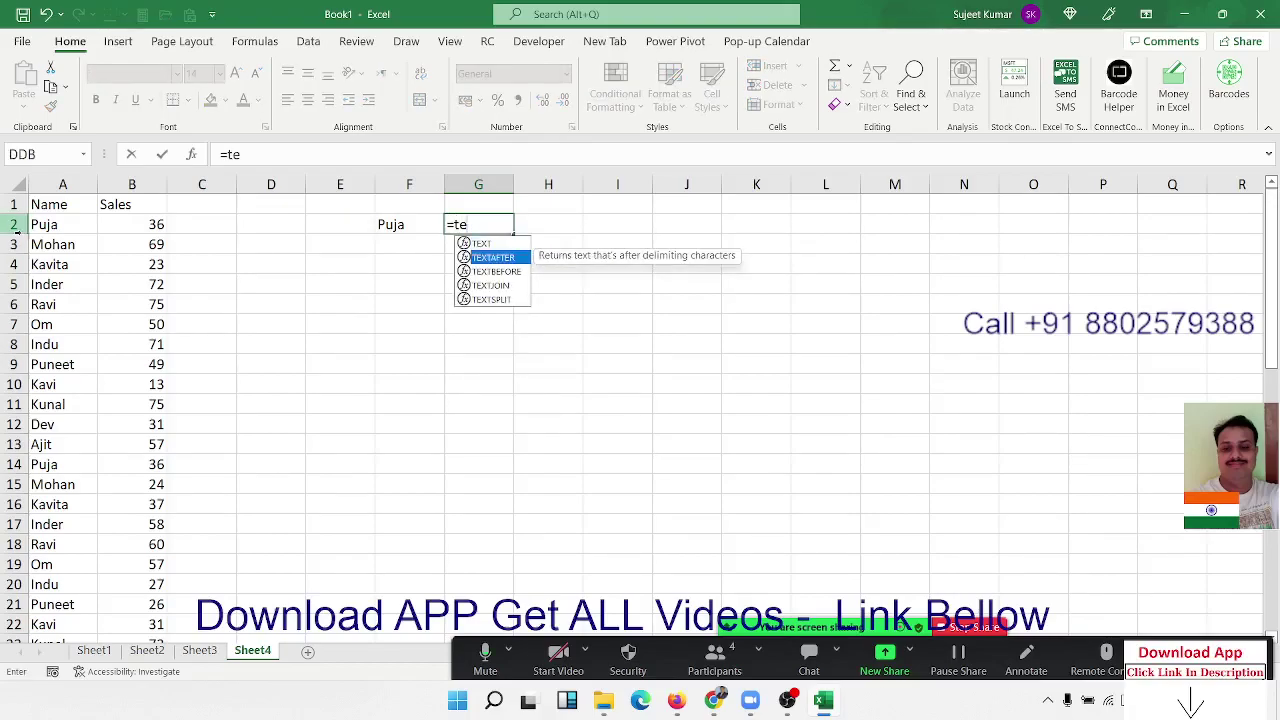
{"action": "key", "text": "Down"}
{"action": "key", "text": "Down"}
{"action": "key", "text": "Tab"}
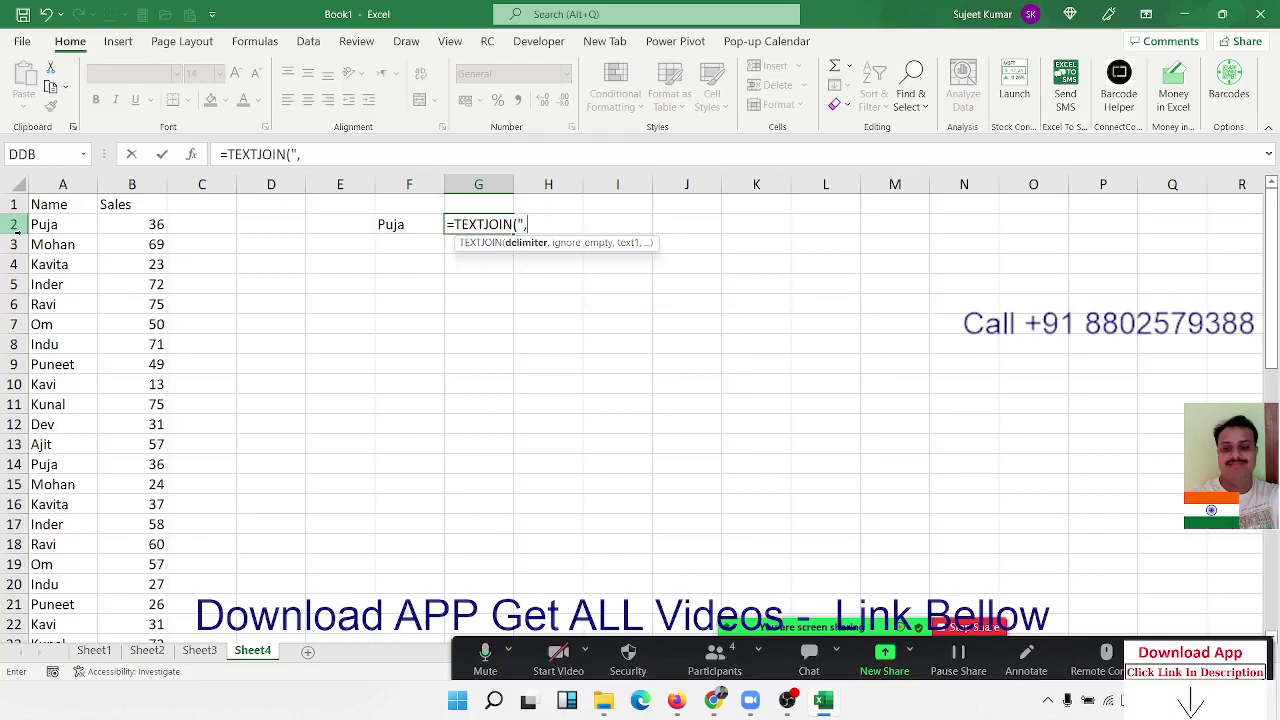
{"action": "type", "text": ","}
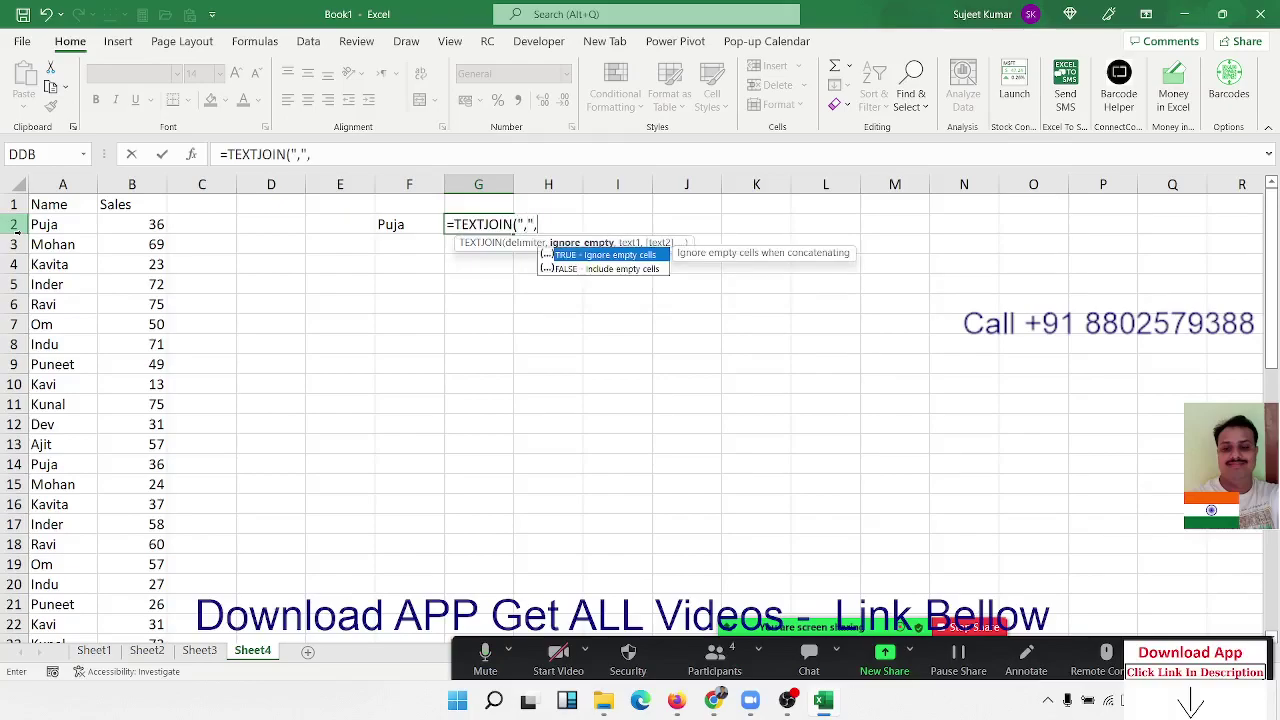
{"action": "key", "text": "Tab"}
{"action": "type", "text": ","}
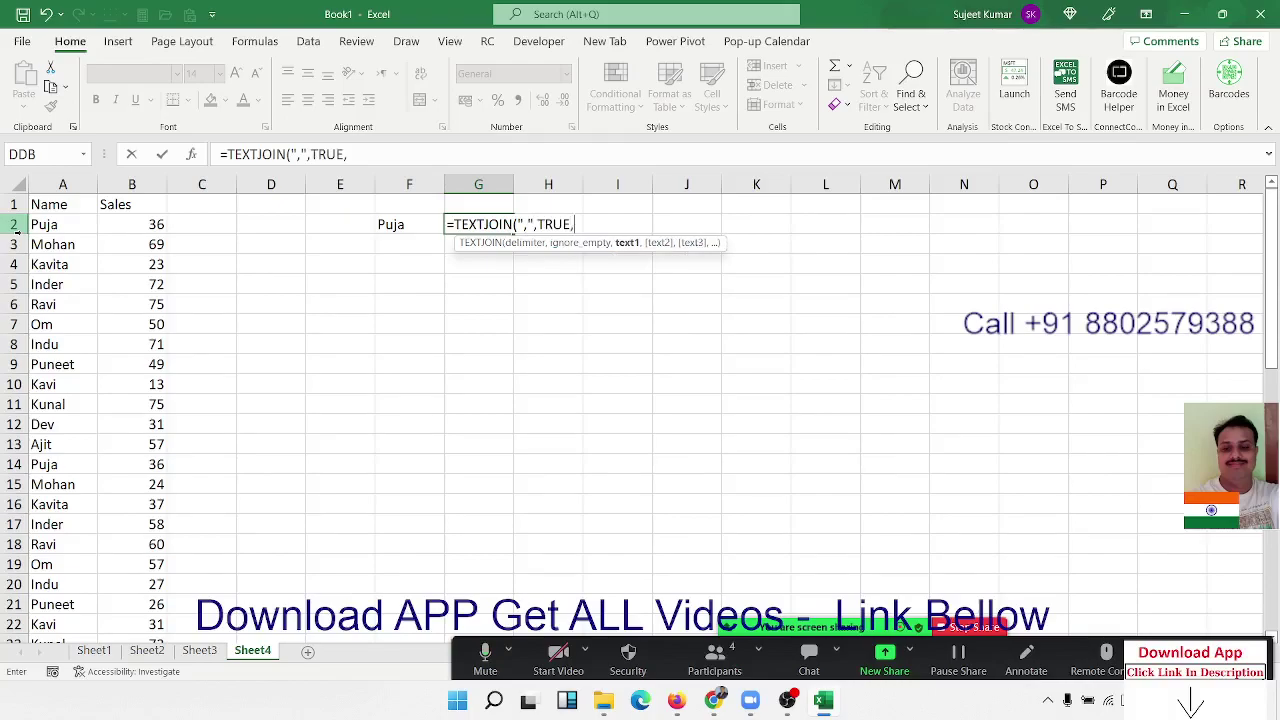
{"action": "type", "text": "if"}
{"action": "key", "text": "Tab"}
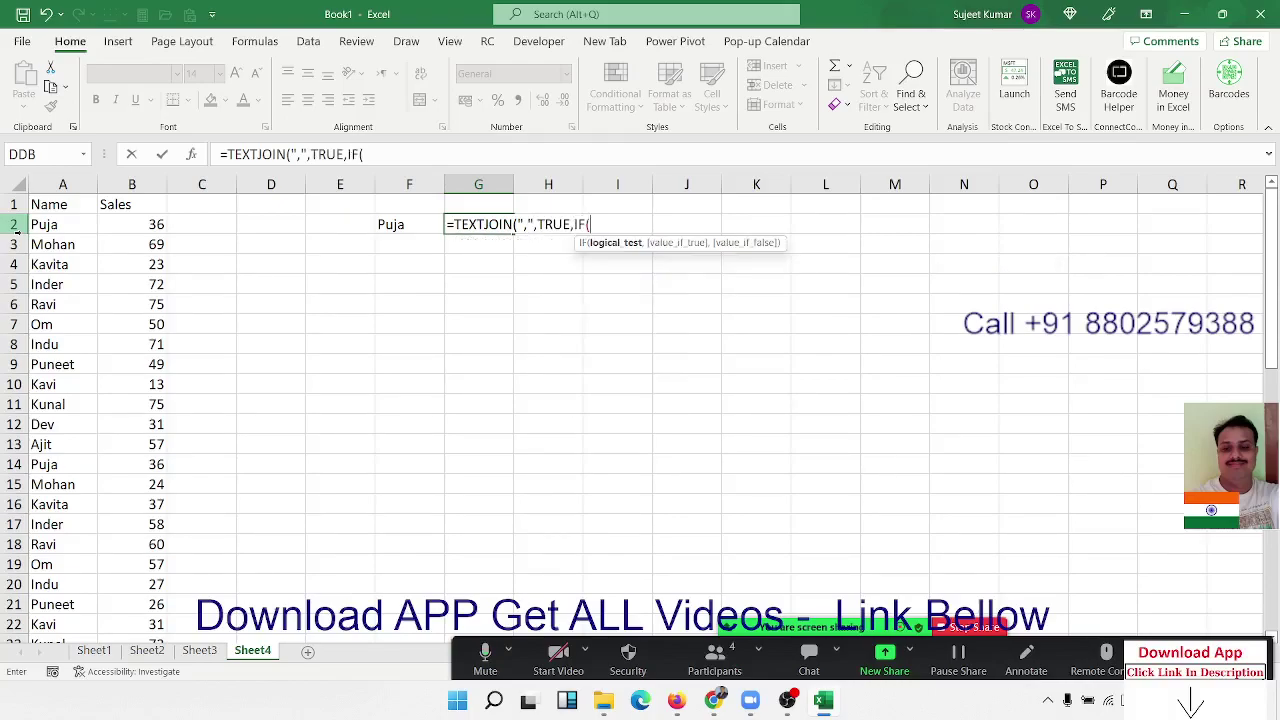
{"action": "key", "text": "Left"}
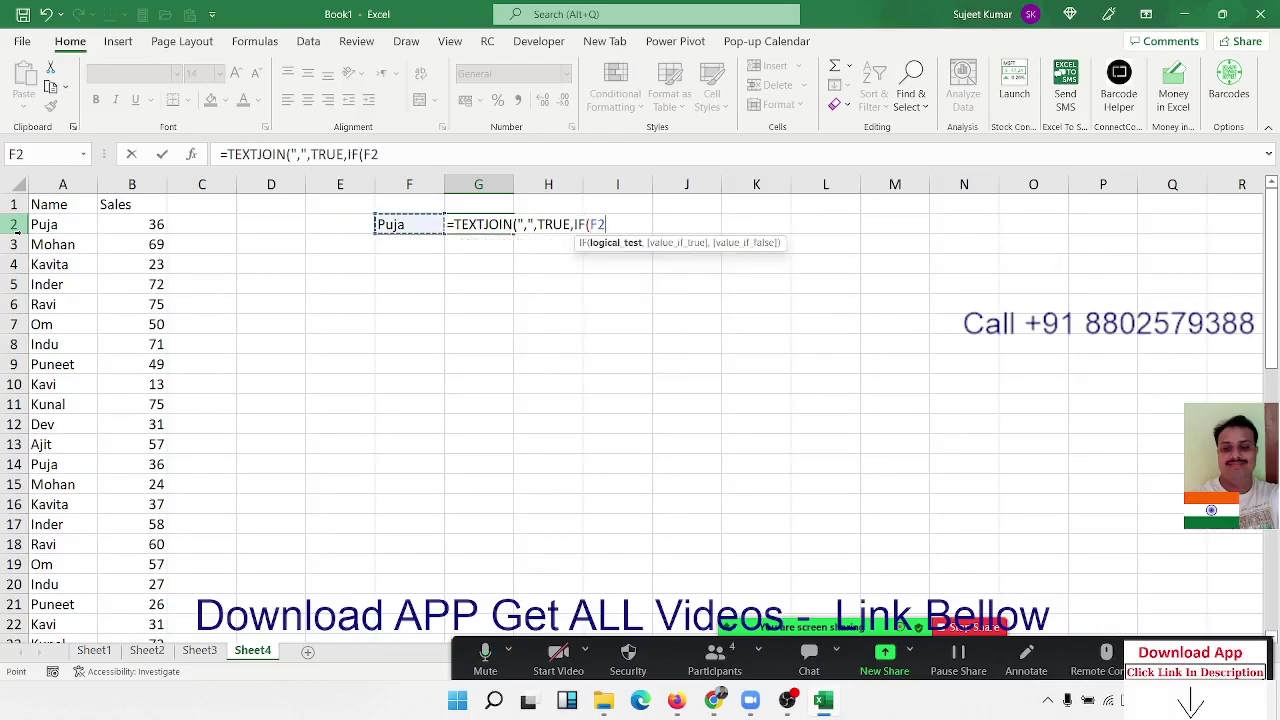
{"action": "key", "text": "Left"}
{"action": "key", "text": "Left"}
{"action": "key", "text": "Left"}
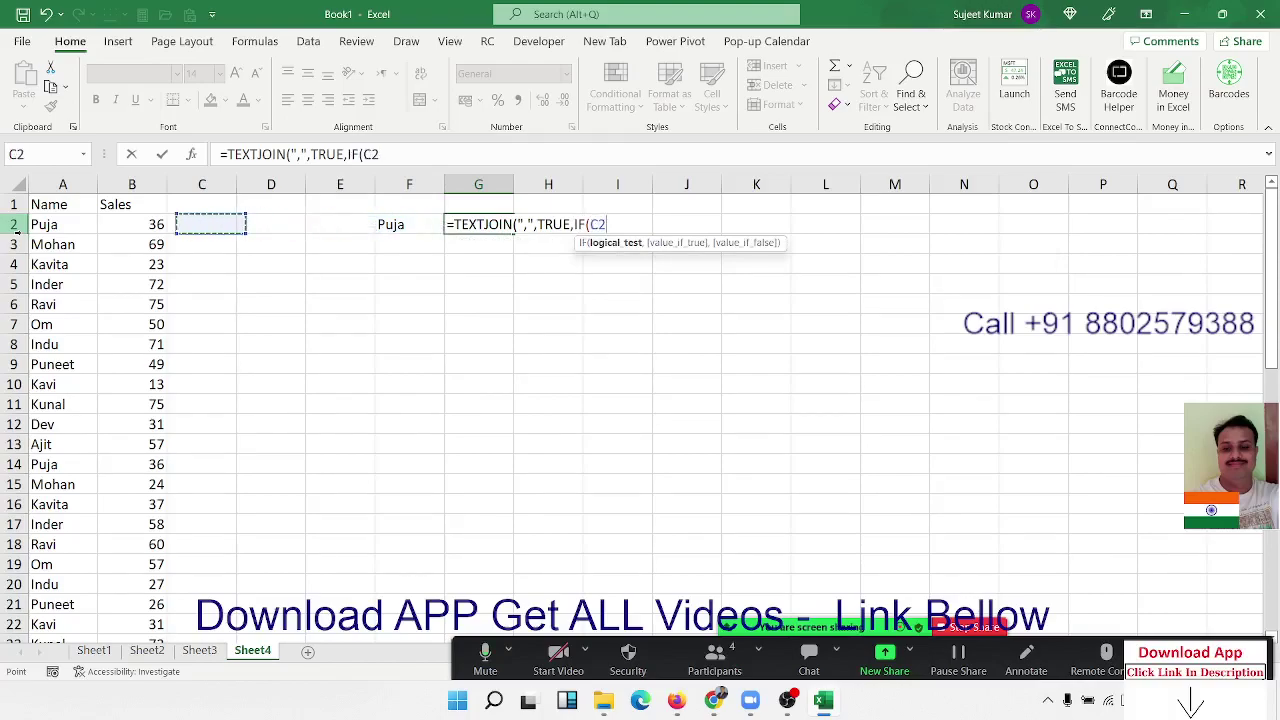
{"action": "key", "text": "Left"}
{"action": "key", "text": "Left"}
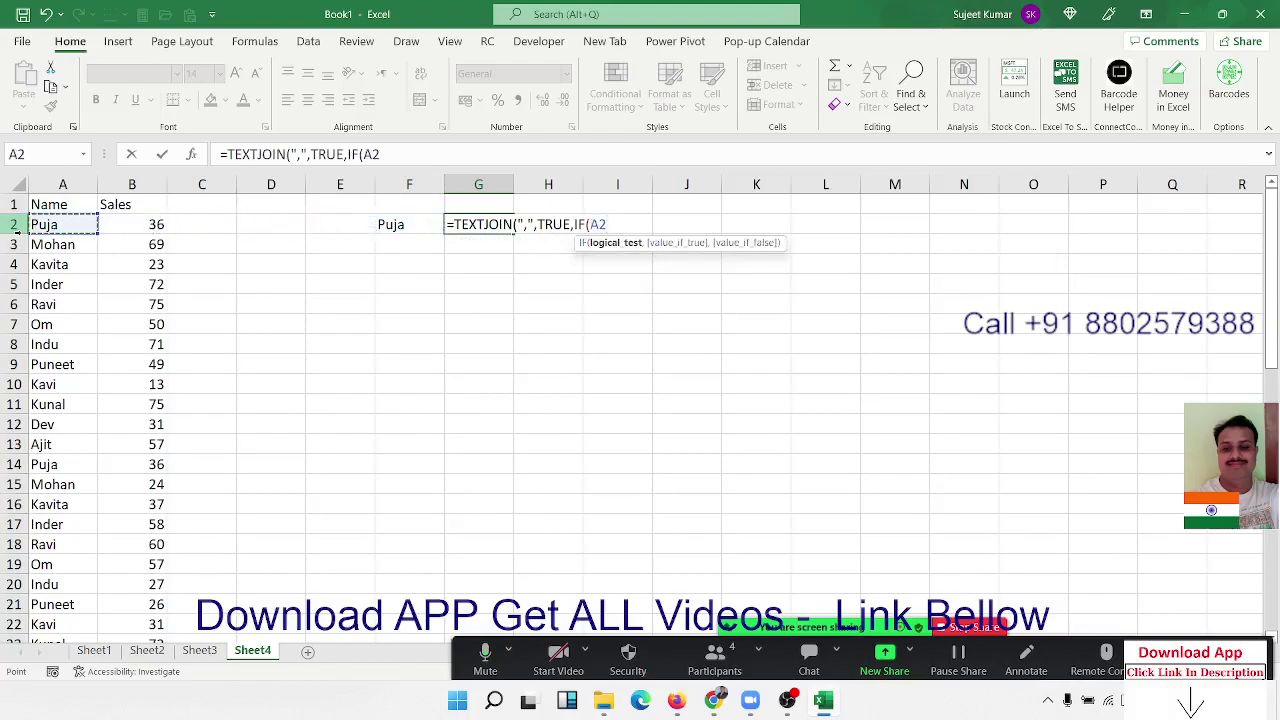
{"action": "key", "text": "ctrl+shift+Down"}
- Complete the IF to match F2 and return B2:B55, accepting Excel's correction
{"action": "type", "text": ":A55="}
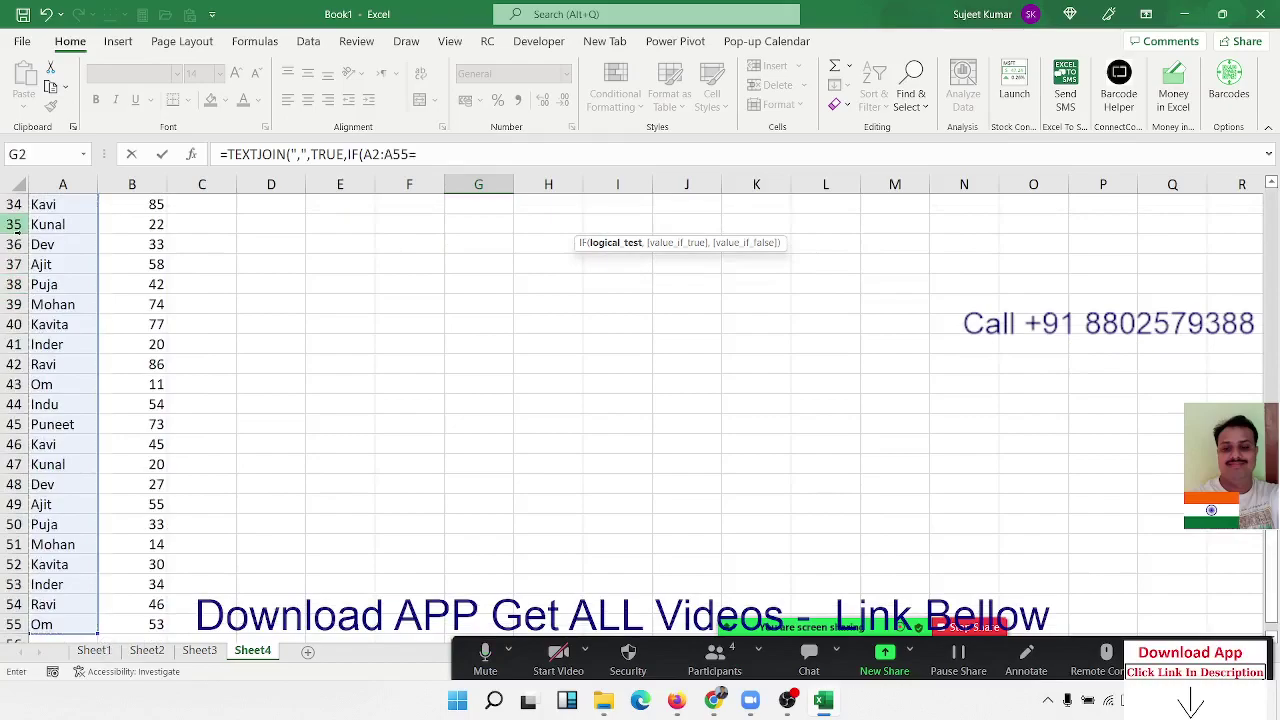
{"action": "key", "text": "Left"}
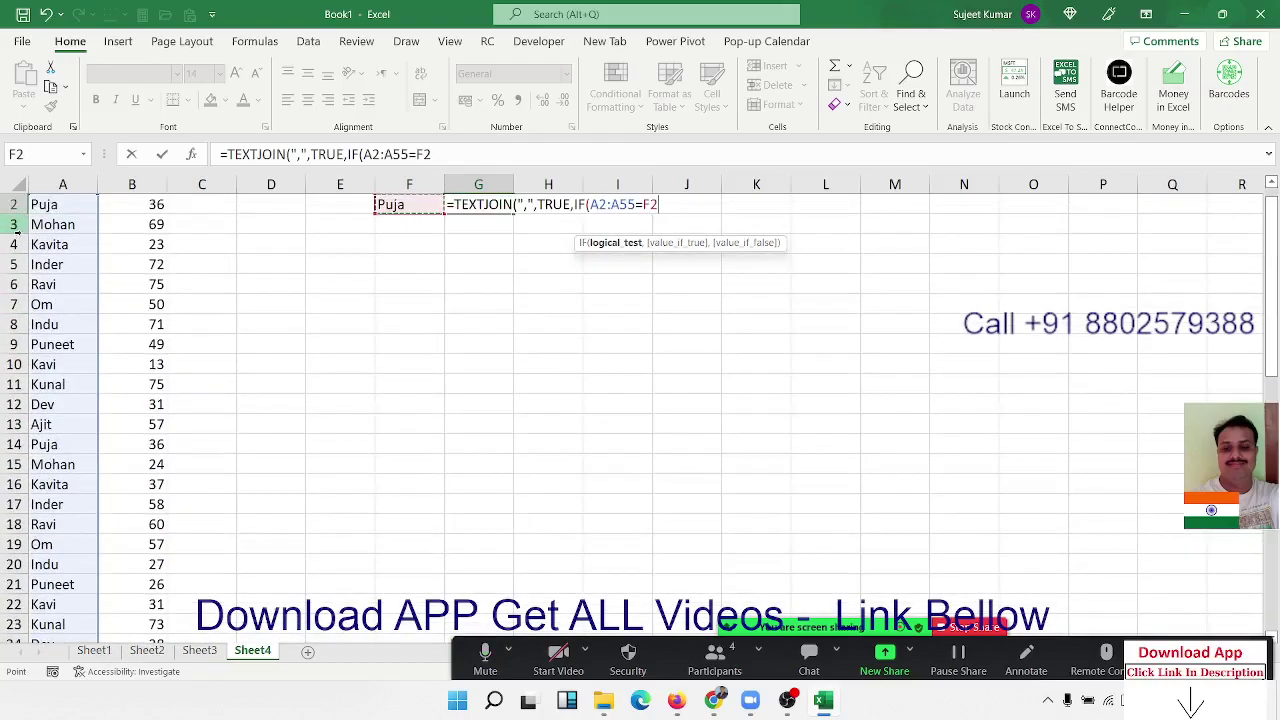
{"action": "type", "text": ","}
{"action": "key", "text": "Left"}
{"action": "key", "text": "Left"}
{"action": "key", "text": "Left"}
{"action": "key", "text": "Left"}
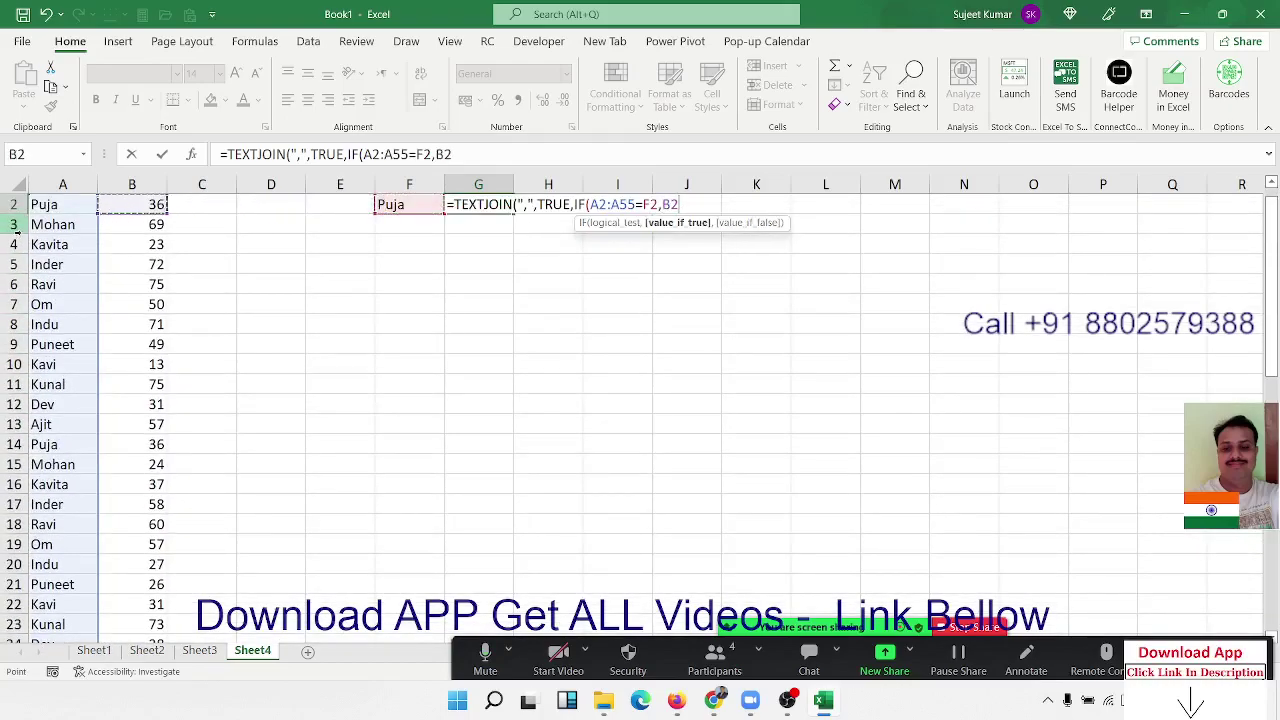
{"action": "key", "text": "Left"}
{"action": "key", "text": "Right"}
{"action": "key", "text": "Up"}
{"action": "key", "text": "Down"}
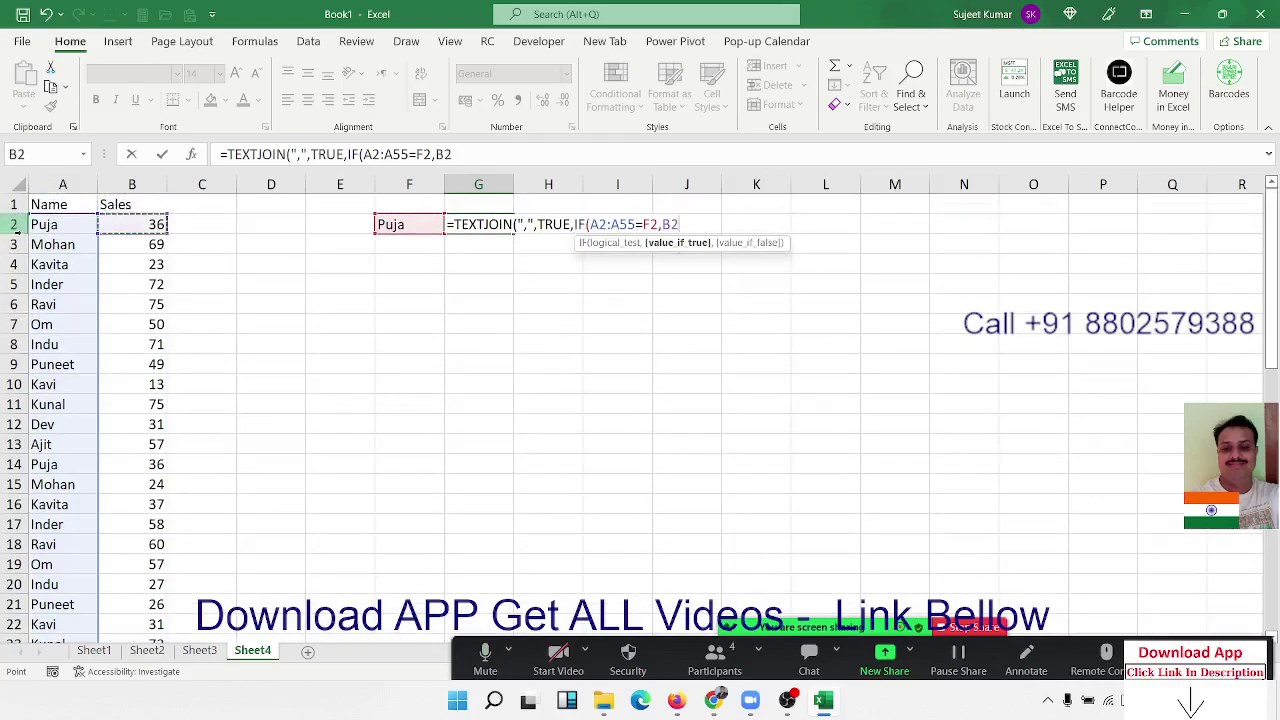
{"action": "key", "text": "ctrl+shift+Down"}
{"action": "type", "text": ":B55,"}
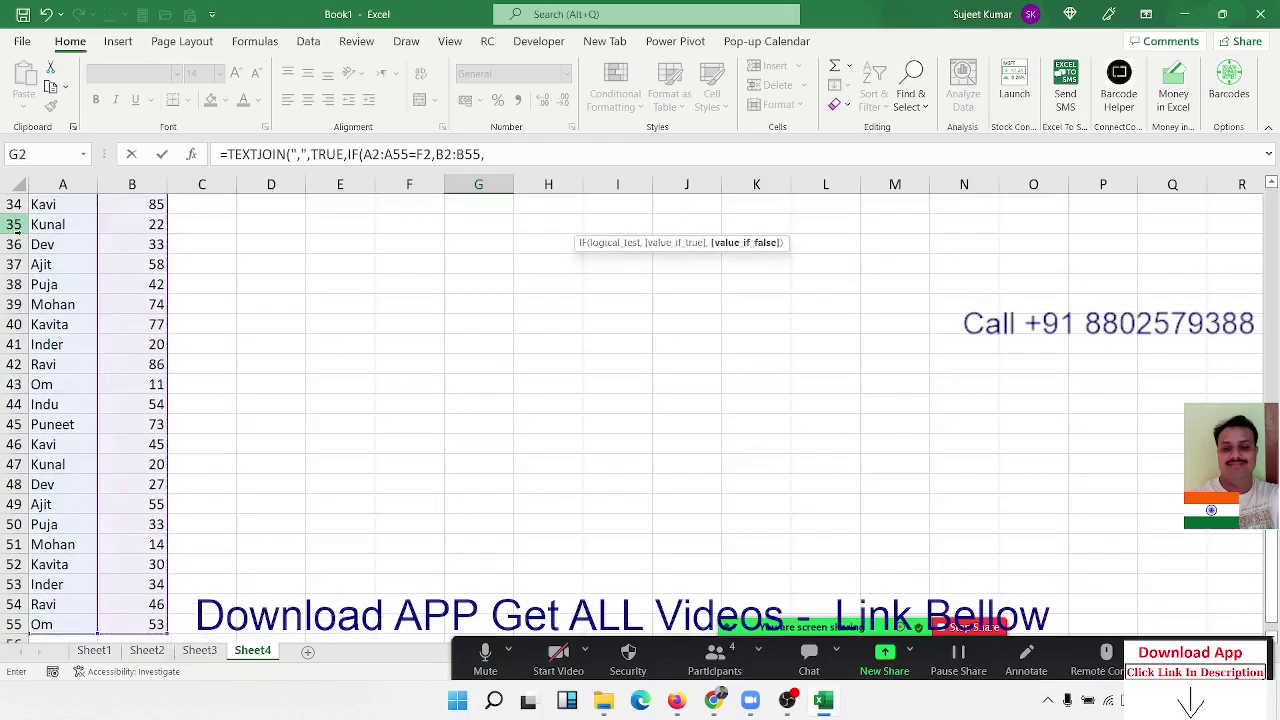
{"action": "type", "text": ")"}
{"action": "key", "text": "Return"}
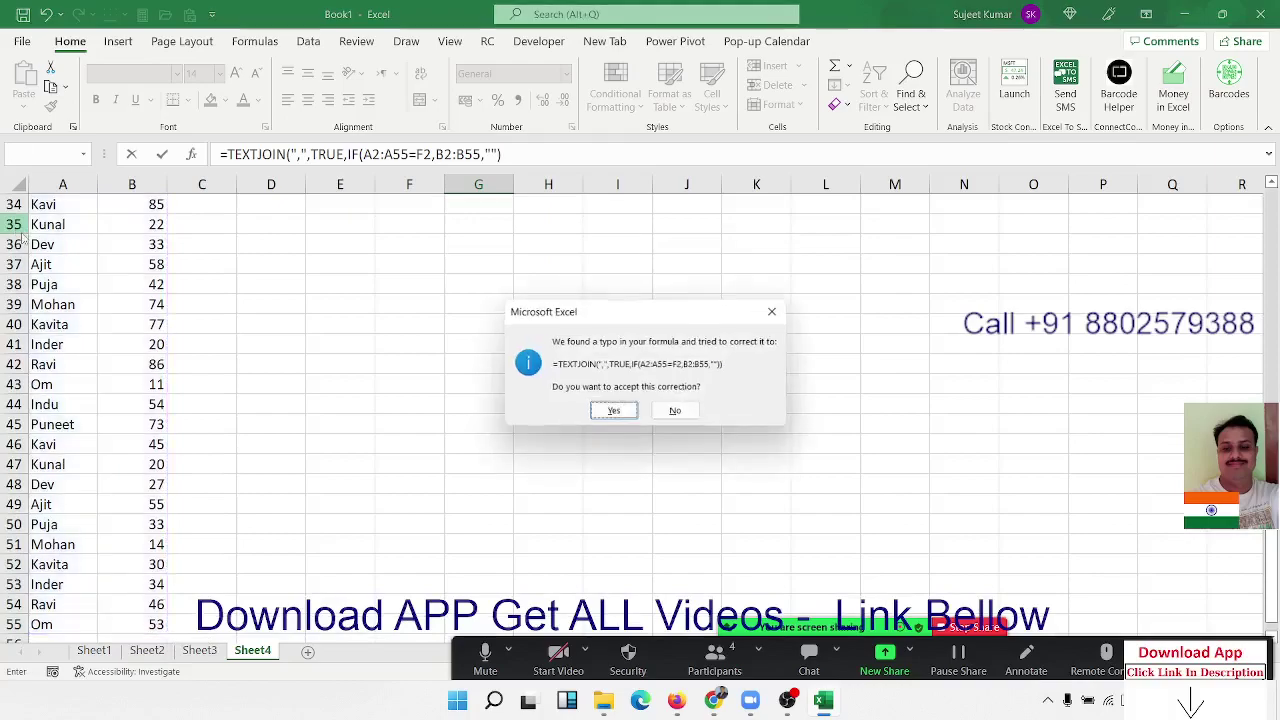
{"action": "key", "text": "Return"}
{"action": "key", "text": "Up"}
{"action": "key", "text": "Up"}
{"action": "key", "text": "Right"}
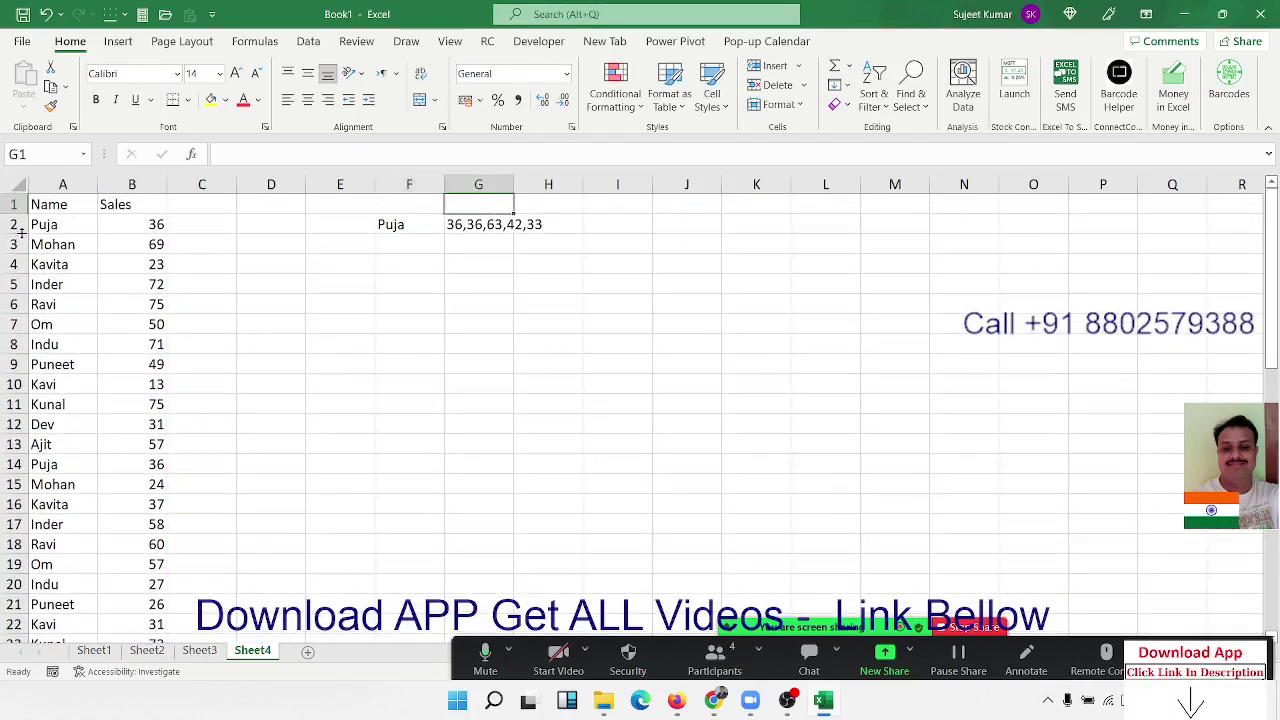
{"action": "key", "text": "Right"}
{"action": "key", "text": "Down"}
{"action": "key", "text": "Left"}
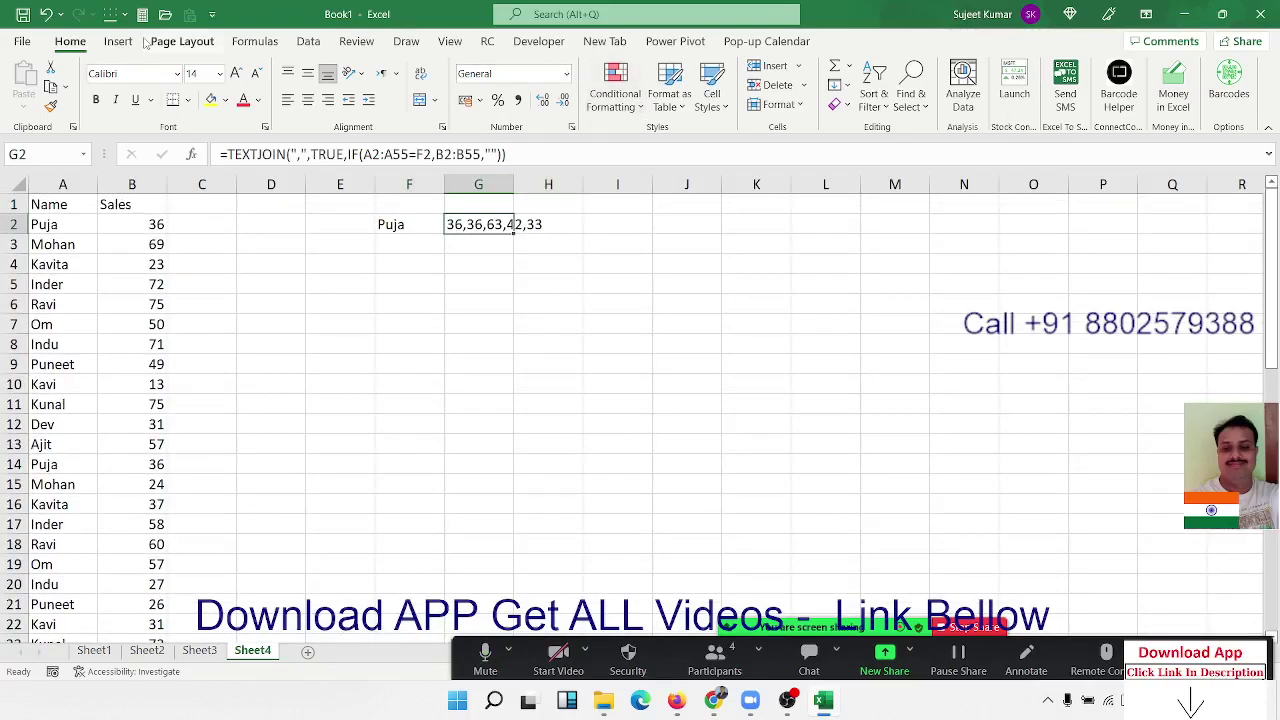
- Evaluate G2's formula step by step to the result 36,36,63,42,33, then close the evaluator
{"action": "left_click", "coordinate": [252, 41]}
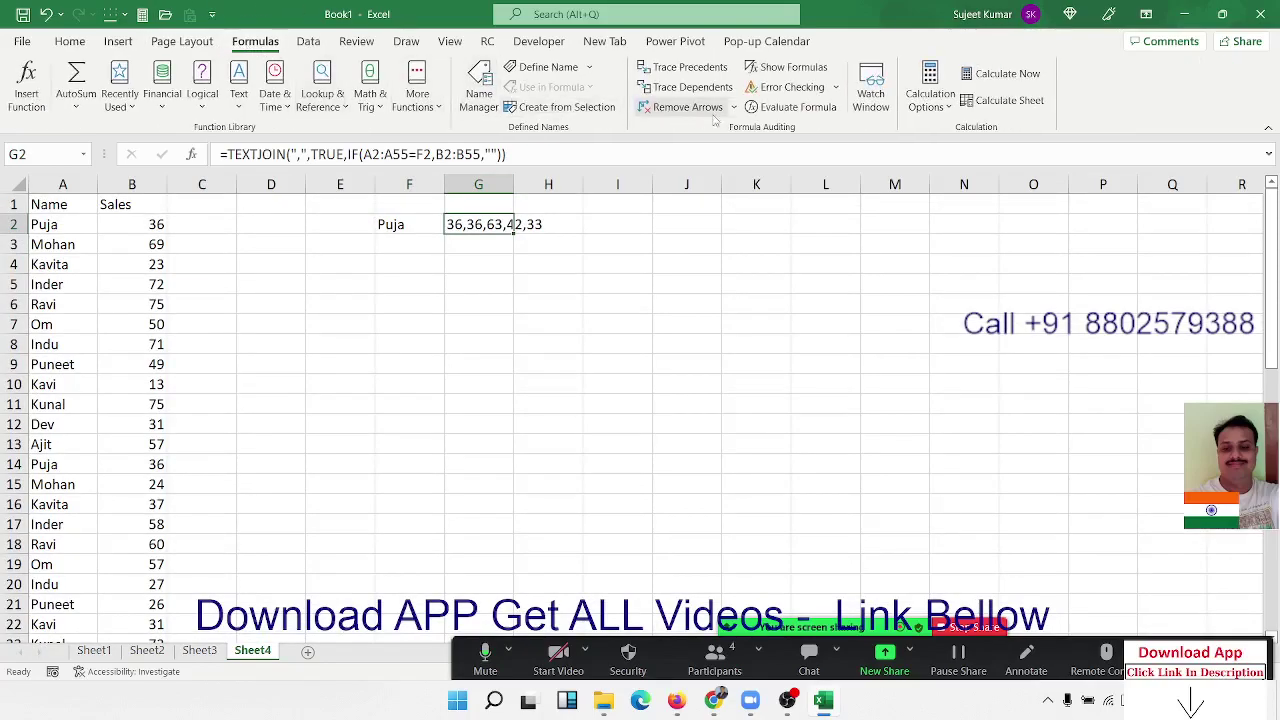
{"action": "left_click", "coordinate": [772, 107]}
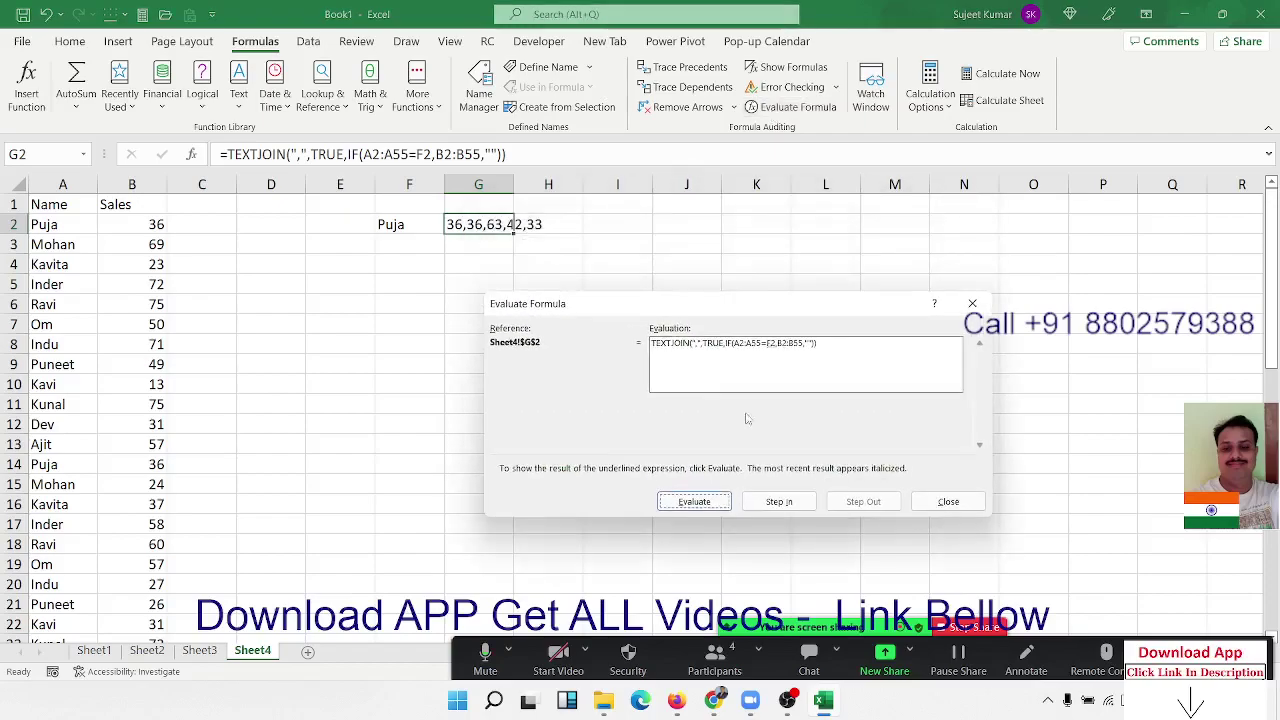
{"action": "left_click", "coordinate": [690, 501]}
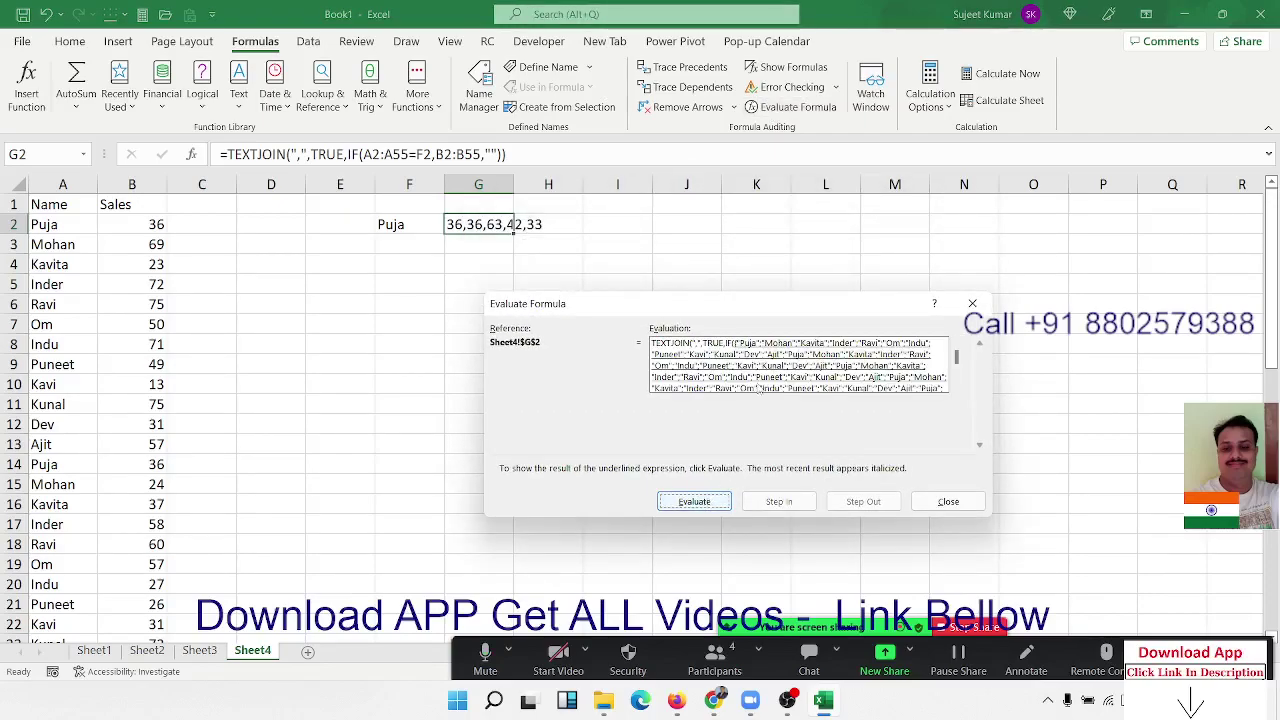
{"action": "left_click", "coordinate": [712, 502]}
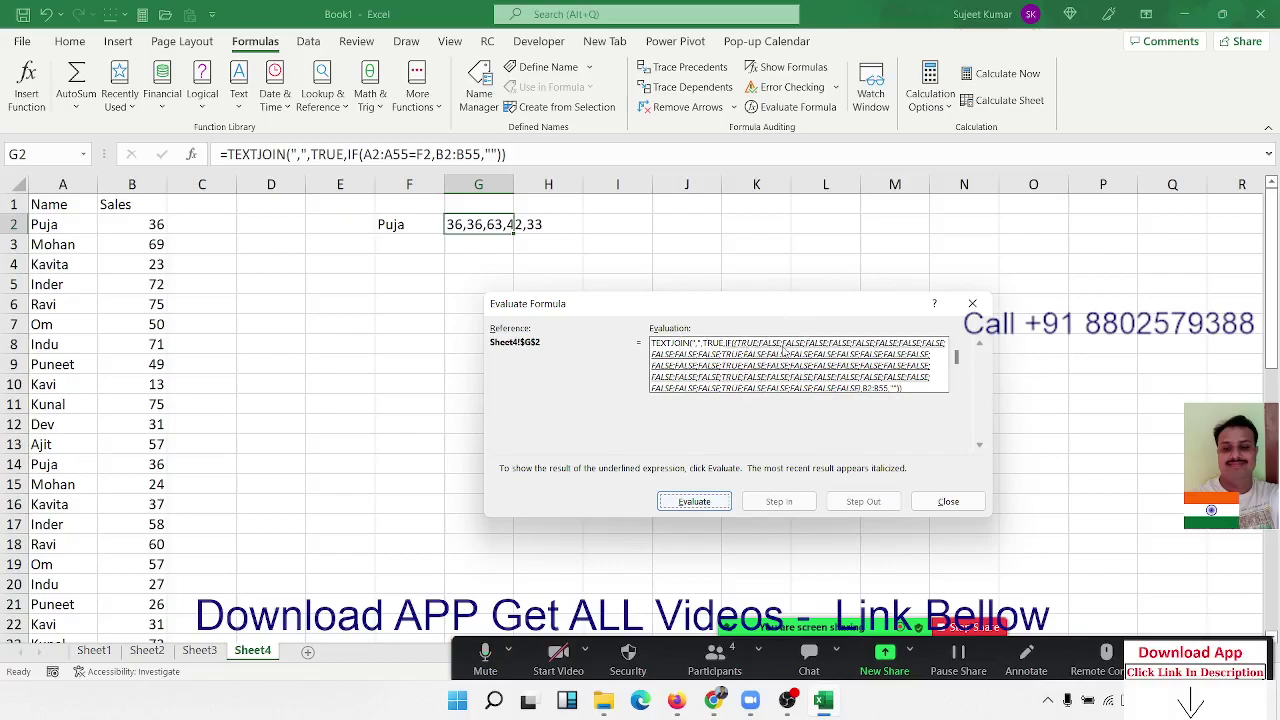
{"action": "left_click", "coordinate": [698, 506]}
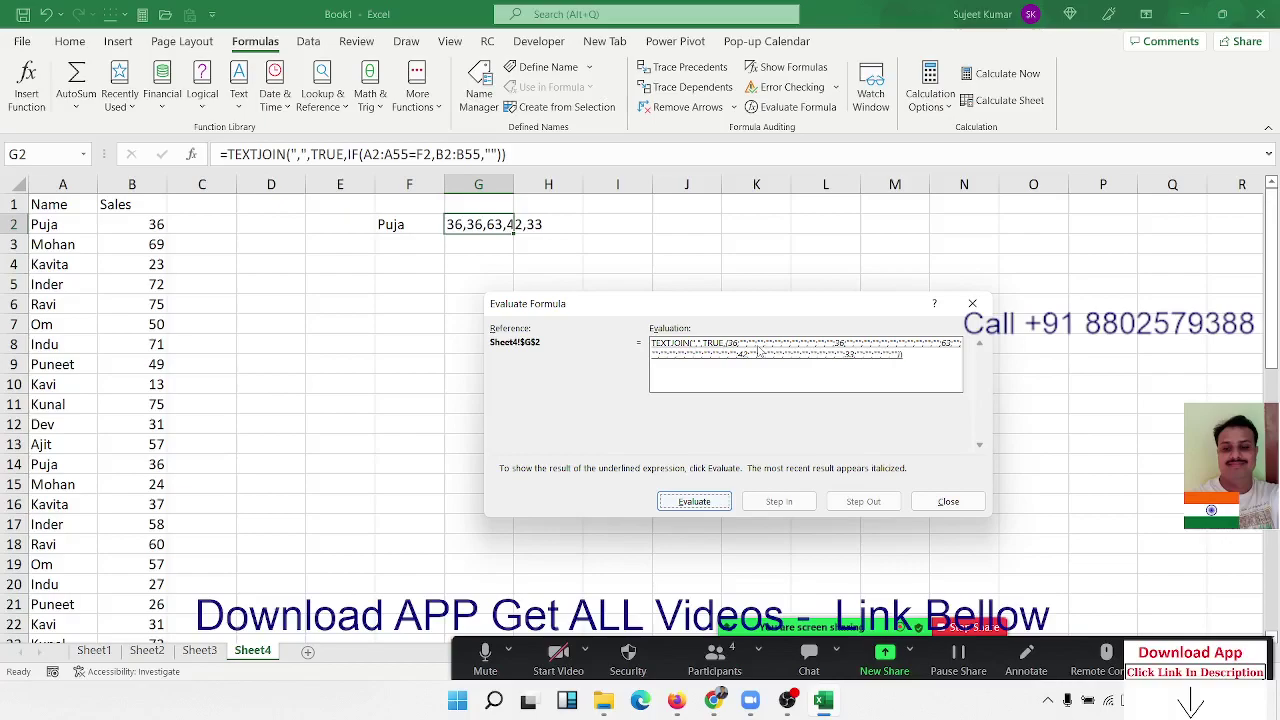
{"action": "left_click", "coordinate": [700, 501]}
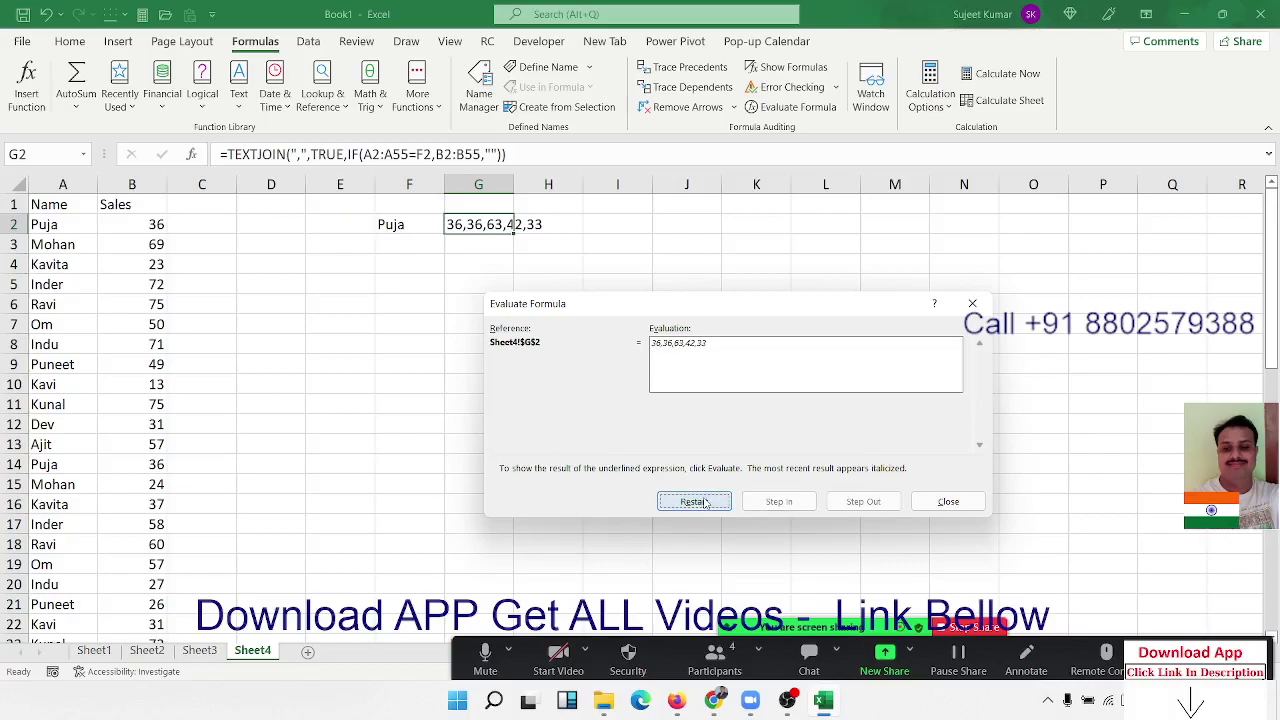
{"action": "left_click", "coordinate": [940, 501]}
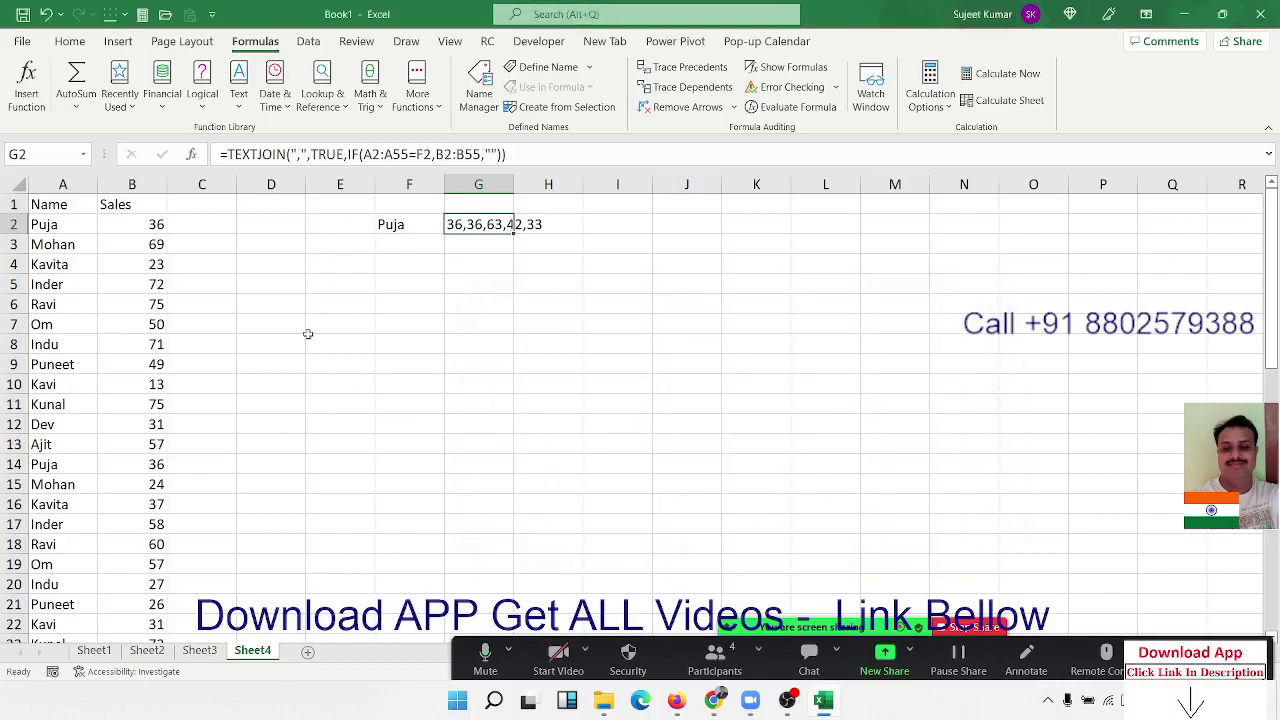
- Switch to Sheet3 and delete all of its contents
{"action": "left_click", "coordinate": [199, 650]}
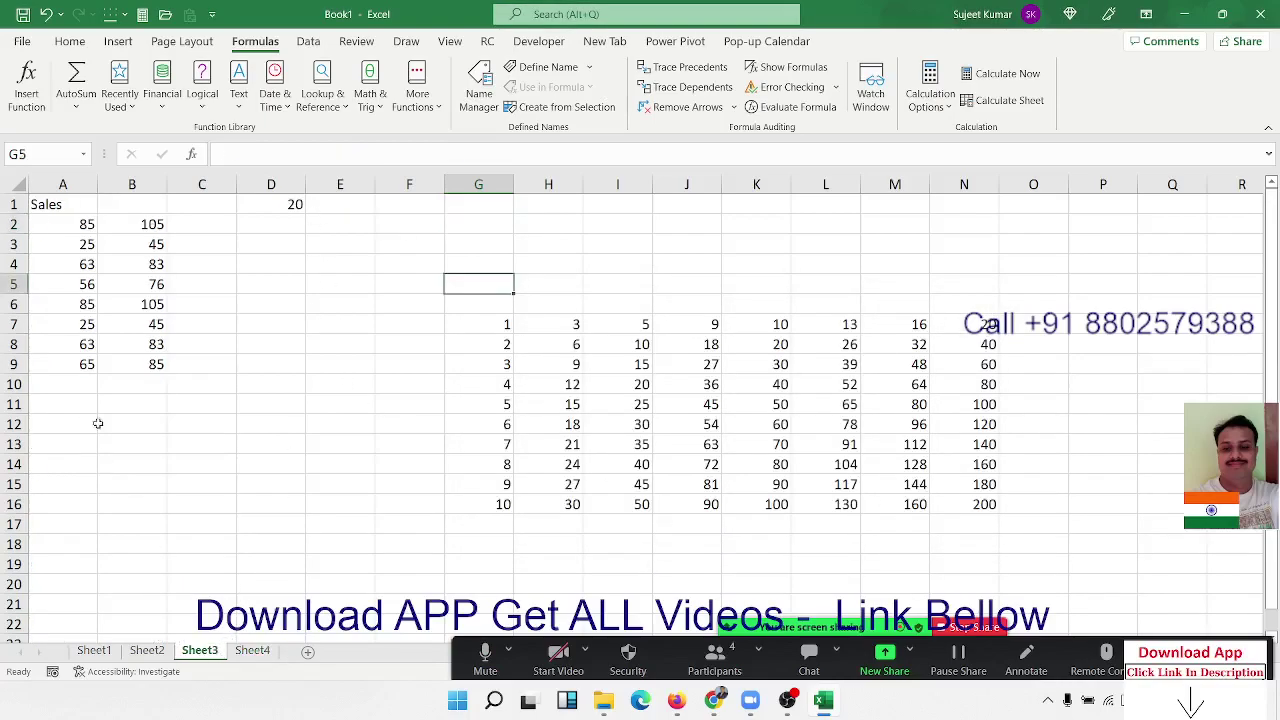
{"action": "left_click", "coordinate": [18, 190]}
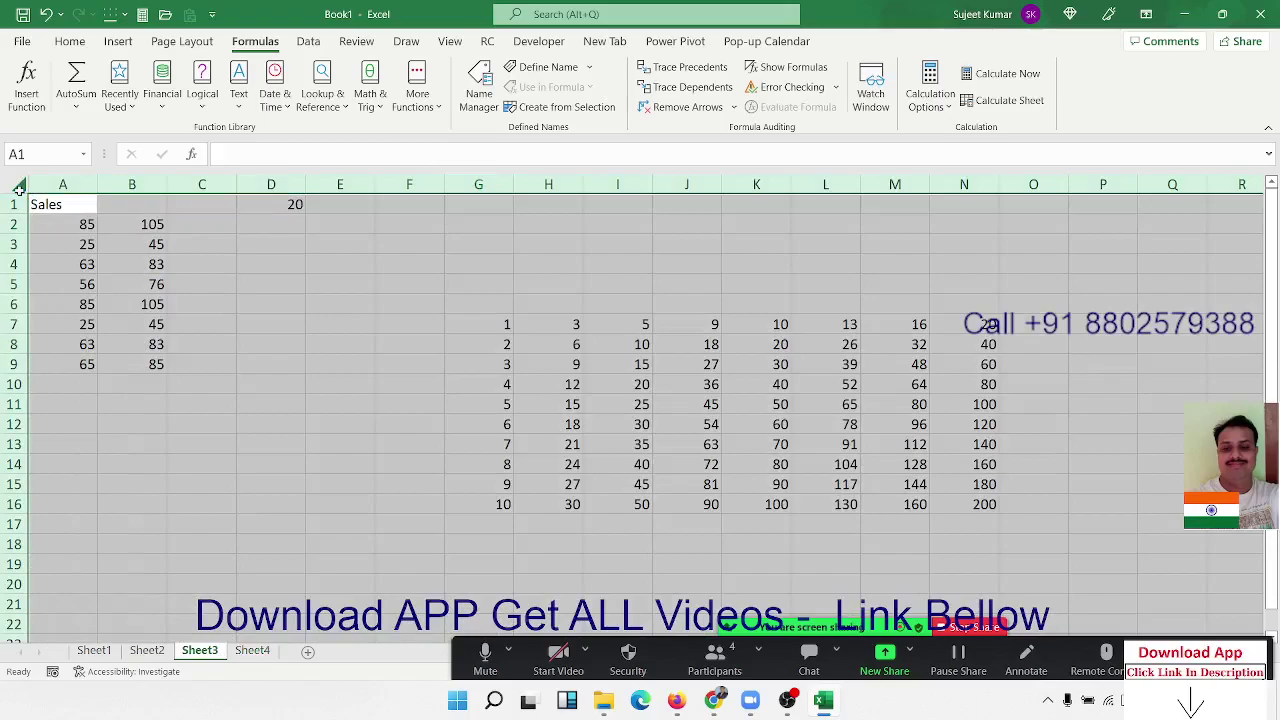
{"action": "key", "text": "Delete"}
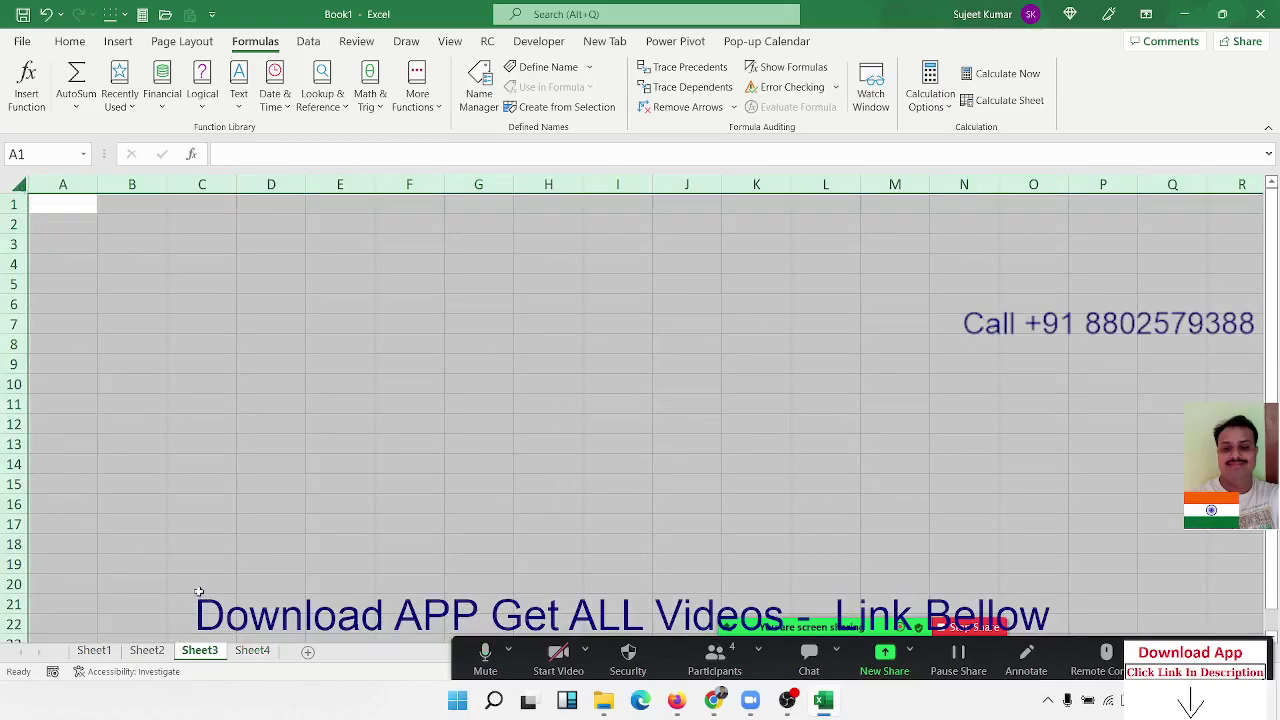
{"action": "left_click", "coordinate": [198, 549]}
- Enter a test number in A2, then delete it to leave the sheet empty
{"action": "left_click", "coordinate": [134, 222]}
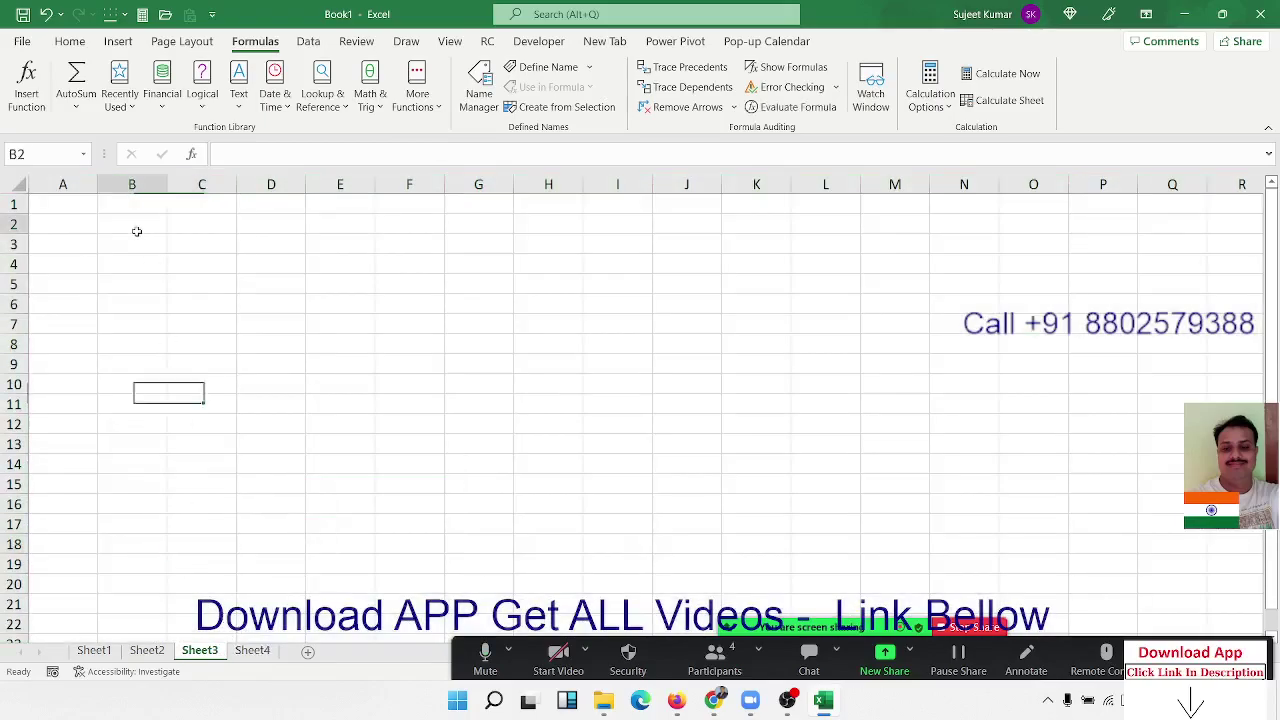
{"action": "key", "text": "Left"}
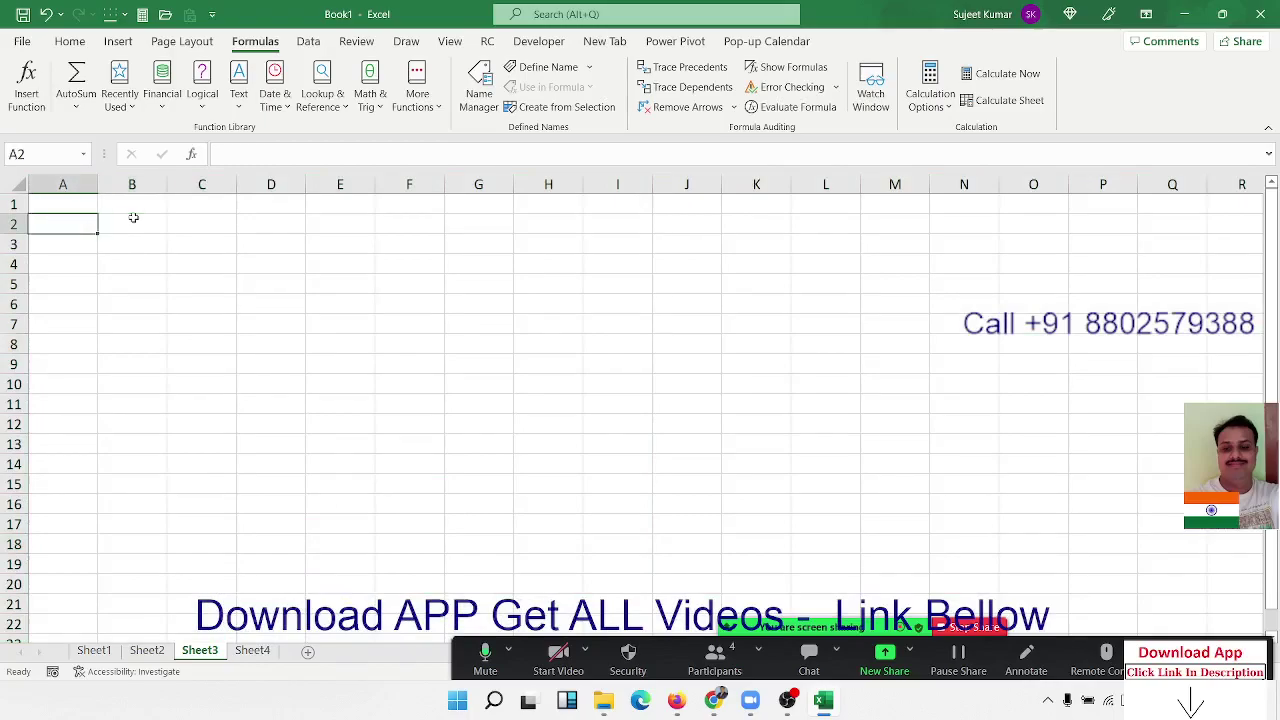
{"action": "type", "text": "852369"}
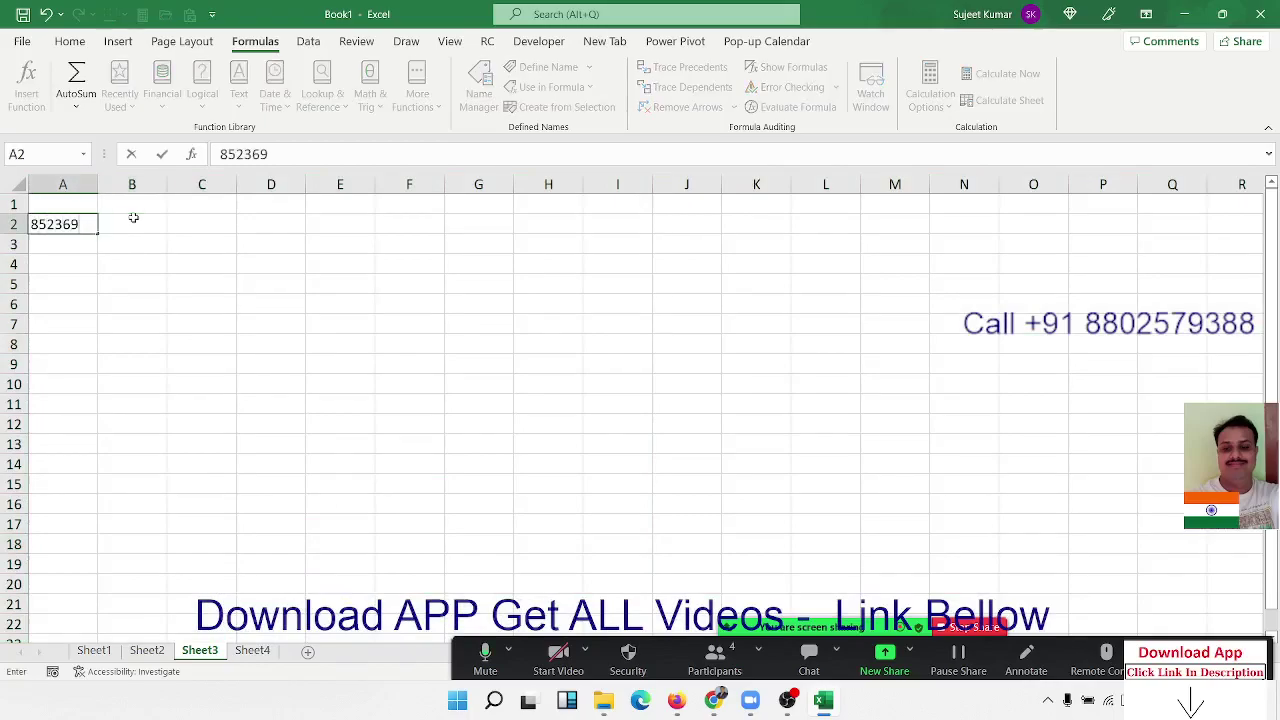
{"action": "type", "text": "82"}
{"action": "key", "text": "Tab"}
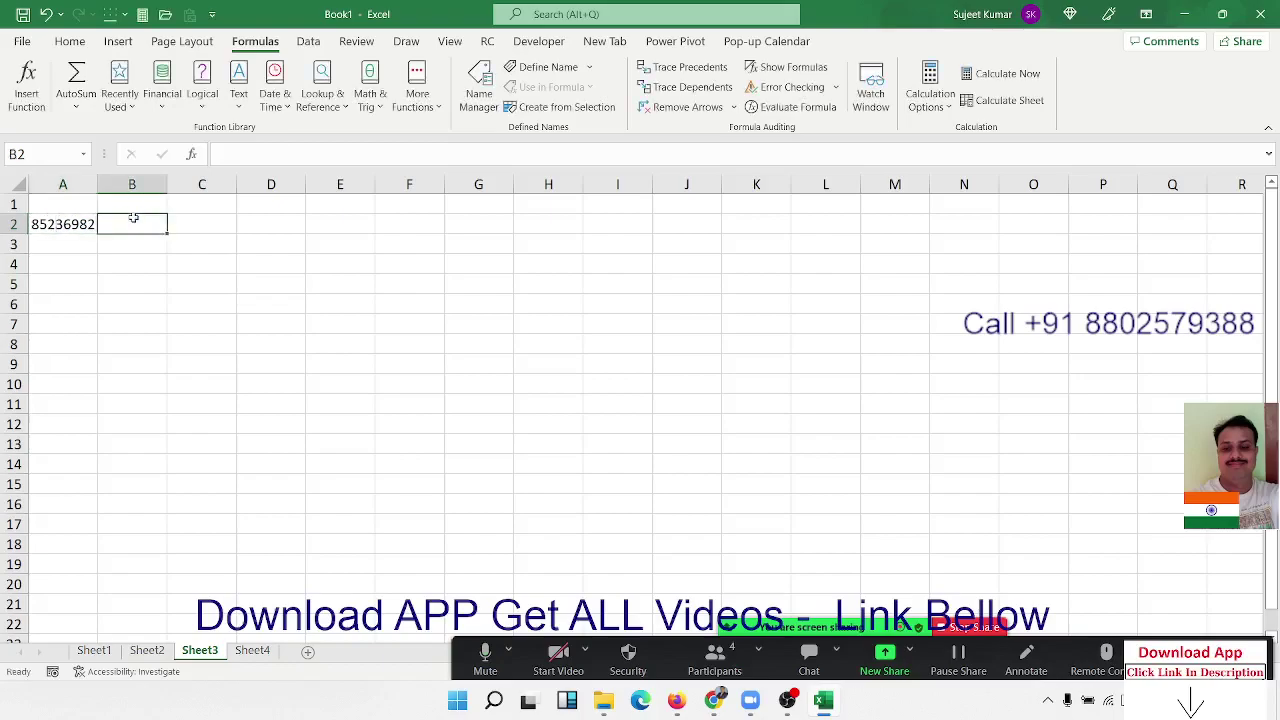
{"action": "key", "text": "Left"}
{"action": "key", "text": "Delete"}
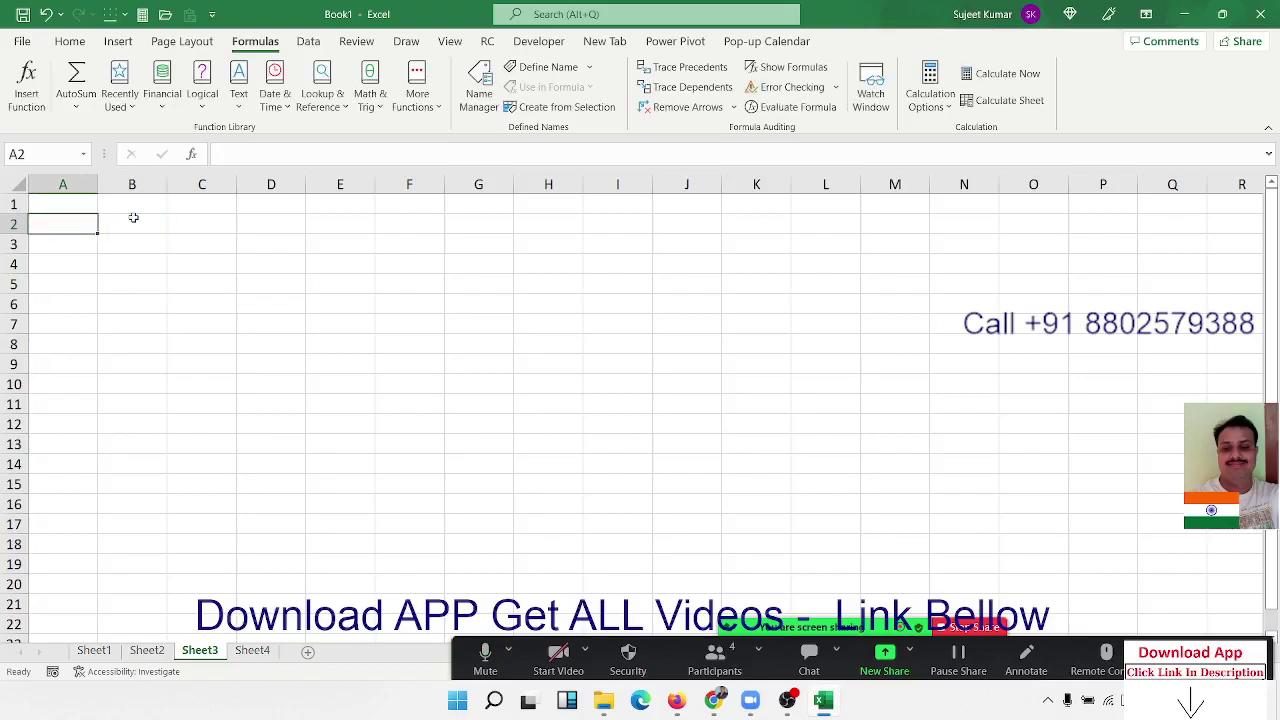
{"action": "key", "text": "Up"}
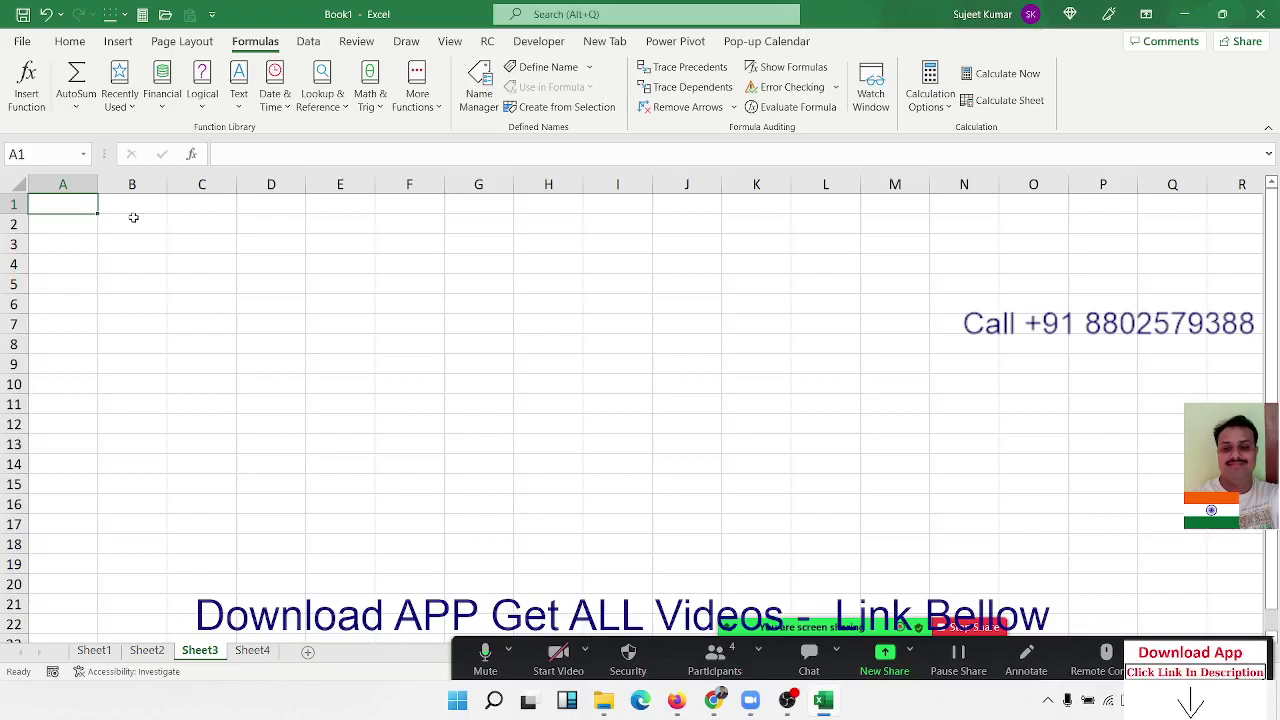
- Enter =RANDBETWEEN(10,90) in cell A1
{"action": "type", "text": "=ra"}
{"action": "key", "text": "Down"}
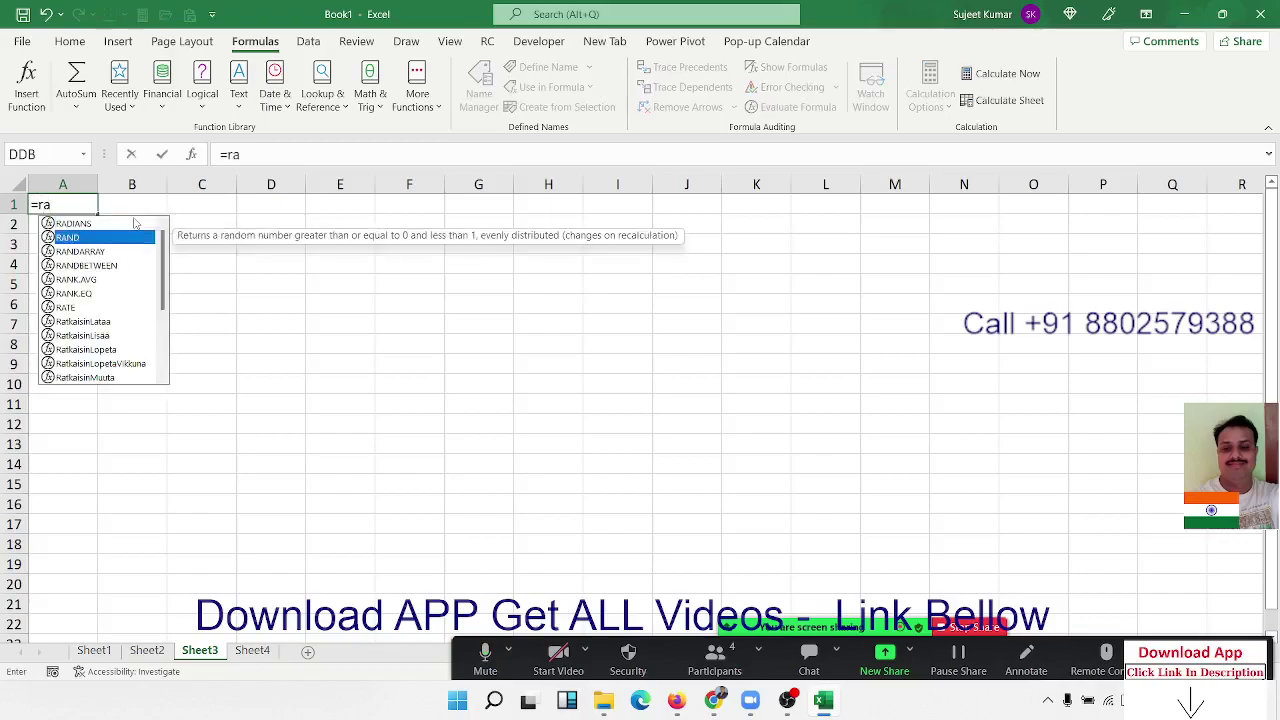
{"action": "key", "text": "Escape"}
{"action": "key", "text": "BackSpace"}
{"action": "key", "text": "BackSpace"}
{"action": "key", "text": "BackSpace"}
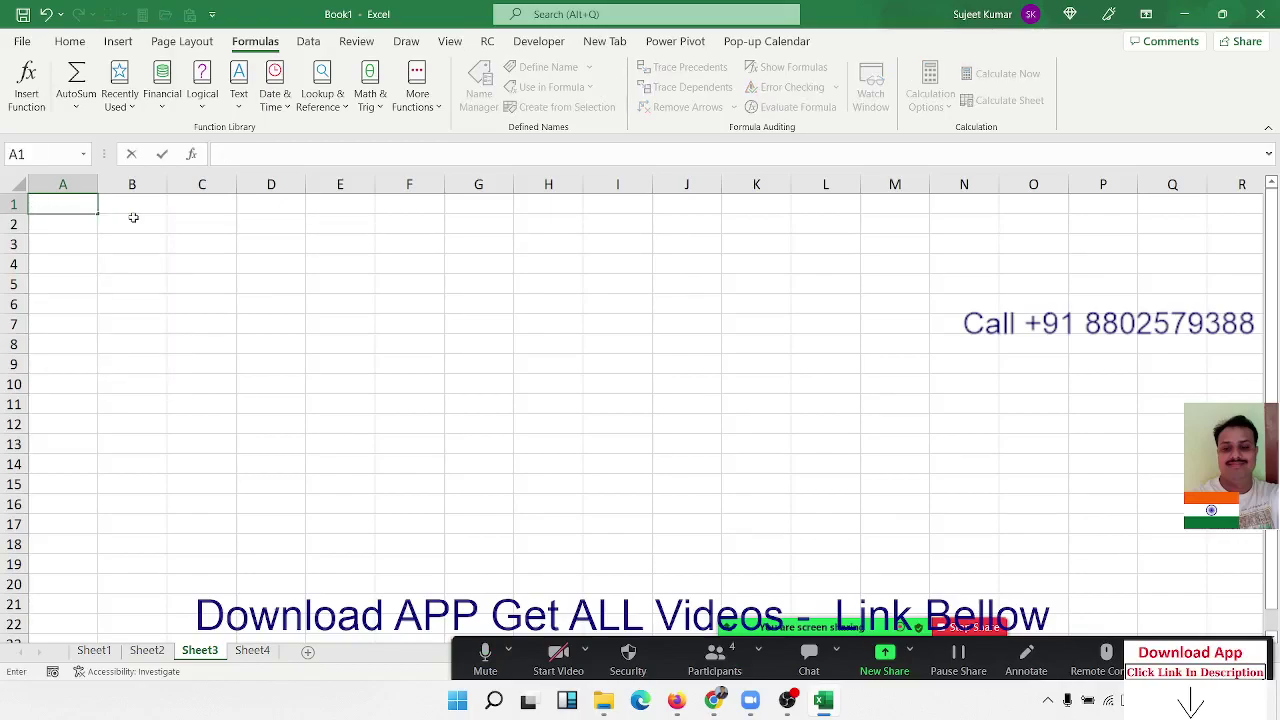
{"action": "type", "text": "=ra"}
{"action": "key", "text": "Down"}
{"action": "key", "text": "Down"}
{"action": "key", "text": "Down"}
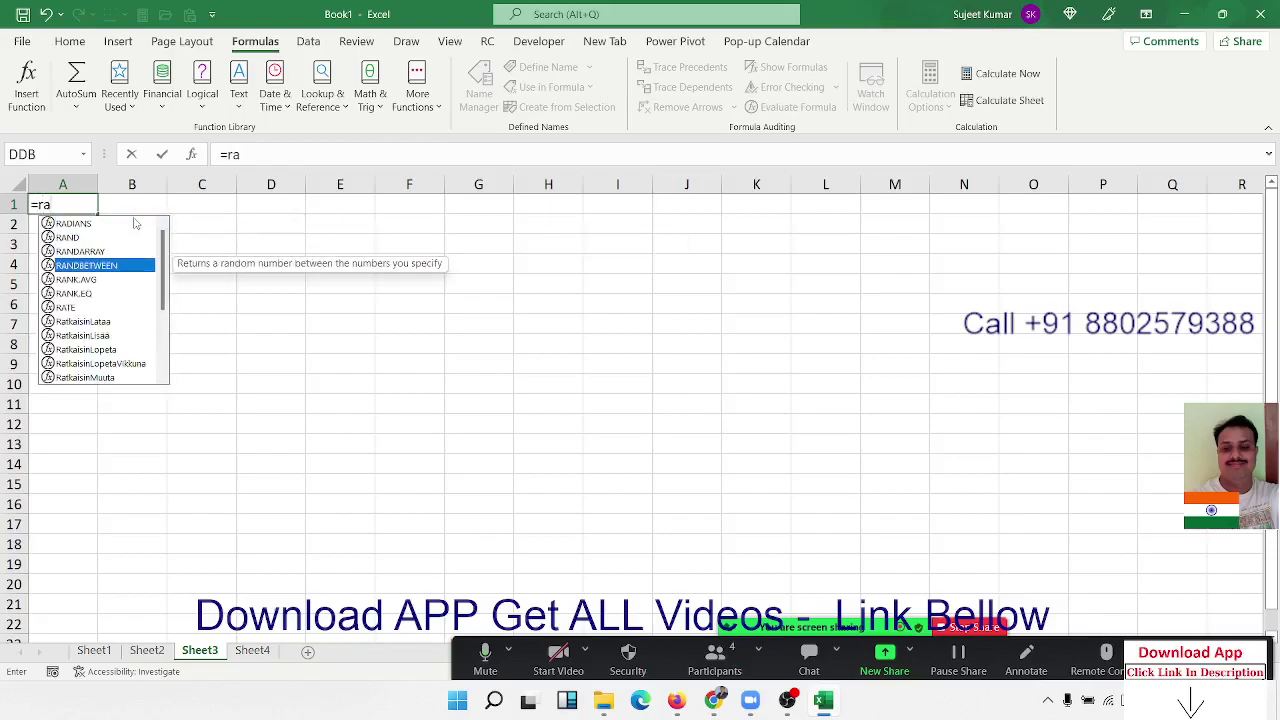
{"action": "key", "text": "Tab"}
{"action": "type", "text": "10,"}
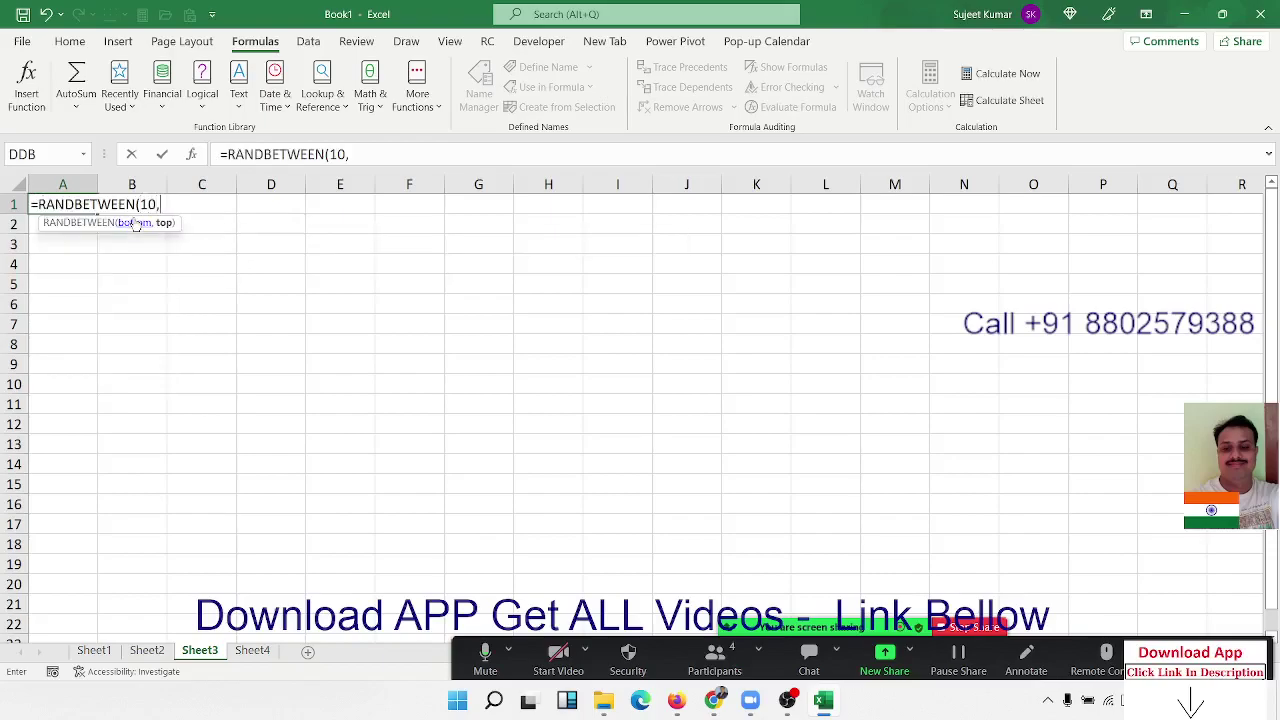
{"action": "type", "text": "90)"}
{"action": "key", "text": "Return"}
- Copy A1:A45 and paste it back as fixed values
{"action": "left_click_drag", "start_coordinate": [55, 208], "coordinate": [96, 700]}
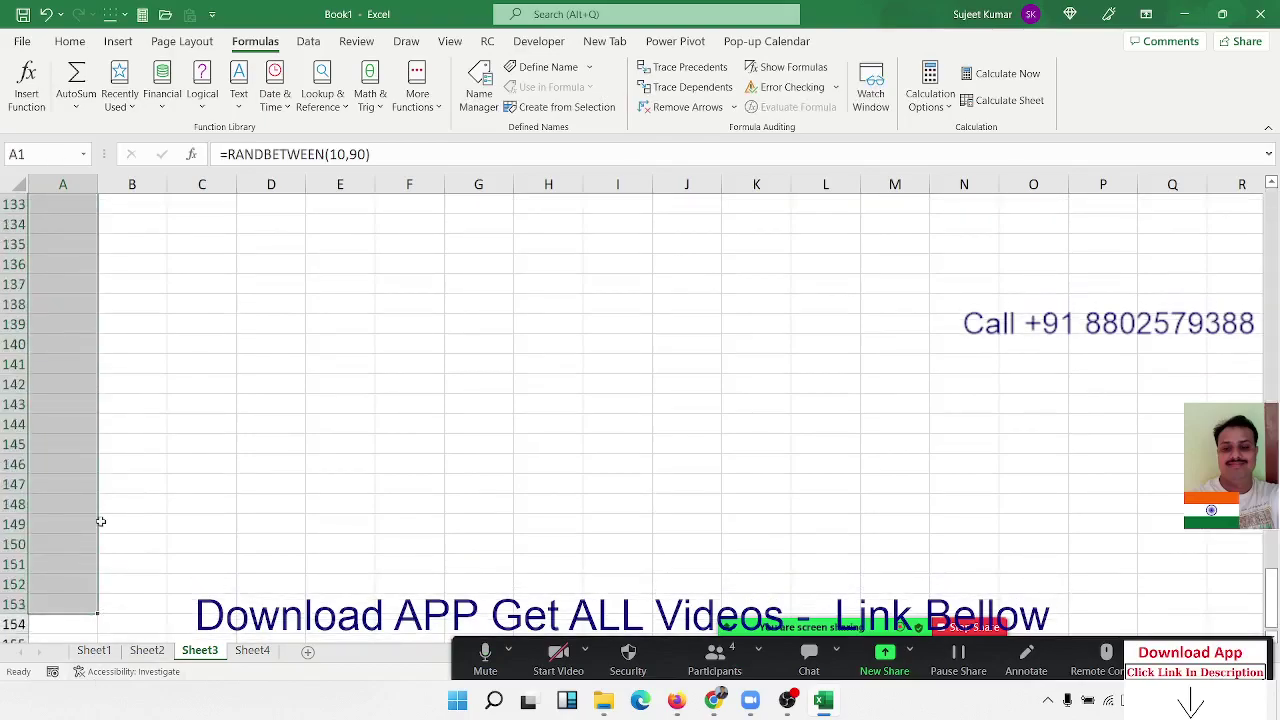
{"action": "left_click_drag", "start_coordinate": [100, 521], "coordinate": [100, 521]}
{"action": "key", "text": "ctrl+c"}
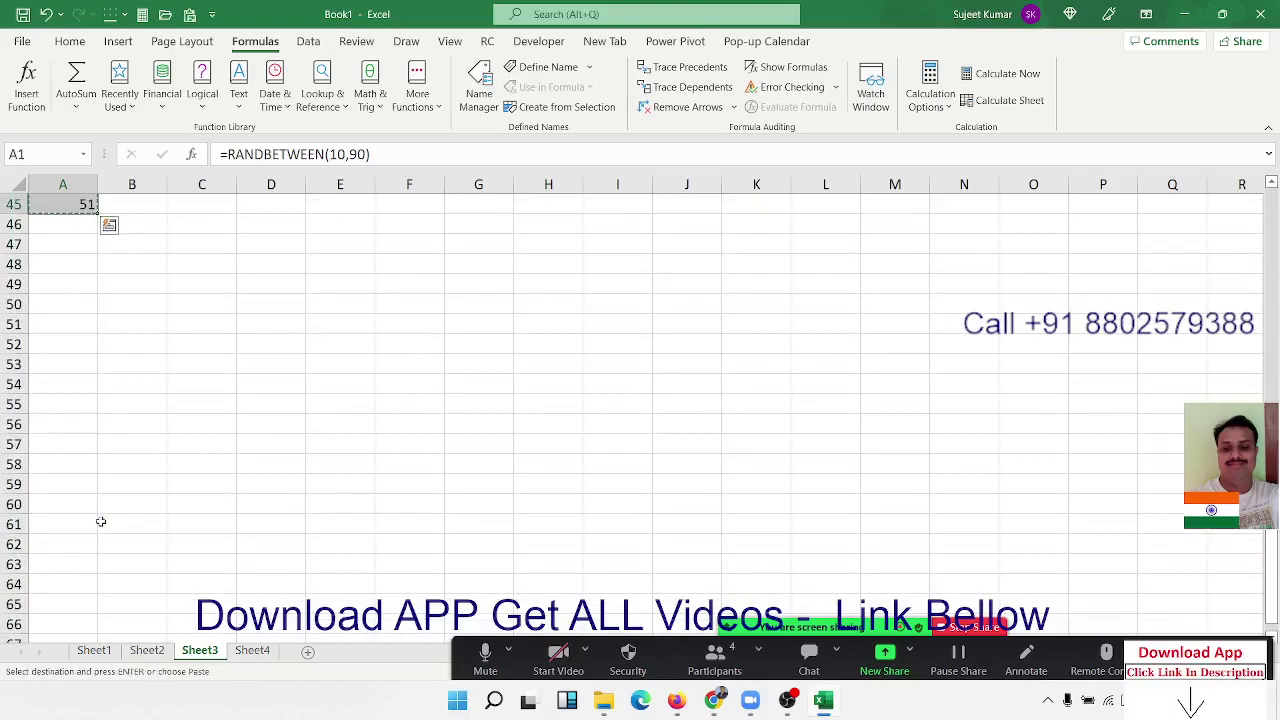
{"action": "left_click", "coordinate": [70, 41]}
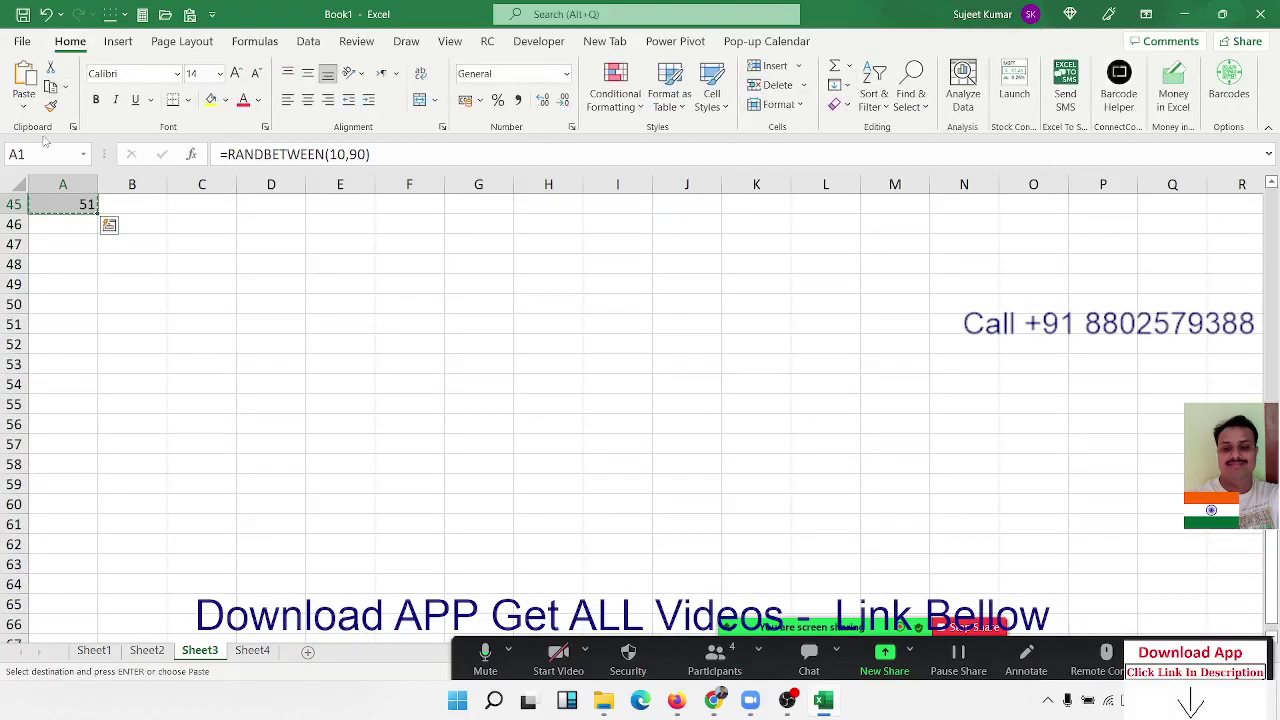
{"action": "left_click", "coordinate": [24, 107]}
{"action": "left_click", "coordinate": [19, 237]}
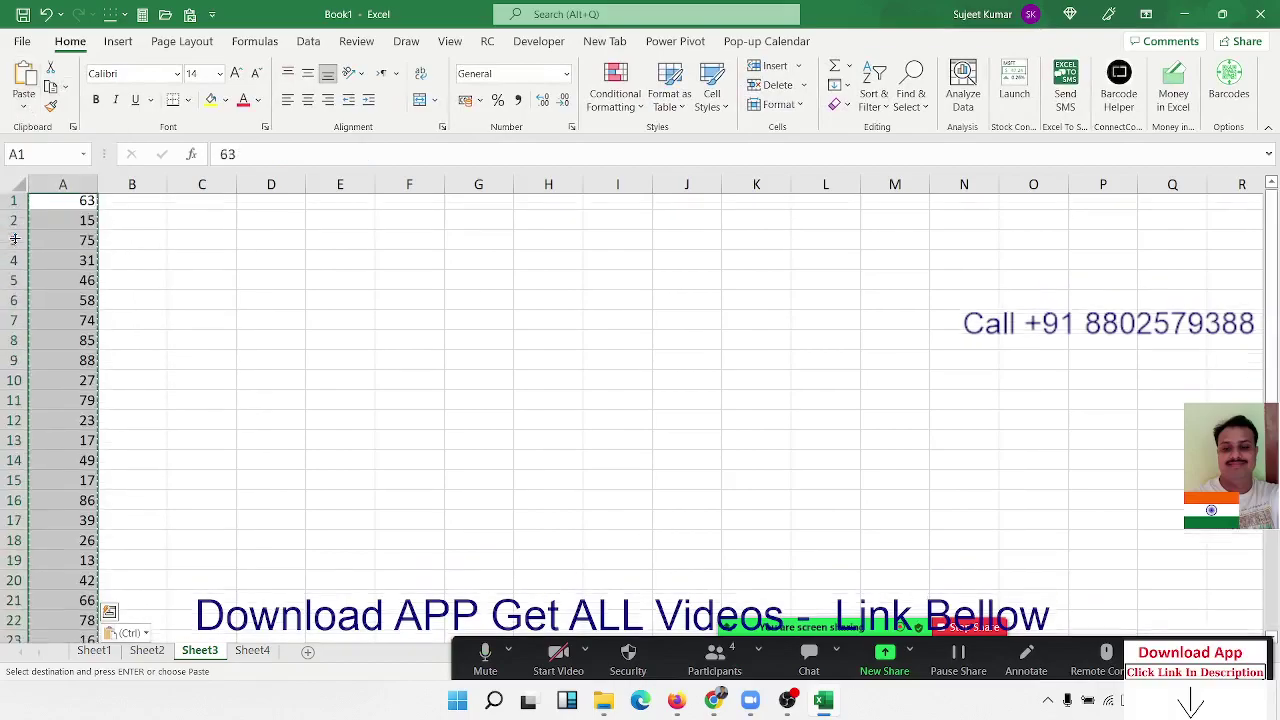
- In D2, start =SUM(IF(COUNTIF( with the count range A1:A45
{"action": "key", "text": "Escape"}
{"action": "left_click", "coordinate": [88, 230]}
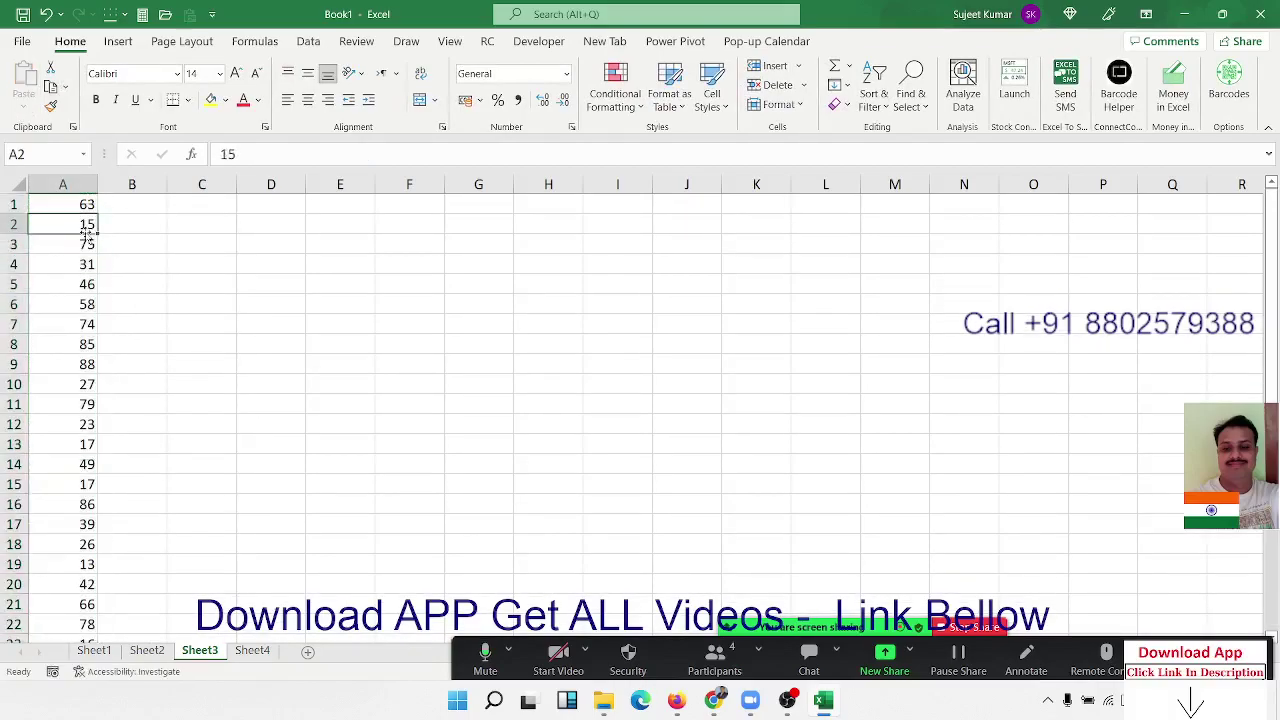
{"action": "key", "text": "Right"}
{"action": "key", "text": "Right"}
{"action": "key", "text": "Right"}
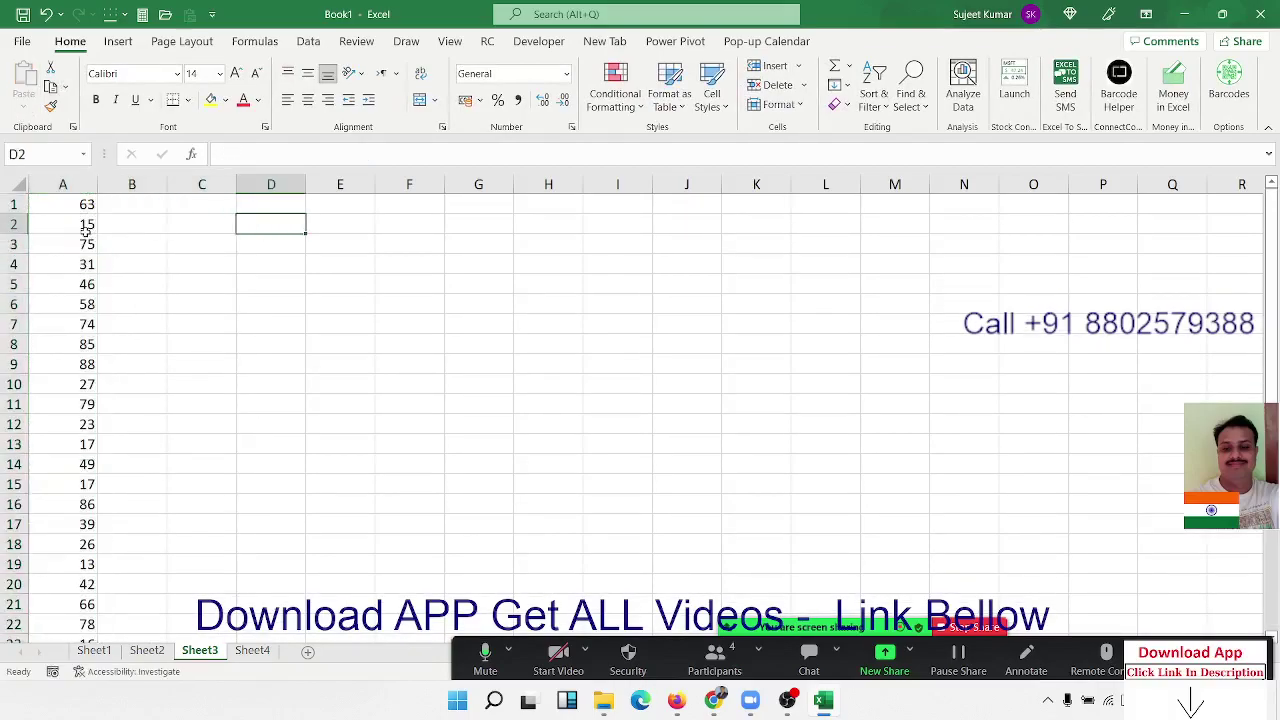
{"action": "type", "text": "=sum"}
{"action": "key", "text": "Tab"}
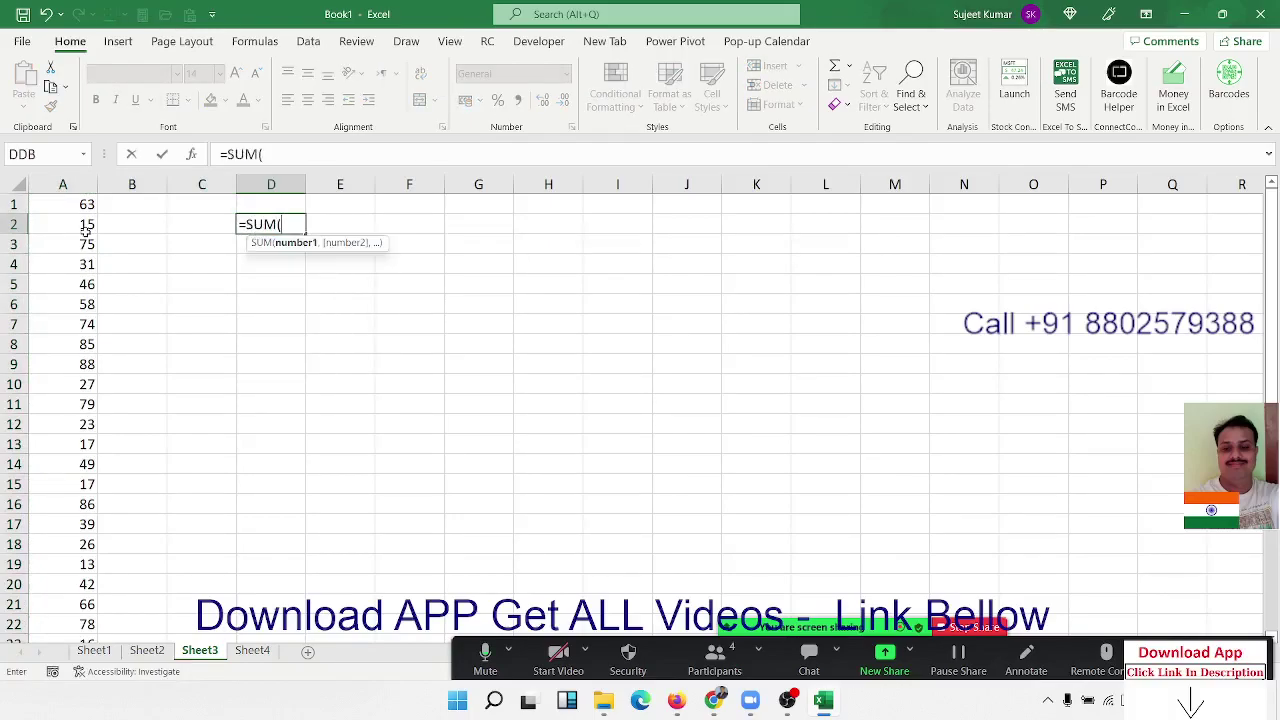
{"action": "type", "text": "if"}
{"action": "key", "text": "Tab"}
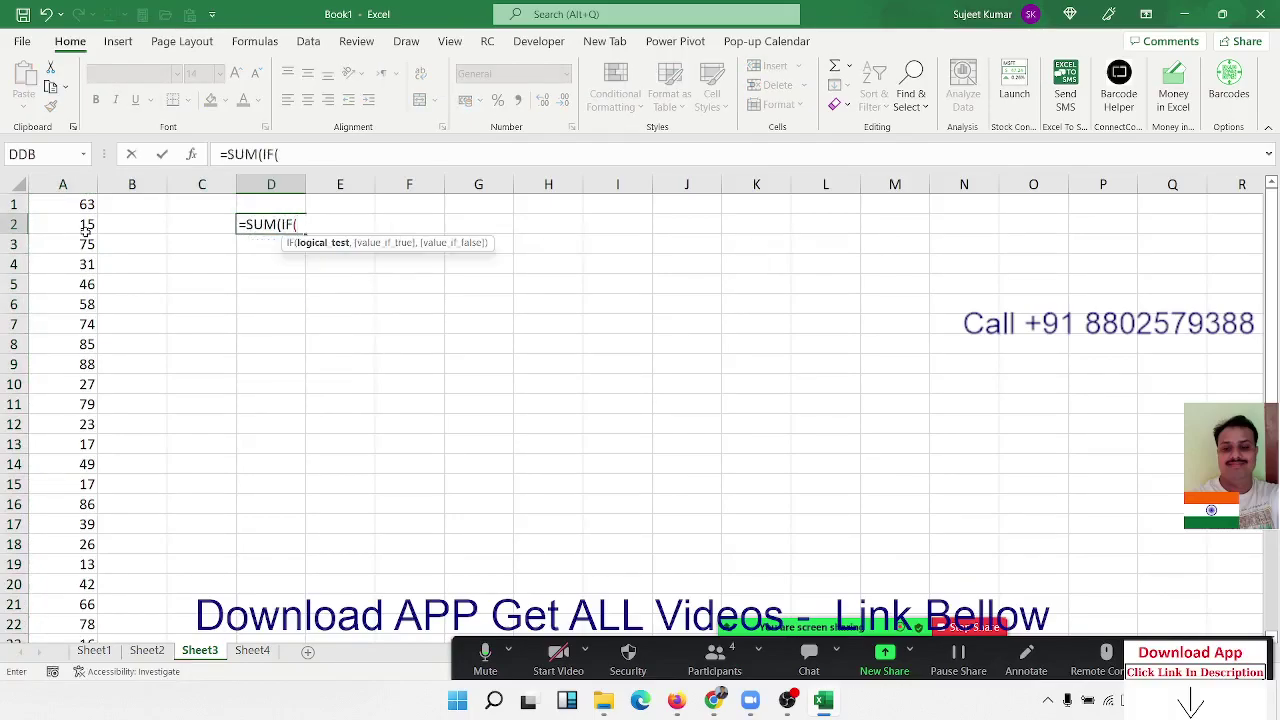
{"action": "type", "text": "cou"}
{"action": "key", "text": "Down"}
{"action": "key", "text": "Down"}
{"action": "key", "text": "Down"}
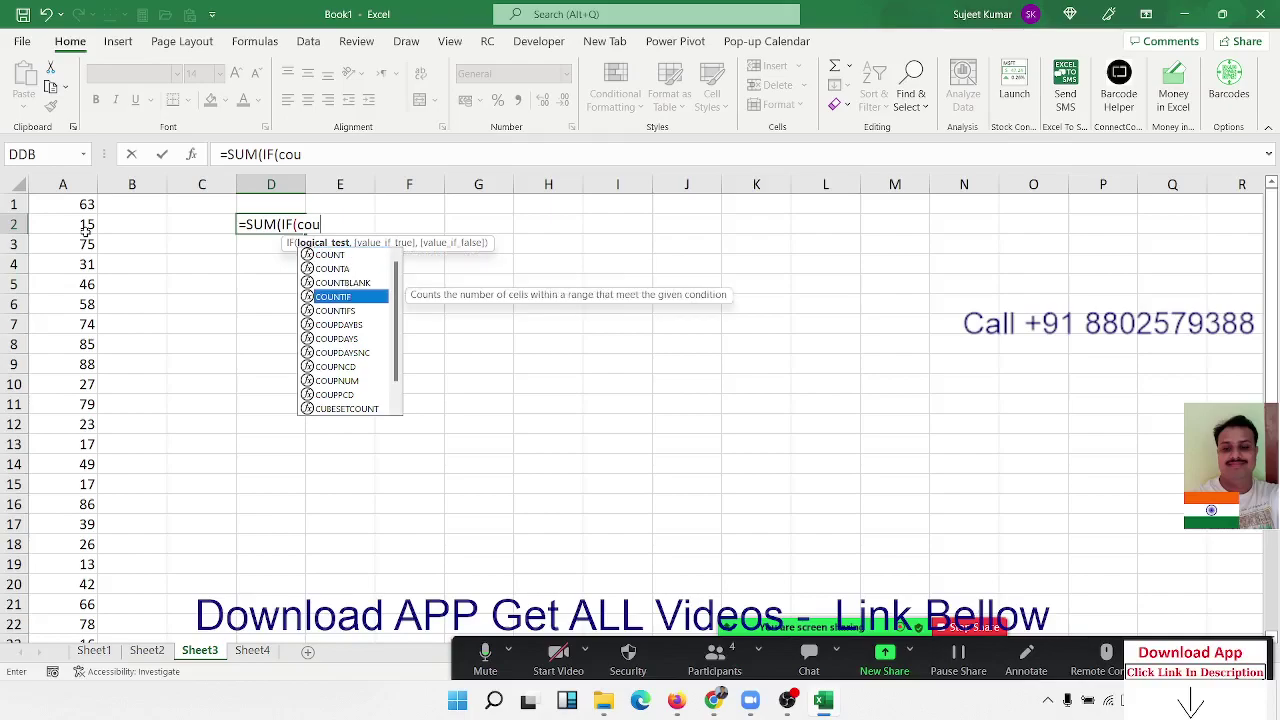
{"action": "key", "text": "Tab"}
{"action": "key", "text": "Left"}
{"action": "key", "text": "Left"}
{"action": "key", "text": "Left"}
{"action": "key", "text": "Up"}
{"action": "key", "text": "ctrl+shift+Down"}
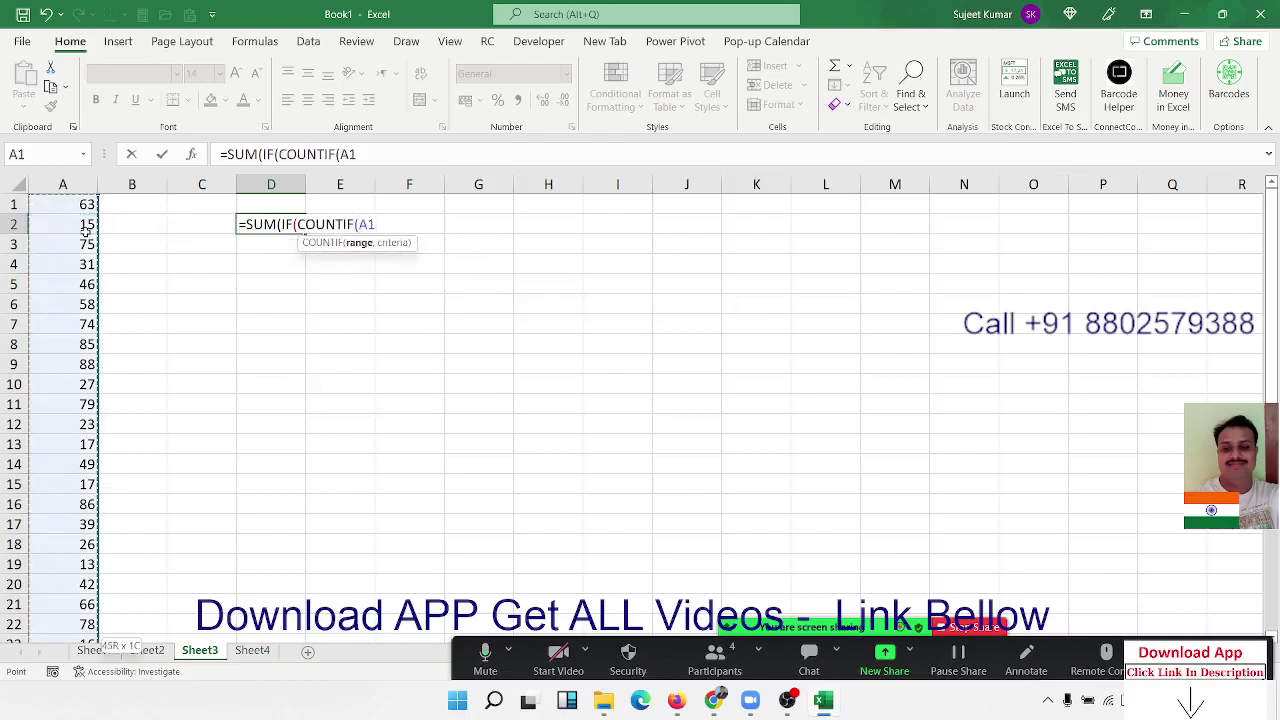
- Finish the formula with criteria A1:A45, test =1, value A1:A45 and 0, accepting the correction
{"action": "type", "text": ":A45,"}
{"action": "key", "text": "Up"}
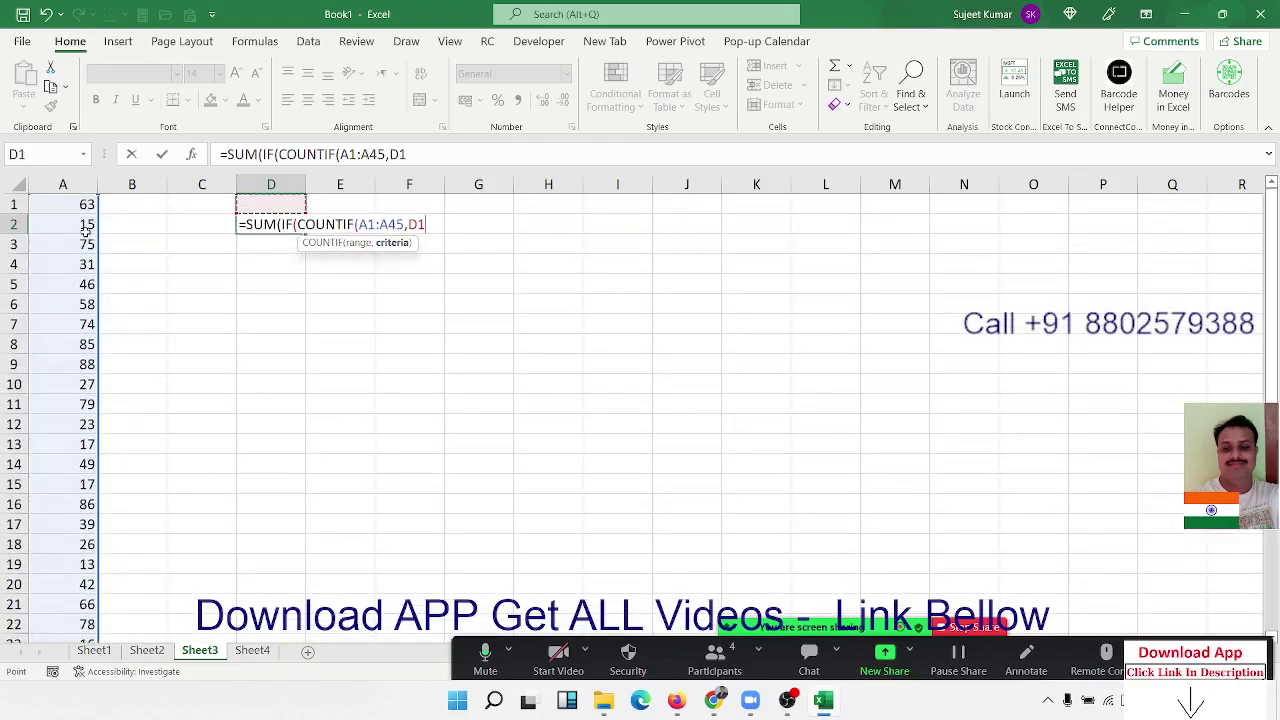
{"action": "key", "text": "Left"}
{"action": "key", "text": "Left"}
{"action": "key", "text": "Left"}
{"action": "key", "text": "ctrl+shift+Down"}
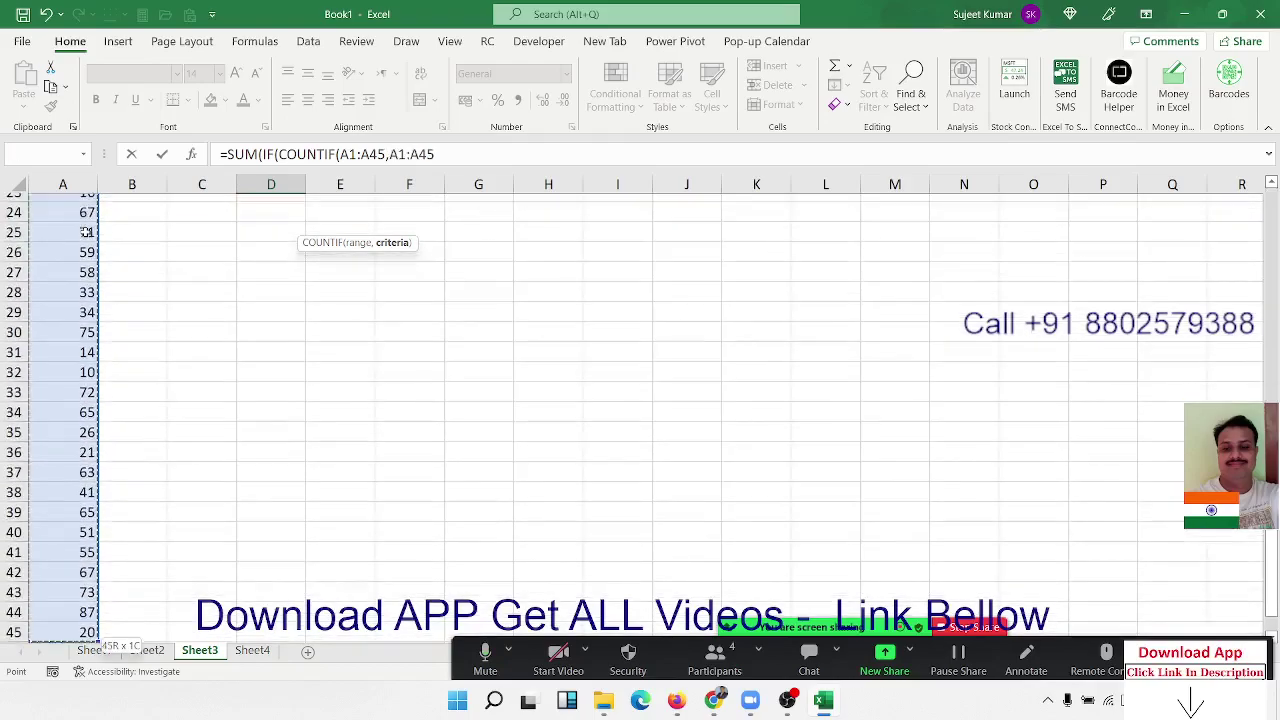
{"action": "type", "text": ")"}
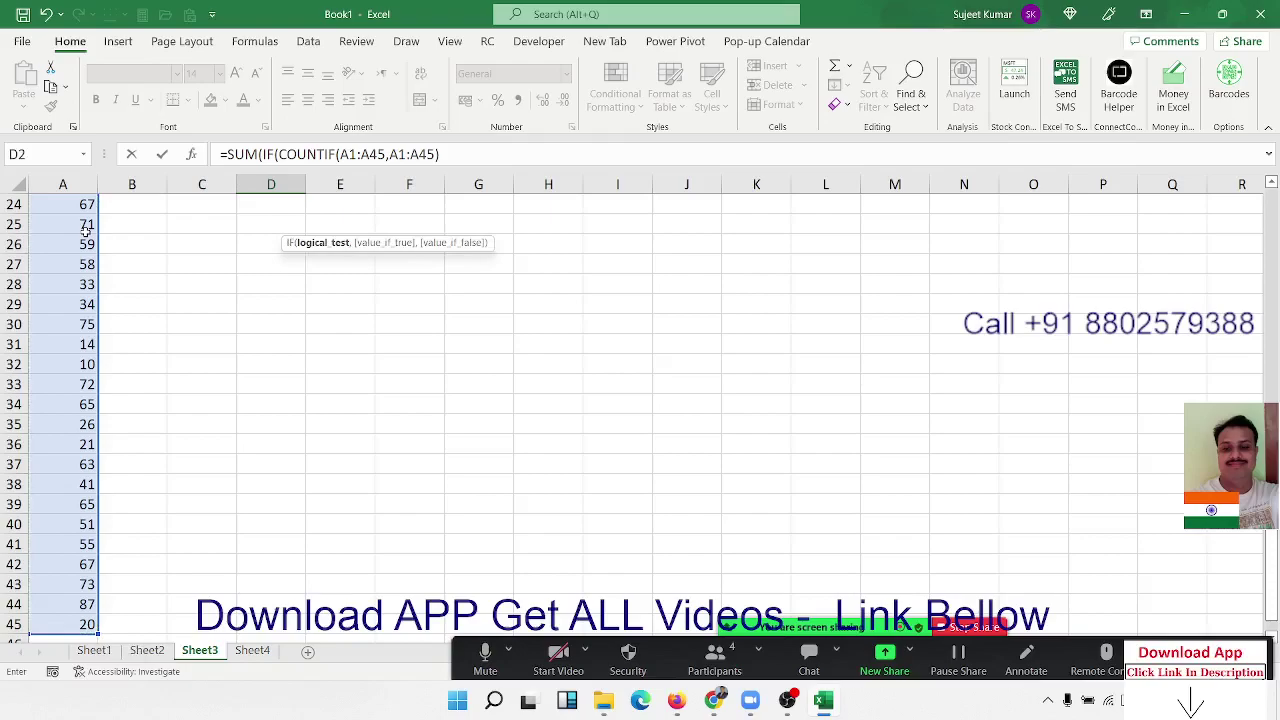
{"action": "type", "text": "=1,"}
{"action": "left_click_drag", "start_coordinate": [77, 264], "coordinate": [77, 250]}
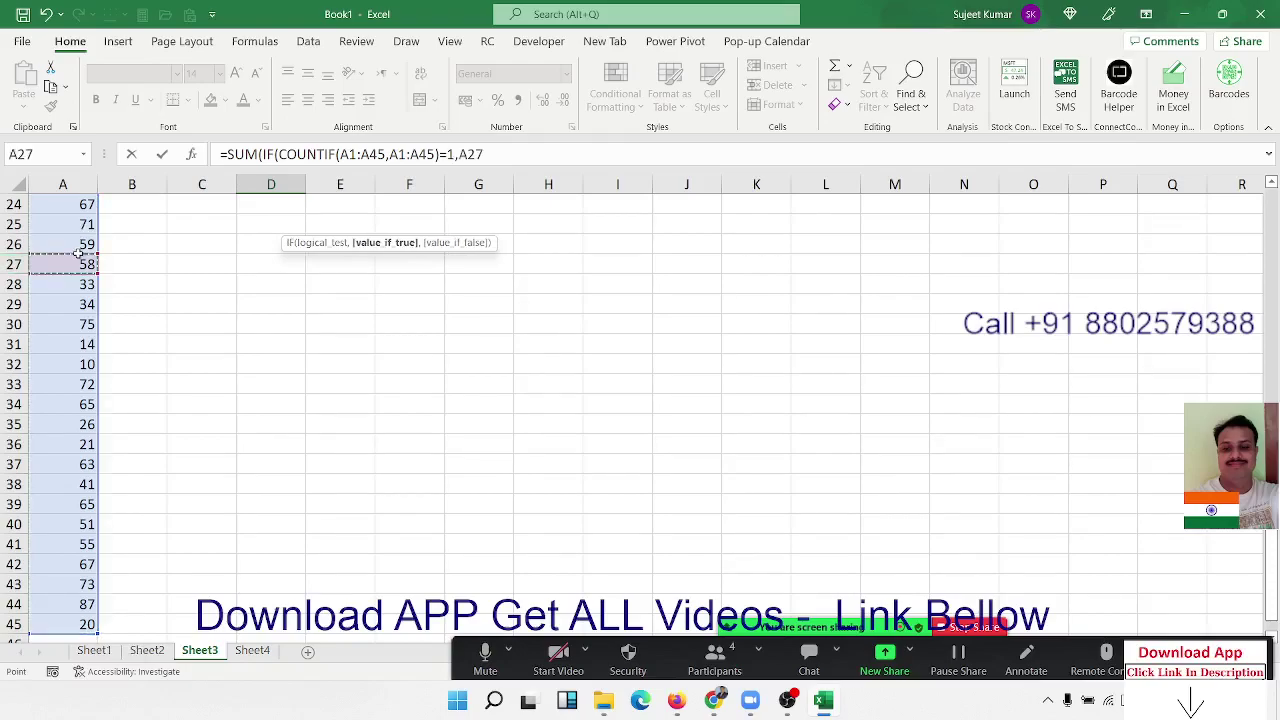
{"action": "key", "text": "ctrl+Up"}
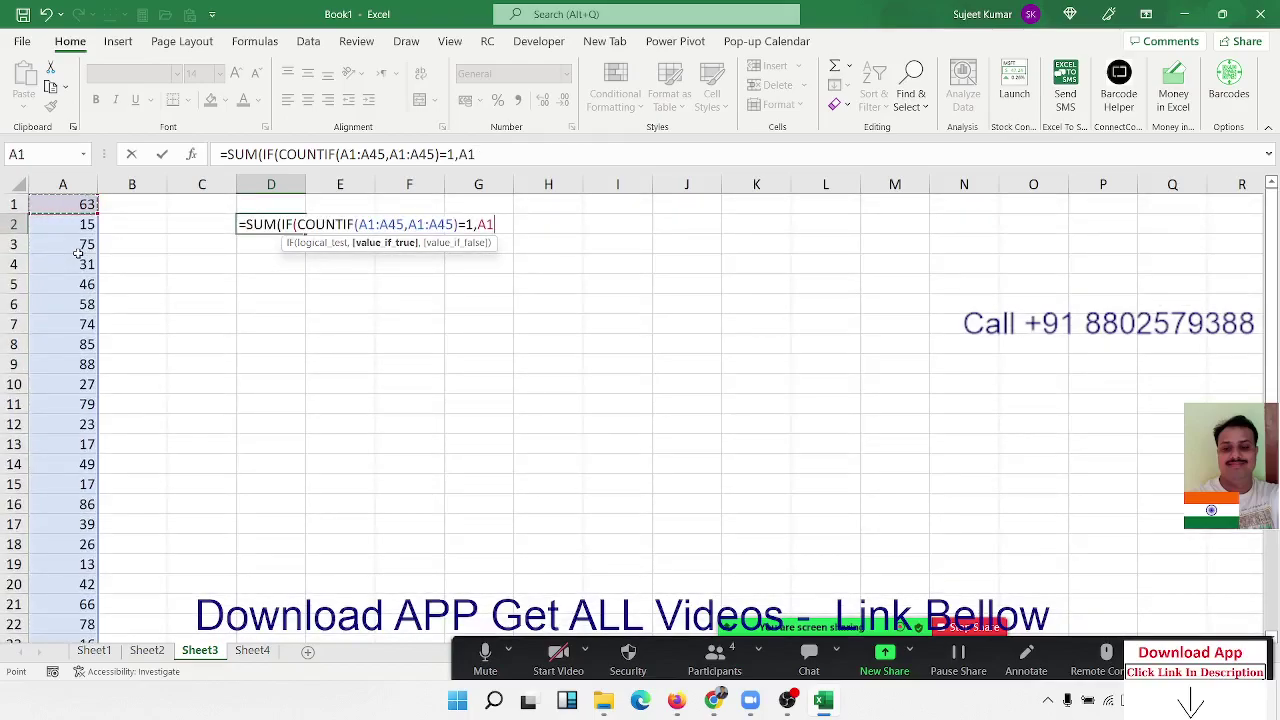
{"action": "key", "text": "ctrl+shift+Down"}
{"action": "type", "text": ":A45,0"}
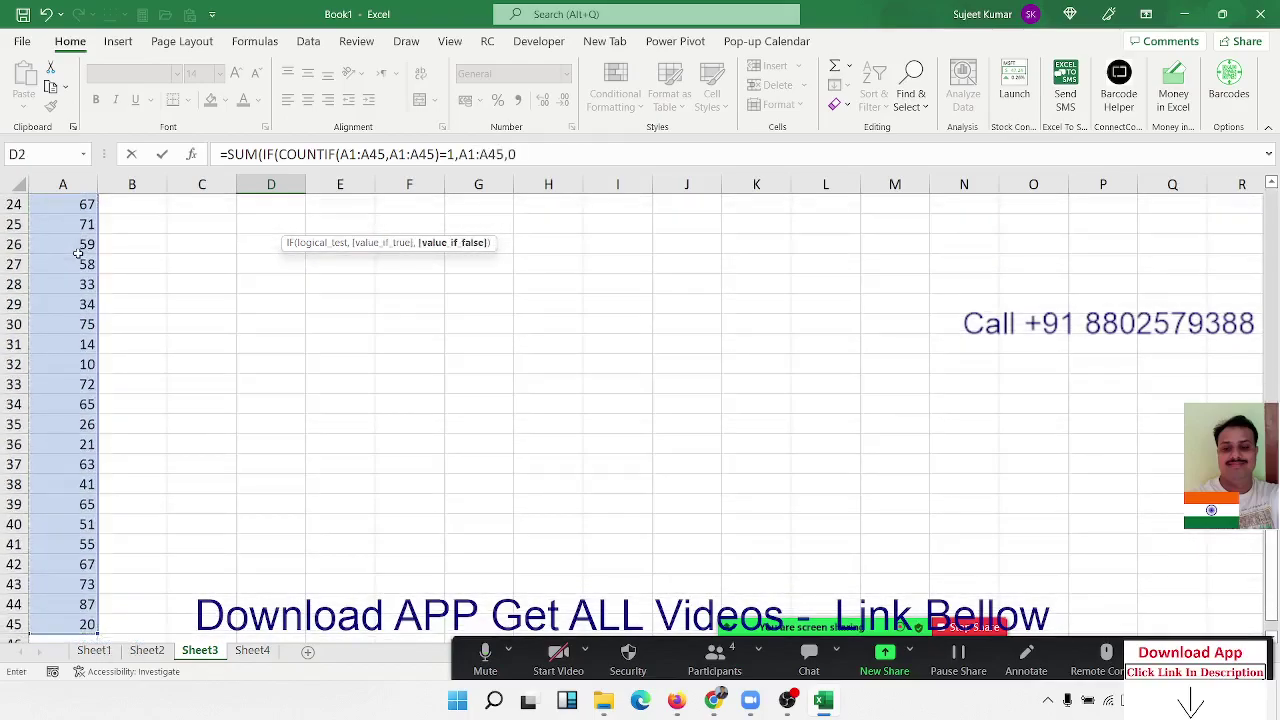
{"action": "key", "text": "Return"}
{"action": "key", "text": "Return"}
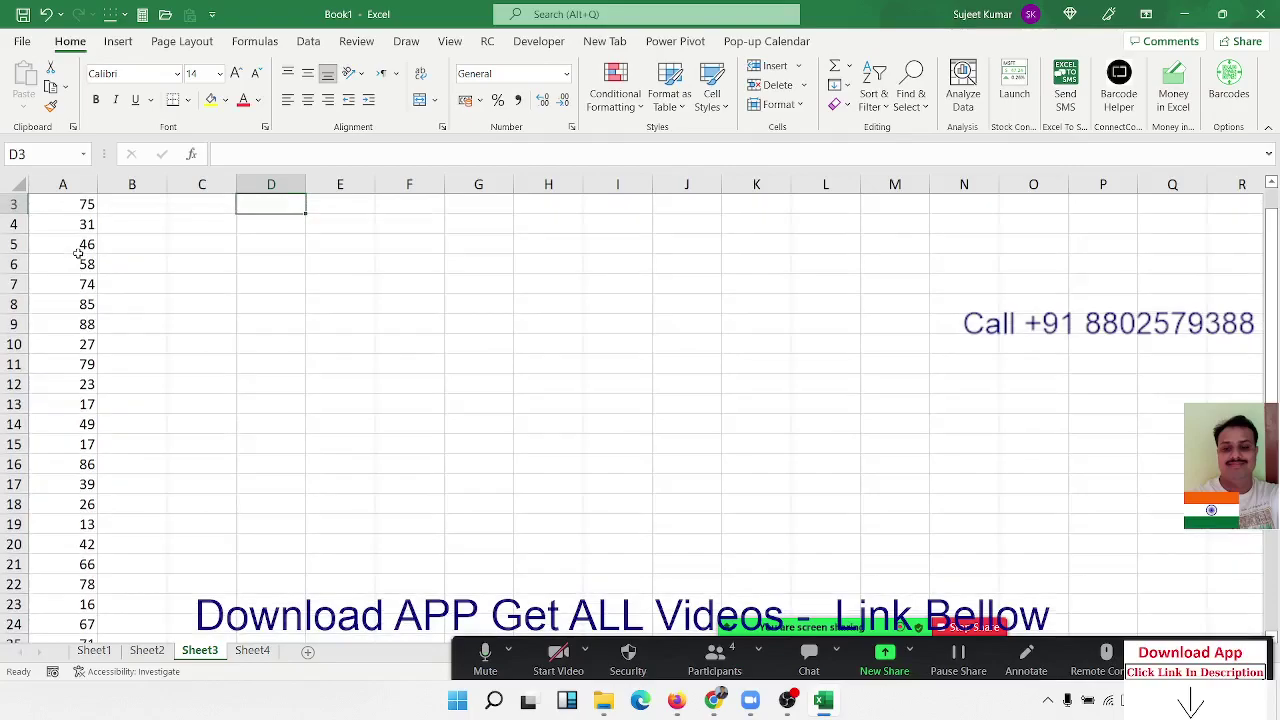
{"action": "key", "text": "Down"}
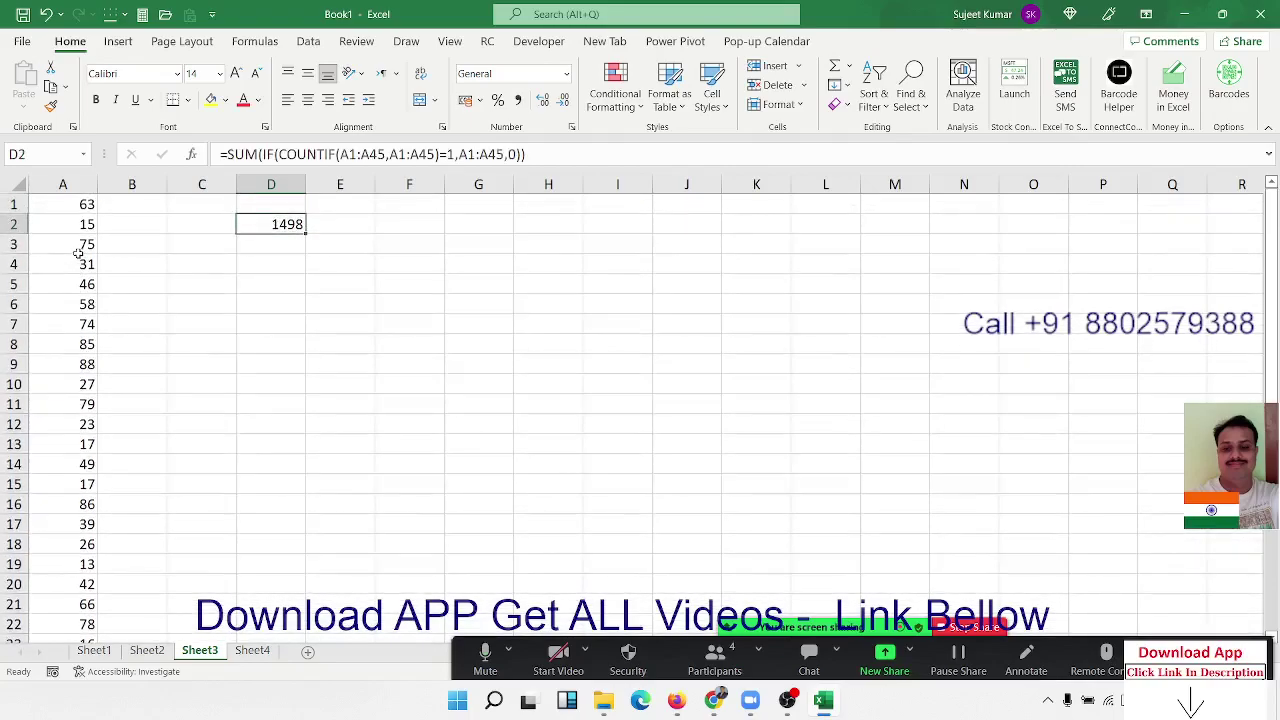
{"action": "left_click", "coordinate": [70, 232]}
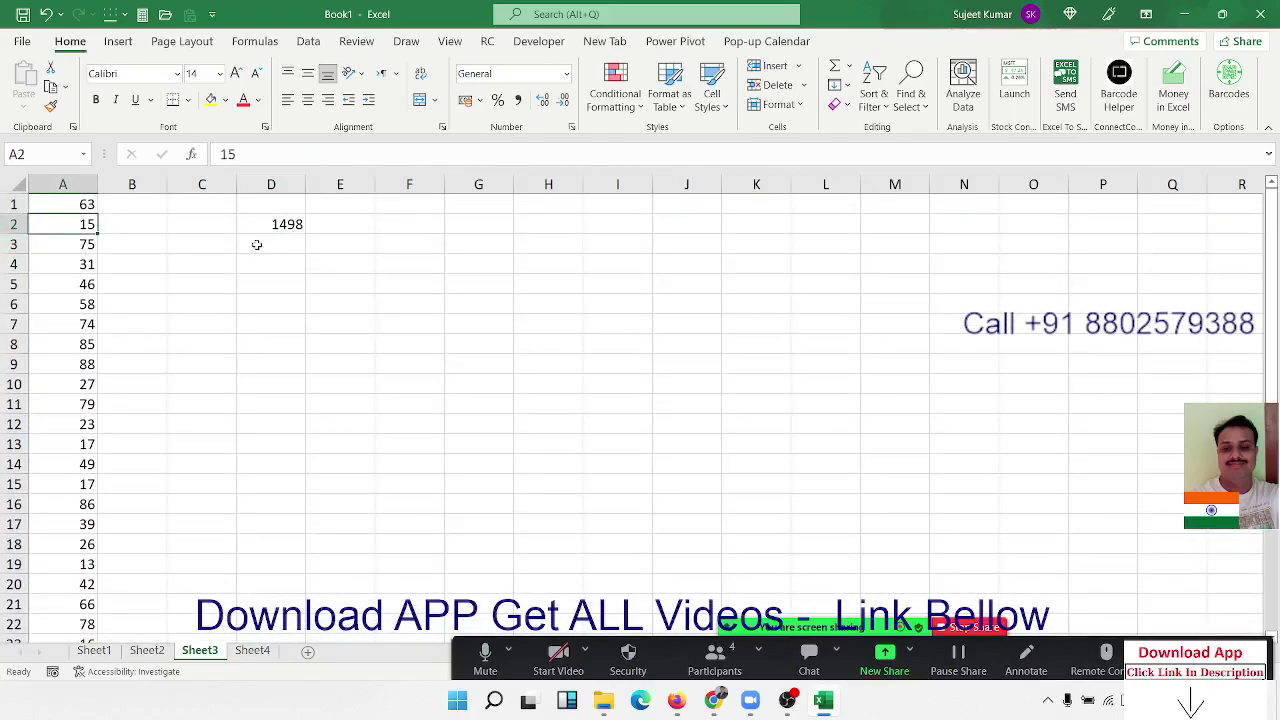
{"action": "left_click", "coordinate": [285, 225]}
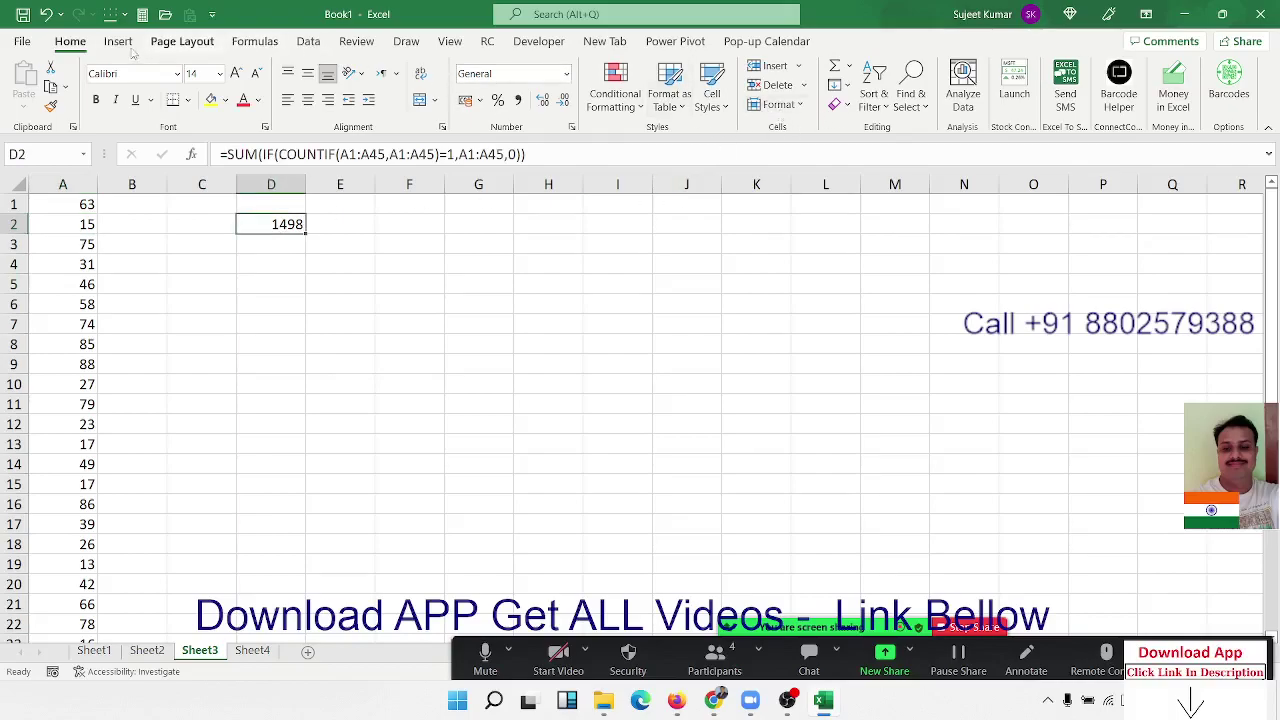
{"action": "left_click", "coordinate": [255, 41]}
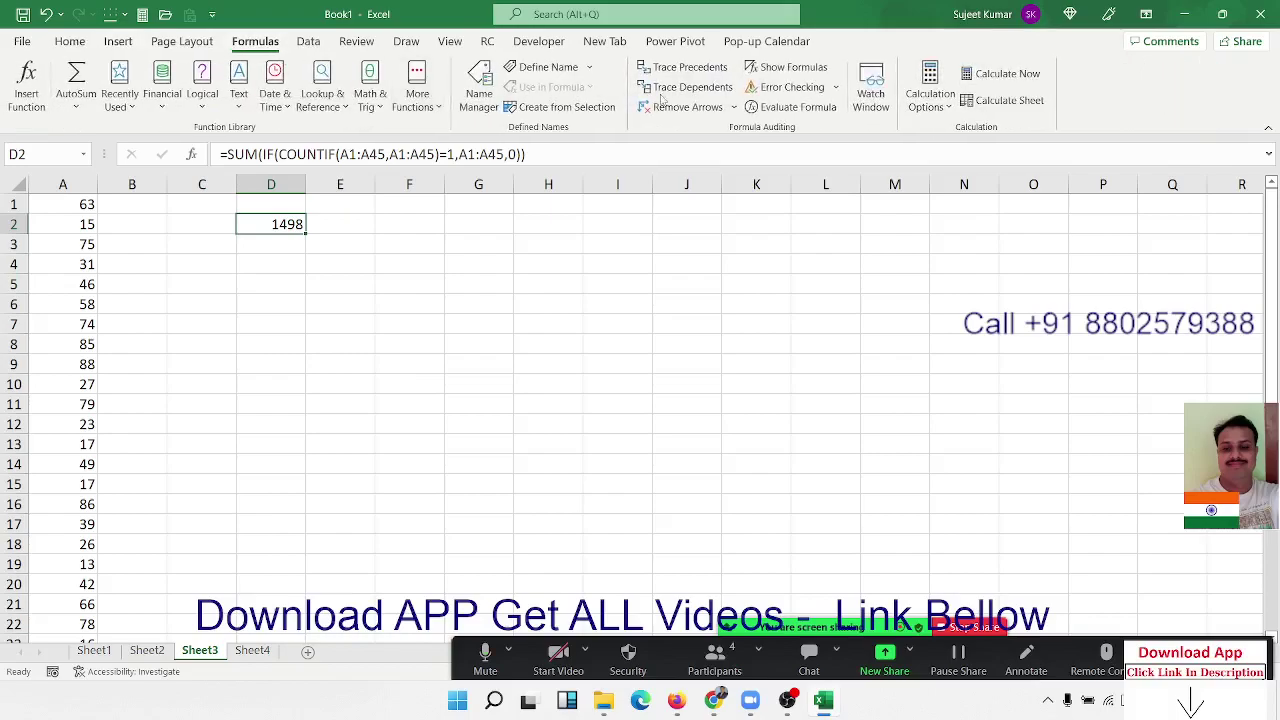
{"action": "left_click", "coordinate": [790, 107]}
{"action": "left_click_drag", "start_coordinate": [594, 315], "coordinate": [292, 320]}
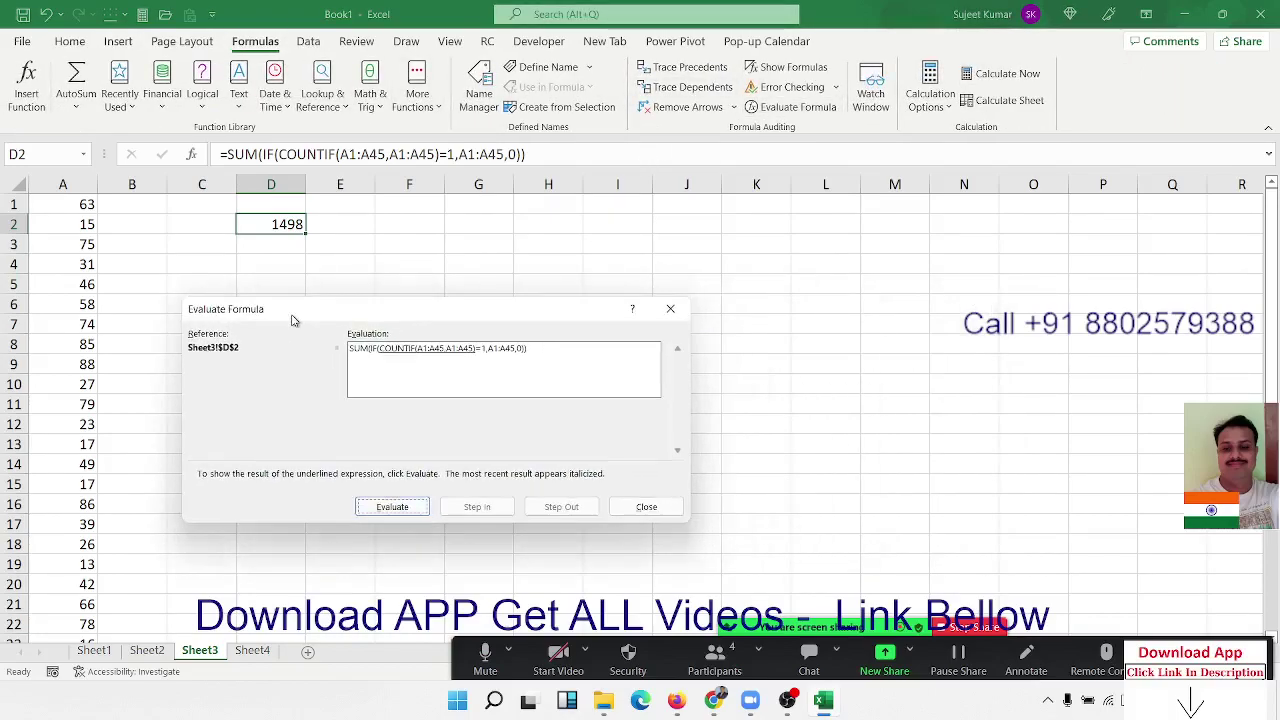
{"action": "left_click", "coordinate": [418, 508]}
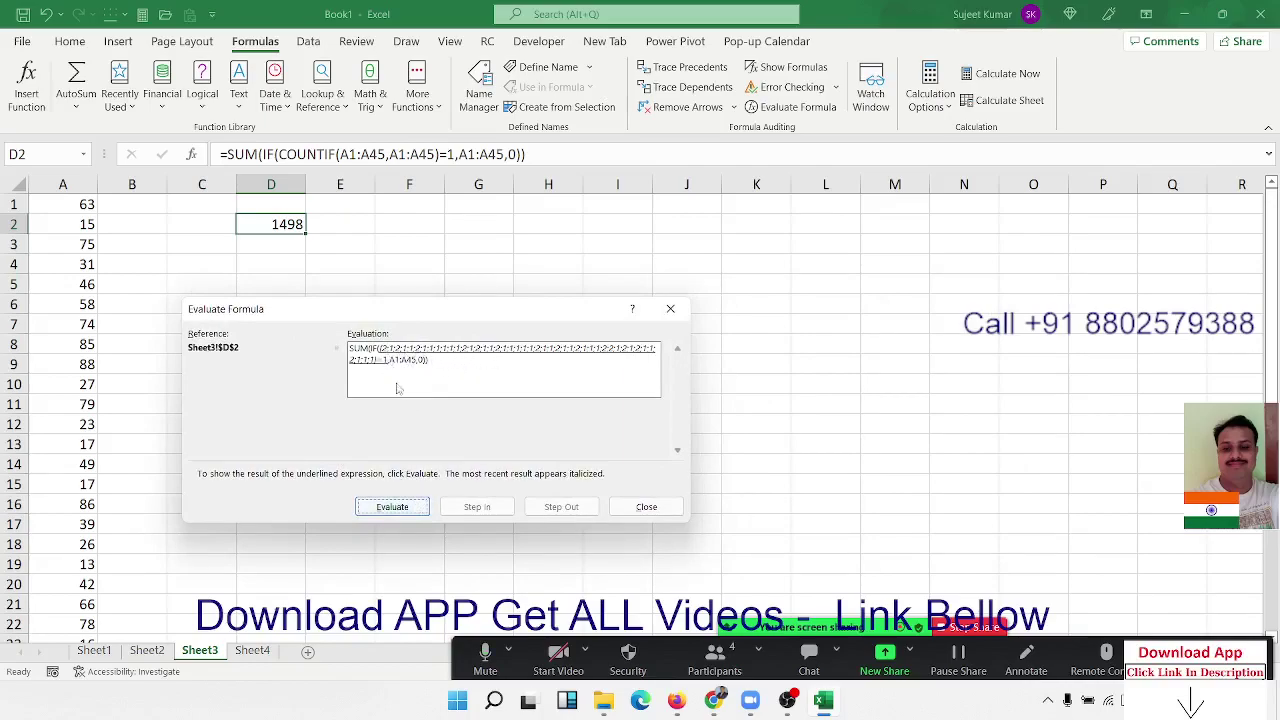
{"action": "left_click", "coordinate": [400, 506]}
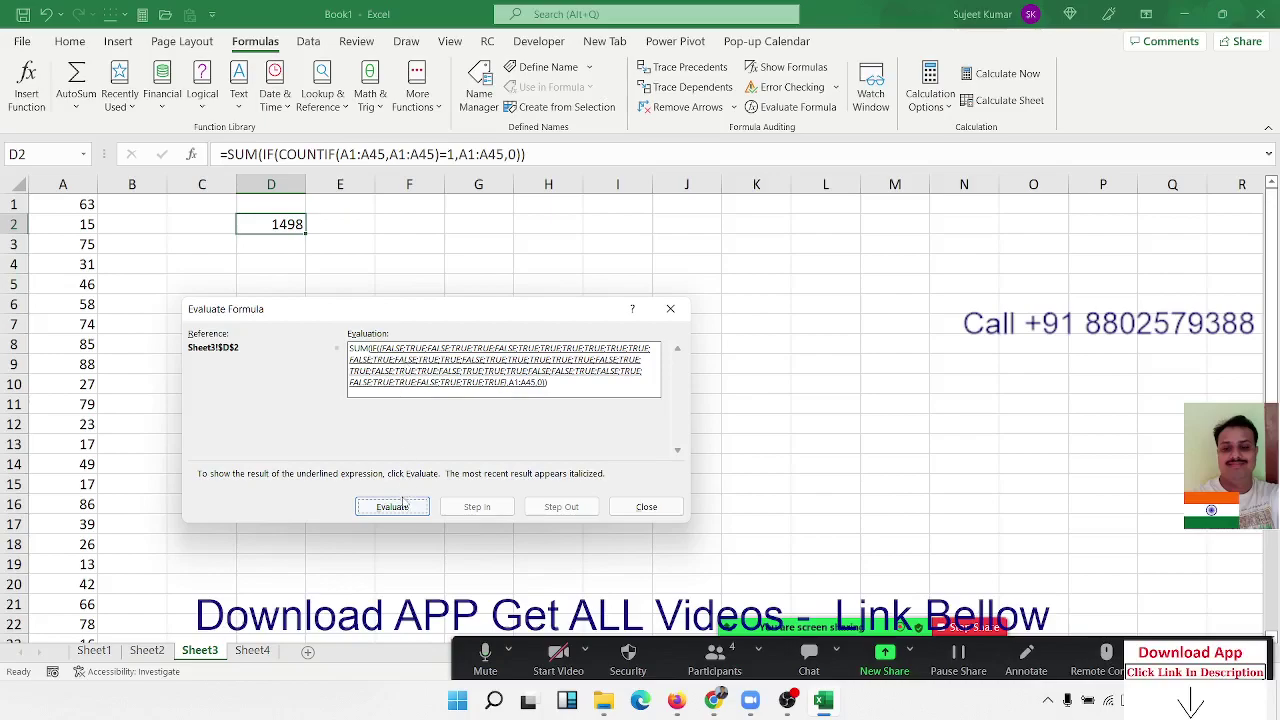
{"action": "left_click", "coordinate": [404, 507]}
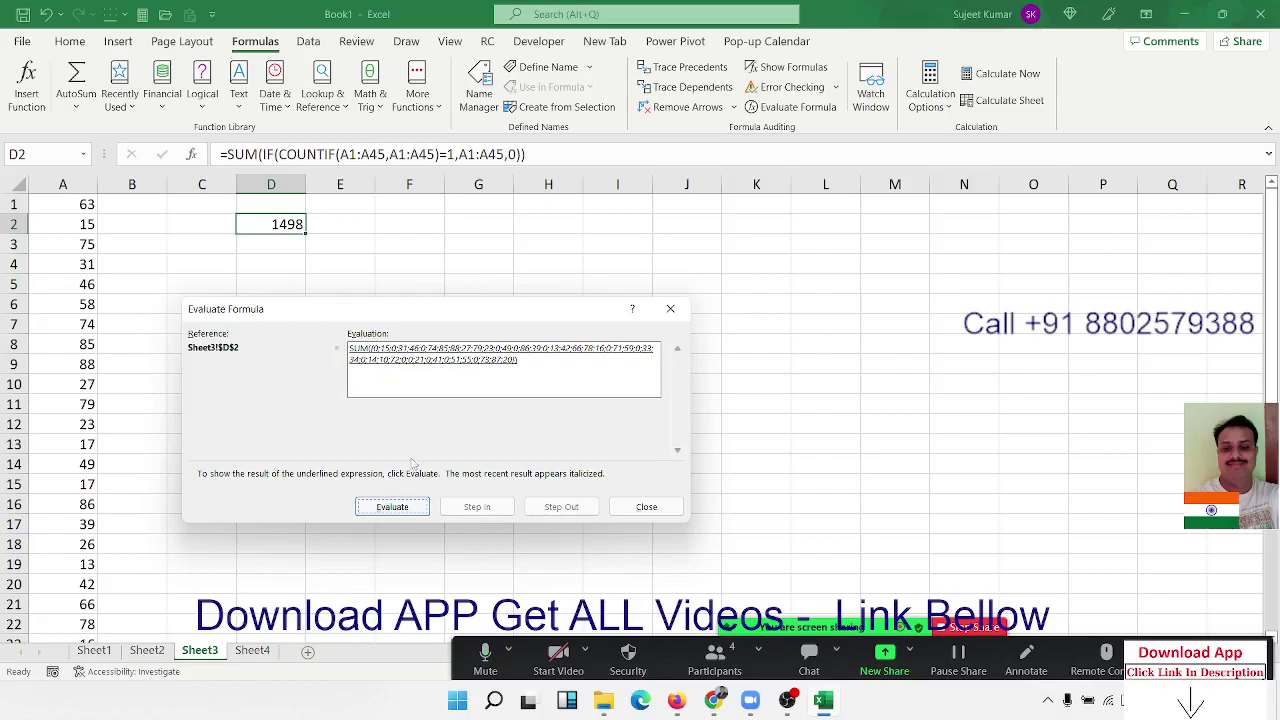
{"action": "left_click", "coordinate": [401, 511]}
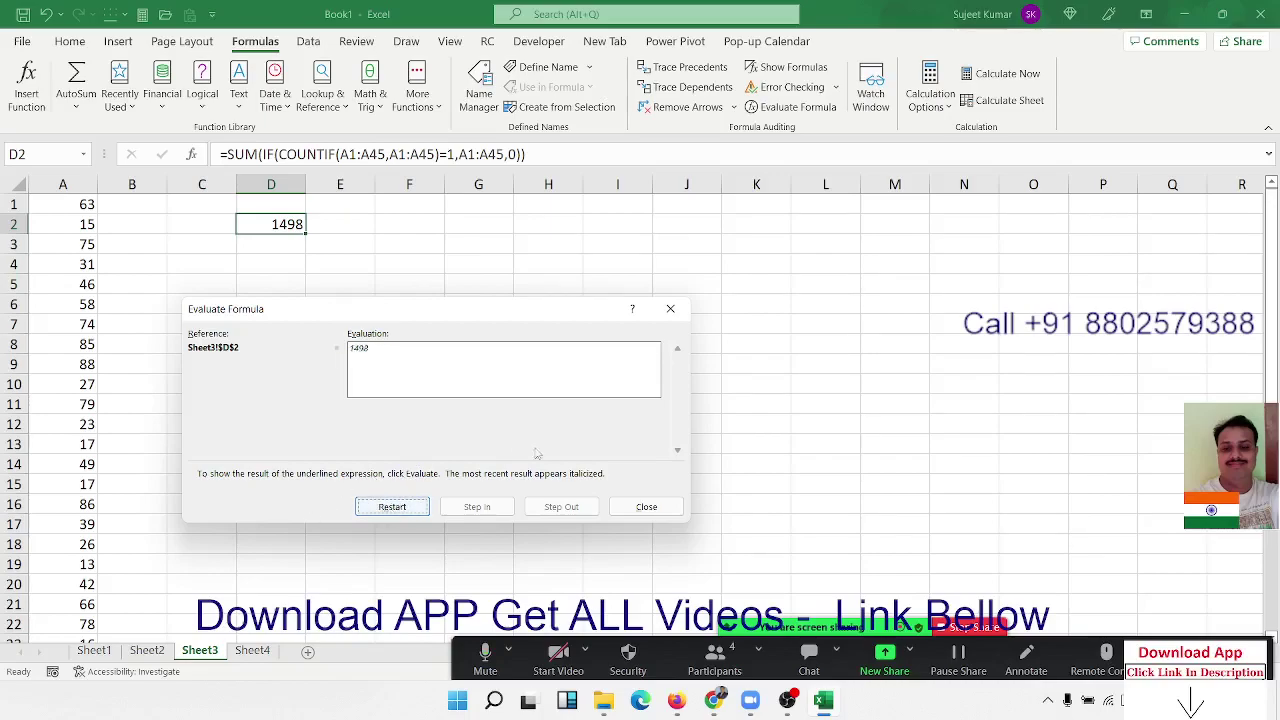
{"action": "left_click", "coordinate": [648, 507]}
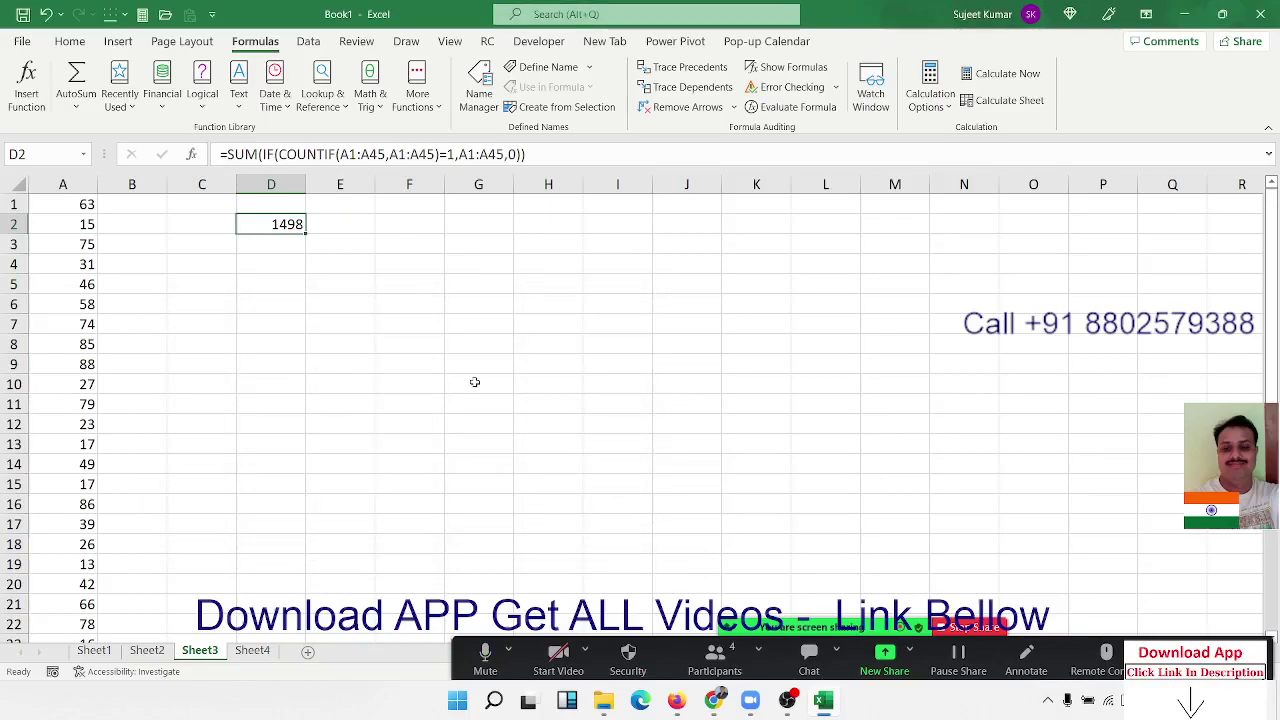
- Put the header Name in G1 and fill fourteen names down G2:G15
{"action": "left_click", "coordinate": [269, 240]}
{"action": "left_click", "coordinate": [286, 226]}
{"action": "left_click", "coordinate": [401, 231]}
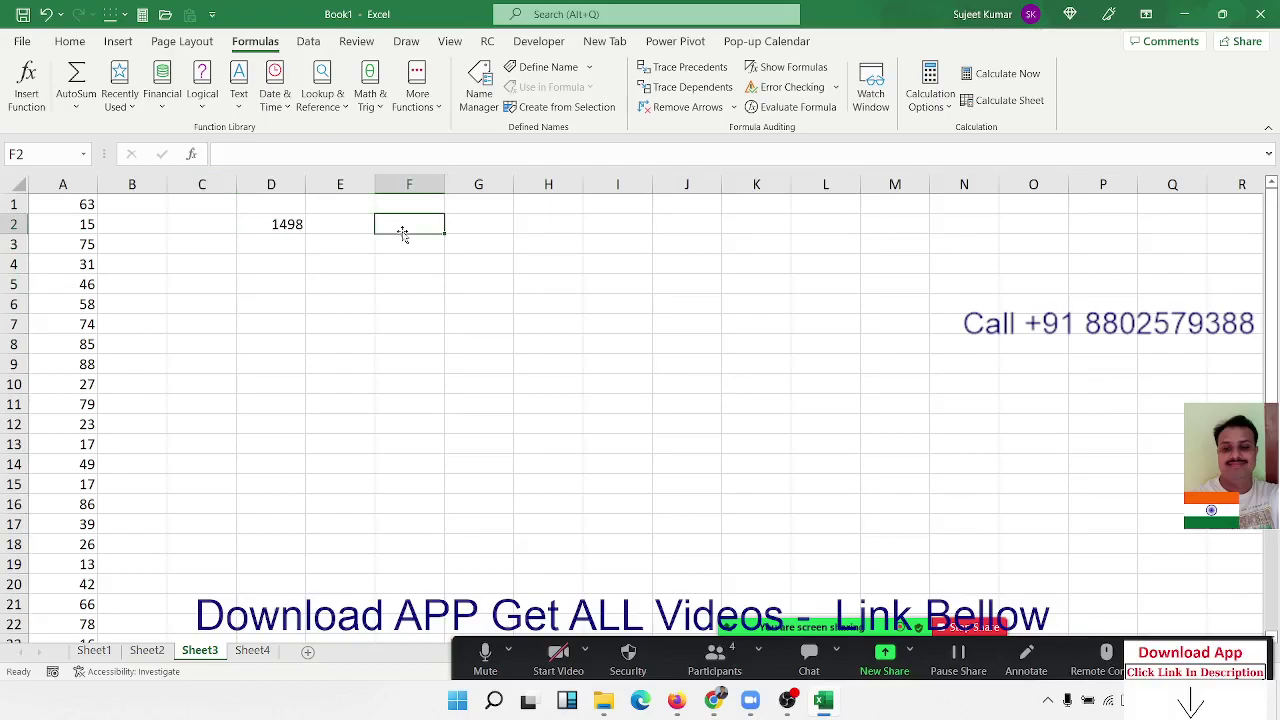
{"action": "key", "text": "Up"}
{"action": "key", "text": "Right"}
{"action": "type", "text": "Na"}
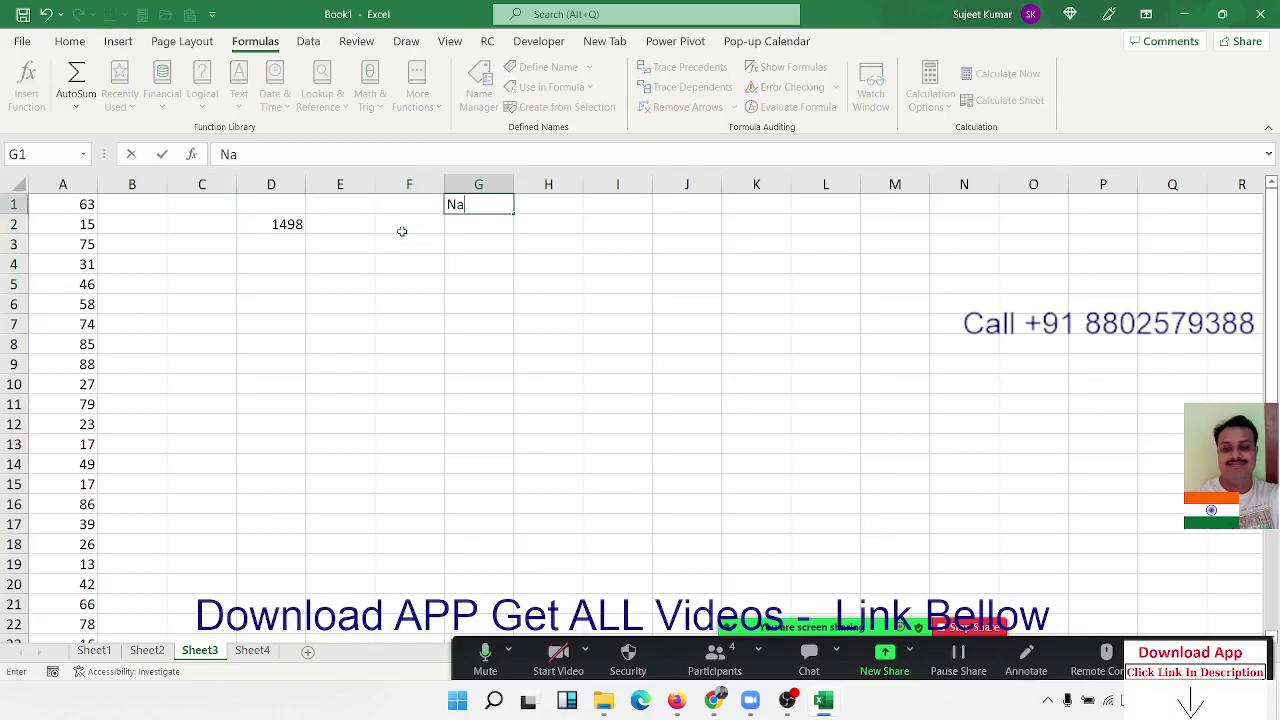
{"action": "type", "text": "me"}
{"action": "key", "text": "Return"}
{"action": "type", "text": "Puja"}
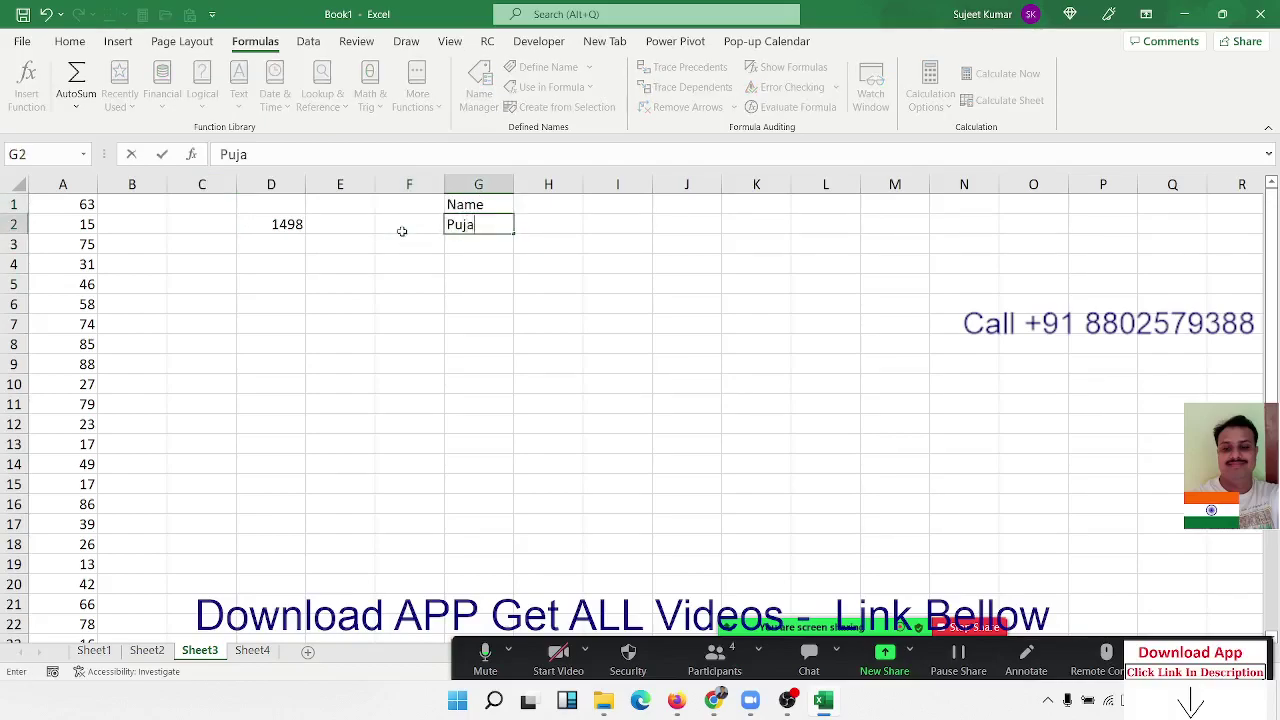
{"action": "left_click", "coordinate": [503, 257]}
{"action": "left_click", "coordinate": [499, 223]}
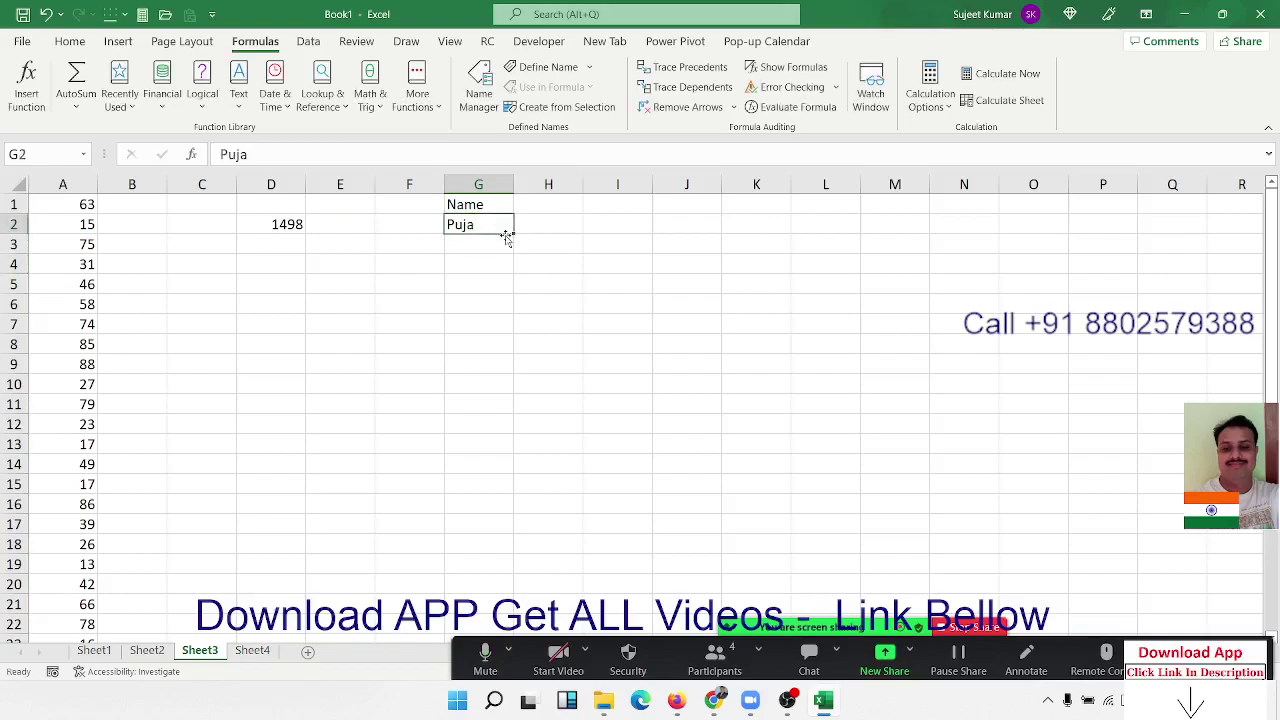
{"action": "left_click_drag", "start_coordinate": [511, 236], "coordinate": [492, 498]}
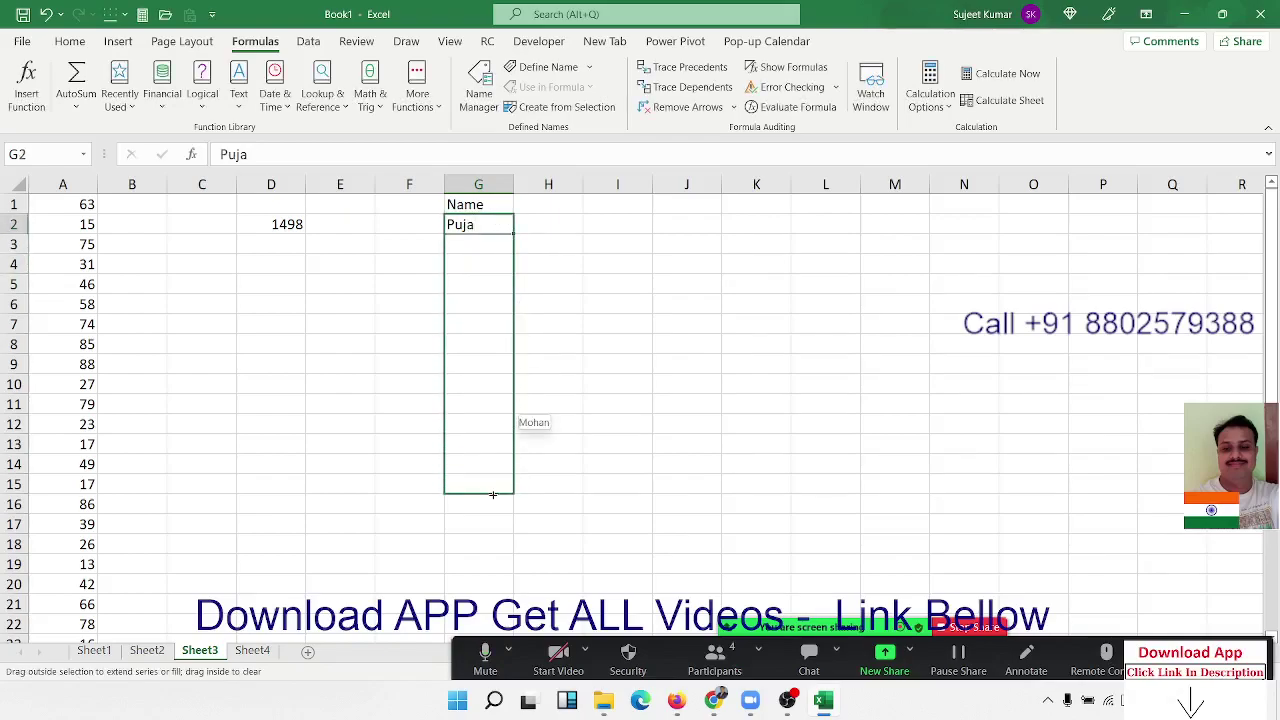
- Enter the header Sales in H1, correcting the stray characters
{"action": "left_click", "coordinate": [567, 204]}
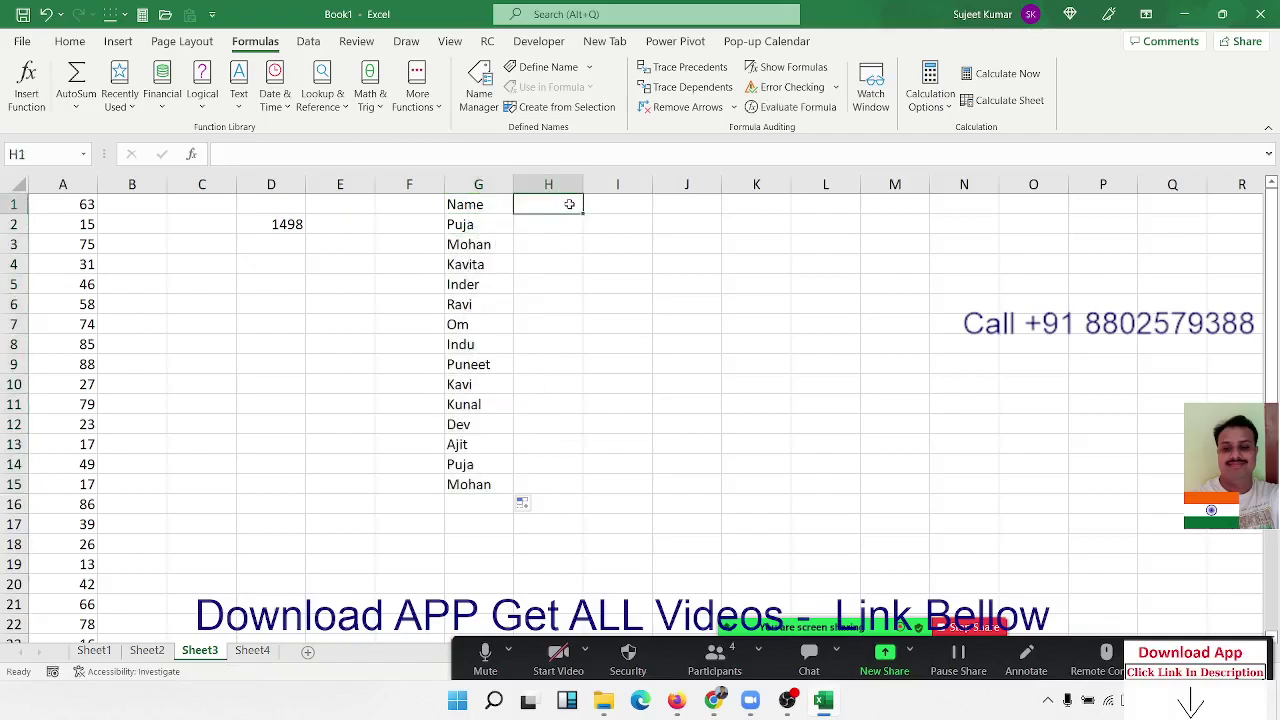
{"action": "type", "text": "Name"}
{"action": "key", "text": "BackSpace"}
{"action": "key", "text": "BackSpace"}
{"action": "key", "text": "BackSpace"}
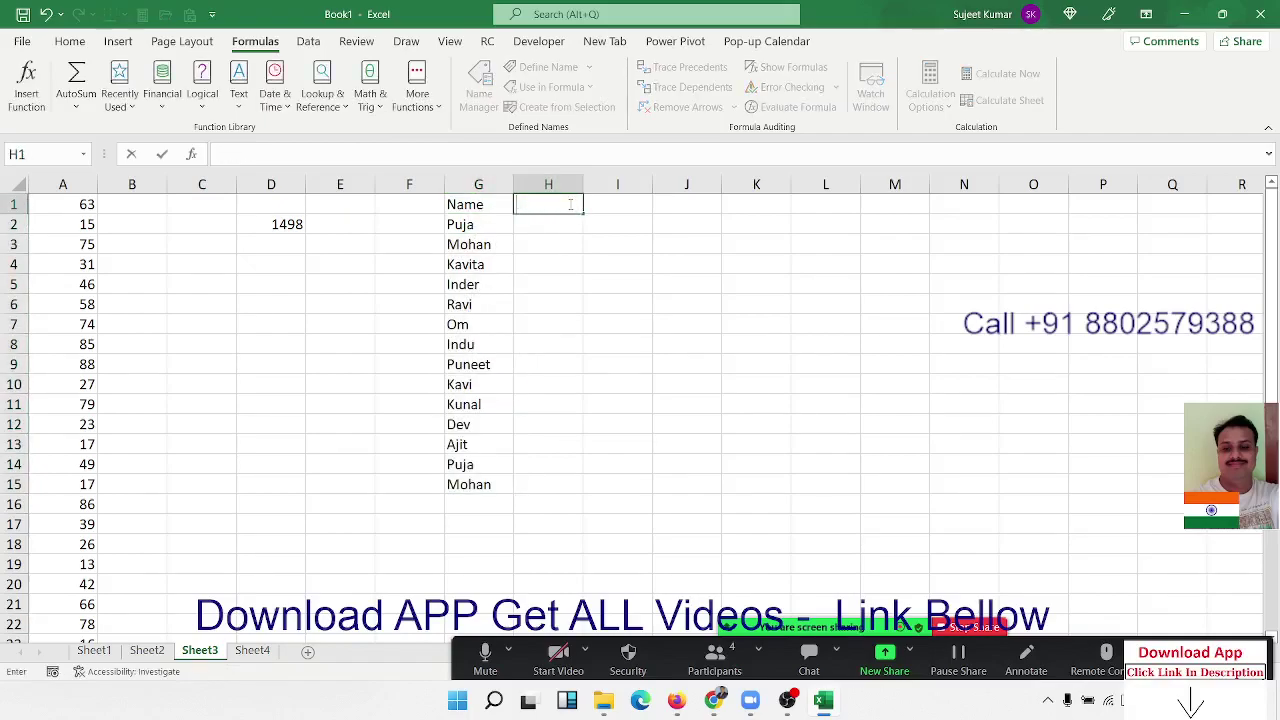
{"action": "type", "text": "Sales\\"}
{"action": "key", "text": "Return"}
{"action": "left_click", "coordinate": [569, 204]}
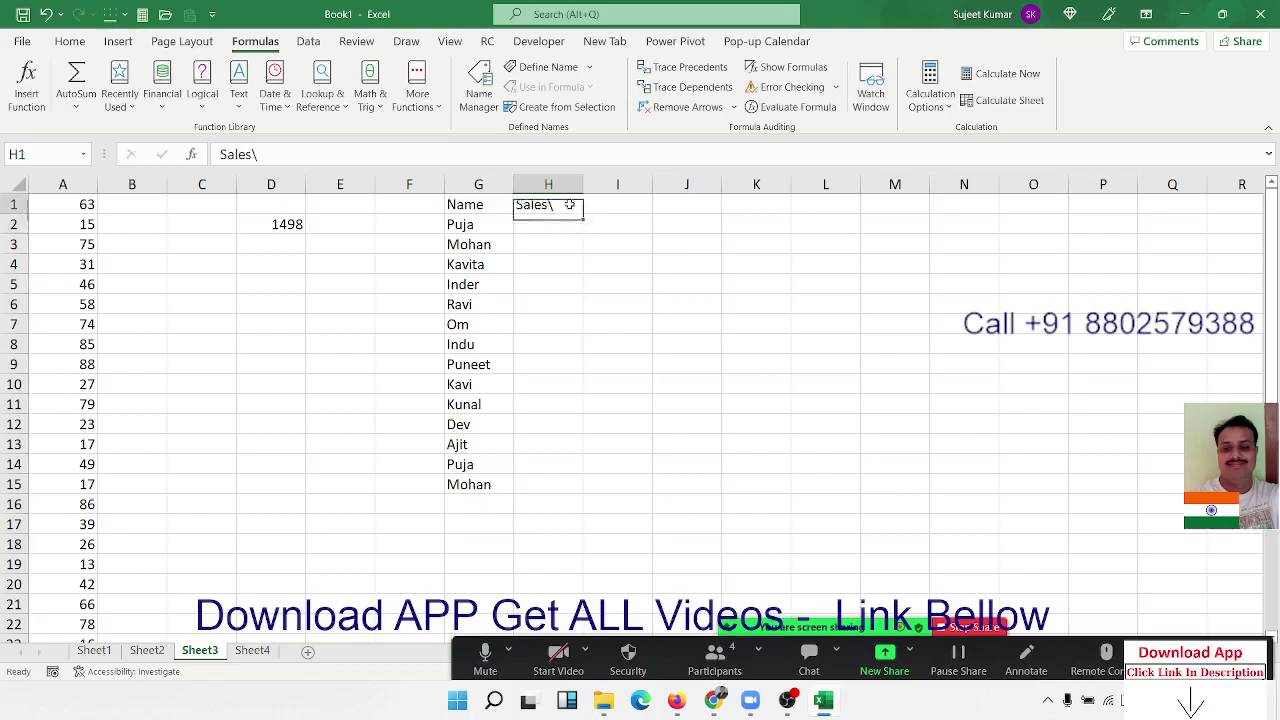
{"action": "double_click", "coordinate": [569, 204]}
{"action": "key", "text": "BackSpace"}
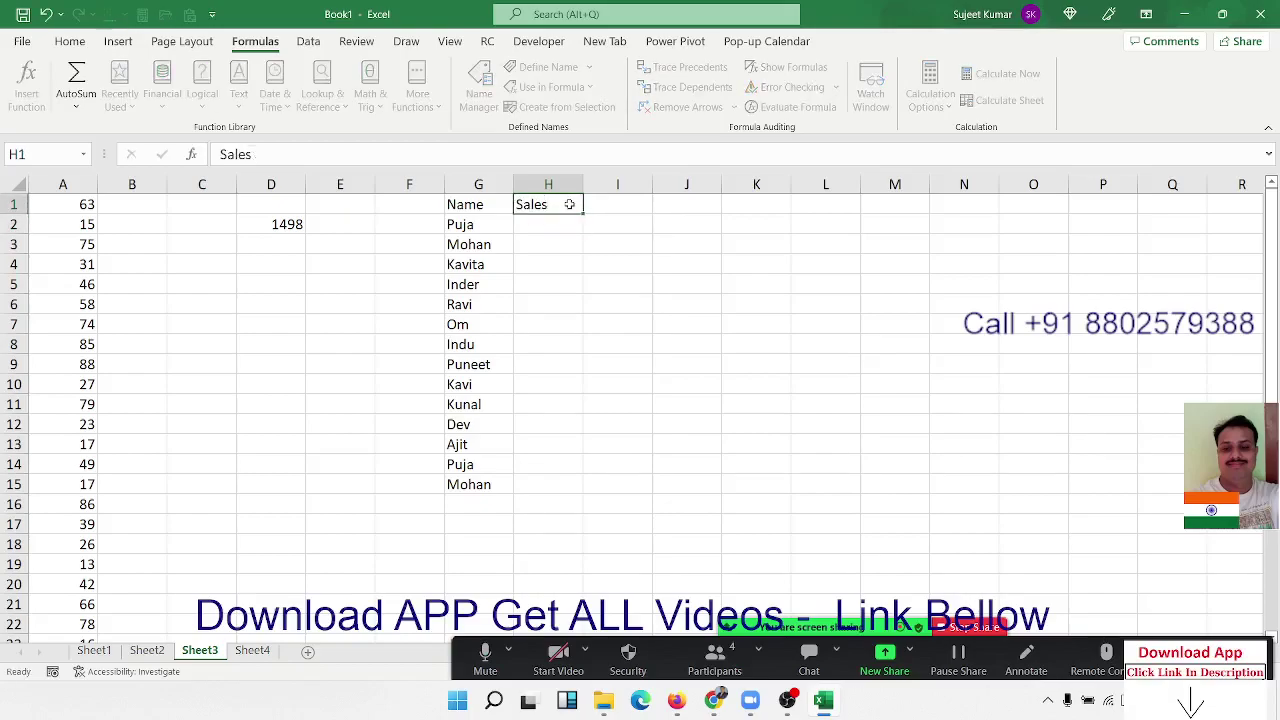
{"action": "key", "text": "Return"}
- Enter sales values 85, 36, 45, 96 and 36 in H2:H6
{"action": "type", "text": "85"}
{"action": "key", "text": "Return"}
{"action": "type", "text": "36"}
{"action": "key", "text": "Return"}
{"action": "type", "text": "4"}
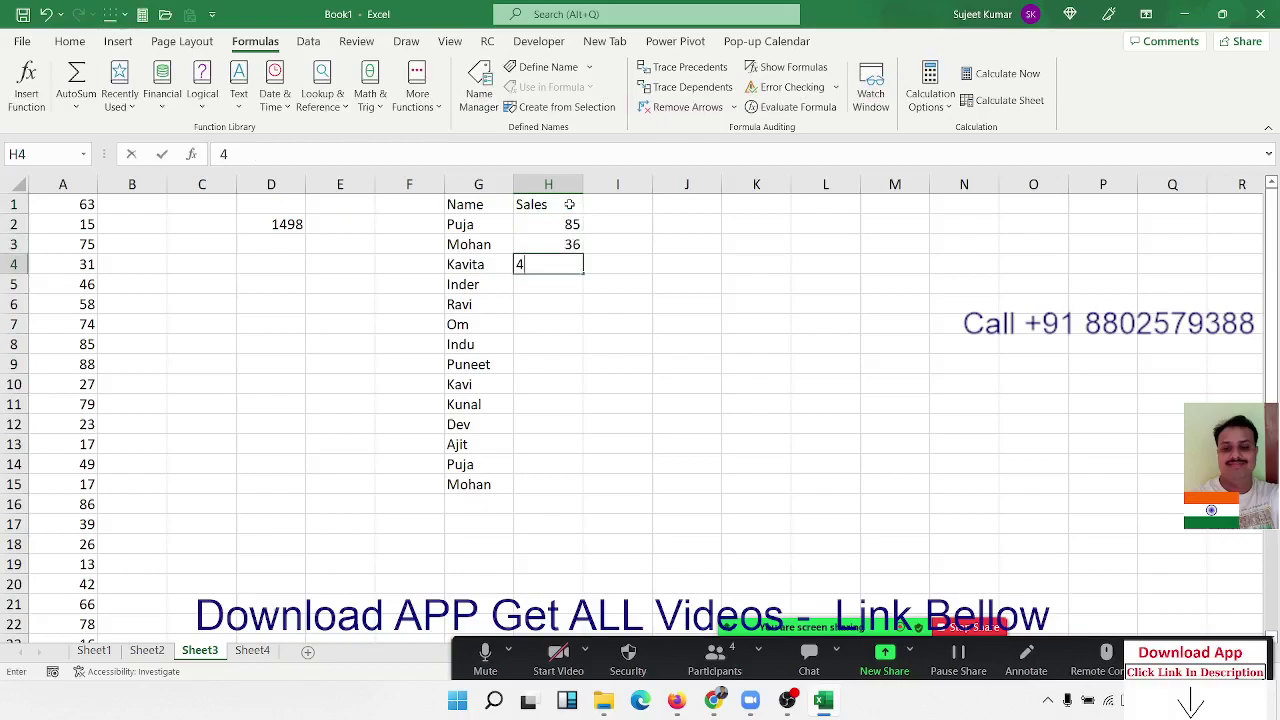
{"action": "type", "text": "5"}
{"action": "key", "text": "Return"}
{"action": "type", "text": "96"}
{"action": "key", "text": "Return"}
{"action": "type", "text": "36"}
{"action": "key", "text": "Return"}
{"action": "type", "text": "52"}
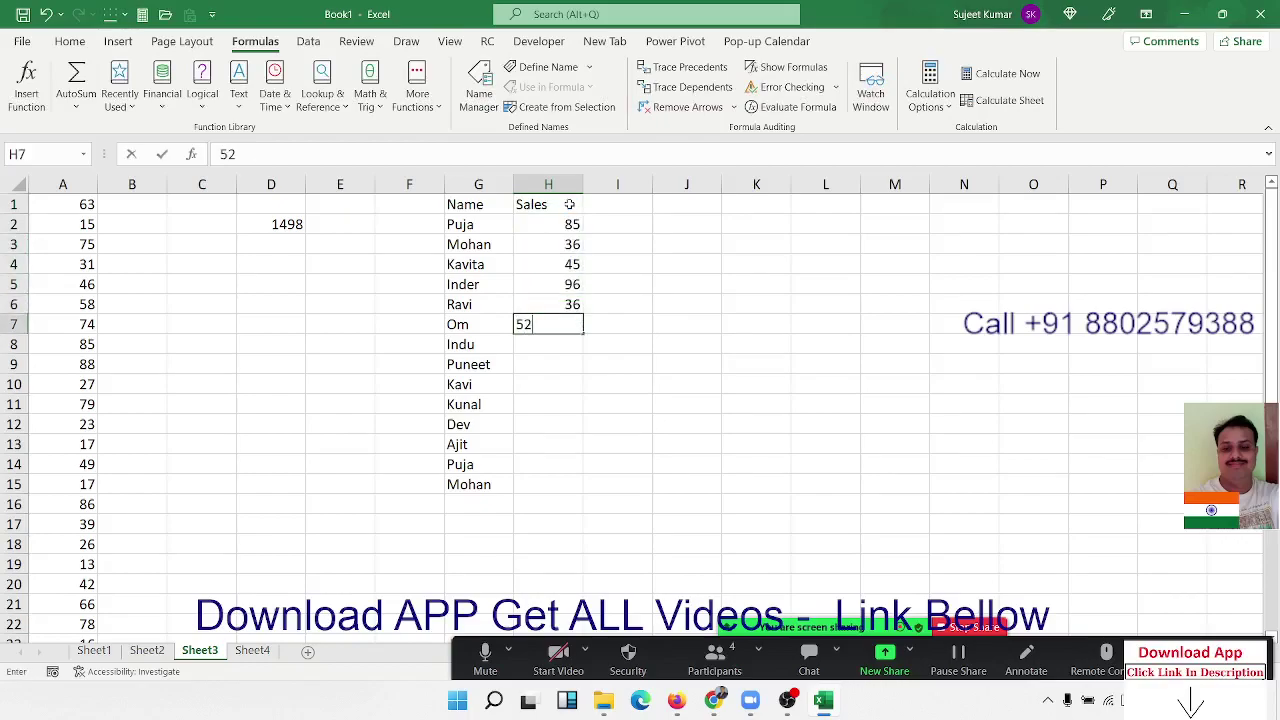
- Enter the remaining sales values, such as 63 and 36, down to H15
{"action": "key", "text": "Return"}
{"action": "type", "text": "63 36 63"}
{"action": "key", "text": "Return"}
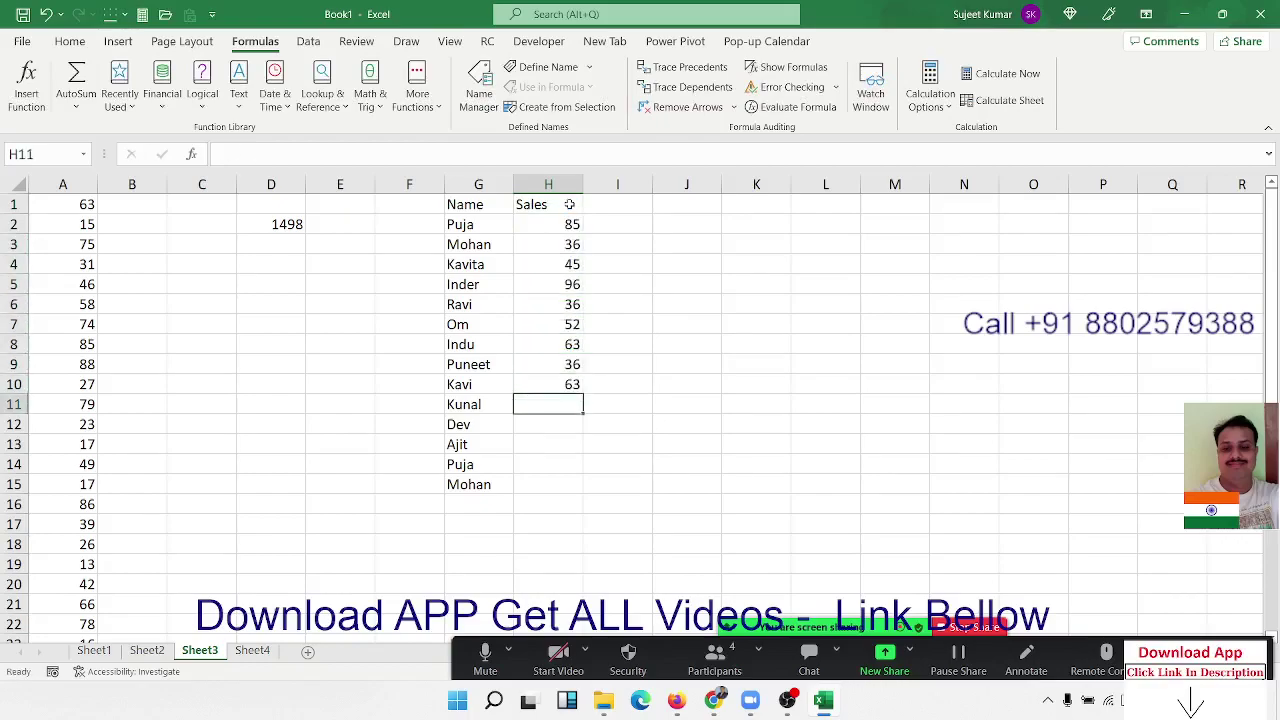
{"action": "type", "text": "63"}
{"action": "key", "text": "Return"}
{"action": "type", "text": "36"}
{"action": "key", "text": "Return"}
{"action": "type", "text": "63 "}
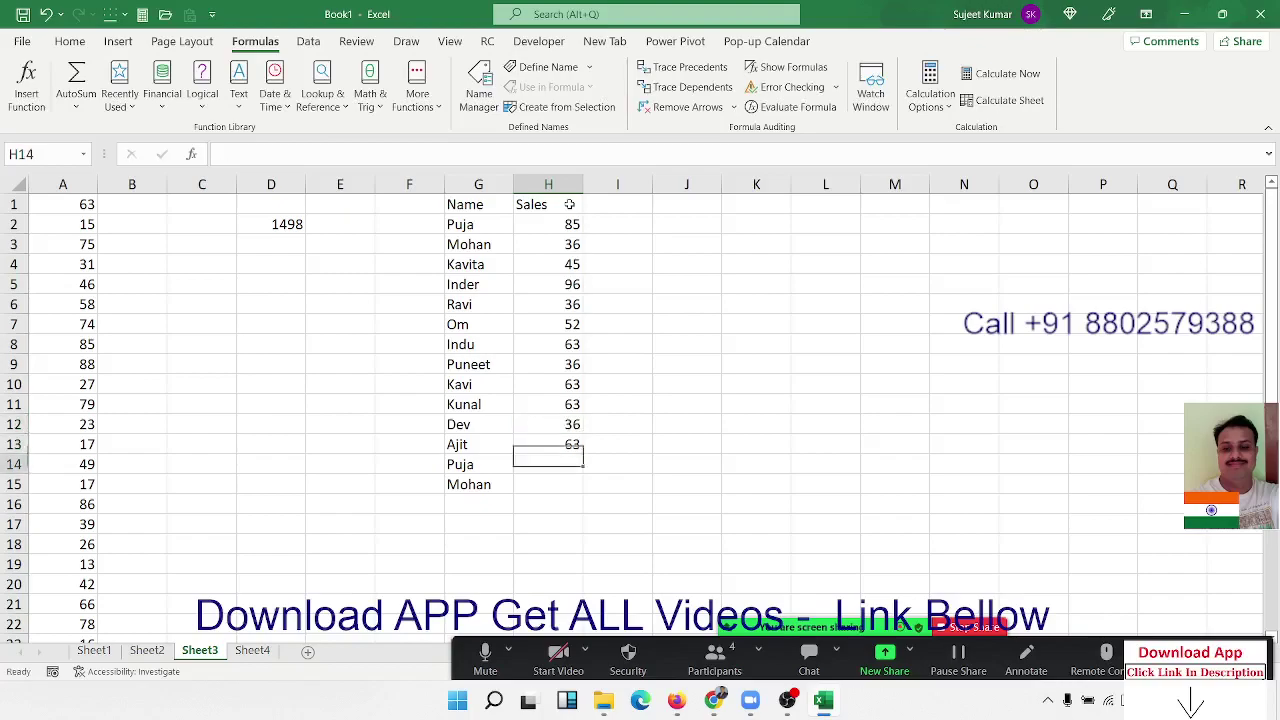
{"action": "type", "text": "36"}
{"action": "key", "text": "Return"}
{"action": "type", "text": "63"}
{"action": "key", "text": "Return"}
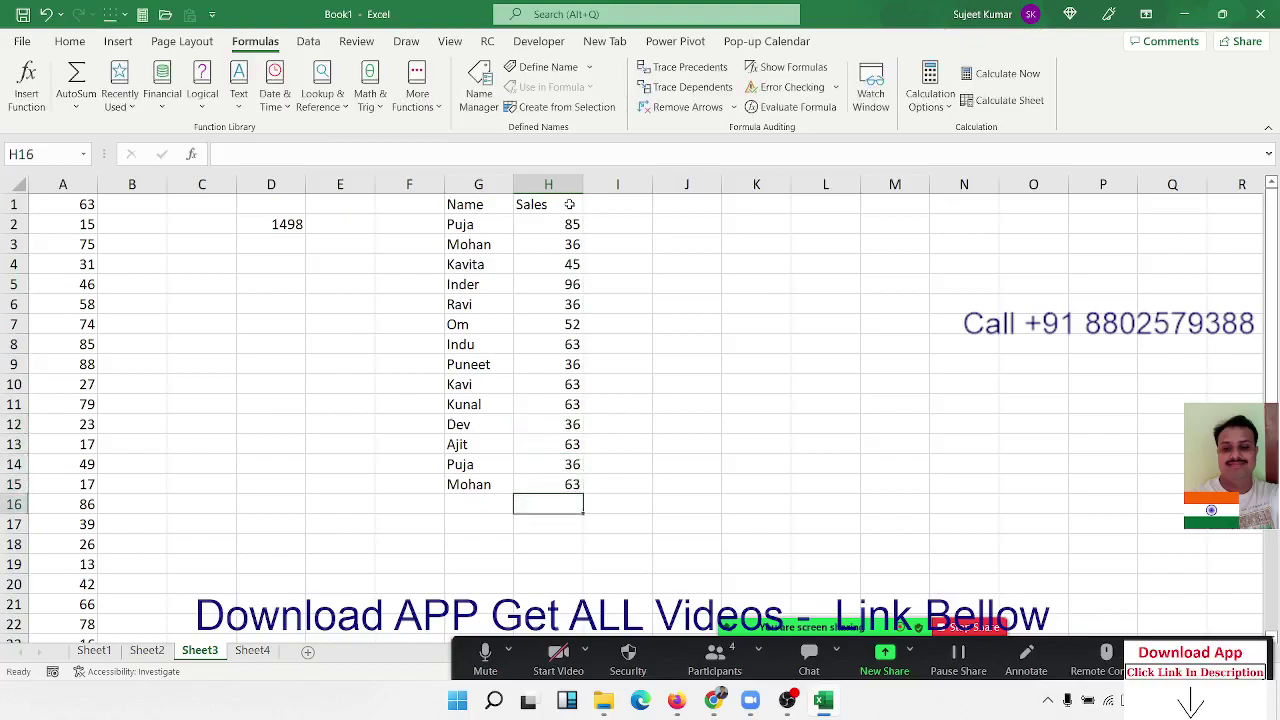
{"action": "left_click", "coordinate": [729, 240]}
{"action": "type", "text": "P"}
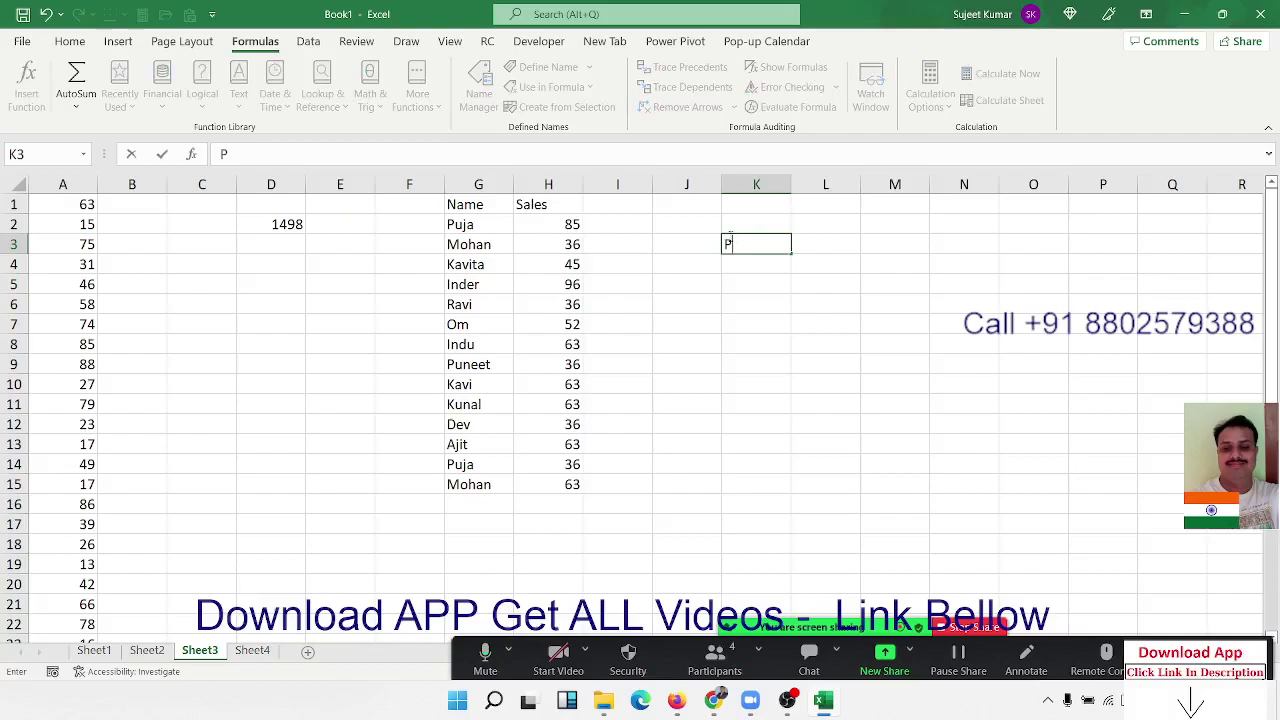
{"action": "type", "text": "uja"}
{"action": "key", "text": "Return"}
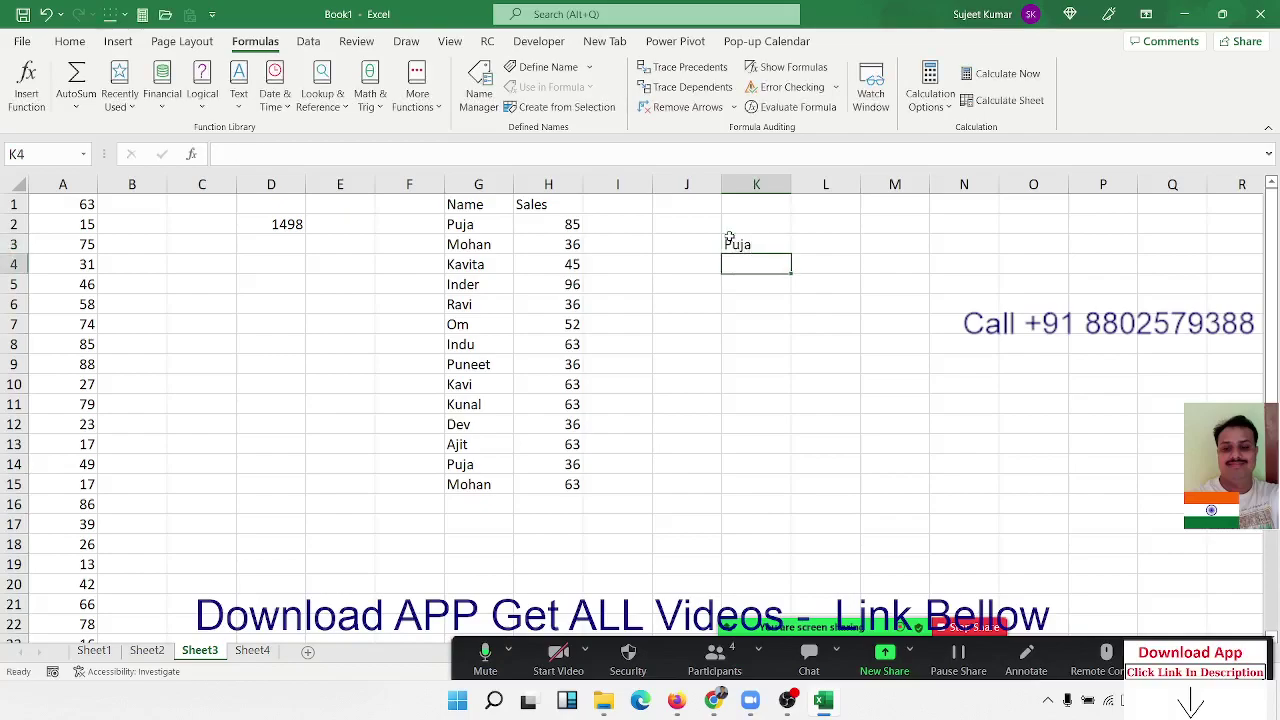
{"action": "type", "text": "Ravi"}
{"action": "key", "text": "Return"}
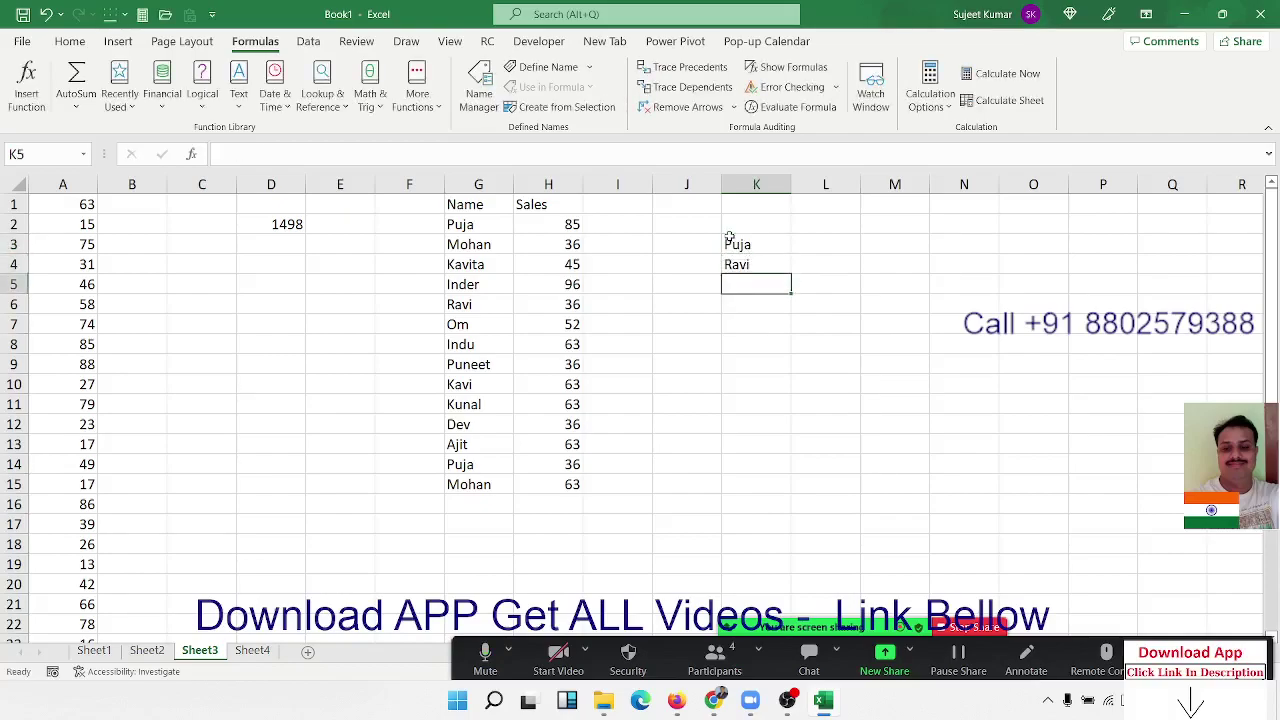
{"action": "type", "text": "Om"}
{"action": "key", "text": "Return"}
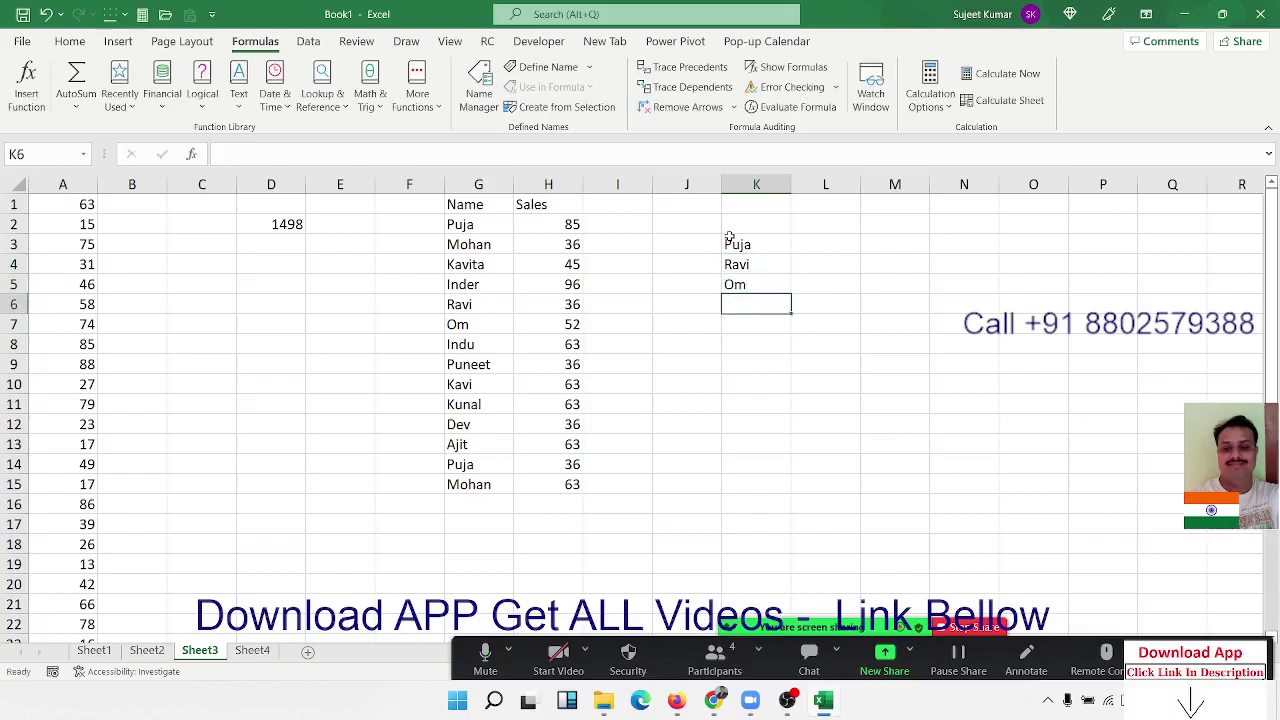
{"action": "left_click_drag", "start_coordinate": [737, 244], "coordinate": [745, 284]}
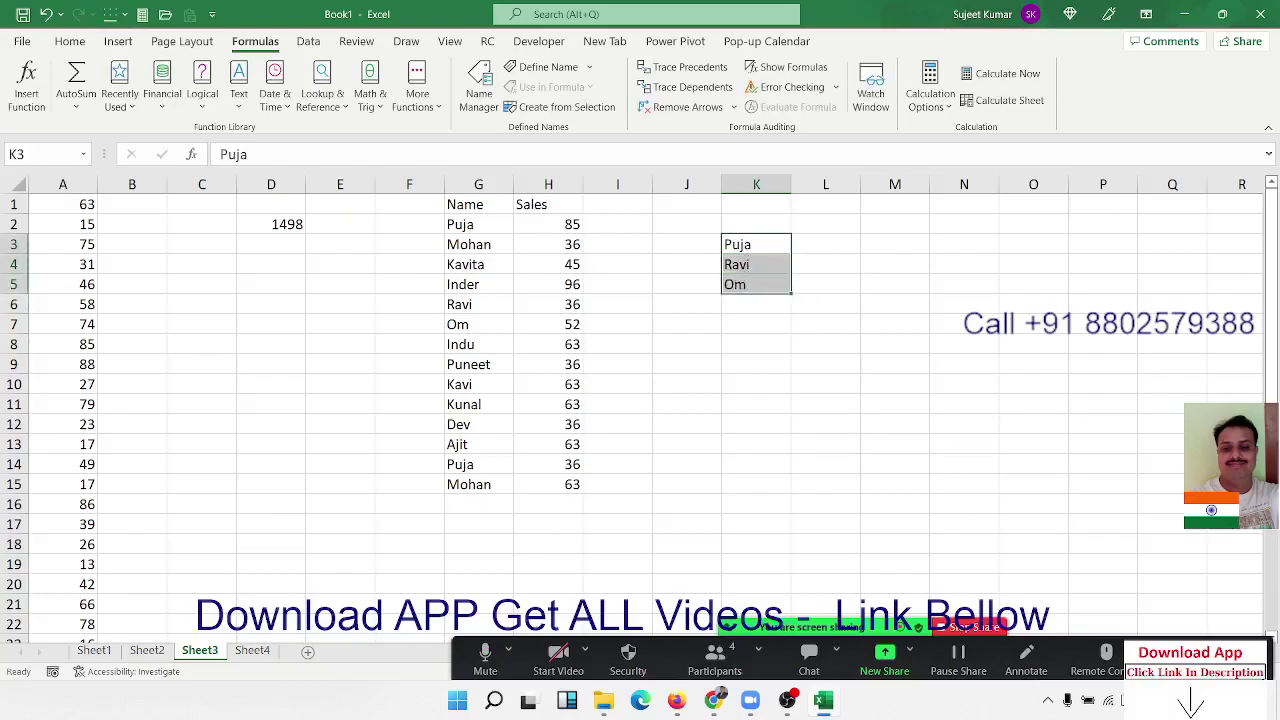
{"action": "left_click", "coordinate": [848, 312]}
{"action": "key", "text": "Up"}
{"action": "key", "text": "Up"}
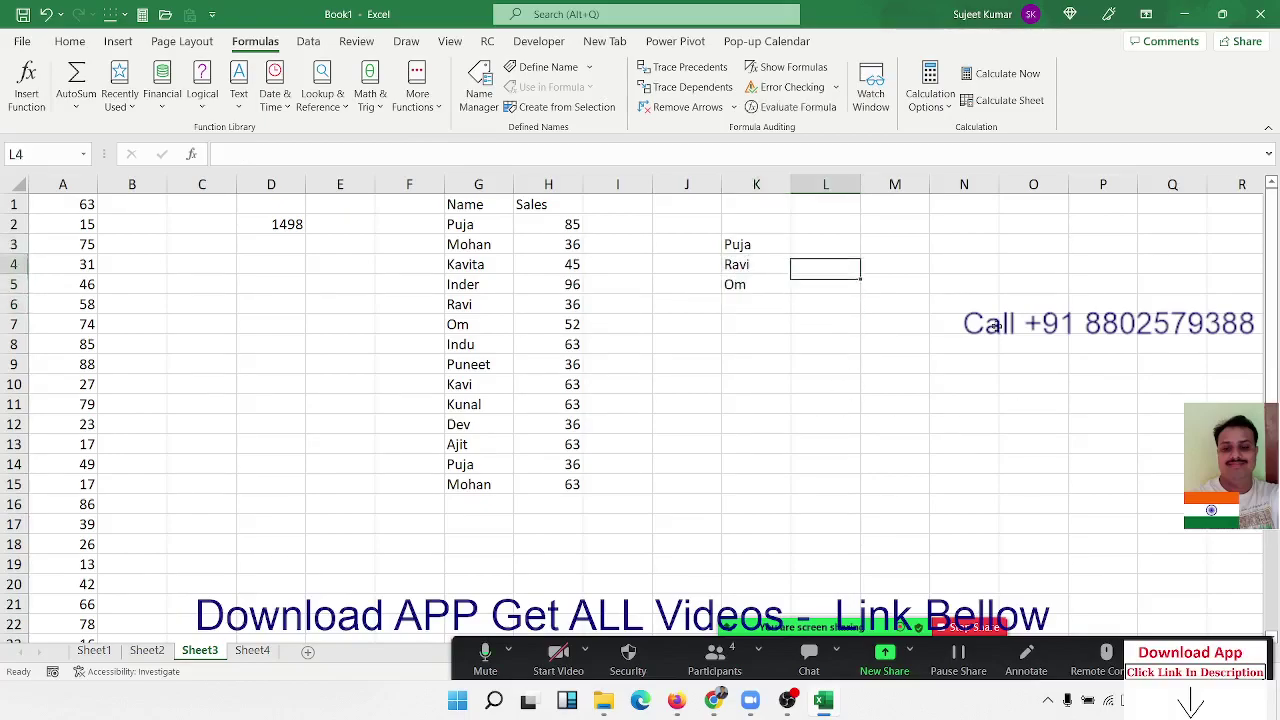
{"action": "key", "text": "Up"}
{"action": "key", "text": "shift+Down"}
{"action": "key", "text": "shift+Down"}
{"action": "key", "text": "Down"}
{"action": "key", "text": "Down"}
{"action": "key", "text": "Down"}
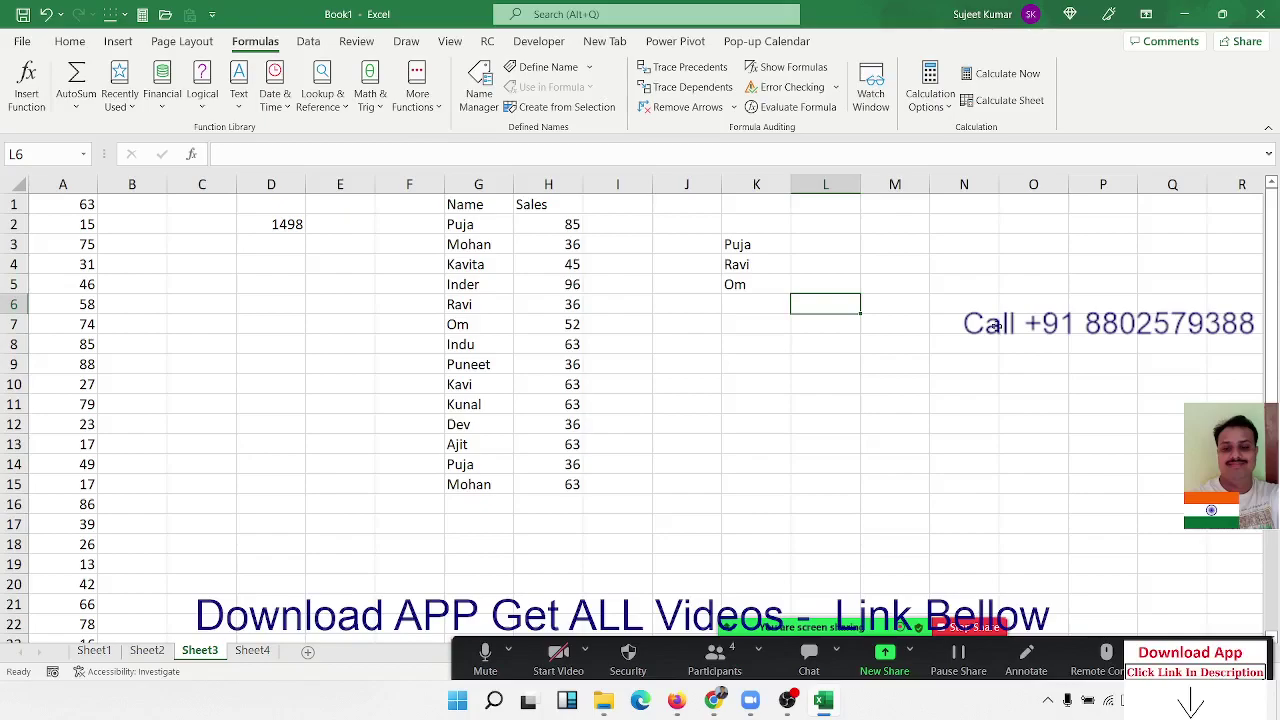
- In L6, start =SUM(IF(G2:G15=K3:K5, comparing names against the K3:K5 list
{"action": "type", "text": "=sum"}
{"action": "key", "text": "Tab"}
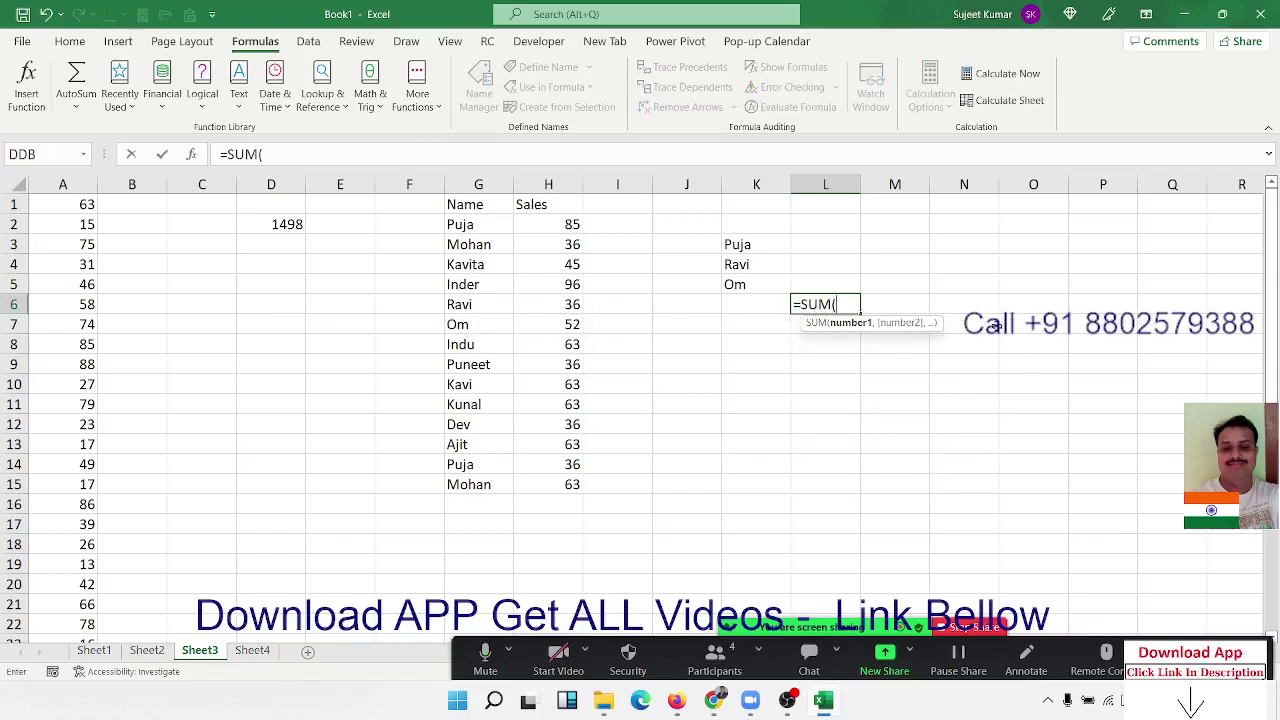
{"action": "type", "text": "IF"}
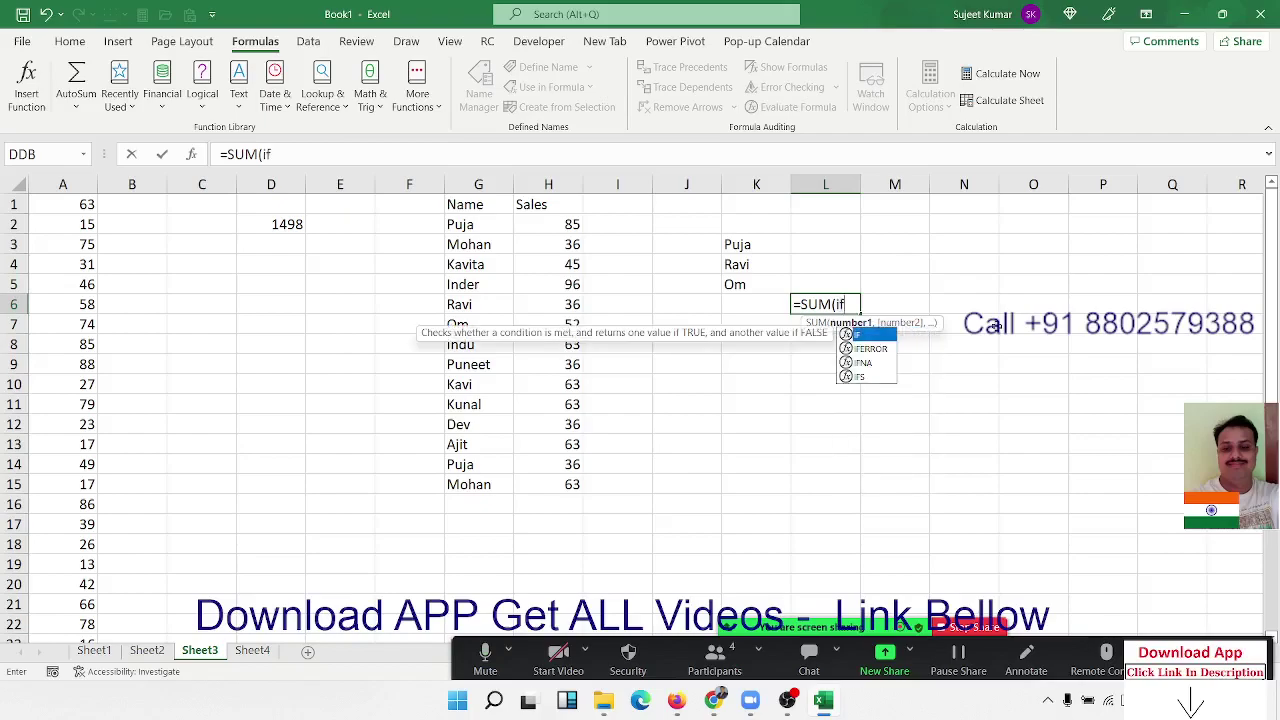
{"action": "type", "text": "("}
{"action": "key", "text": "Left"}
{"action": "key", "text": "Left"}
{"action": "key", "text": "Left"}
{"action": "key", "text": "Left"}
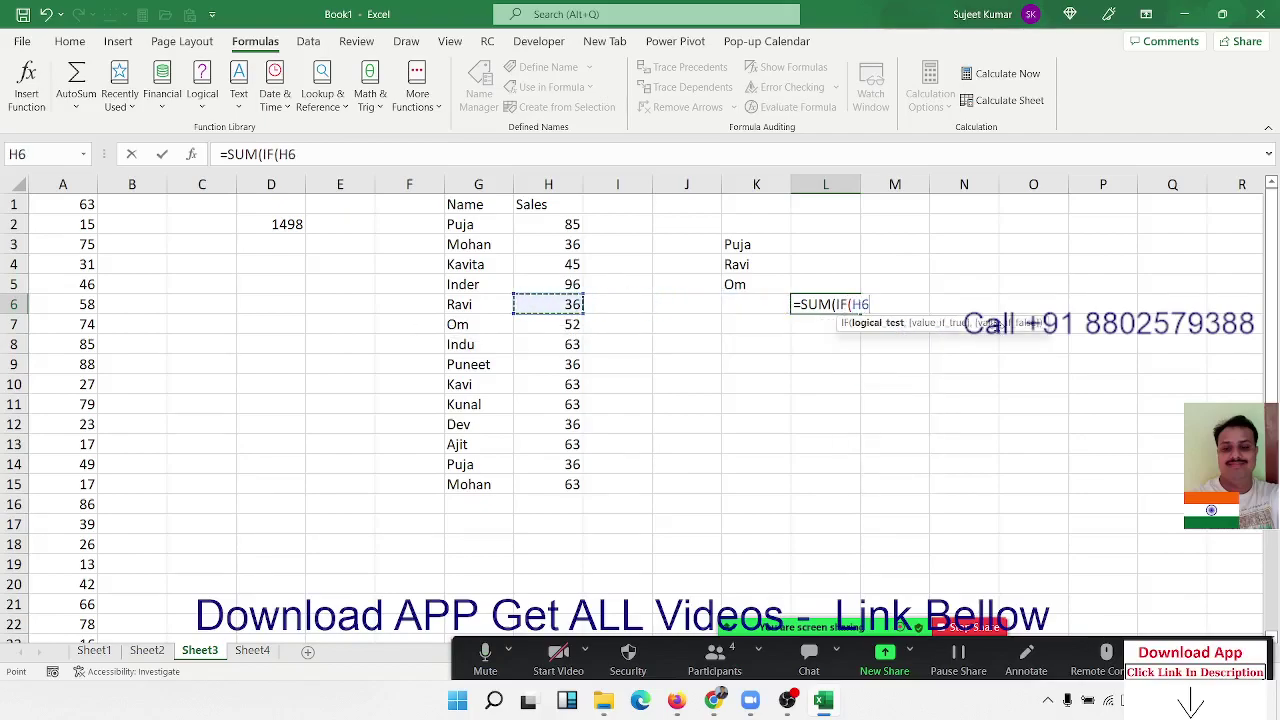
{"action": "key", "text": "Left"}
{"action": "key", "text": "Up"}
{"action": "key", "text": "Up"}
{"action": "key", "text": "Up"}
{"action": "key", "text": "Up"}
{"action": "key", "text": "ctrl+shift+Down"}
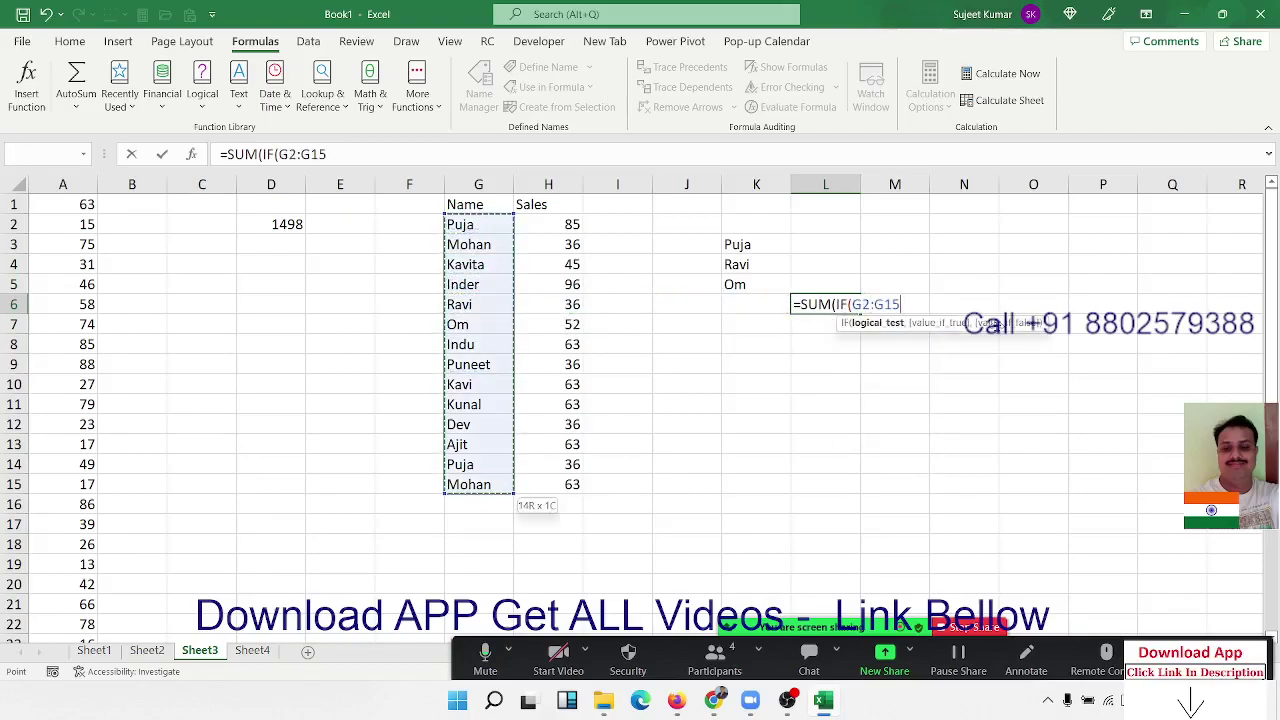
{"action": "type", "text": "="}
{"action": "key", "text": "Up"}
{"action": "key", "text": "Up"}
{"action": "key", "text": "Up"}
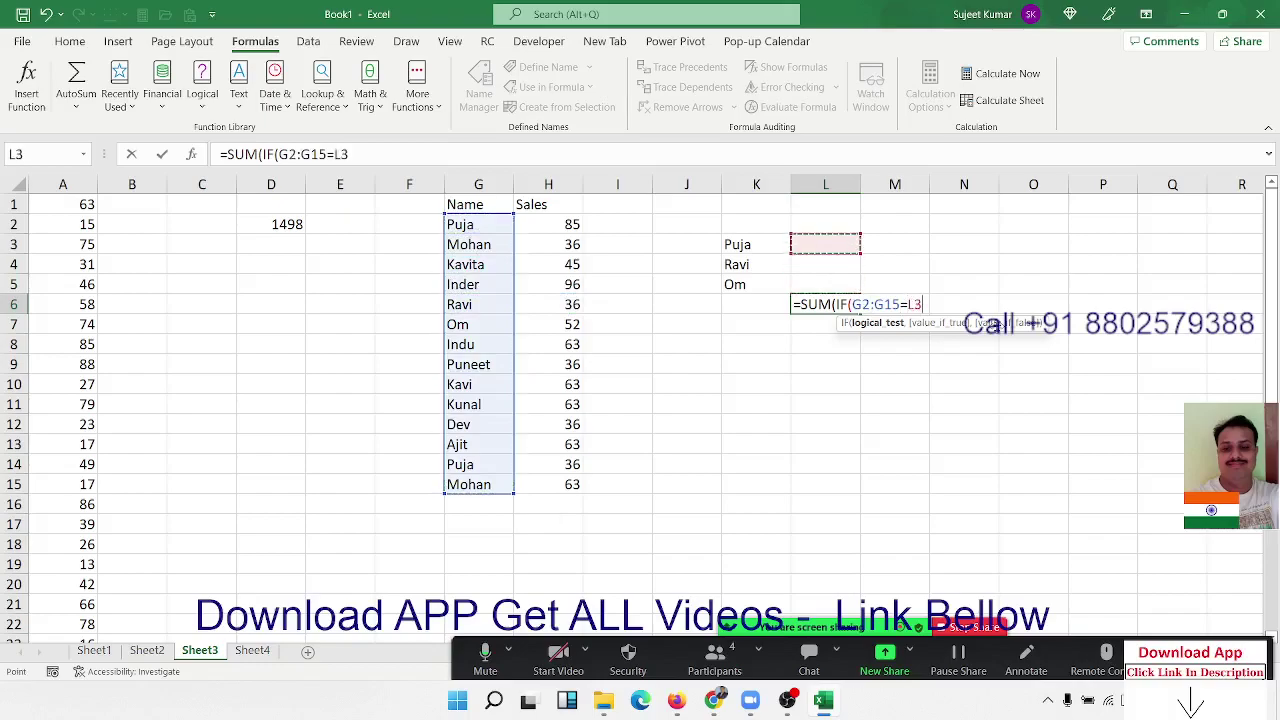
{"action": "key", "text": "Left"}
{"action": "key", "text": "shift+Down"}
{"action": "key", "text": "shift+Down"}
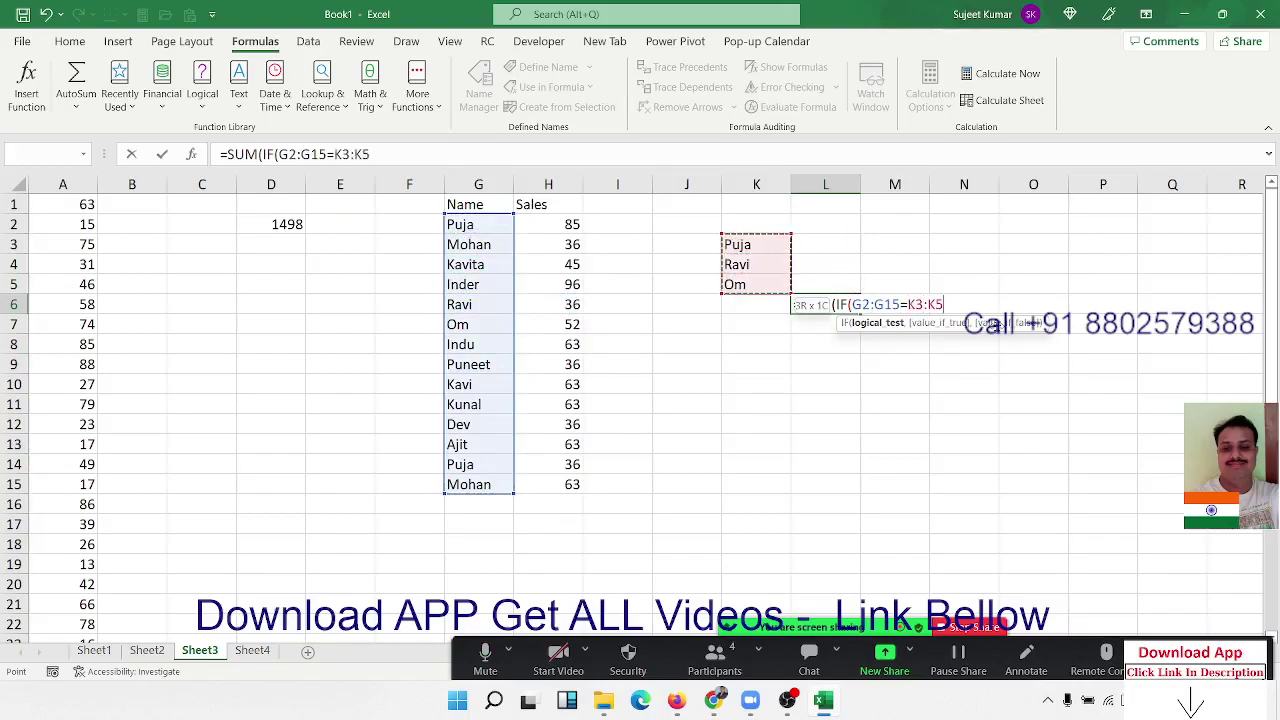
{"action": "type", "text": ","}
- Add H2:H15 as the summed Sales range and commit, accepting the bracket correction
{"action": "key", "text": "Left"}
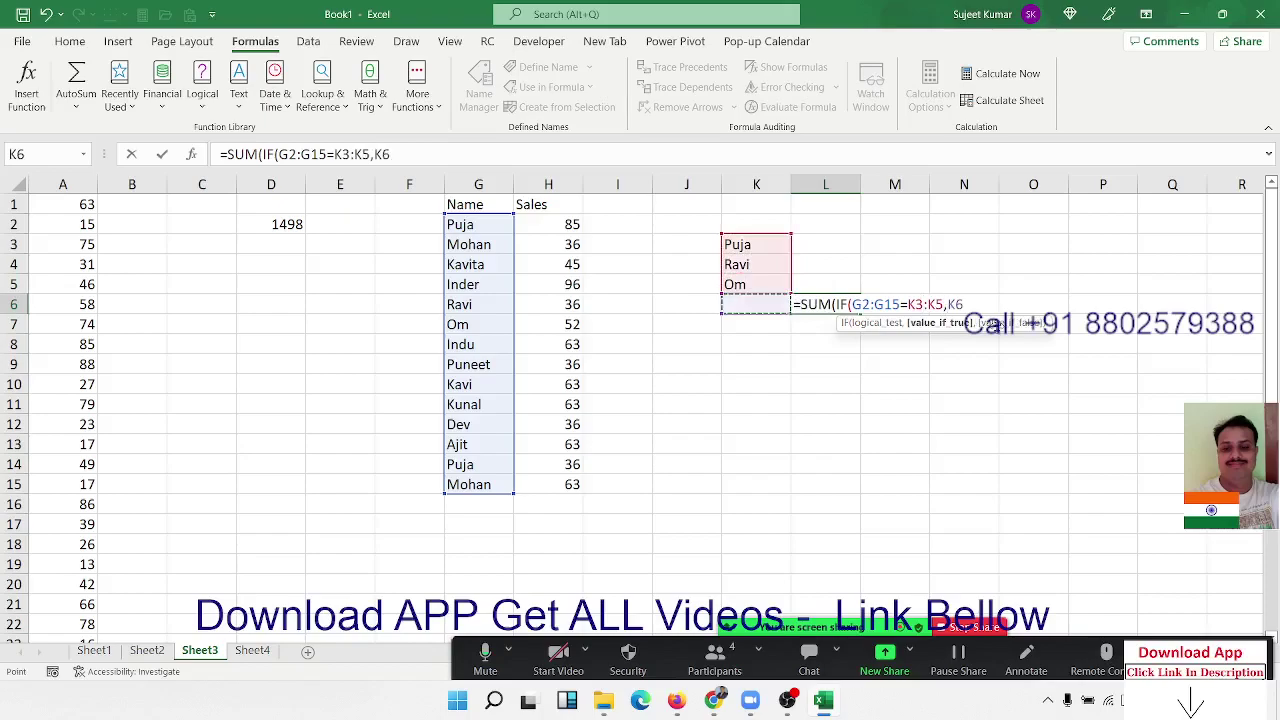
{"action": "key", "text": "Left"}
{"action": "key", "text": "Left"}
{"action": "key", "text": "Left"}
{"action": "key", "text": "Up"}
{"action": "key", "text": "Up"}
{"action": "key", "text": "Up"}
{"action": "key", "text": "Up"}
{"action": "key", "text": "Up"}
{"action": "key", "text": "Down"}
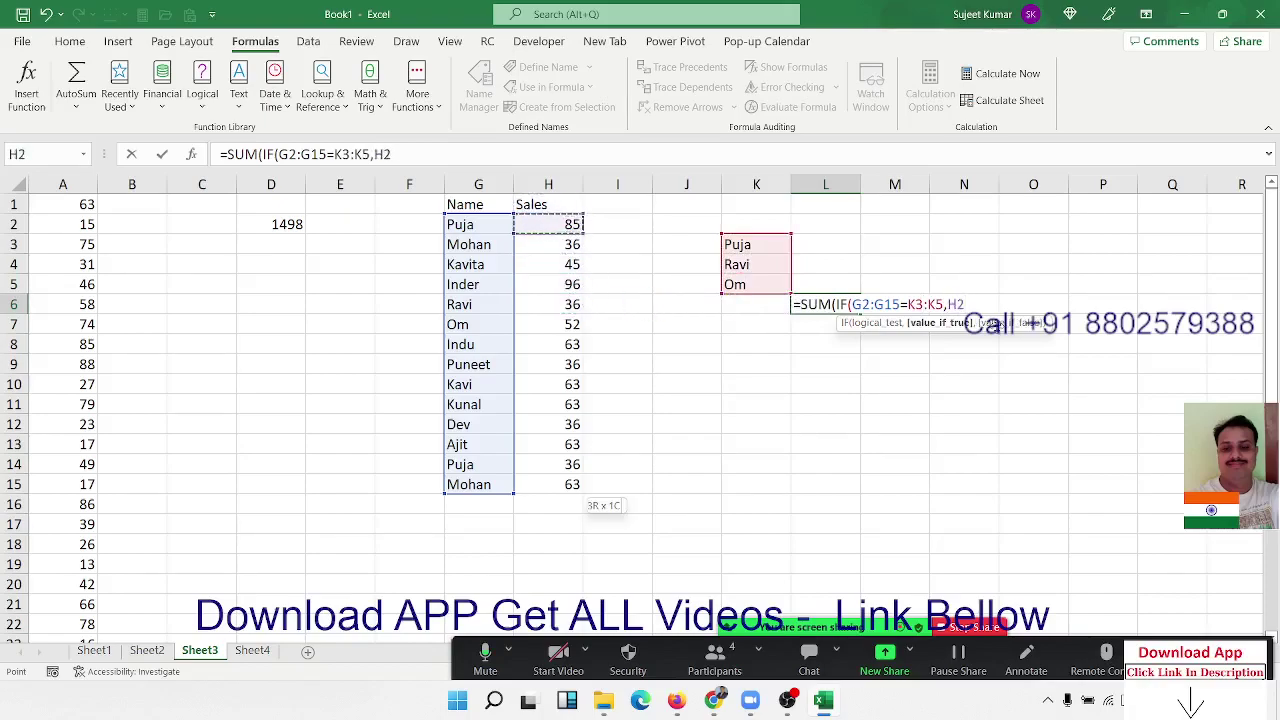
{"action": "key", "text": "ctrl+shift+Down"}
{"action": "type", "text": ":H15,0"}
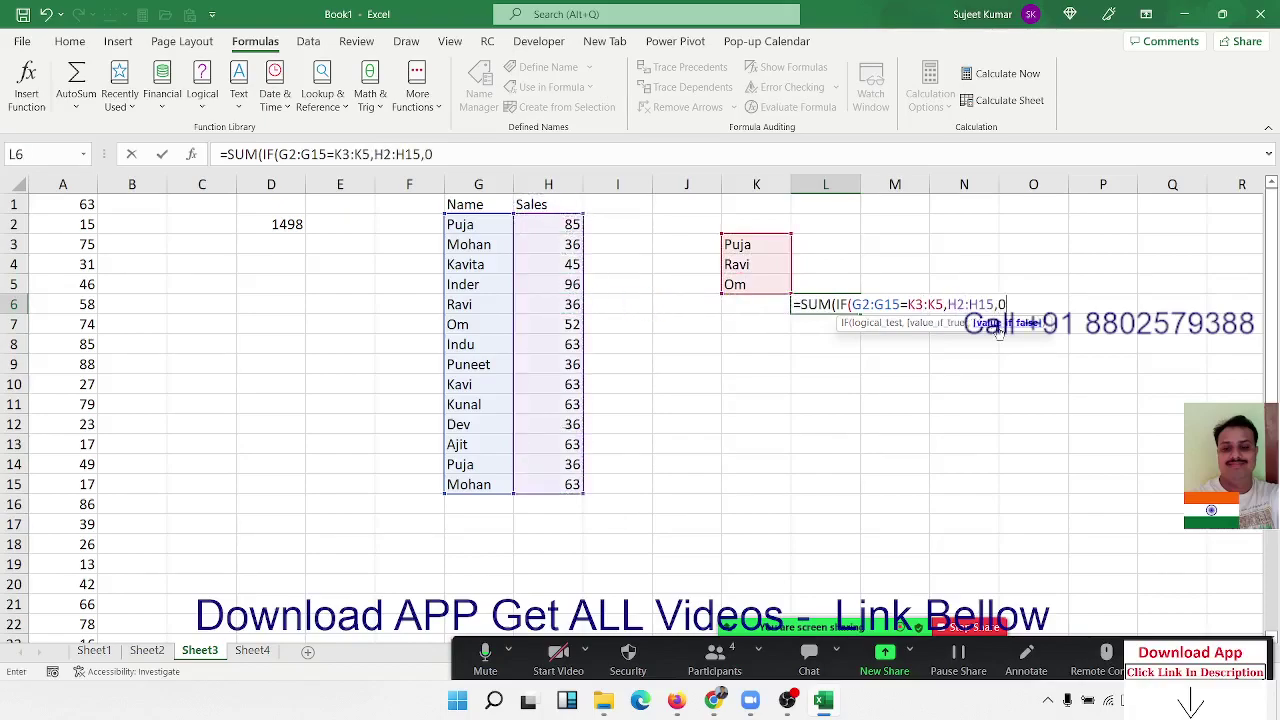
{"action": "key", "text": "Return"}
{"action": "key", "text": "Return"}
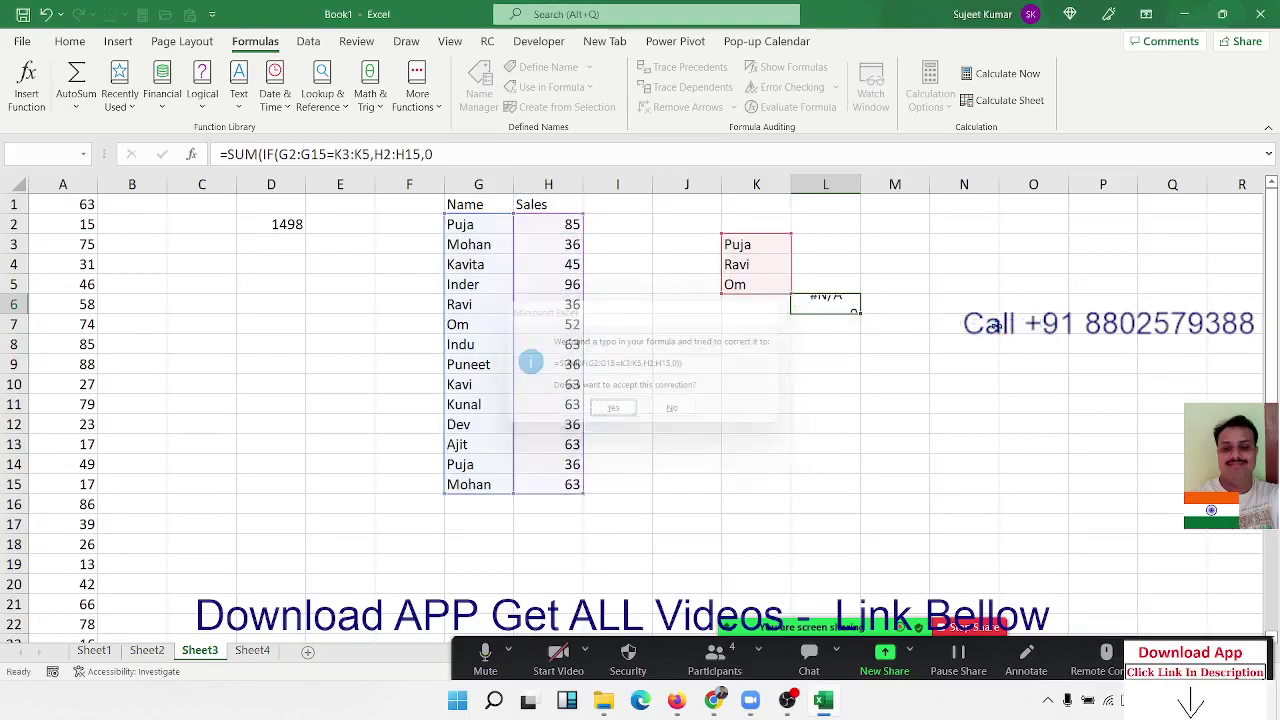
{"action": "key", "text": "Up"}
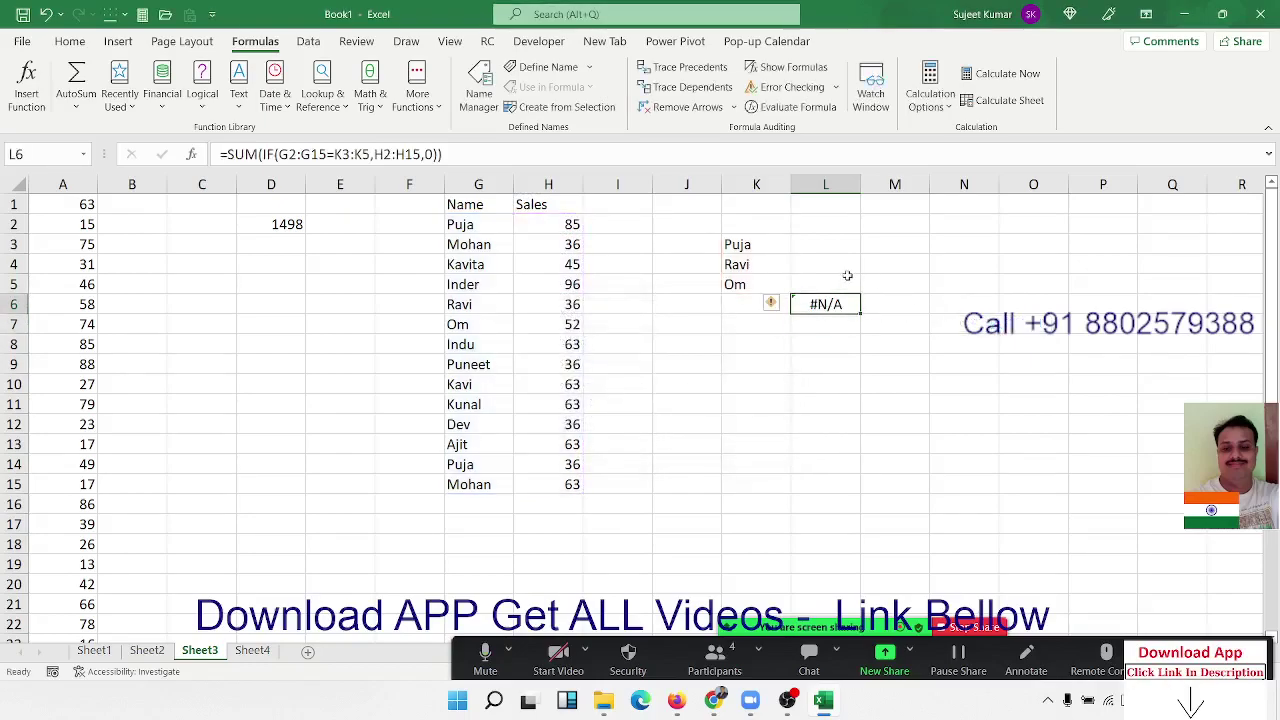
- Re-enter the L6 formula as an array formula with Ctrl+Shift+Enter
{"action": "double_click", "coordinate": [840, 304]}
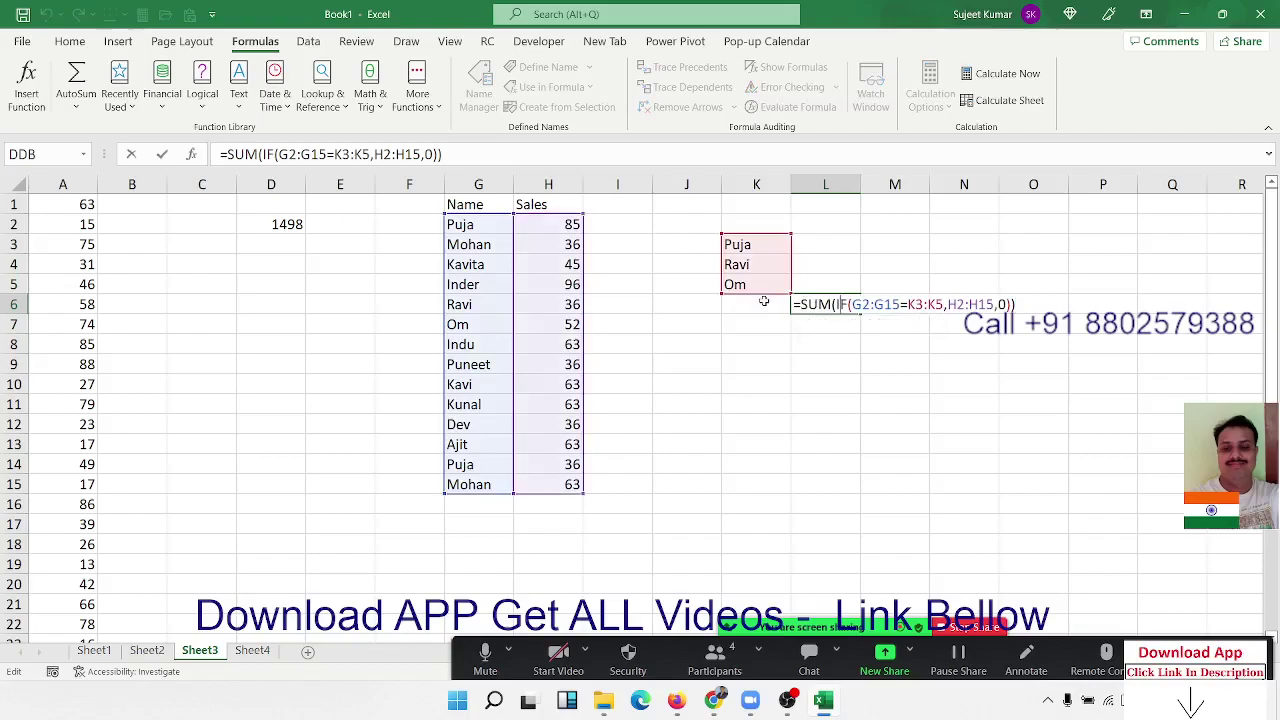
{"action": "key", "text": "ctrl+shift+Return"}
{"action": "key", "text": "Up"}
{"action": "key", "text": "Down"}
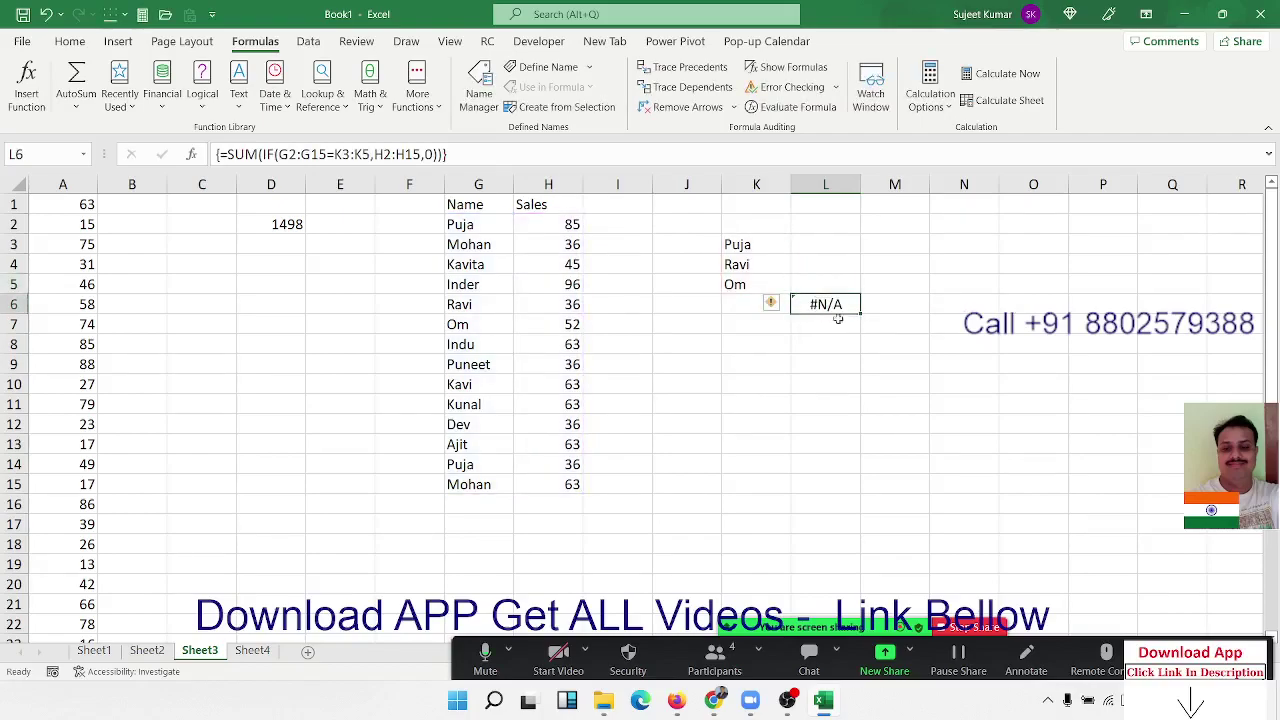
{"action": "double_click", "coordinate": [840, 304]}
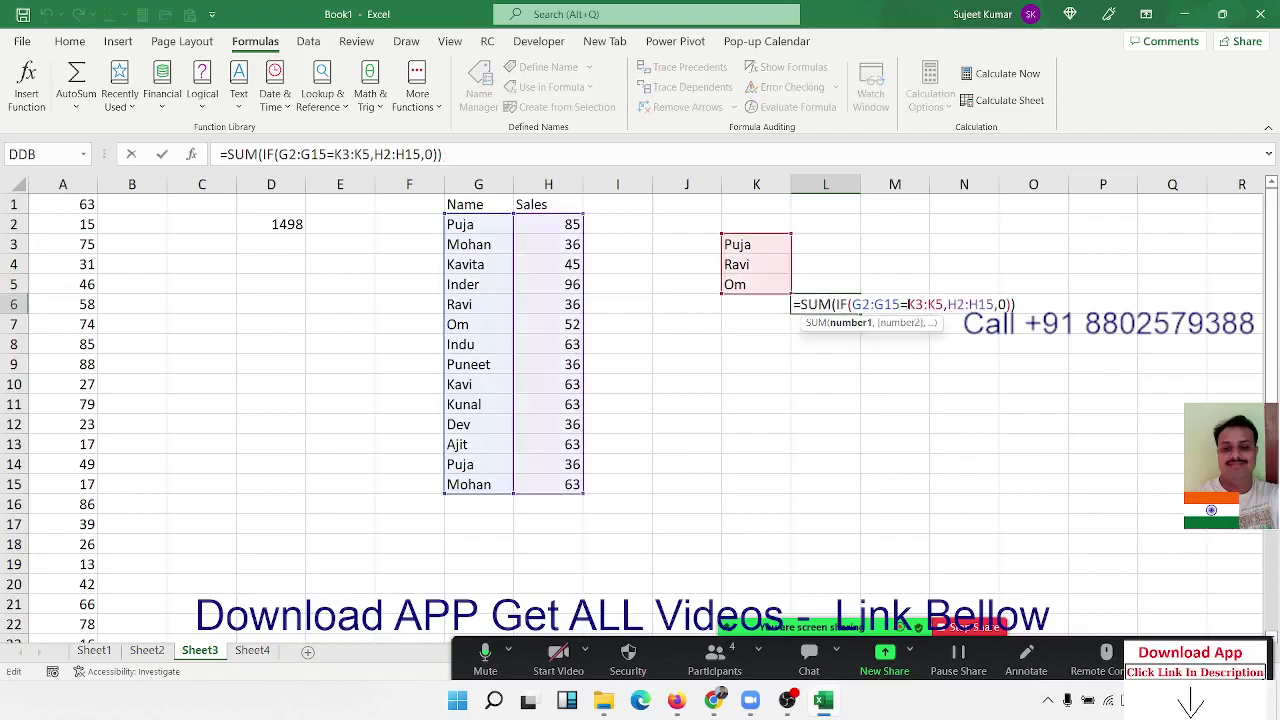
{"action": "left_click_drag", "start_coordinate": [907, 304], "coordinate": [944, 304]}
{"action": "key", "text": "Escape"}
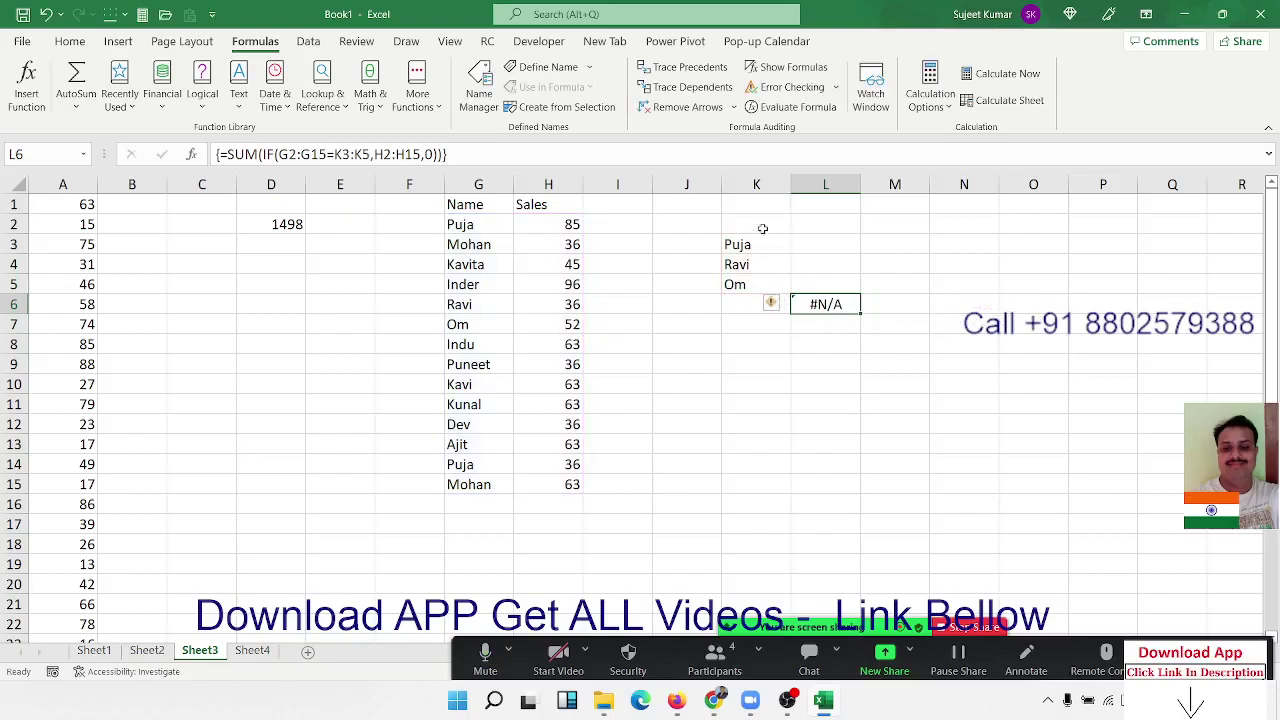
{"action": "left_click", "coordinate": [790, 107]}
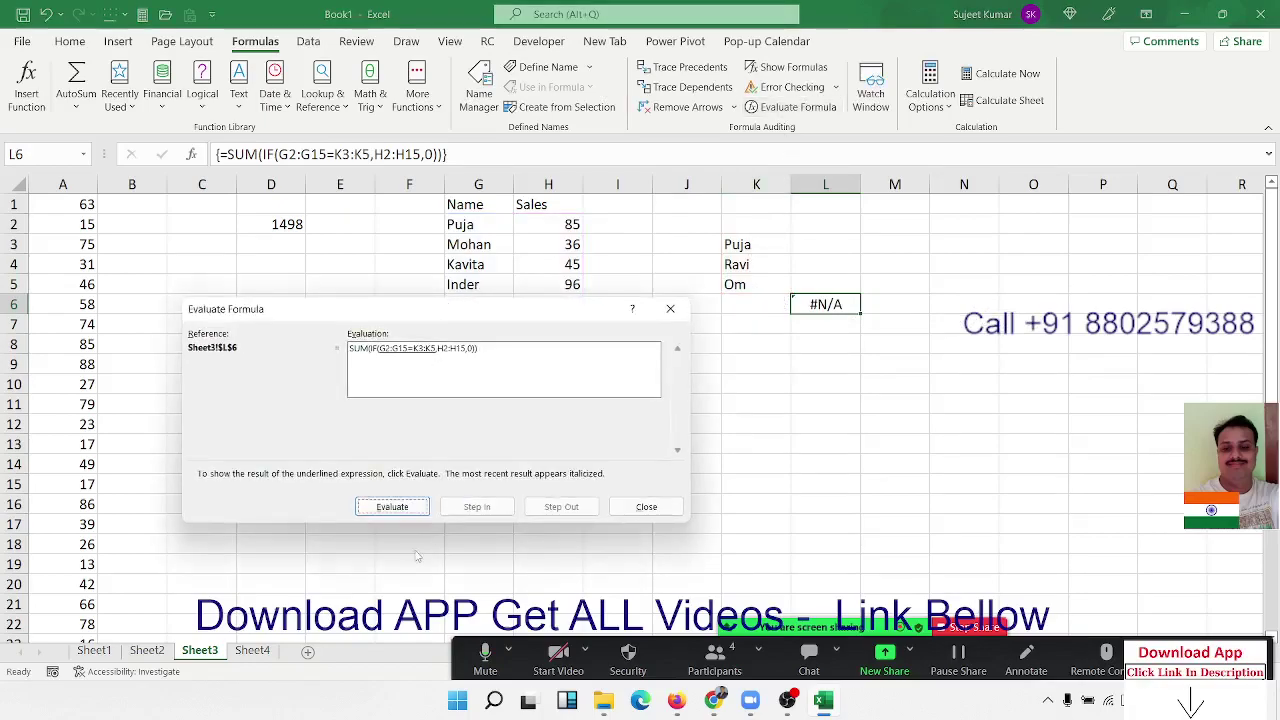
{"action": "left_click", "coordinate": [394, 512]}
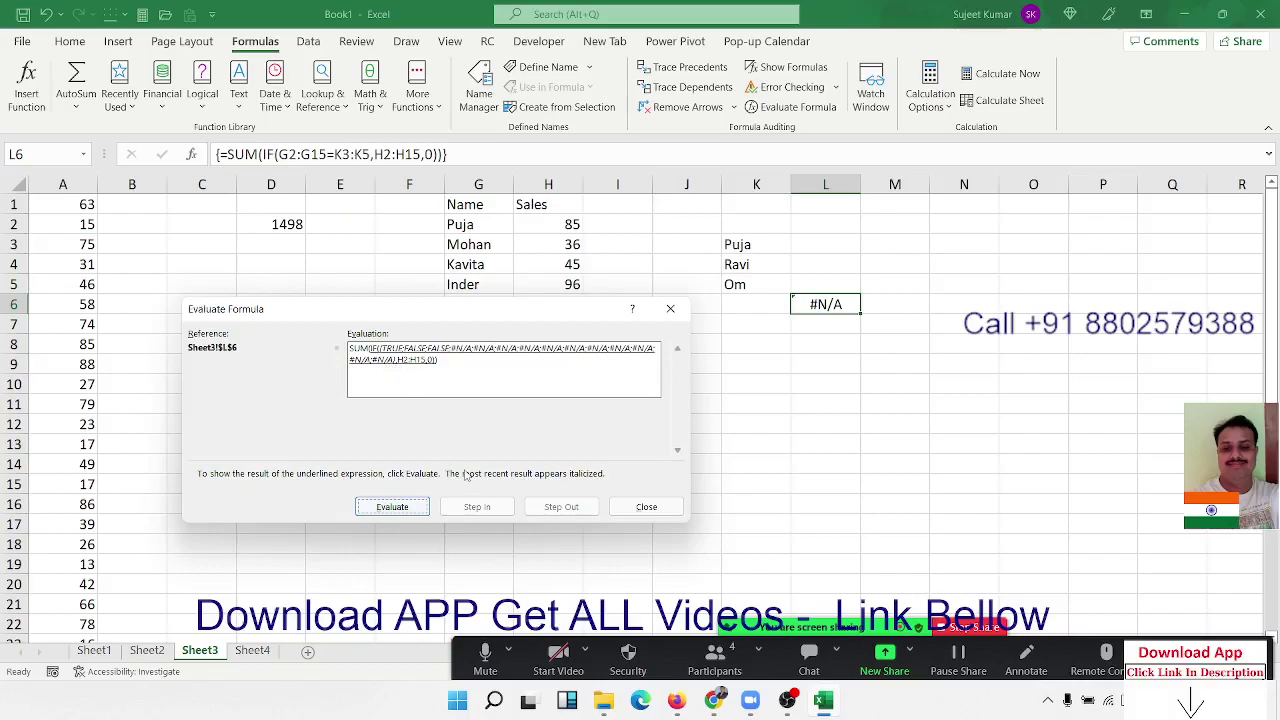
{"action": "left_click", "coordinate": [394, 515]}
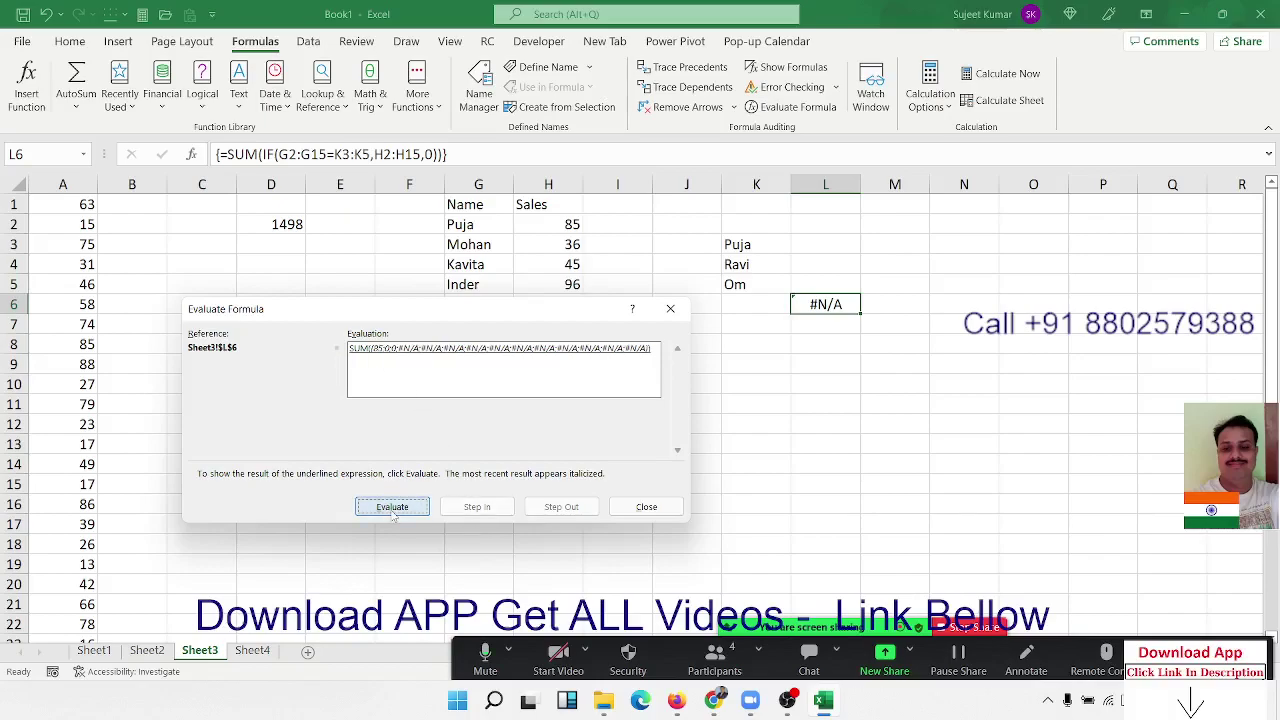
{"action": "left_click", "coordinate": [670, 309]}
{"action": "double_click", "coordinate": [828, 306]}
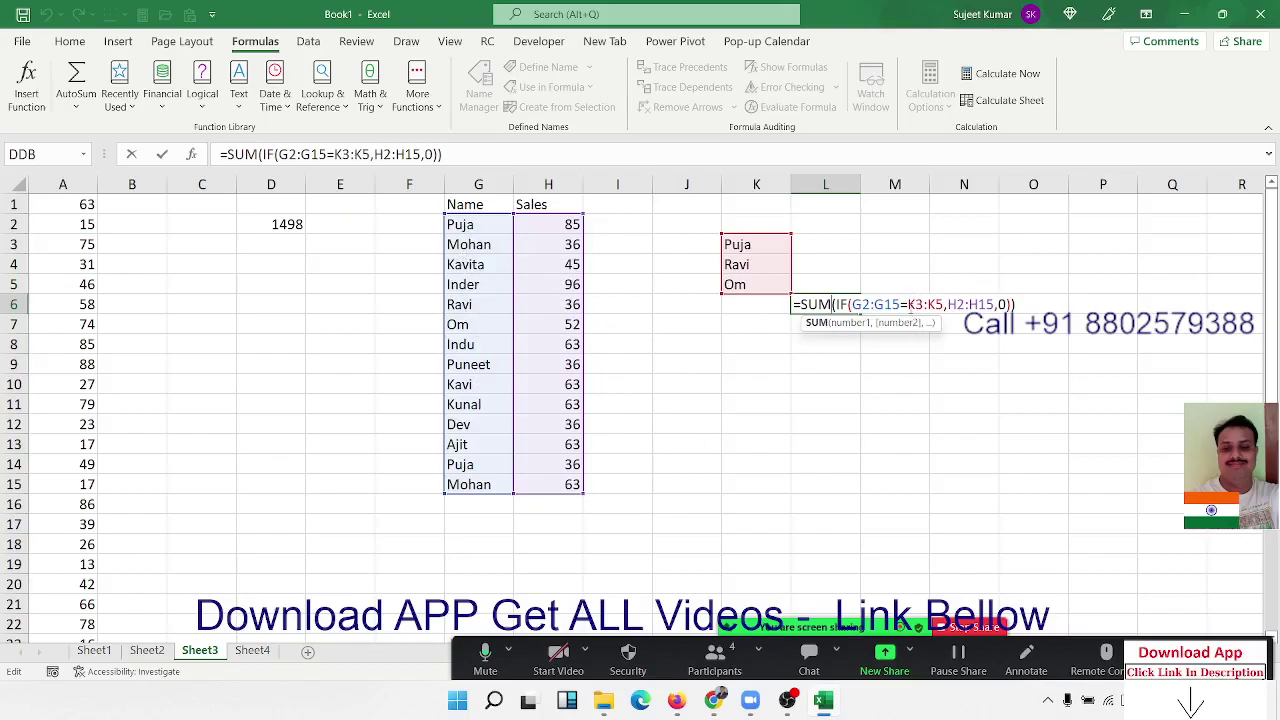
- Replace the K3:K5 reference in L6 with an opening brace, clearing the resulting formula errors
{"action": "left_click", "coordinate": [907, 304]}
{"action": "key", "text": "Delete"}
{"action": "key", "text": "Delete"}
{"action": "key", "text": "Delete"}
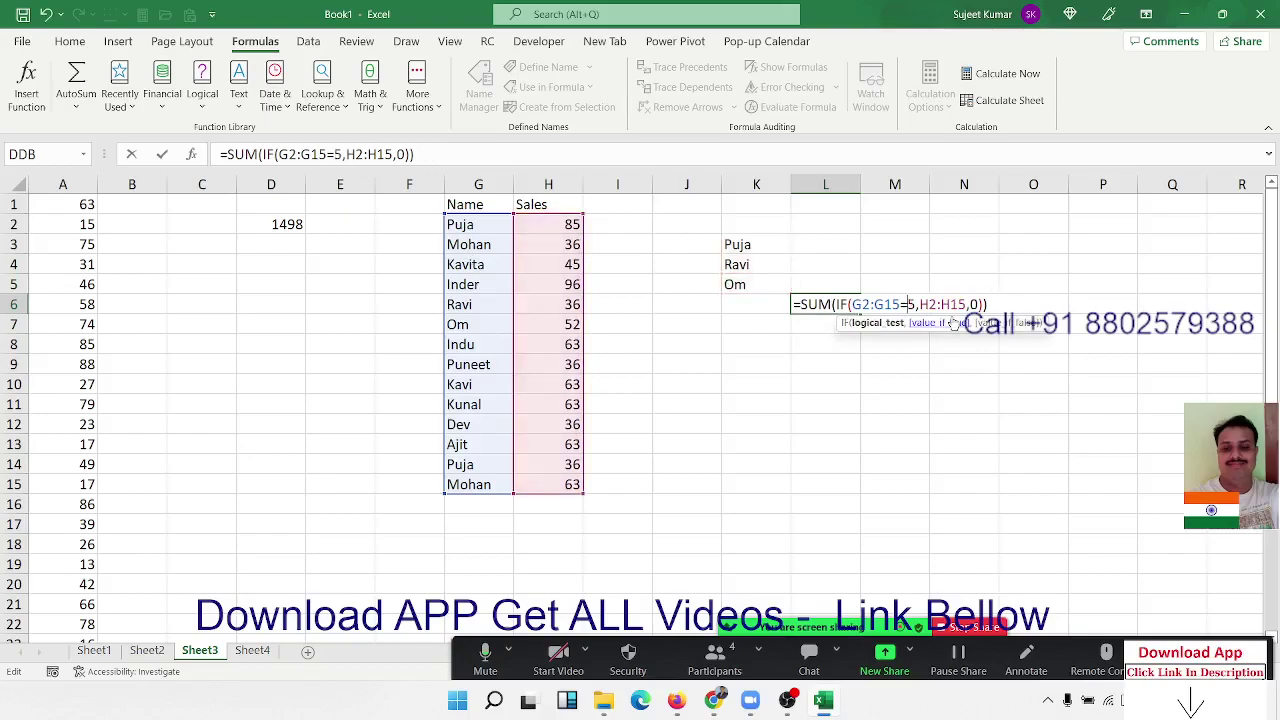
{"action": "type", "text": "{"}
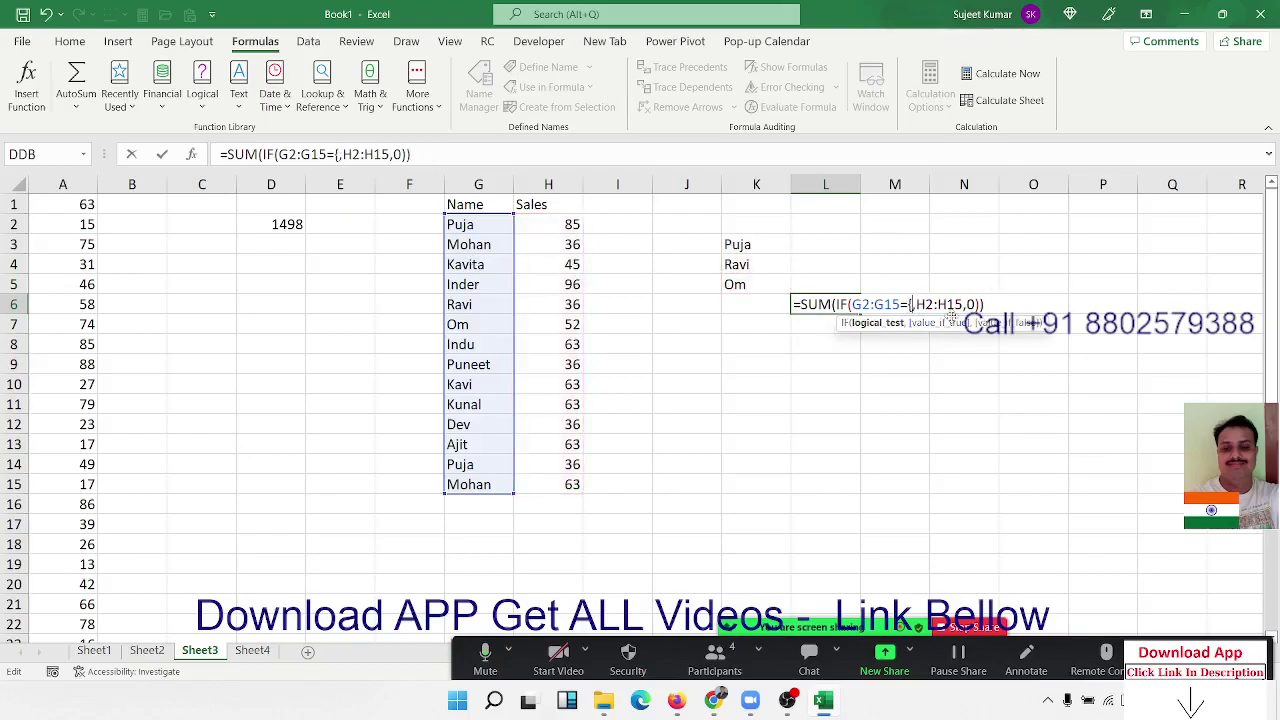
{"action": "key", "text": "Return"}
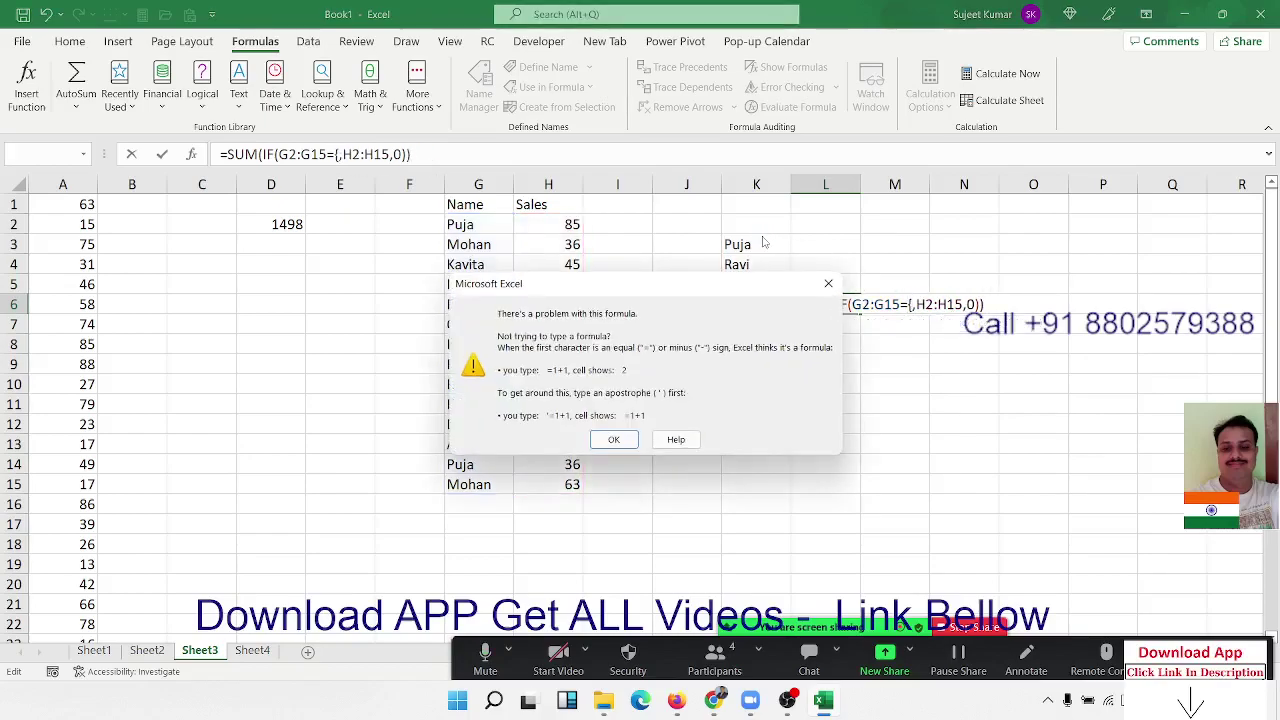
{"action": "key", "text": "Return"}
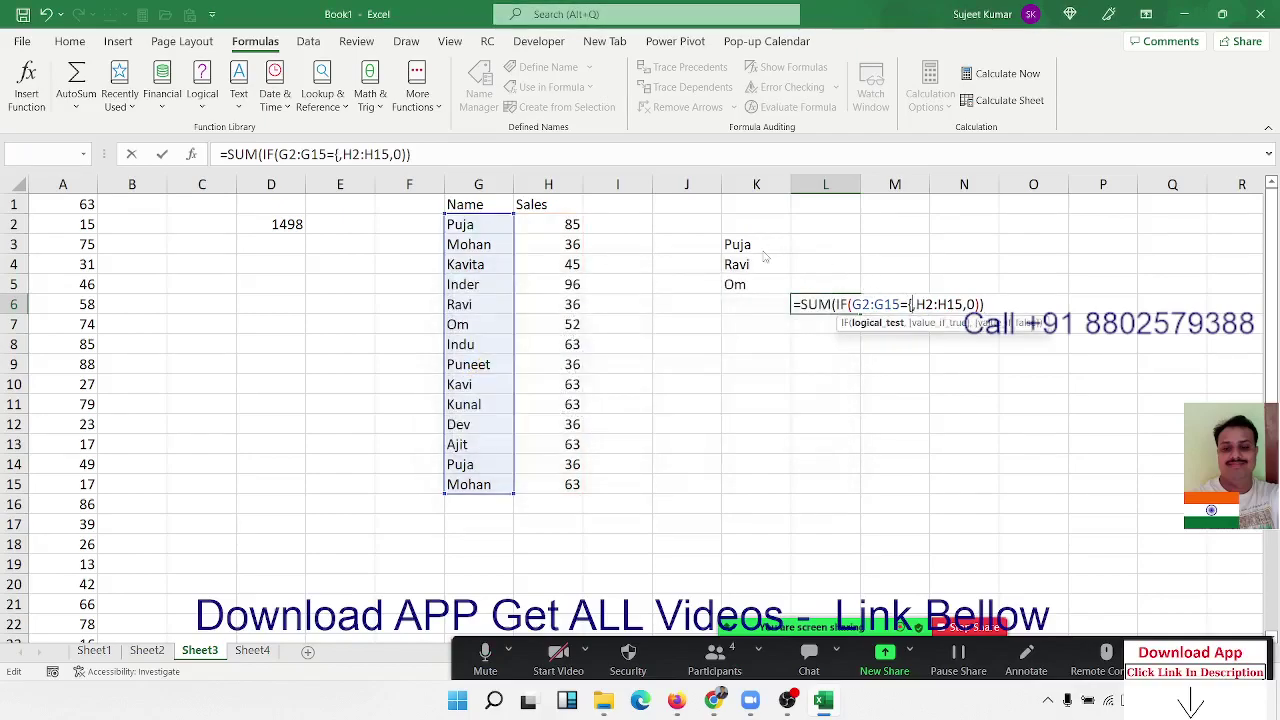
{"action": "key", "text": "Return"}
{"action": "key", "text": "Return"}
{"action": "key", "text": "shift+End"}
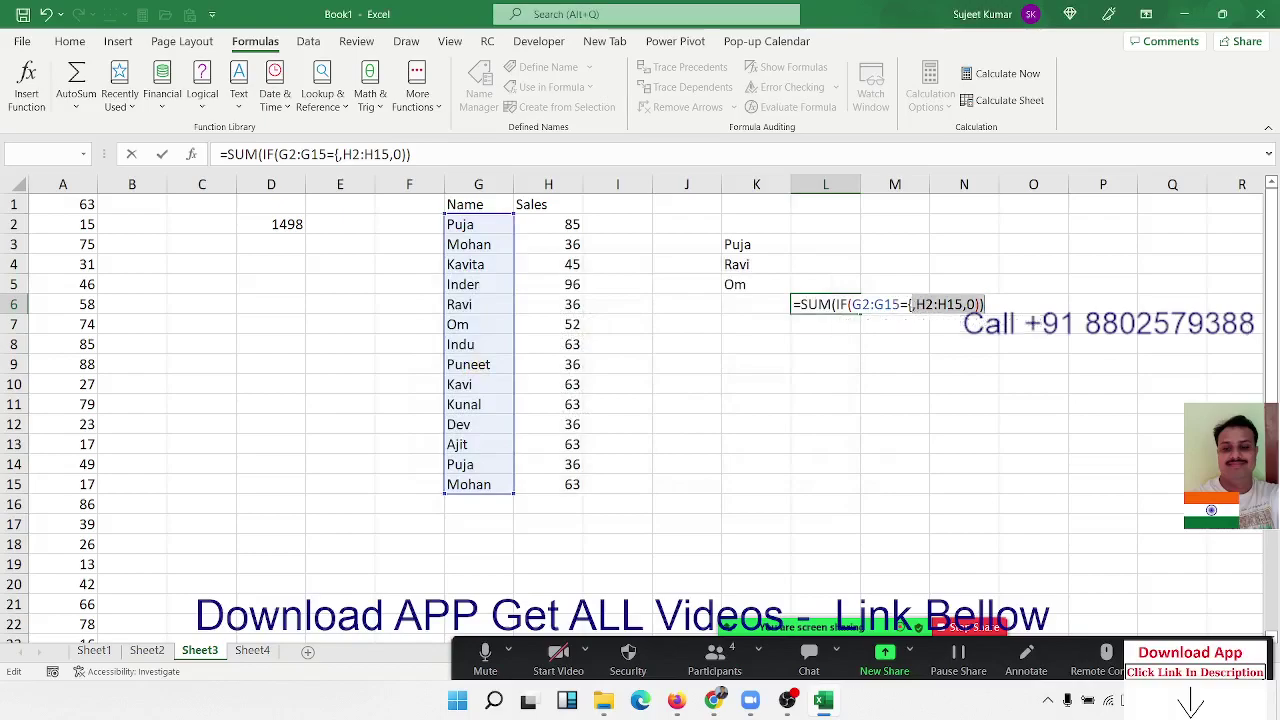
{"action": "key", "text": "Delete"}
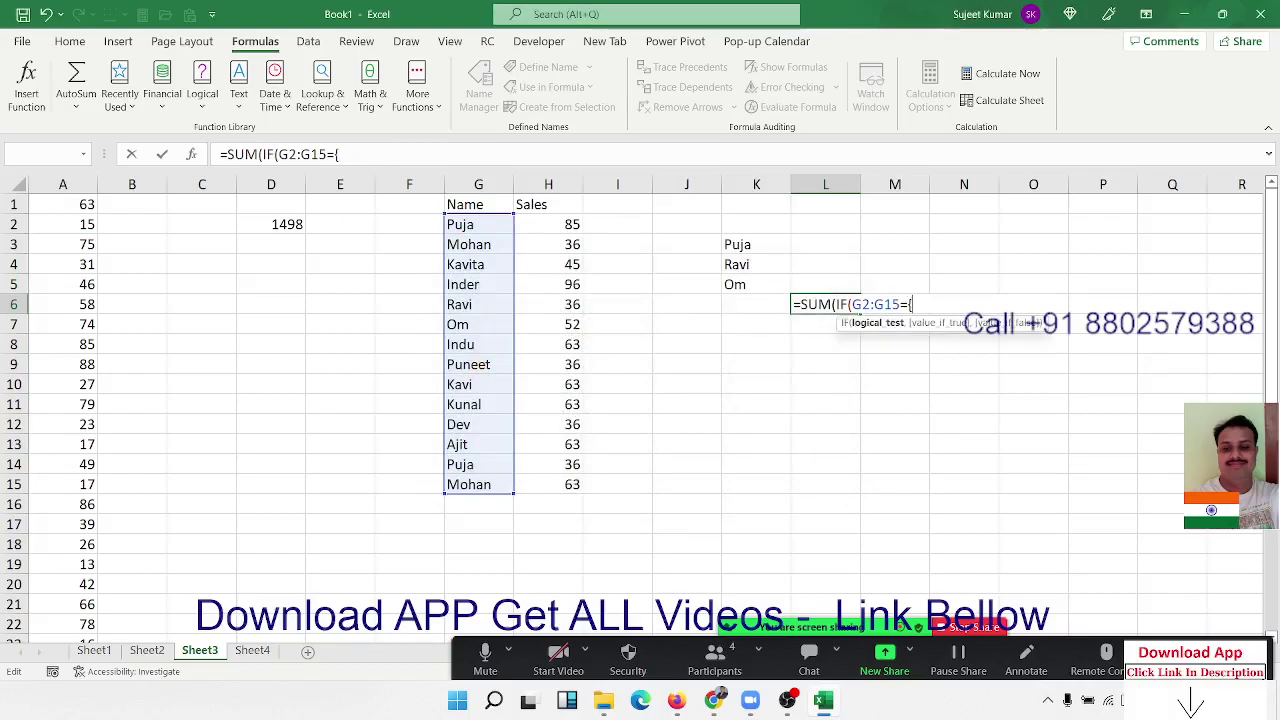
{"action": "key", "text": "Return"}
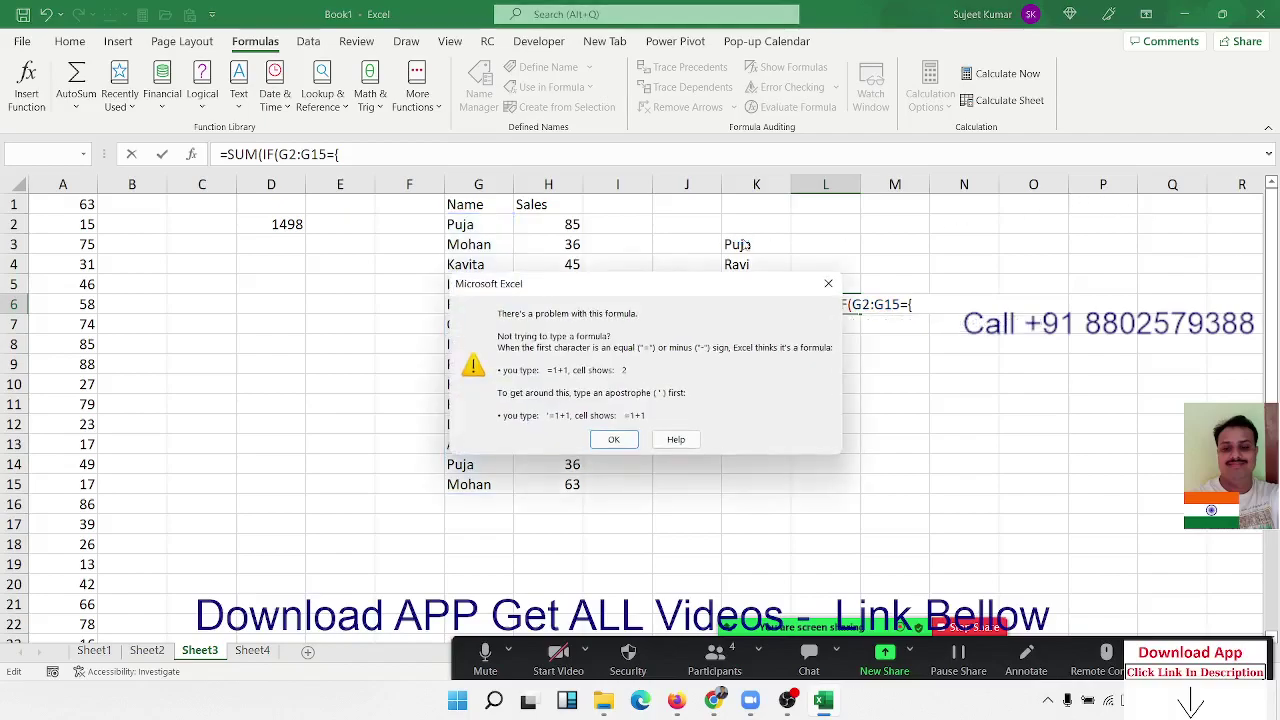
{"action": "key", "text": "Return"}
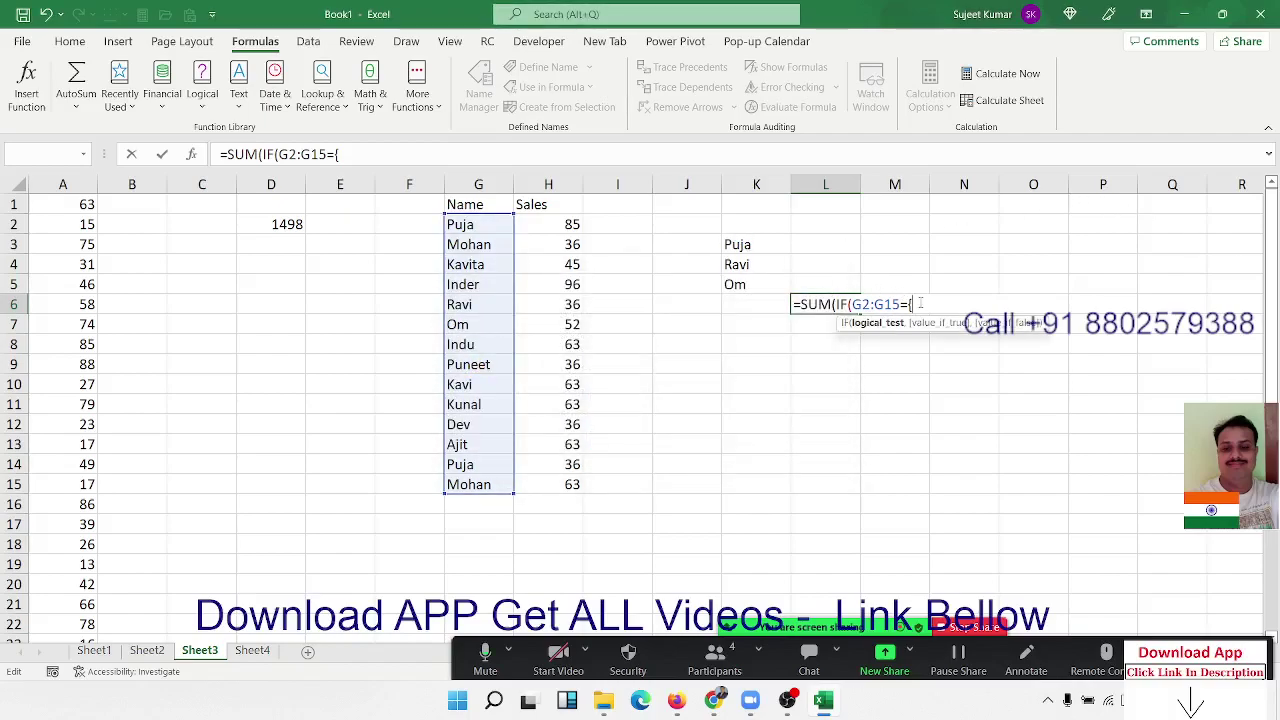
{"action": "type", "text": "k"}
{"action": "type", "text": "4,"}
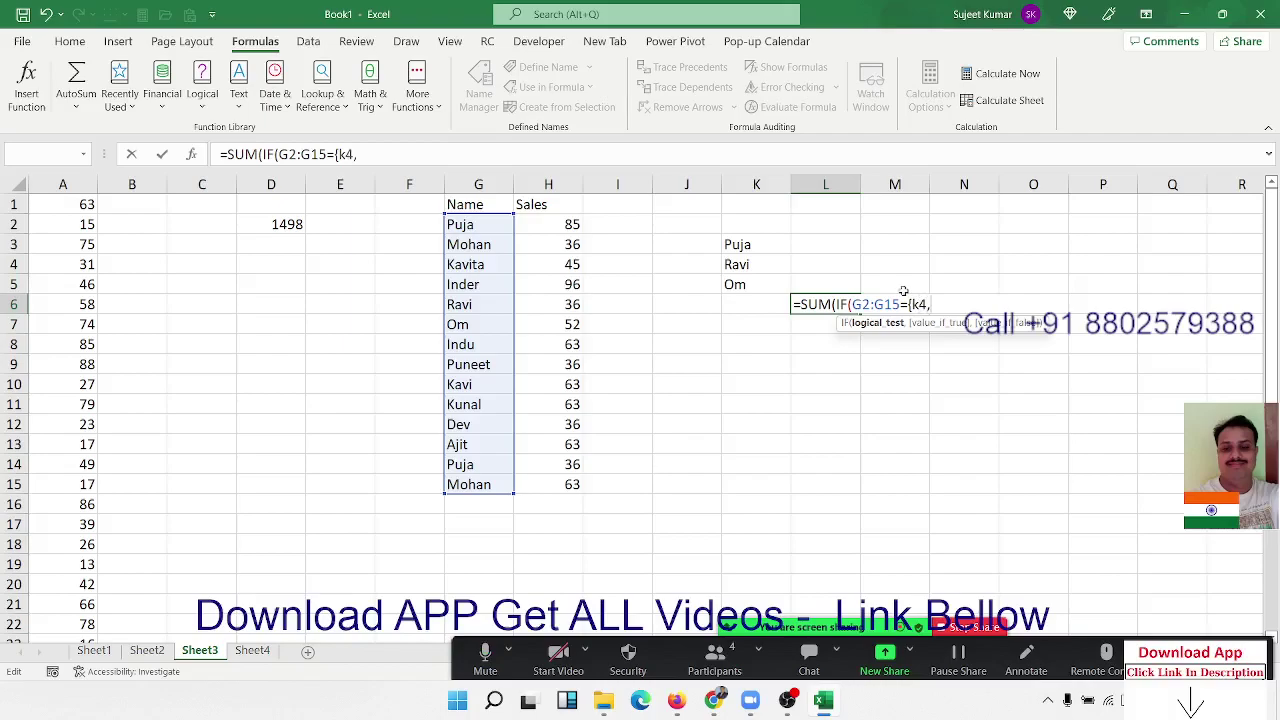
{"action": "key", "text": "BackSpace"}
{"action": "key", "text": "BackSpace"}
{"action": "key", "text": "BackSpace"}
- Complete the formula with the three names in braces, H2:H15 and 0, giving 209
{"action": "type", "text": "\""}
{"action": "type", "text": "\""}
{"action": "type", "text": "Puja"}
{"action": "type", "text": "\""}
{"action": "type", "text": ","}
{"action": "type", "text": "\"Ravi"}
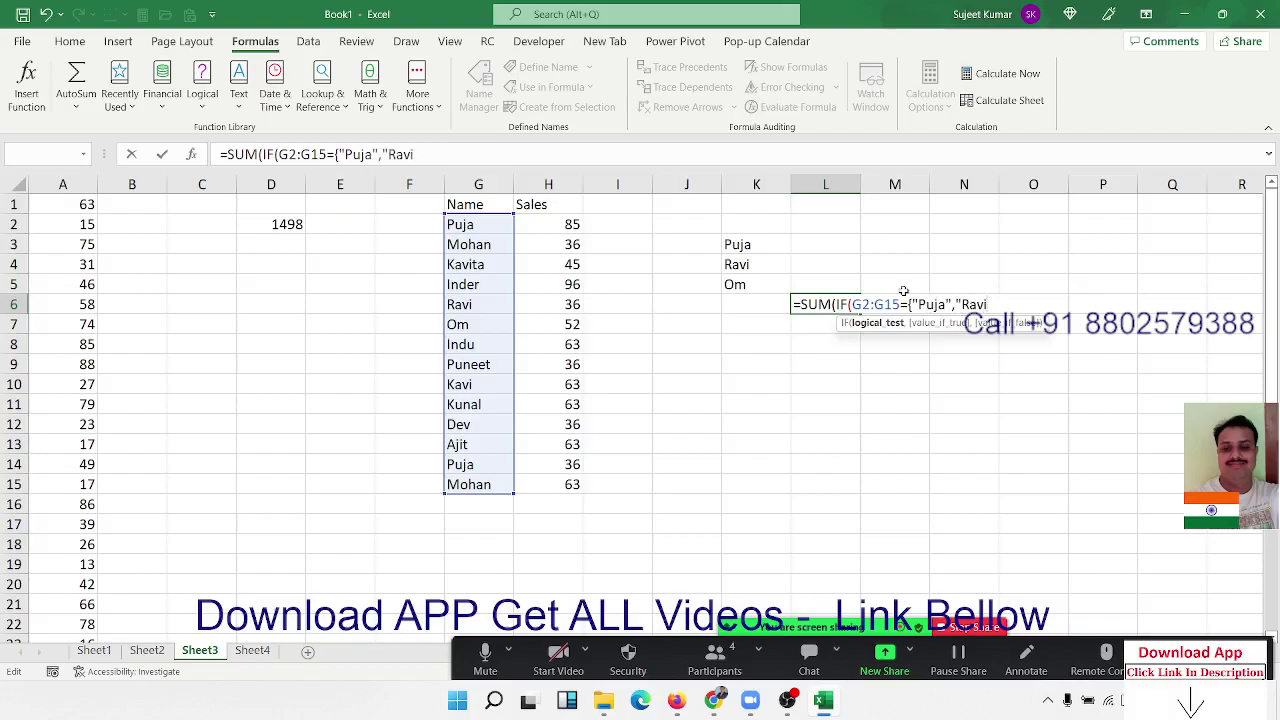
{"action": "type", "text": "\",\"O"}
{"action": "type", "text": "m\""}
{"action": "type", "text": "}"}
{"action": "type", "text": ","}
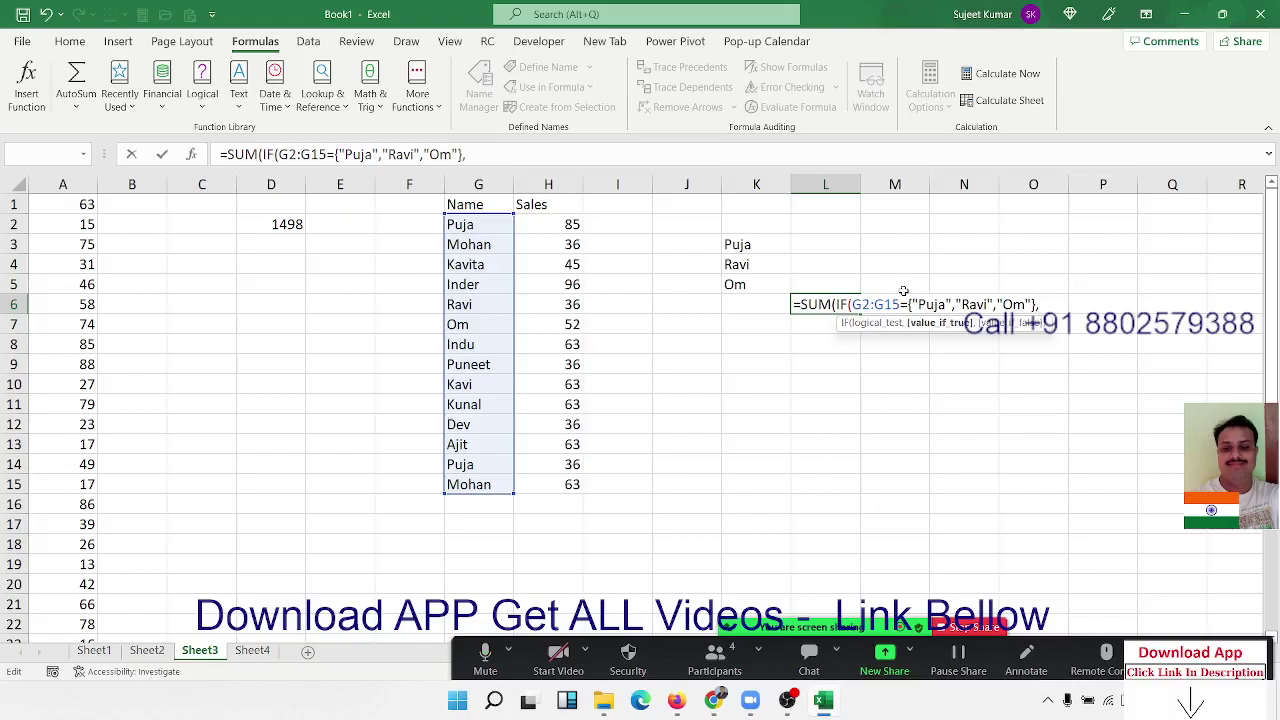
{"action": "mouse_move", "coordinate": [570, 224]}
{"action": "left_mouse_down"}
{"action": "mouse_move", "coordinate": [554, 494]}
{"action": "mouse_move", "coordinate": [554, 477]}
{"action": "left_mouse_up"}
{"action": "type", "text": ","}
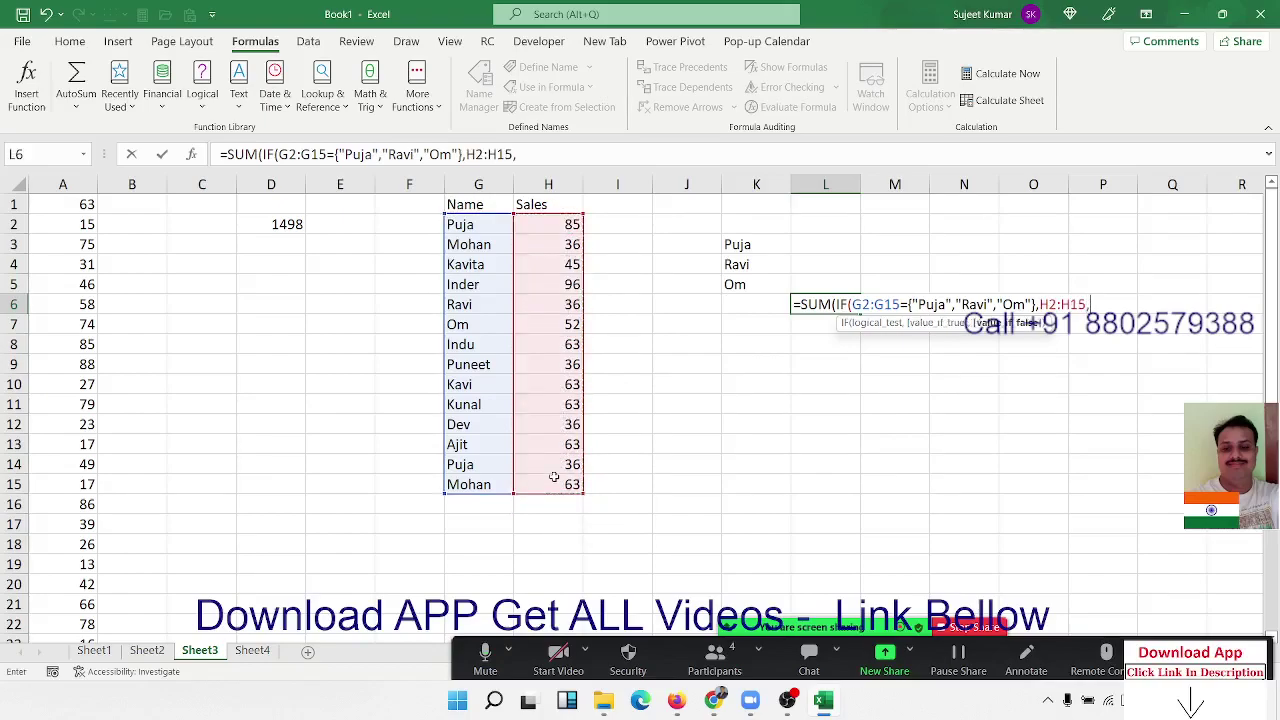
{"action": "type", "text": ")"}
{"action": "key", "text": "Return"}
{"action": "key", "text": "Return"}
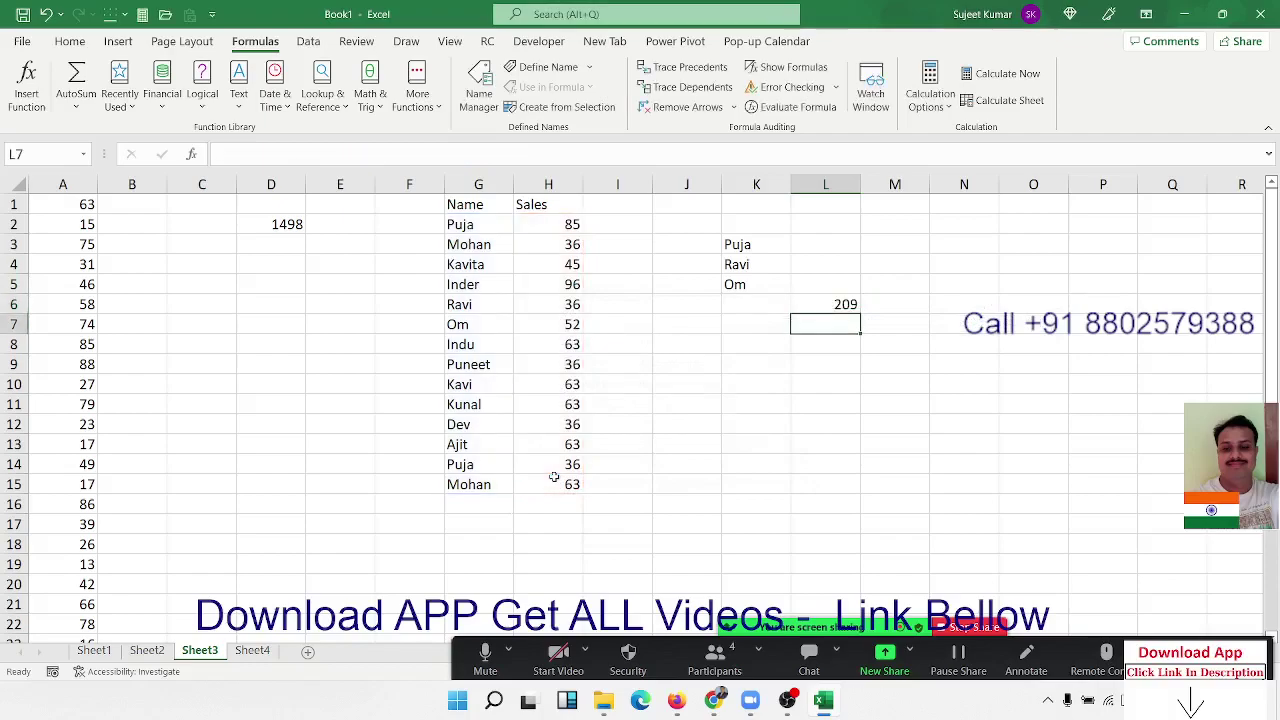
{"action": "key", "text": "Up"}
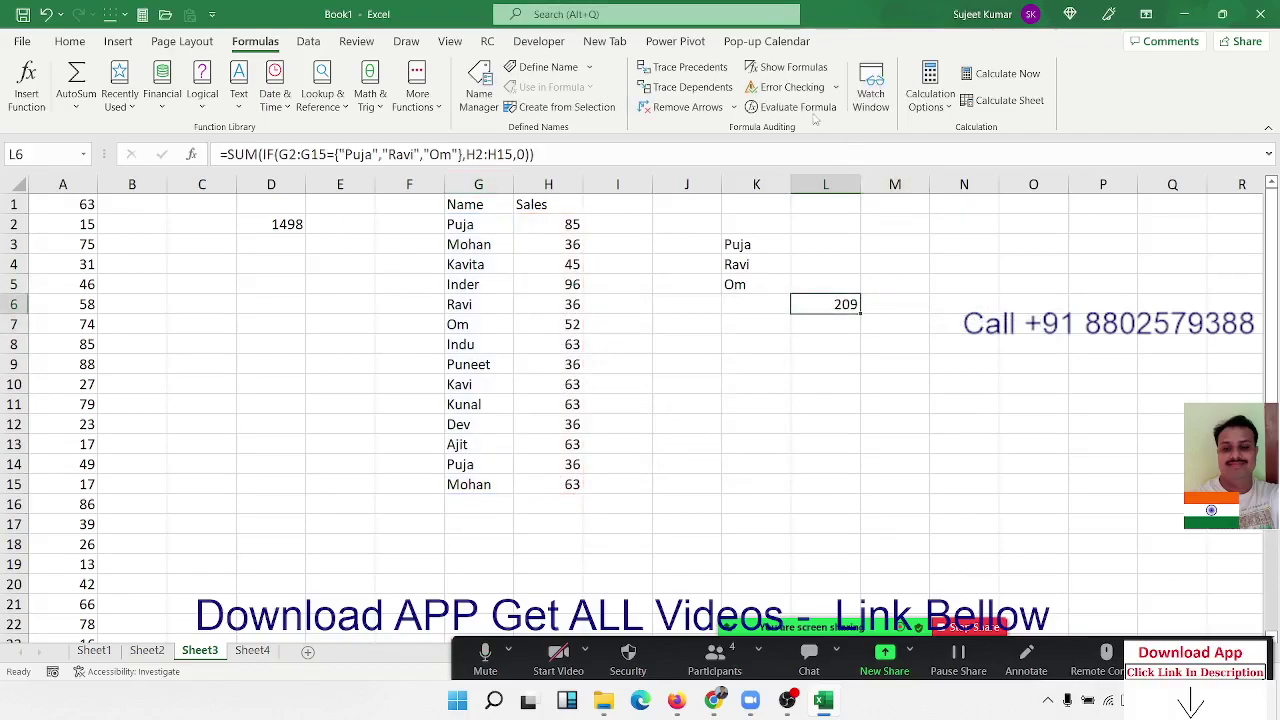
{"action": "left_click", "coordinate": [805, 108]}
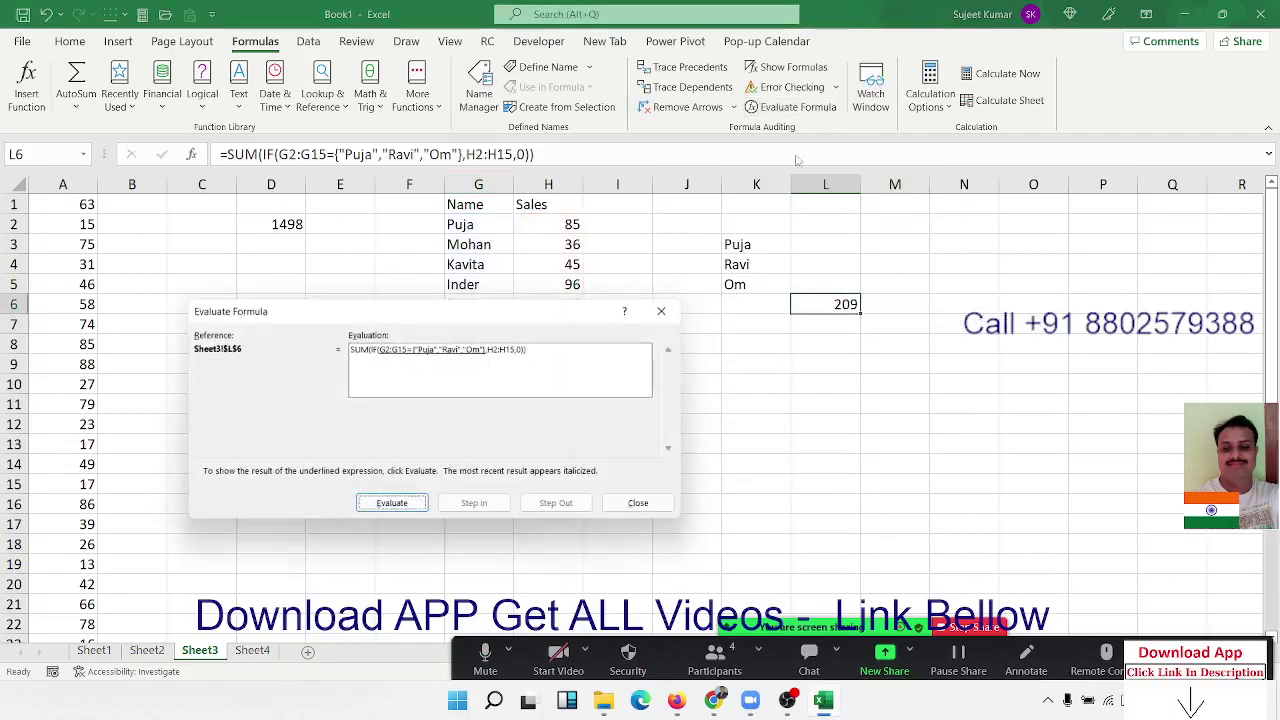
{"action": "left_click", "coordinate": [395, 506]}
{"action": "left_click", "coordinate": [395, 506]}
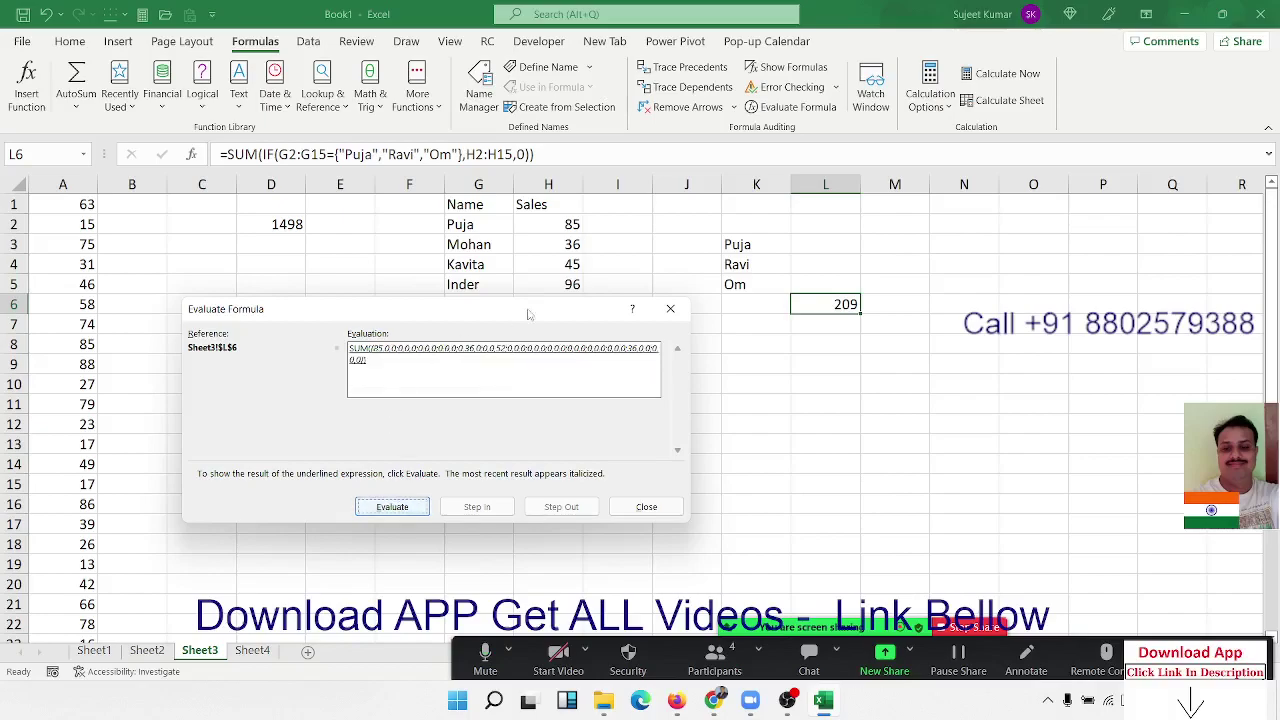
{"action": "left_click", "coordinate": [398, 508]}
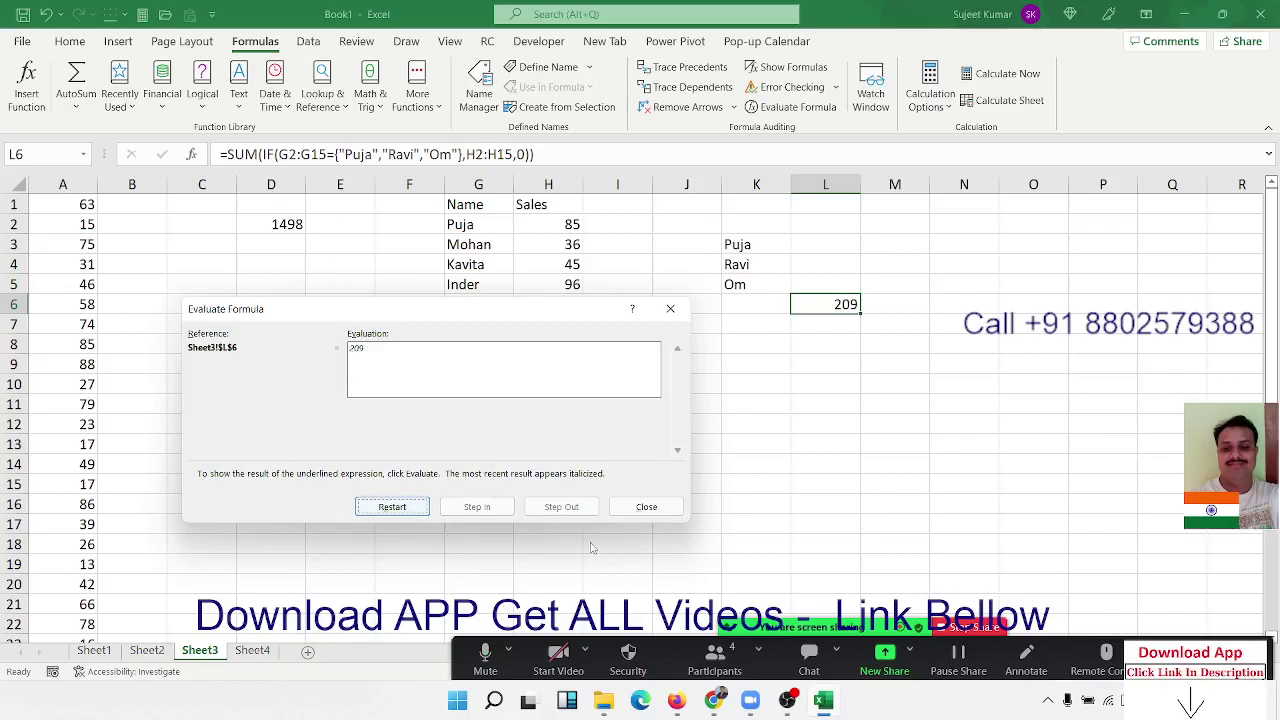
{"action": "left_click", "coordinate": [647, 507]}
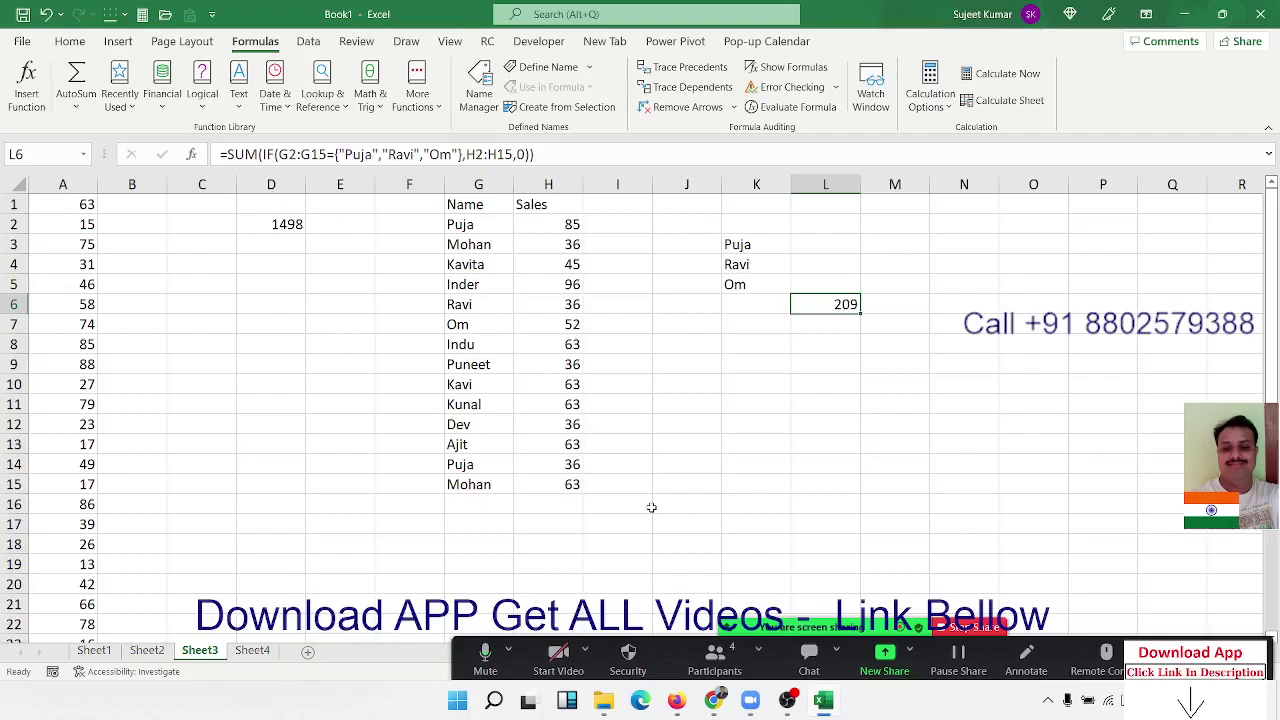
{"action": "left_click", "coordinate": [578, 486]}
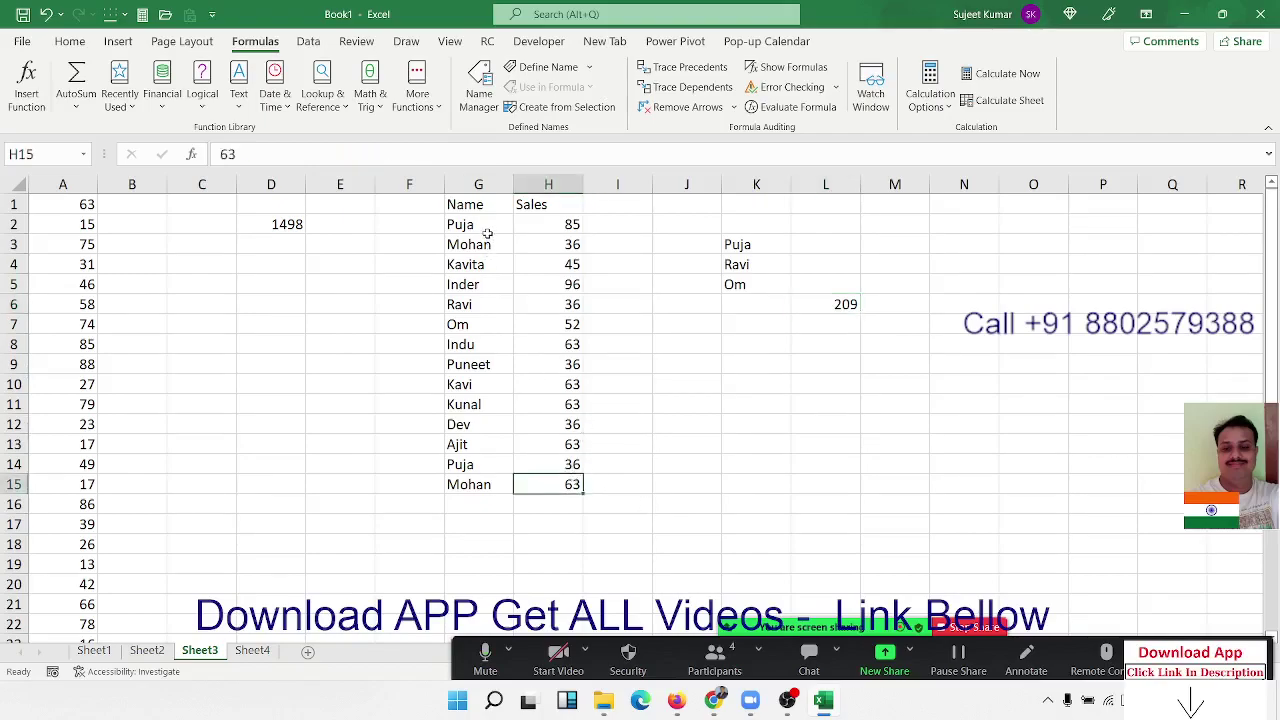
{"action": "left_click_drag", "start_coordinate": [487, 233], "coordinate": [462, 483]}
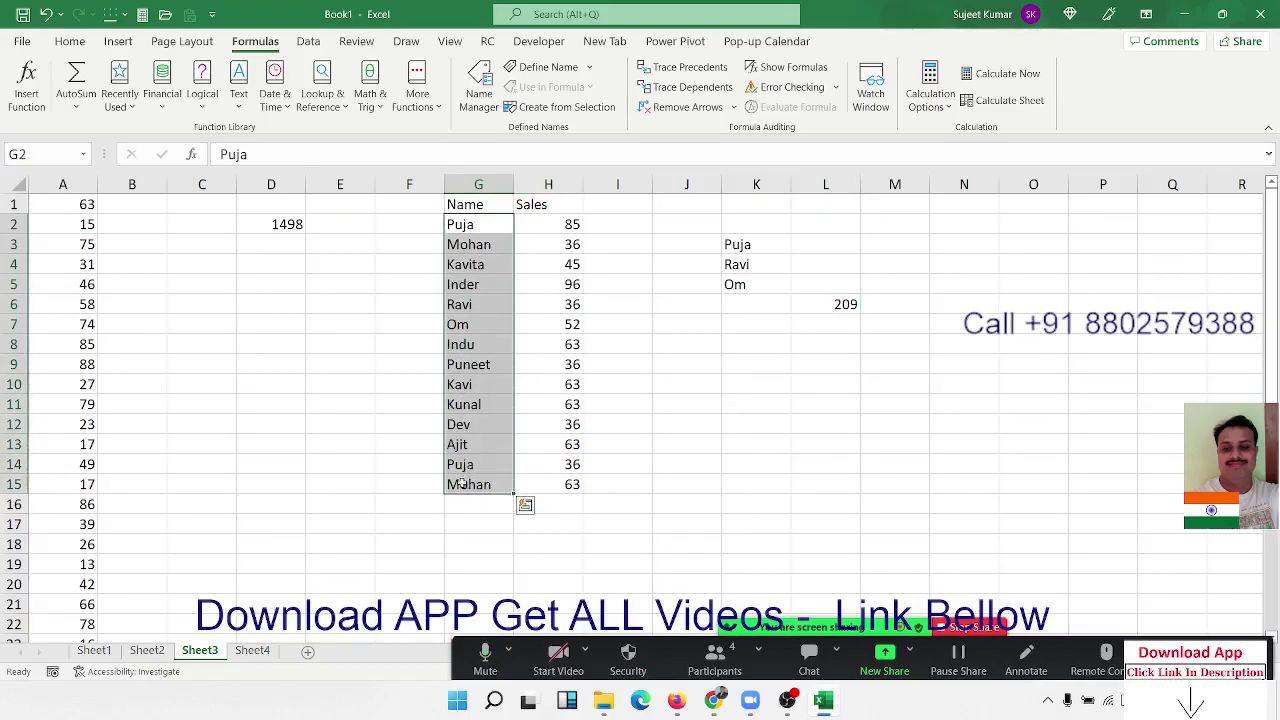
{"action": "key", "text": "ctrl+c"}
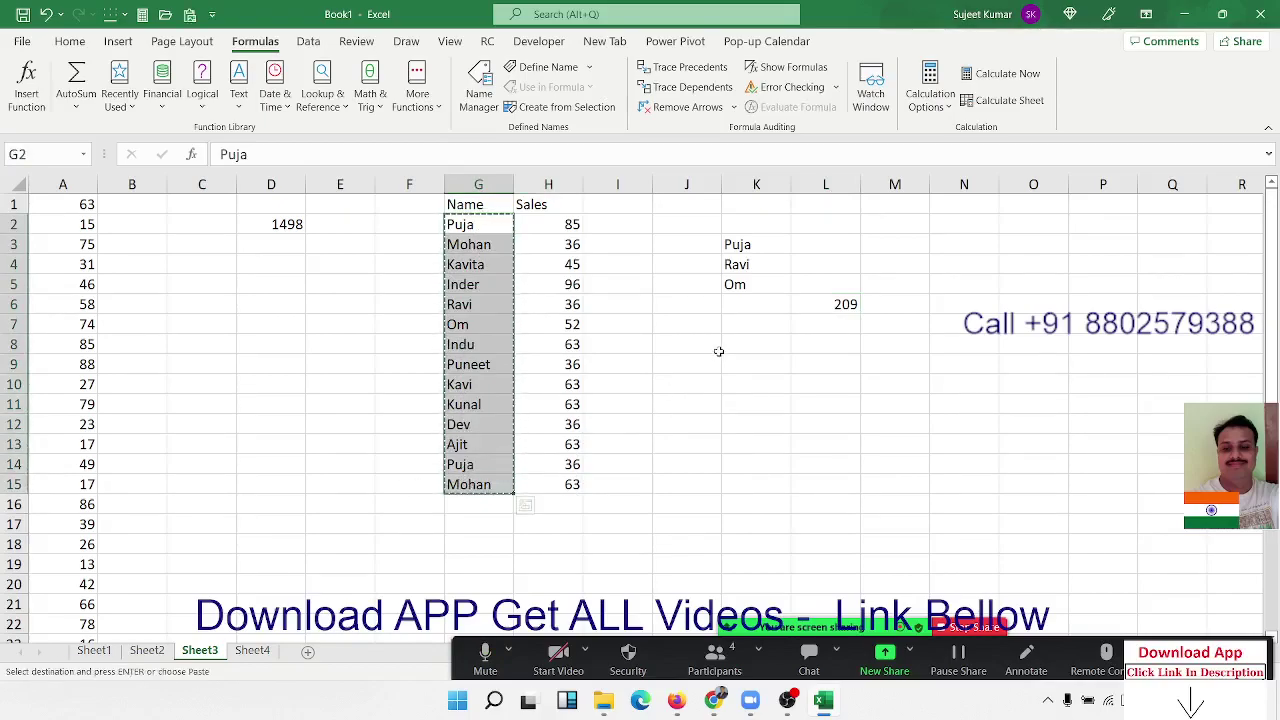
{"action": "key", "text": "Escape"}
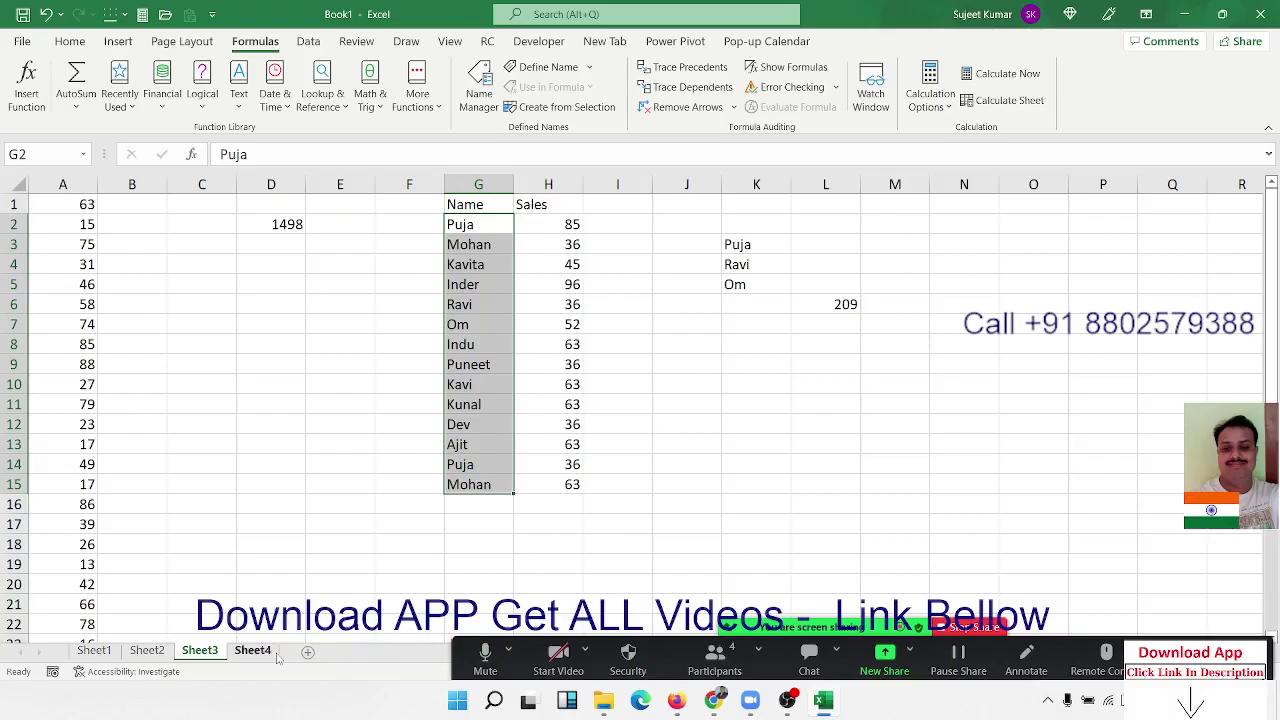
{"action": "left_click", "coordinate": [214, 350]}
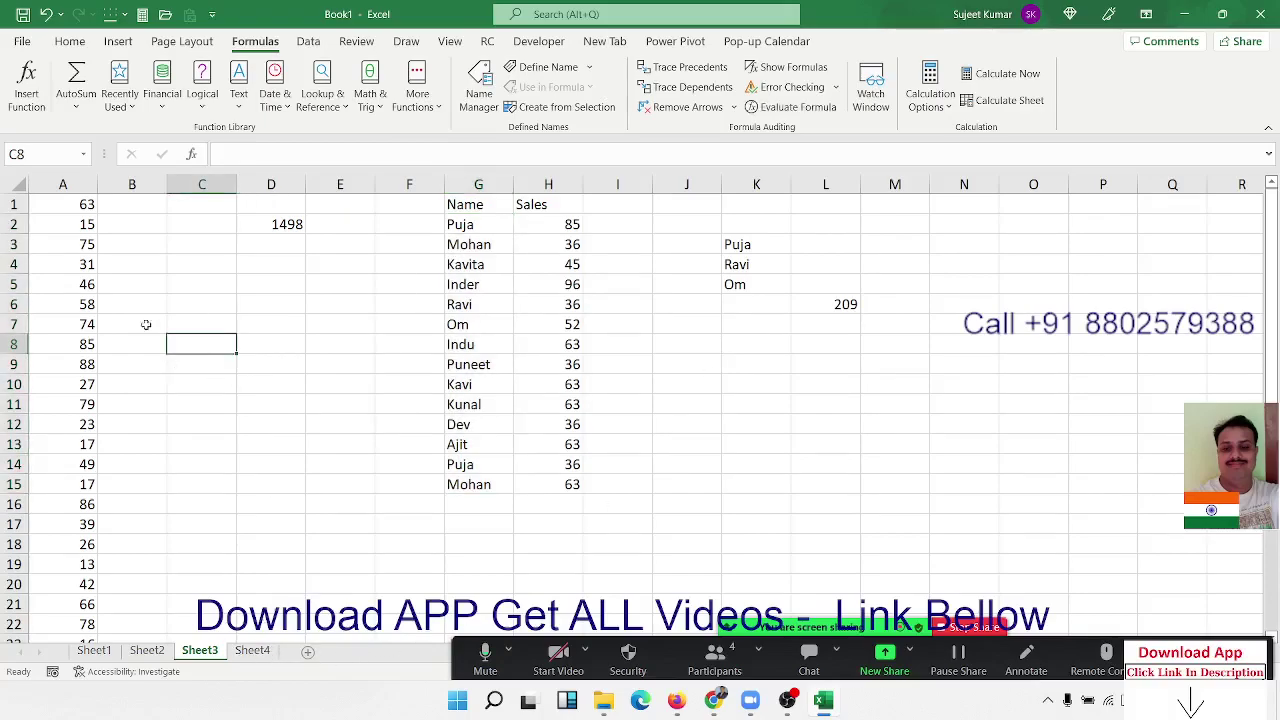
{"action": "left_click", "coordinate": [62, 184]}
{"action": "left_click", "coordinate": [67, 210]}
{"action": "left_click", "coordinate": [74, 304]}
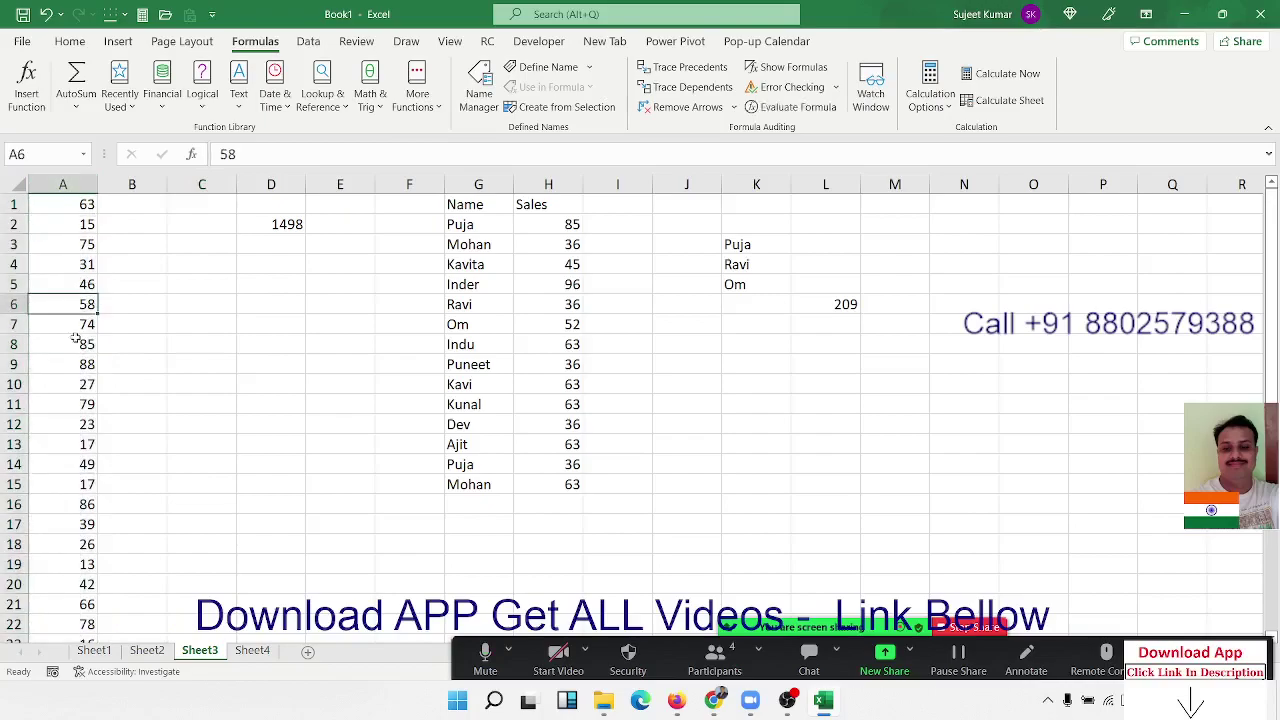
{"action": "scroll", "coordinate": [71, 371], "scroll_direction": "down", "scroll_amount": 13}
{"action": "scroll", "coordinate": [72, 374], "scroll_direction": "down", "scroll_amount": 3}
{"action": "scroll", "coordinate": [72, 374], "scroll_direction": "up", "scroll_amount": 17}
- Put 30 in C4 and enter an exact-match VLOOKUP of C4 against column A in D4
{"action": "left_click", "coordinate": [212, 263]}
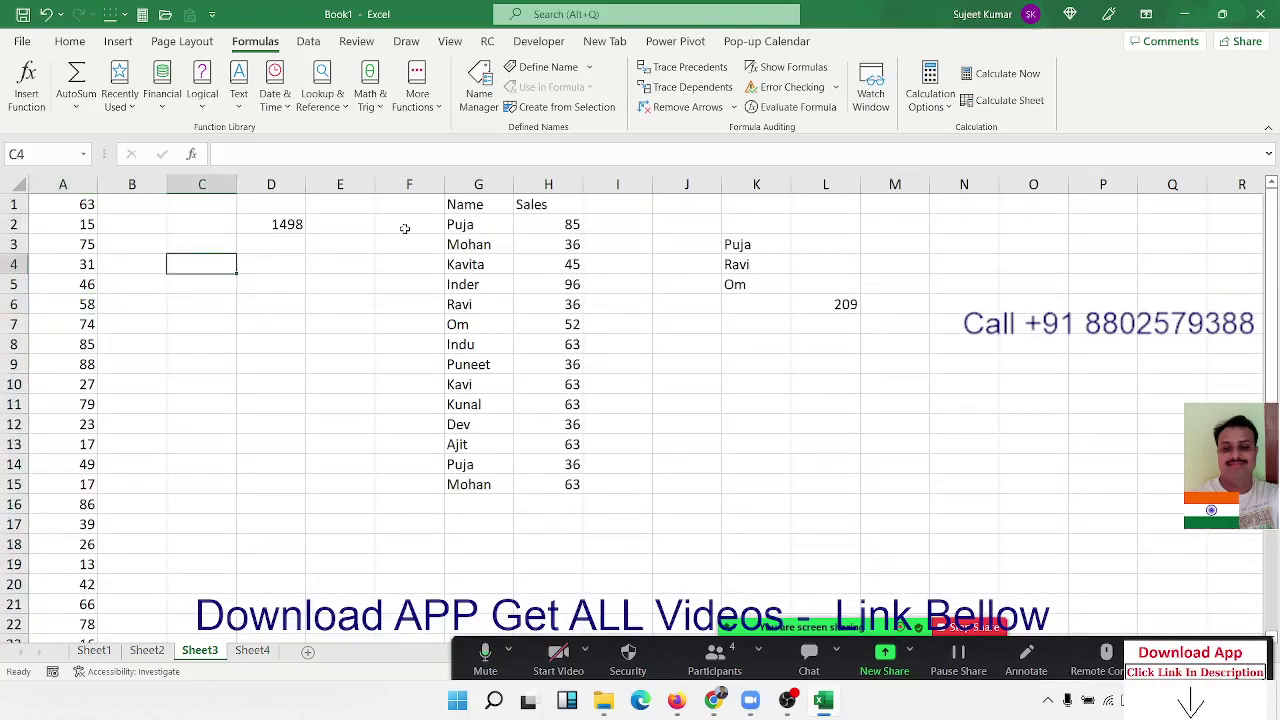
{"action": "type", "text": "30"}
{"action": "key", "text": "Tab"}
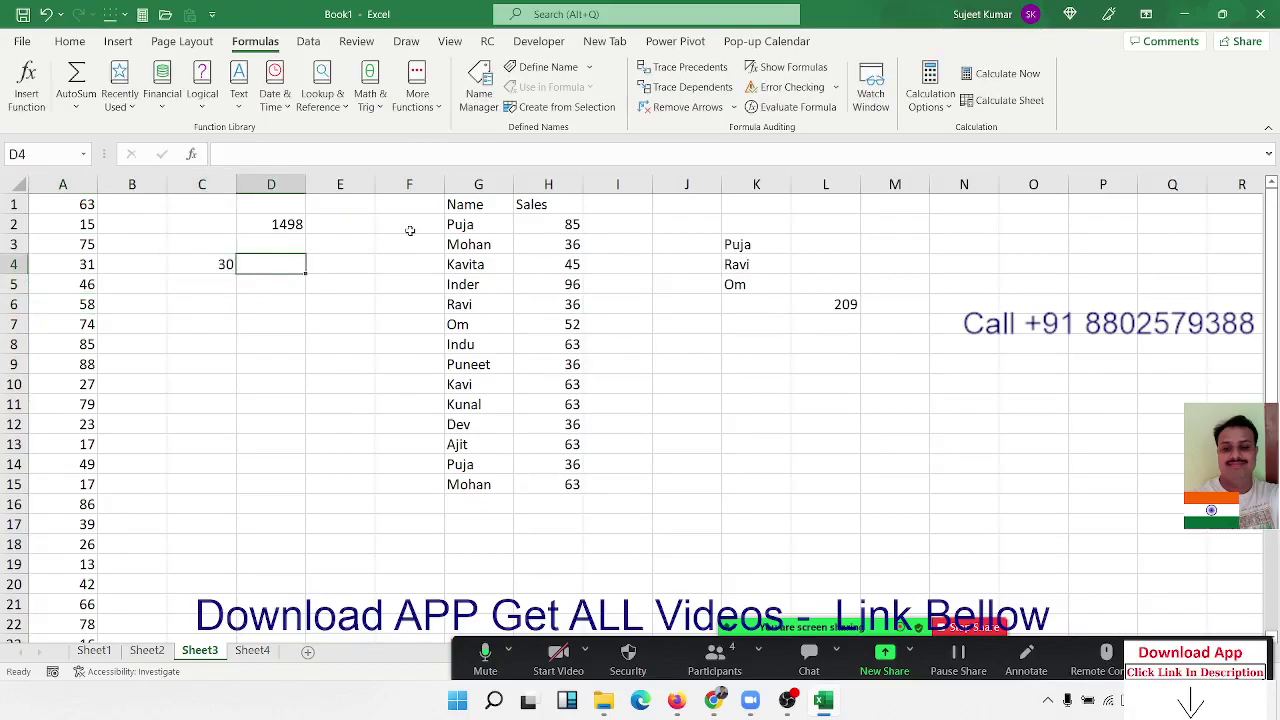
{"action": "type", "text": "=vl"}
{"action": "key", "text": "Tab"}
{"action": "key", "text": "Left"}
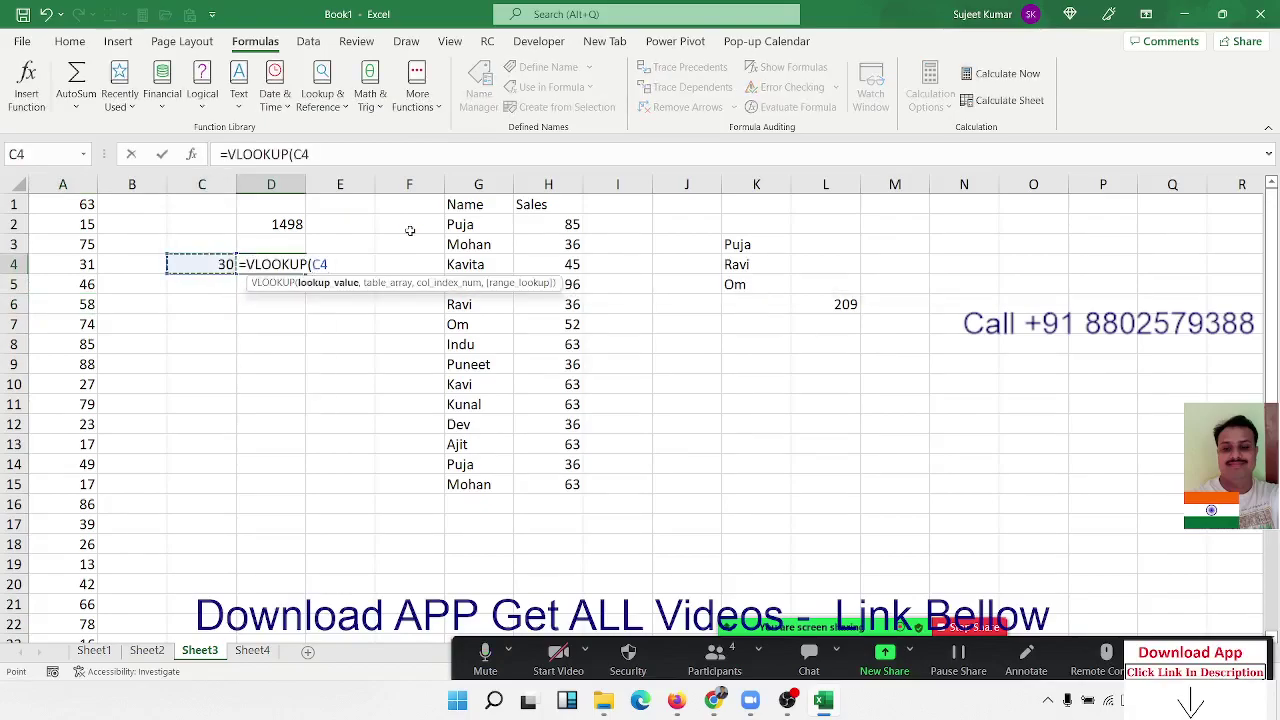
{"action": "type", "text": ","}
{"action": "key", "text": "Left"}
{"action": "key", "text": "Left"}
{"action": "key", "text": "ctrl+space"}
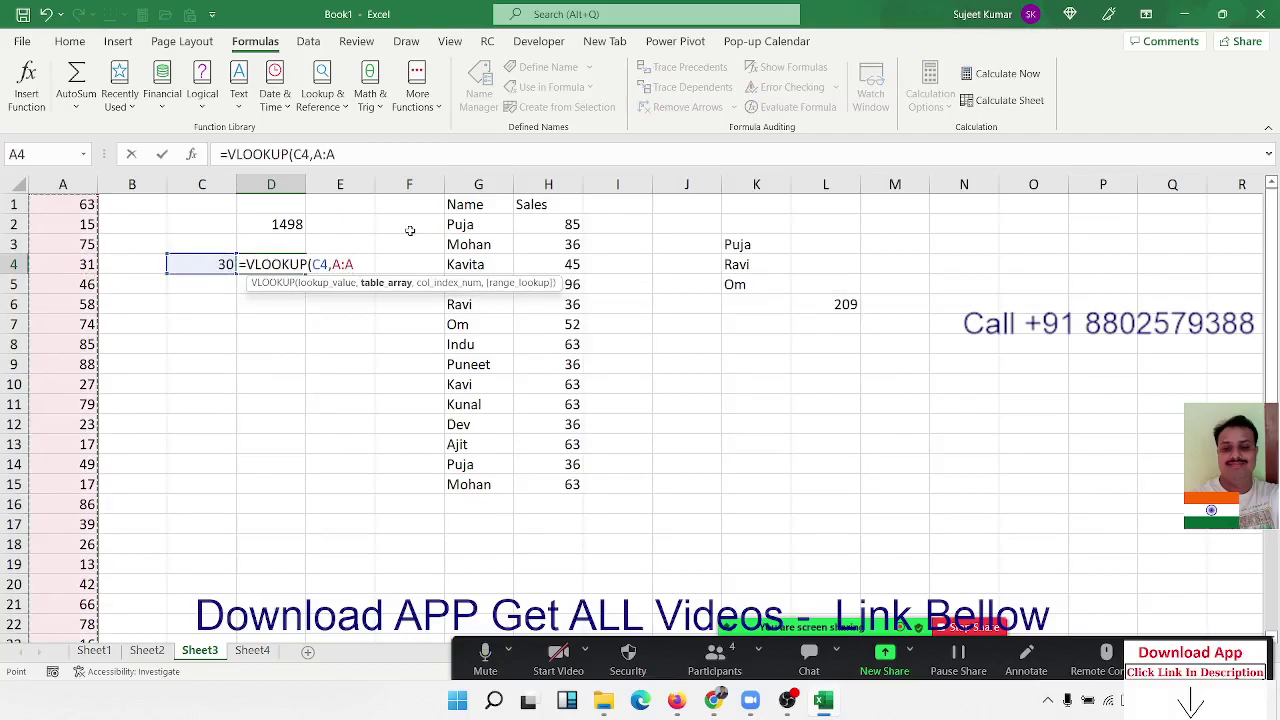
{"action": "type", "text": ",0"}
{"action": "key", "text": "Return"}
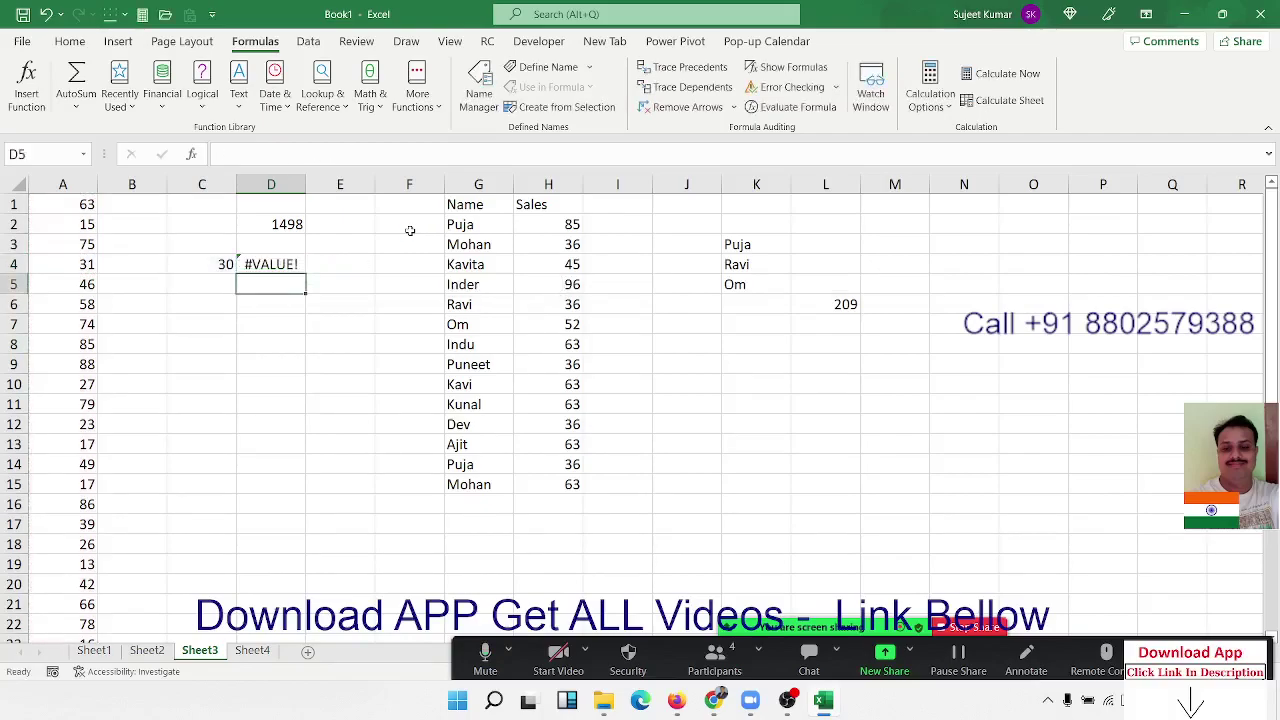
- Correct the D4 VLOOKUP formula by adding the column index 1
{"action": "key", "text": "Up"}
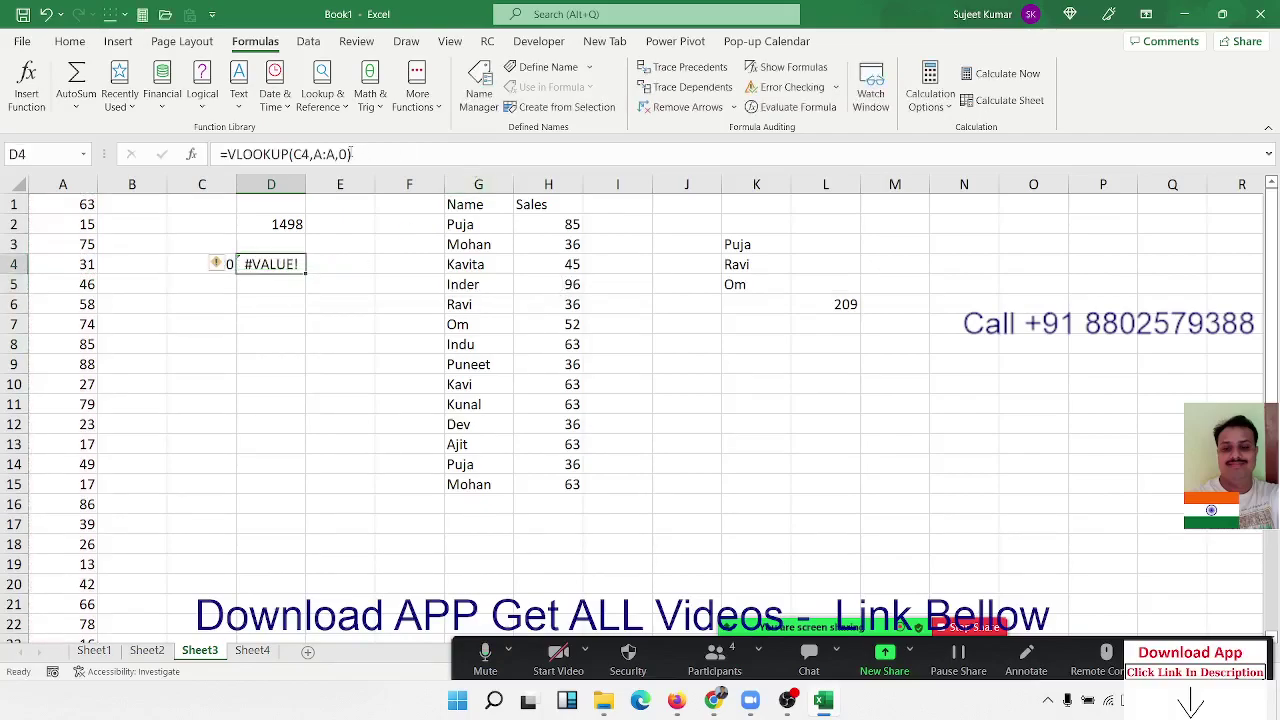
{"action": "left_click", "coordinate": [344, 154]}
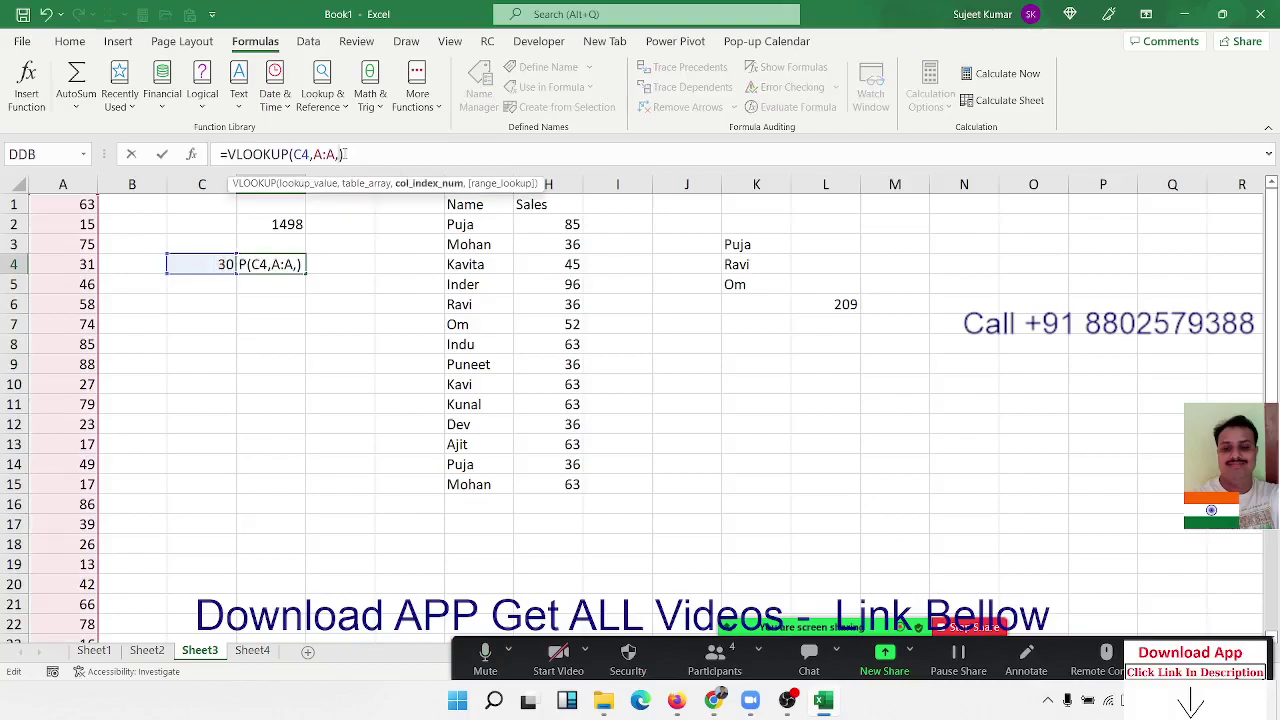
{"action": "type", "text": "1,0"}
{"action": "key", "text": "ctrl+Return"}
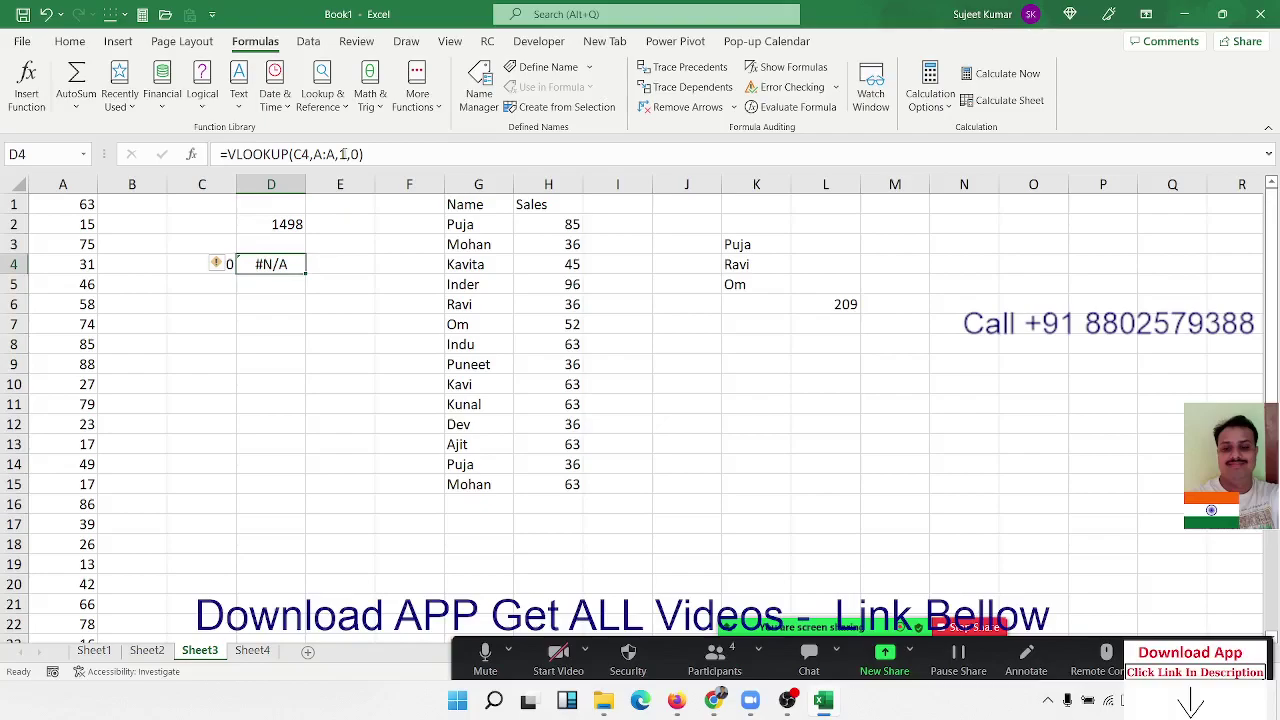
- Try the lookup values 31, 29 and then 31 again in C4
{"action": "key", "text": "Left"}
{"action": "type", "text": "3"}
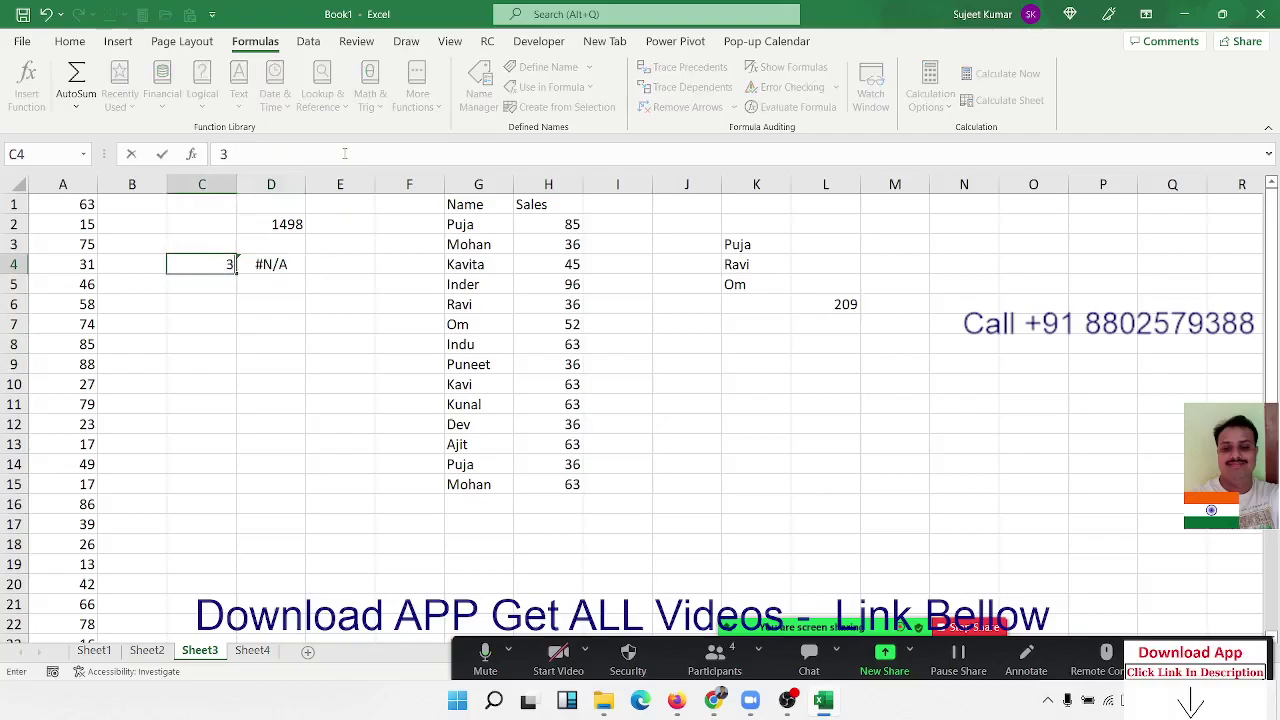
{"action": "type", "text": "1"}
{"action": "key", "text": "Return"}
{"action": "key", "text": "Up"}
{"action": "type", "text": "29"}
{"action": "key", "text": "Return"}
{"action": "key", "text": "Up"}
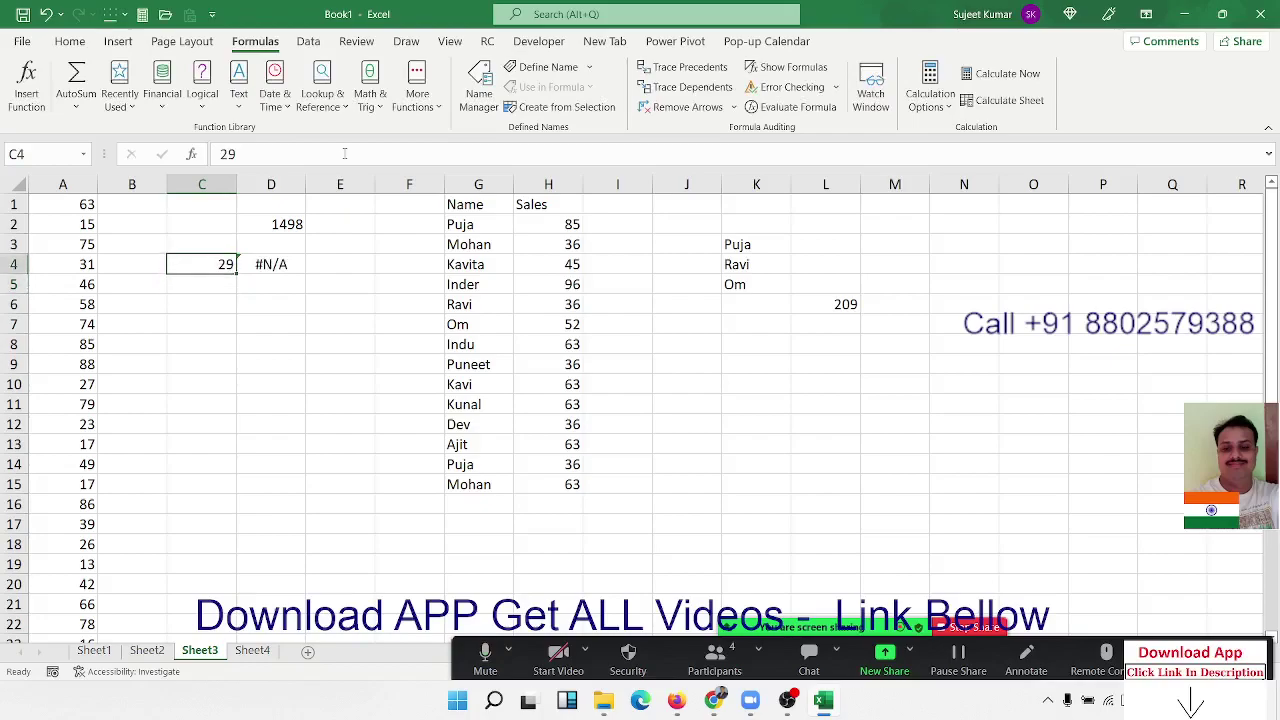
{"action": "type", "text": "31"}
{"action": "key", "text": "Return"}
- Change D4's last VLOOKUP argument from 0 to 1 for approximate match, returning 21
{"action": "key", "text": "Right"}
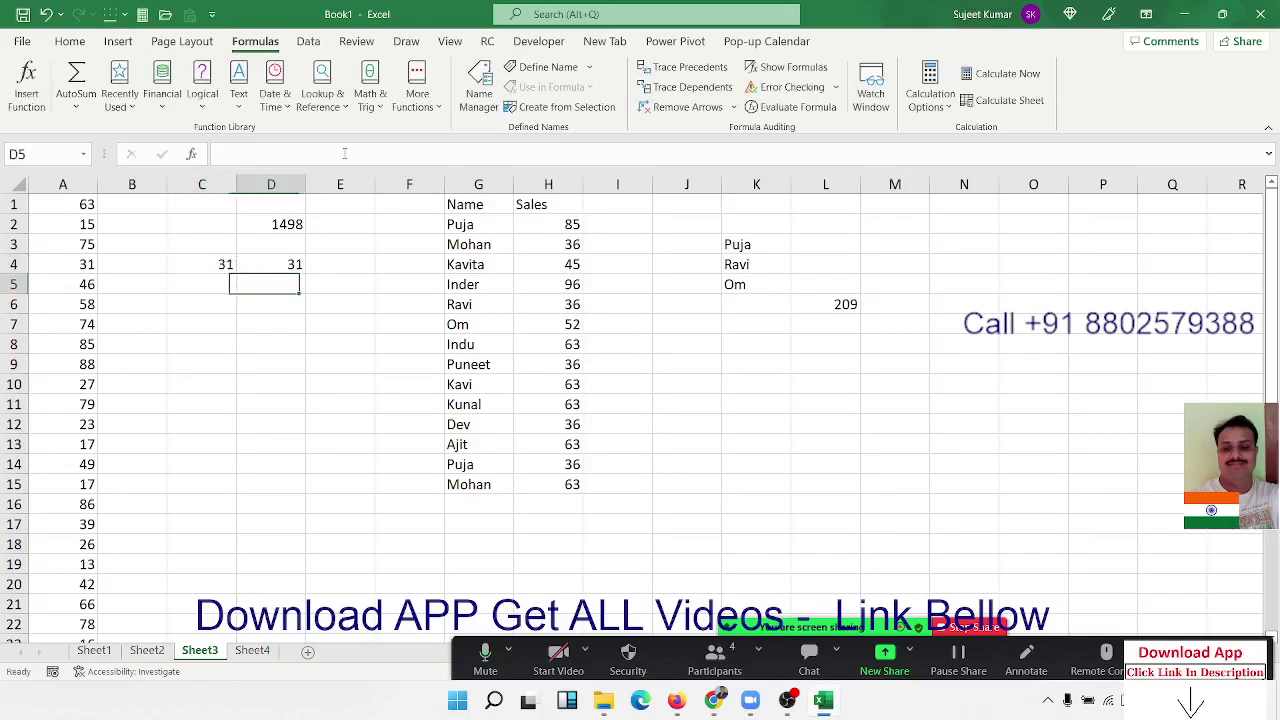
{"action": "key", "text": "Up"}
{"action": "key", "text": "F2"}
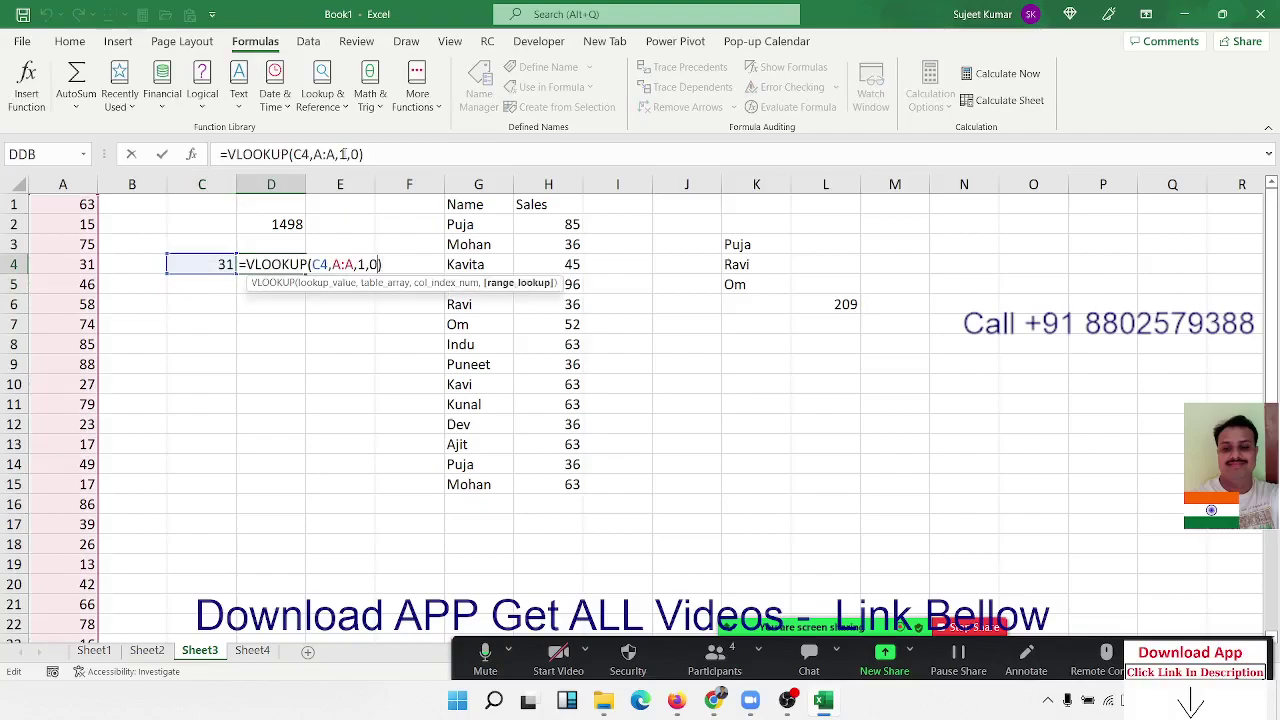
{"action": "key", "text": "BackSpace"}
{"action": "type", "text": "1"}
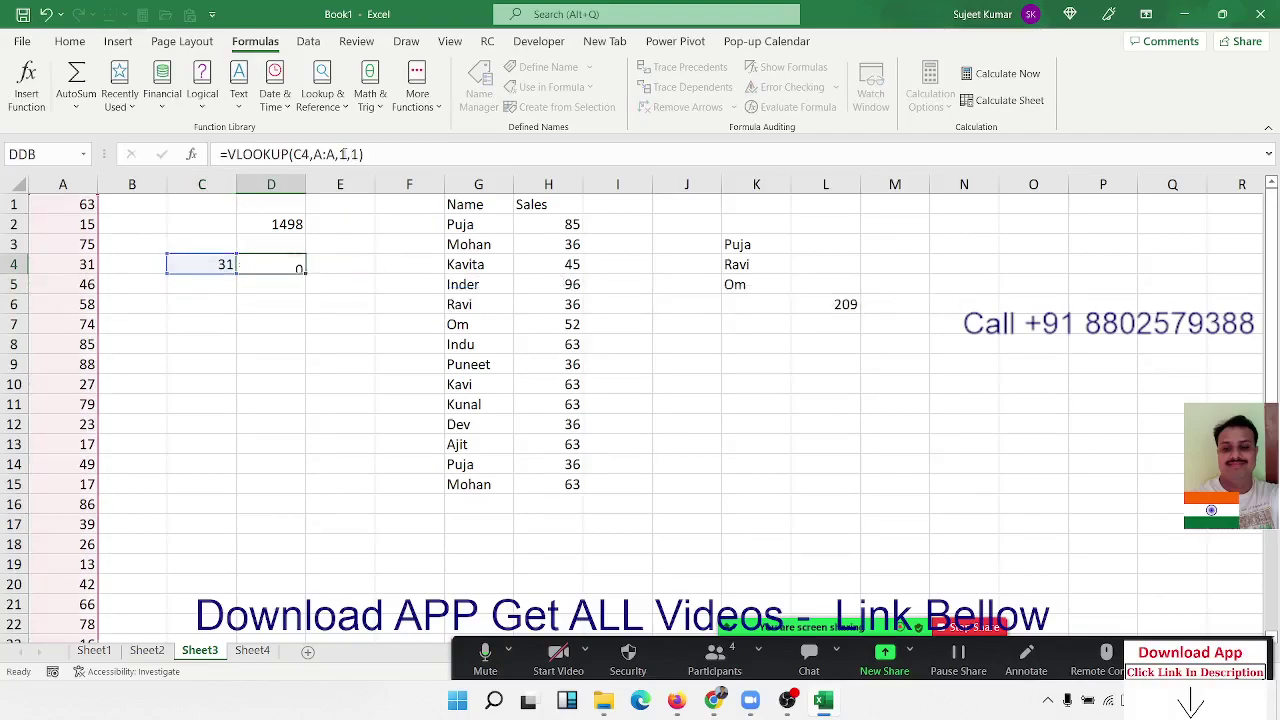
{"action": "key", "text": "Return"}
{"action": "key", "text": "Up"}
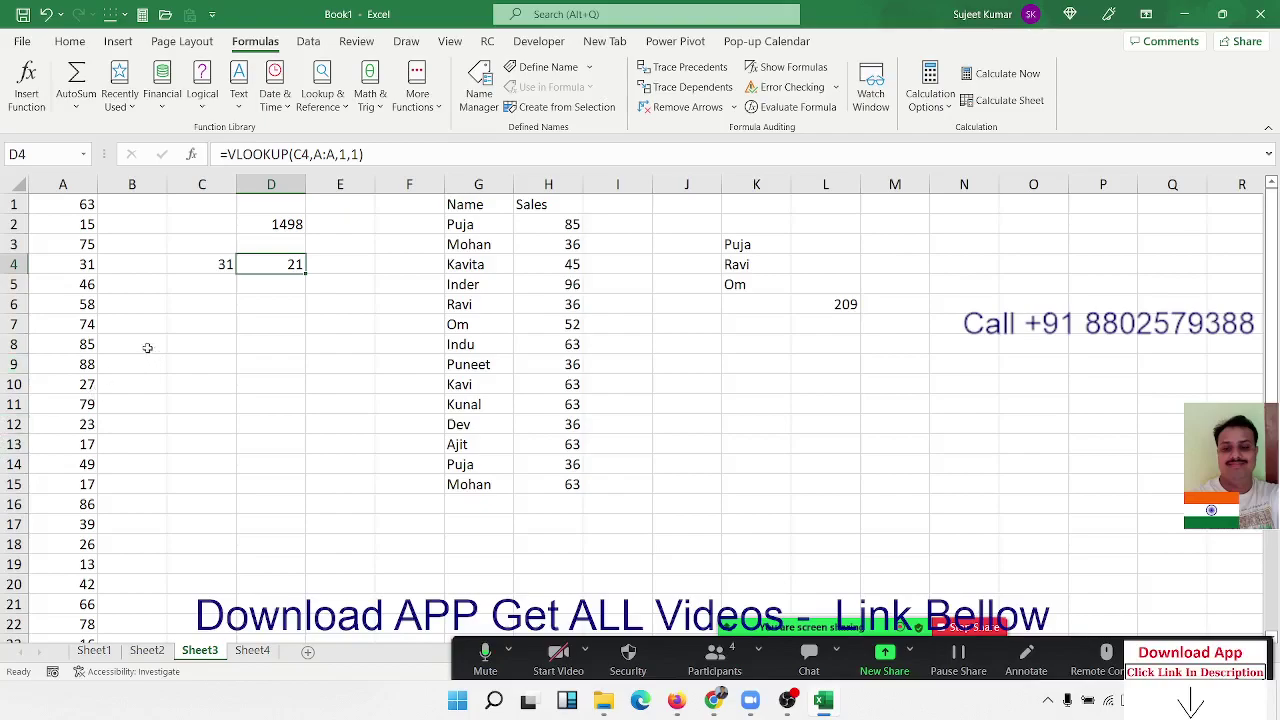
- Select the values A2:A6, then delete the 21 result from D4
{"action": "left_click_drag", "start_coordinate": [88, 226], "coordinate": [88, 306]}
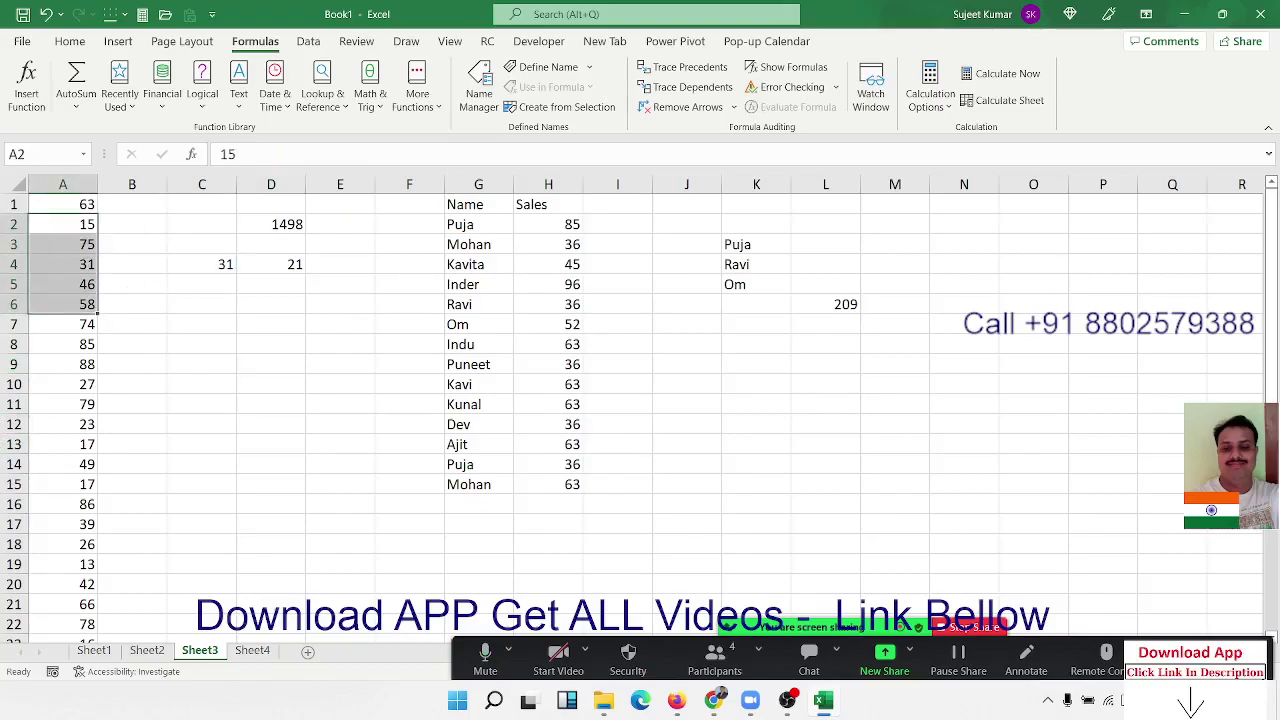
{"action": "key", "text": "alt+Tab"}
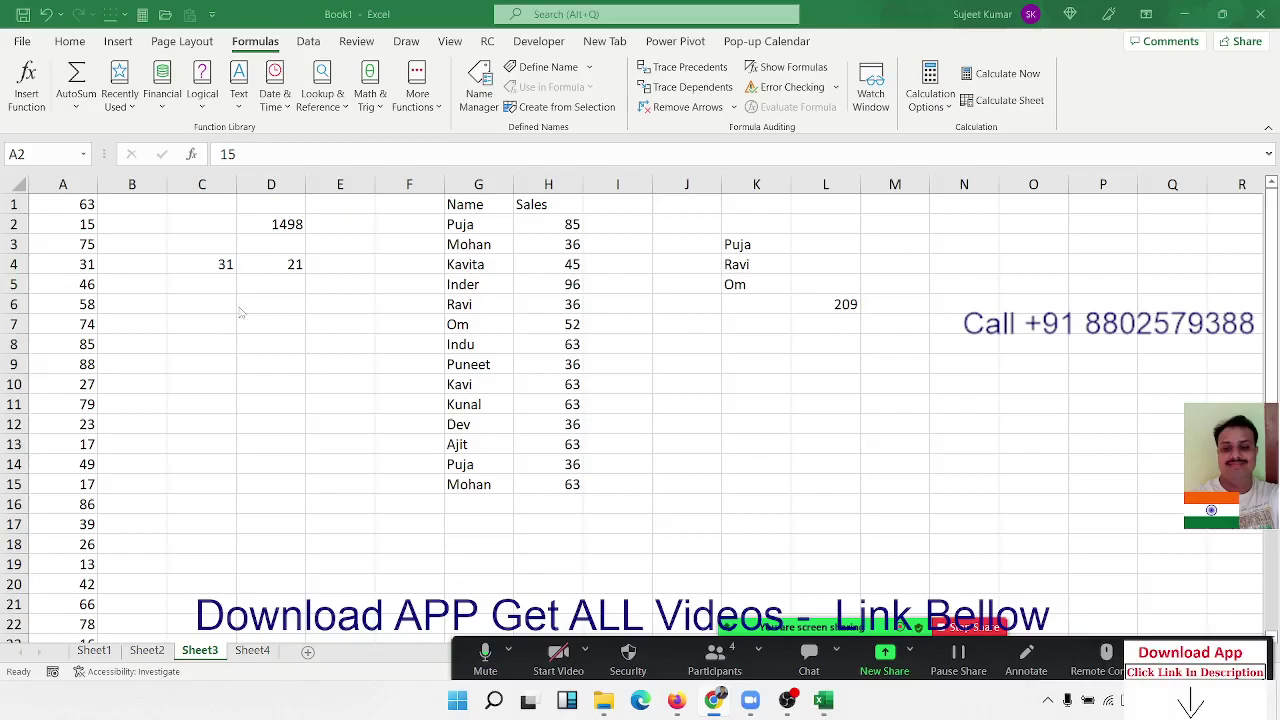
{"action": "key", "text": "alt+Tab"}
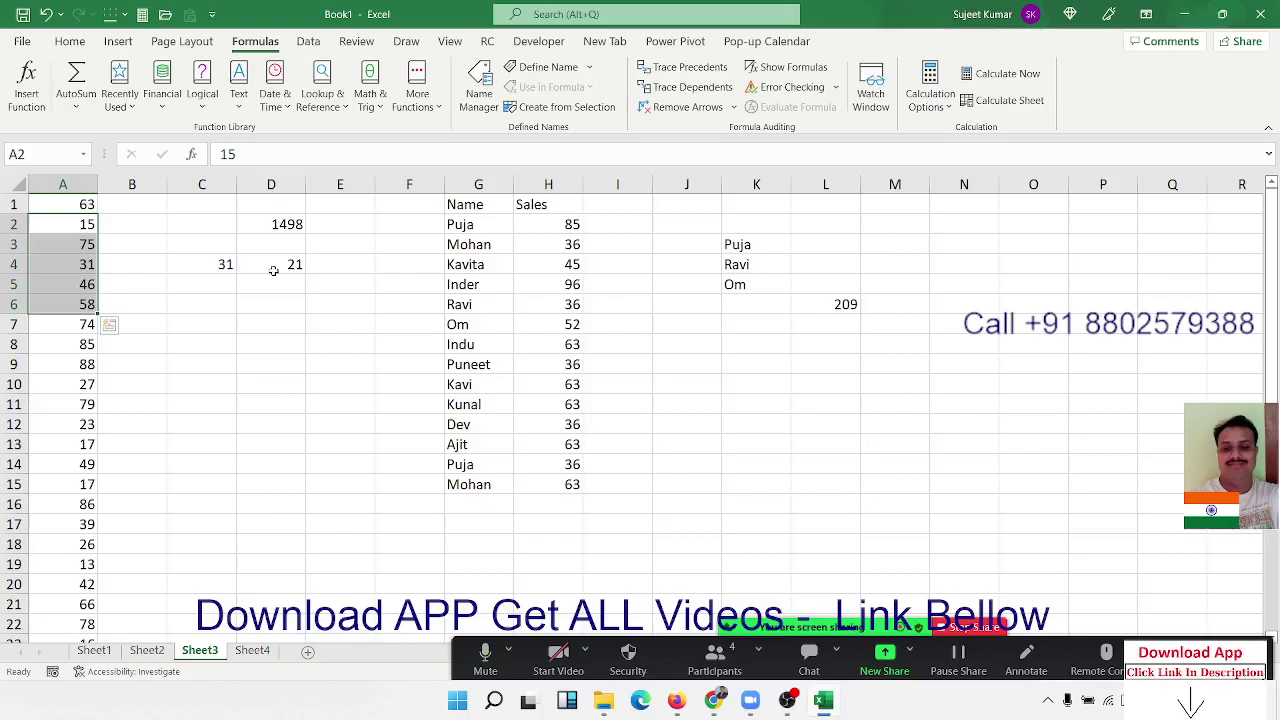
{"action": "left_click", "coordinate": [273, 270]}
{"action": "key", "text": "Delete"}
- Select column A's values down to the end, then return to cell B1
{"action": "key", "text": "Left"}
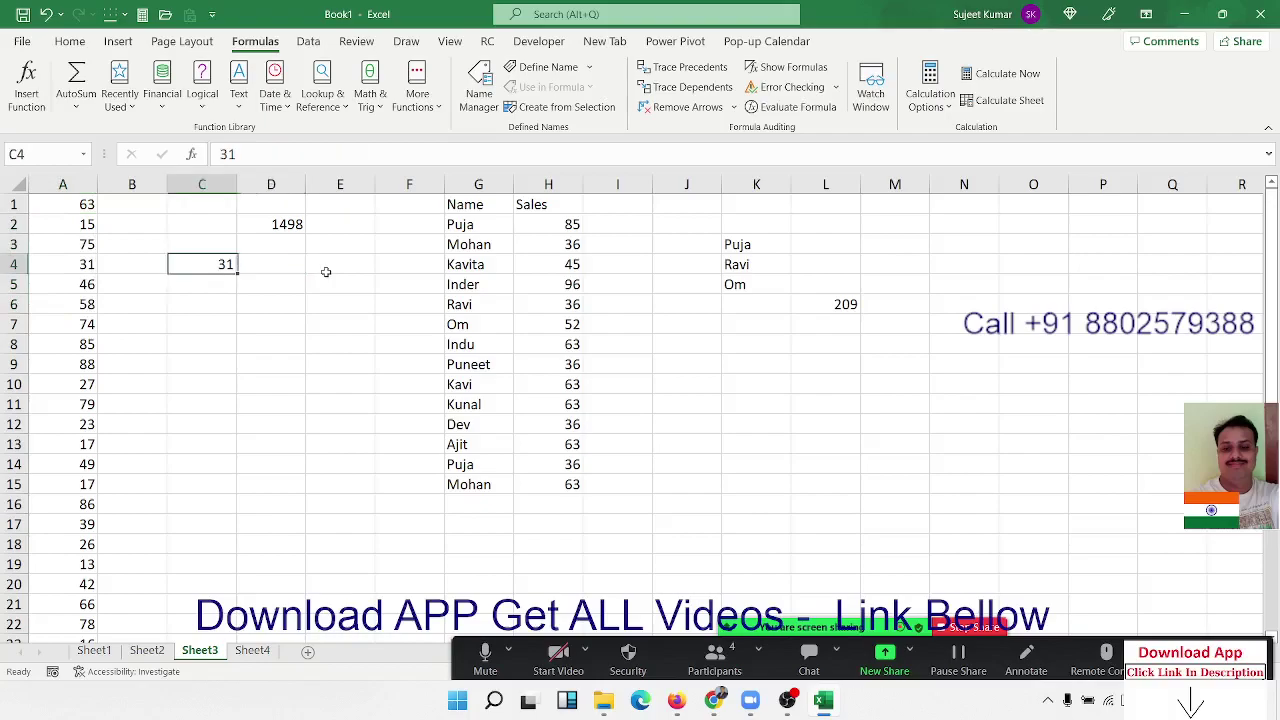
{"action": "key", "text": "Left"}
{"action": "key", "text": "Left"}
{"action": "key", "text": "Up"}
{"action": "key", "text": "Up"}
{"action": "key", "text": "Up"}
{"action": "key", "text": "ctrl+shift+Down"}
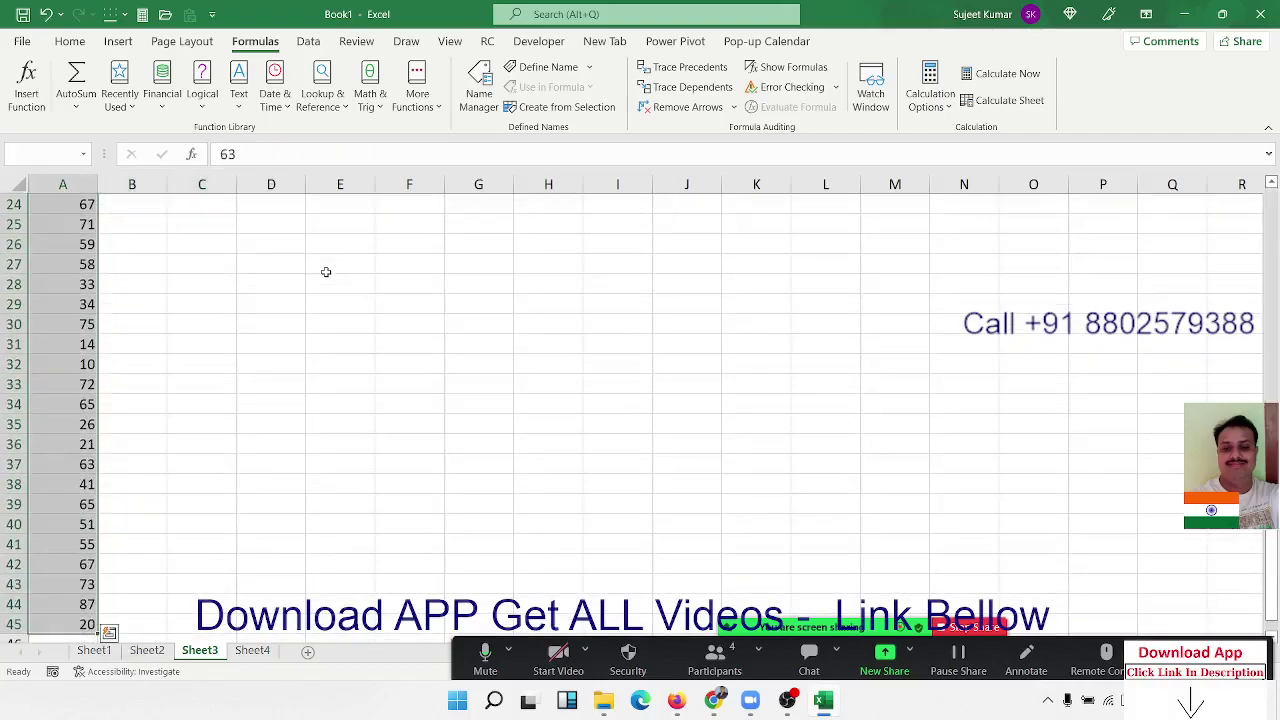
{"action": "key", "text": "ctrl+Home"}
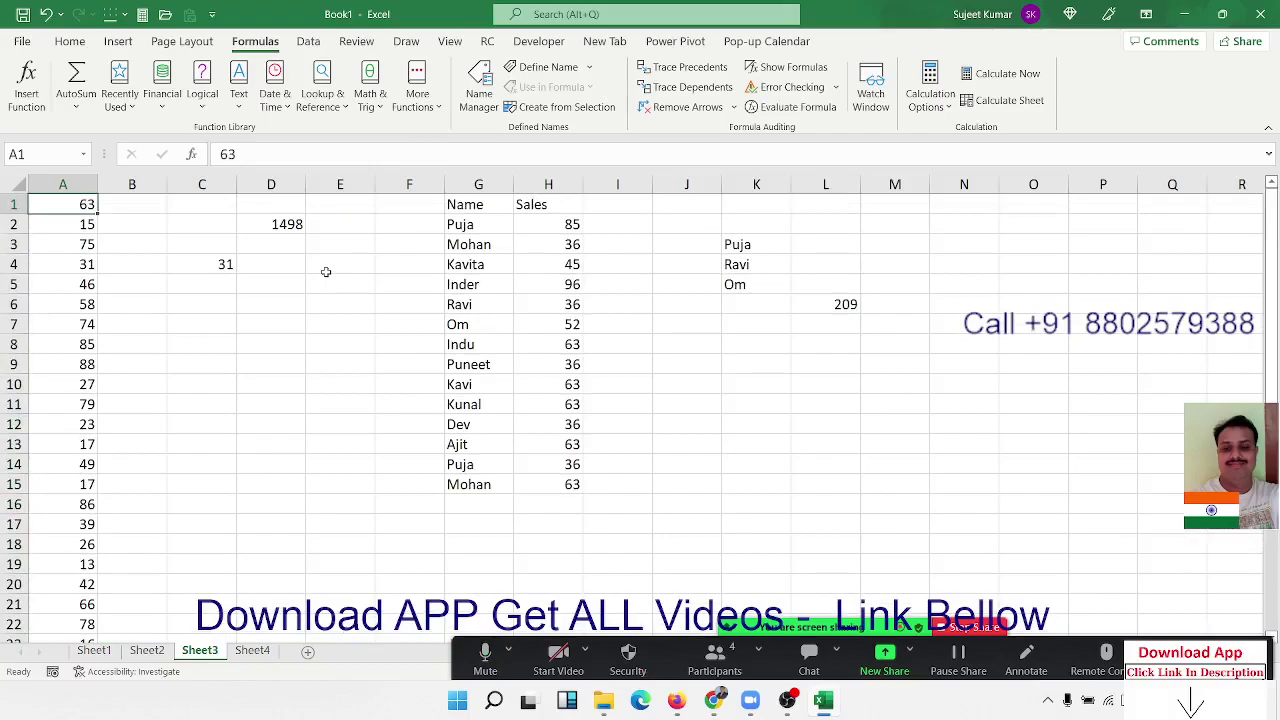
{"action": "key", "text": "Right"}
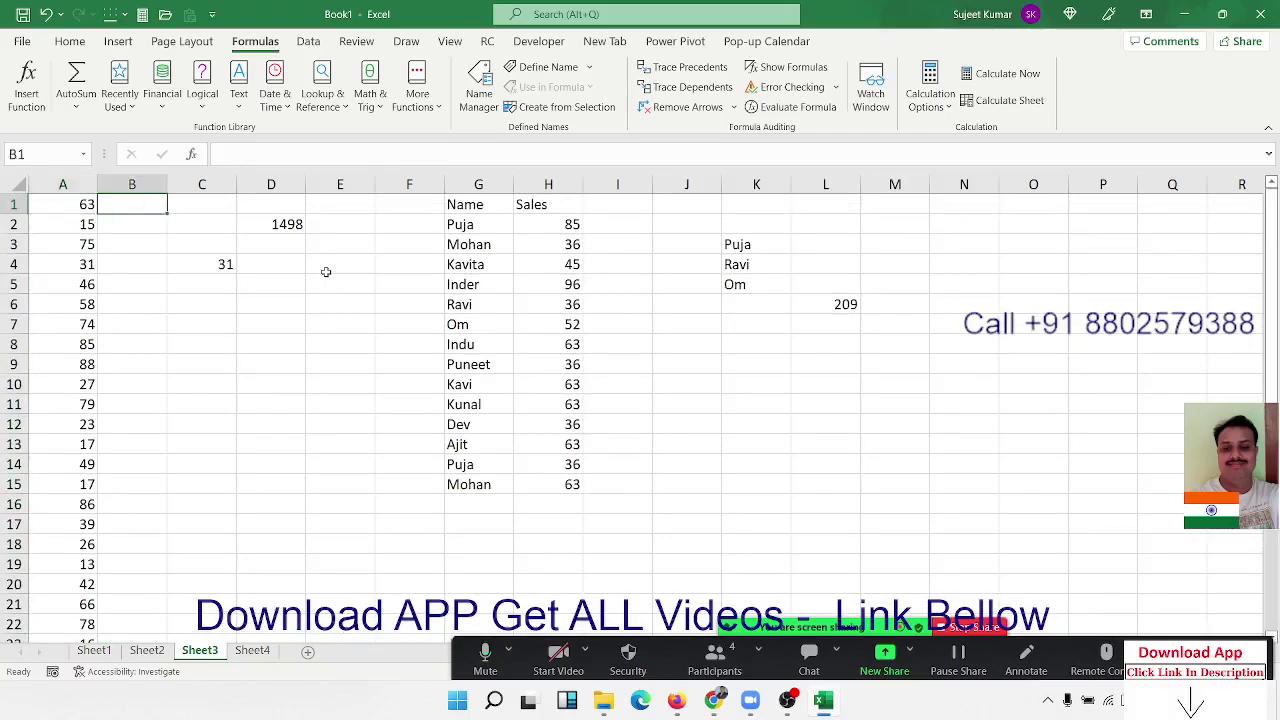
{"action": "key", "text": "Right"}
{"action": "key", "text": "Right"}
{"action": "key", "text": "Right"}
{"action": "key", "text": "Right"}
{"action": "key", "text": "Left"}
{"action": "key", "text": "Left"}
{"action": "key", "text": "Left"}
{"action": "key", "text": "Left"}
- Enter =ABS(31-A1) in B1 and fill it down column B
{"action": "type", "text": "="}
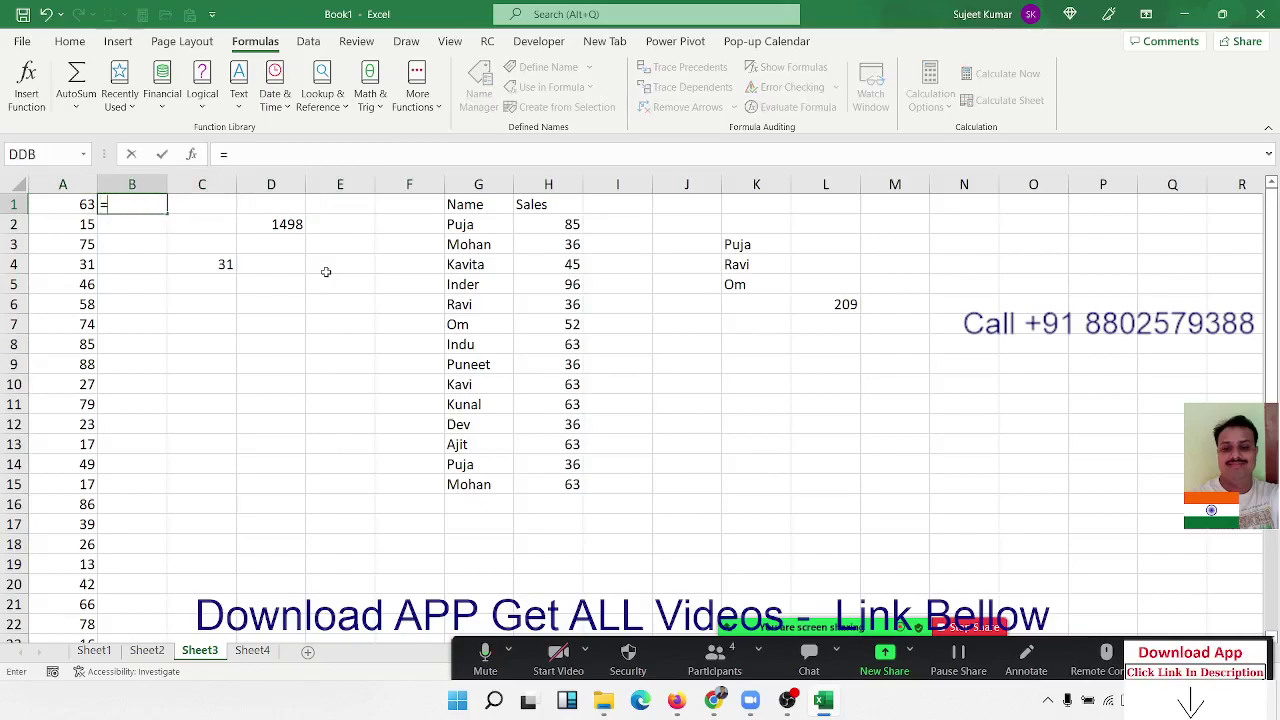
{"action": "type", "text": "31-"}
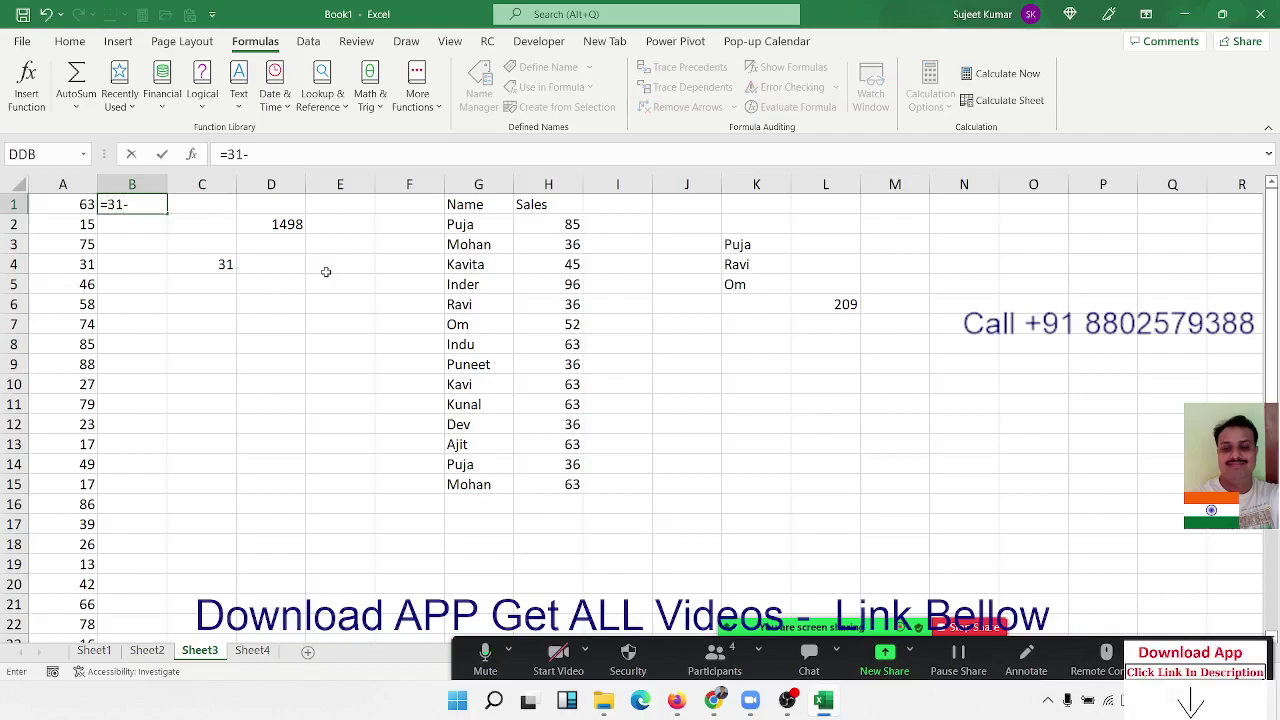
{"action": "key", "text": "Left"}
{"action": "key", "text": "ctrl+Return"}
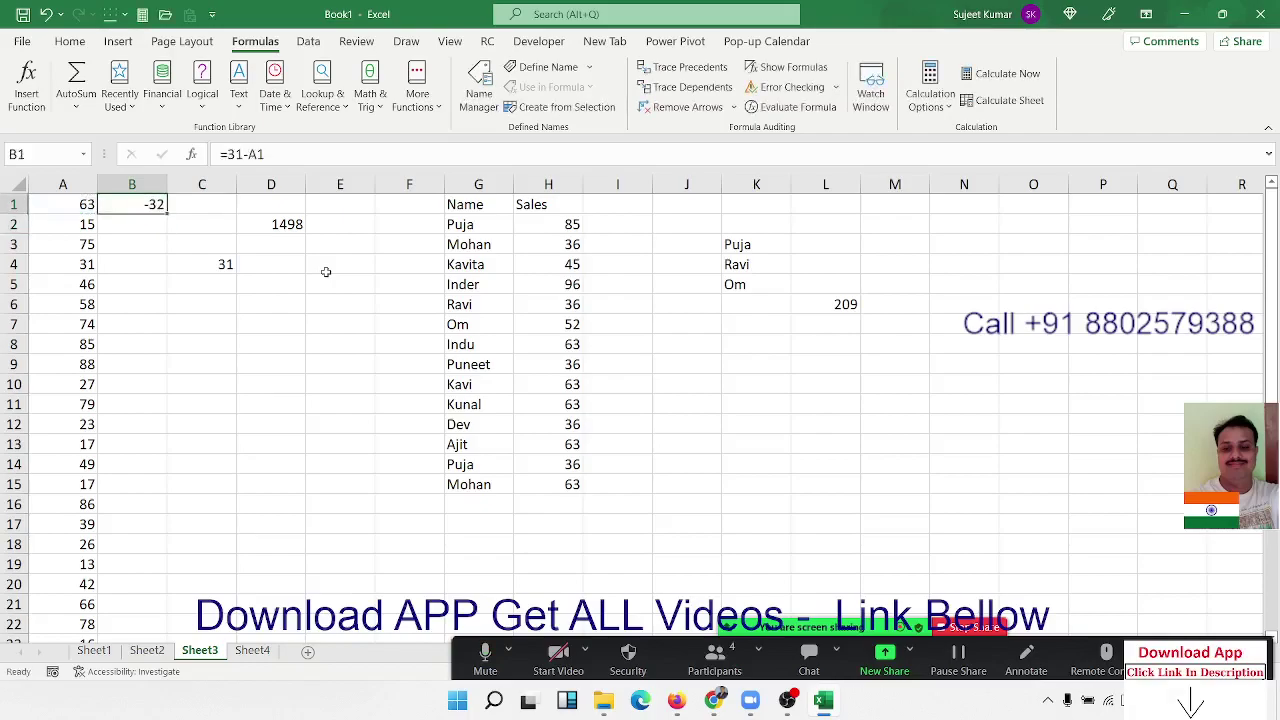
{"action": "left_click", "coordinate": [228, 154]}
{"action": "type", "text": "ab"}
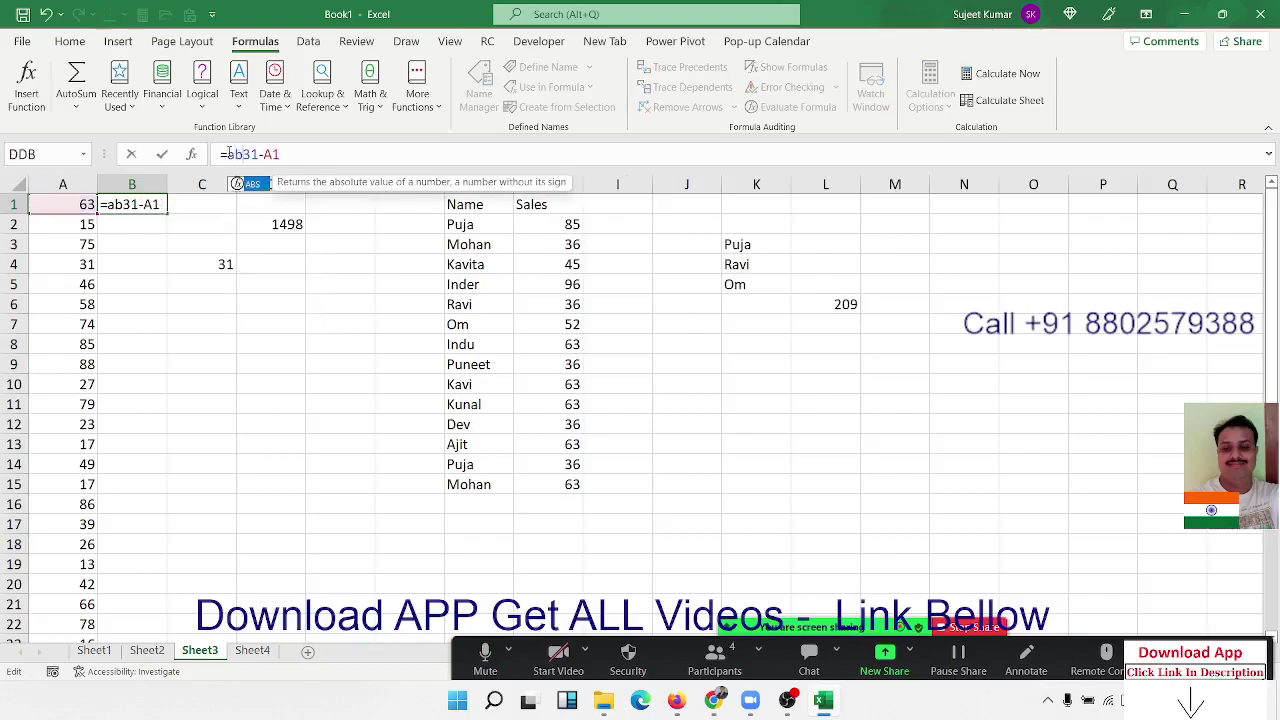
{"action": "key", "text": "Tab"}
{"action": "key", "text": "Return"}
{"action": "key", "text": "Up"}
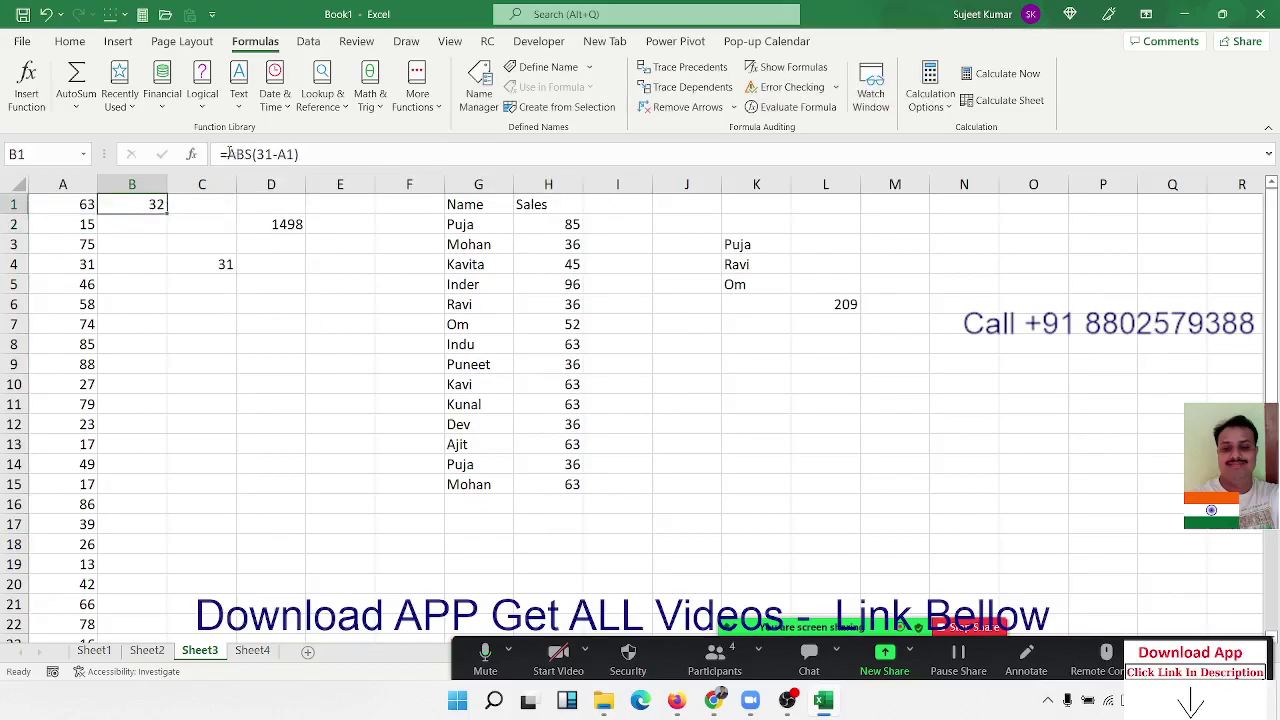
{"action": "double_click", "coordinate": [167, 213]}
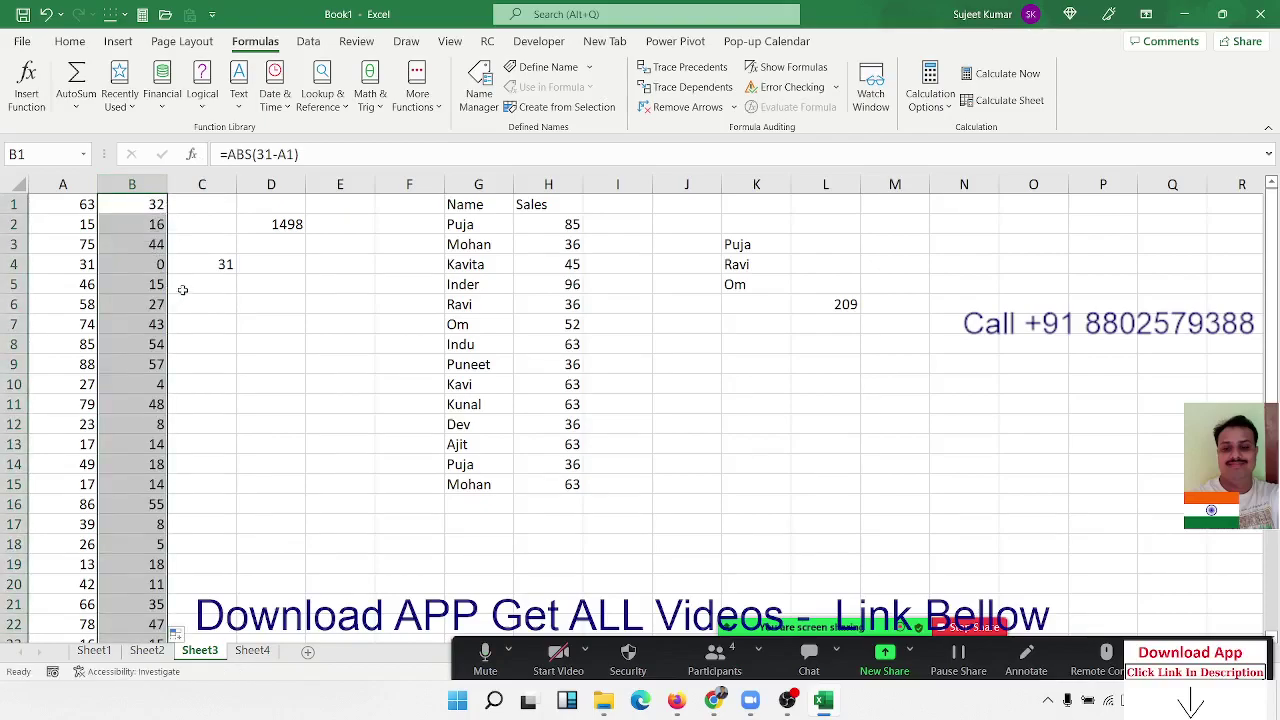
- Change the target value in C4 from 31 to 30
{"action": "double_click", "coordinate": [202, 265]}
{"action": "key", "text": "BackSpace"}
{"action": "type", "text": "0"}
{"action": "key", "text": "Return"}
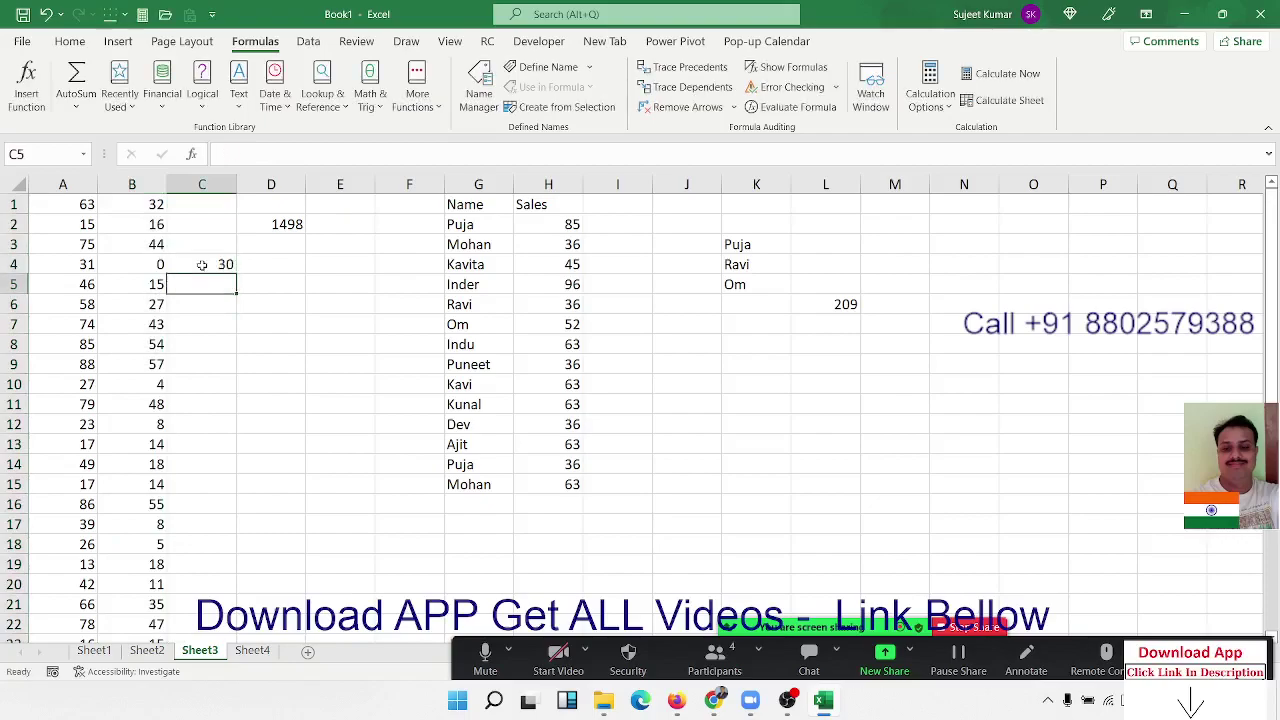
{"action": "left_click", "coordinate": [202, 265]}
- Update B1 to =ABS(30-A1) and refill it down column B
{"action": "left_click", "coordinate": [160, 203]}
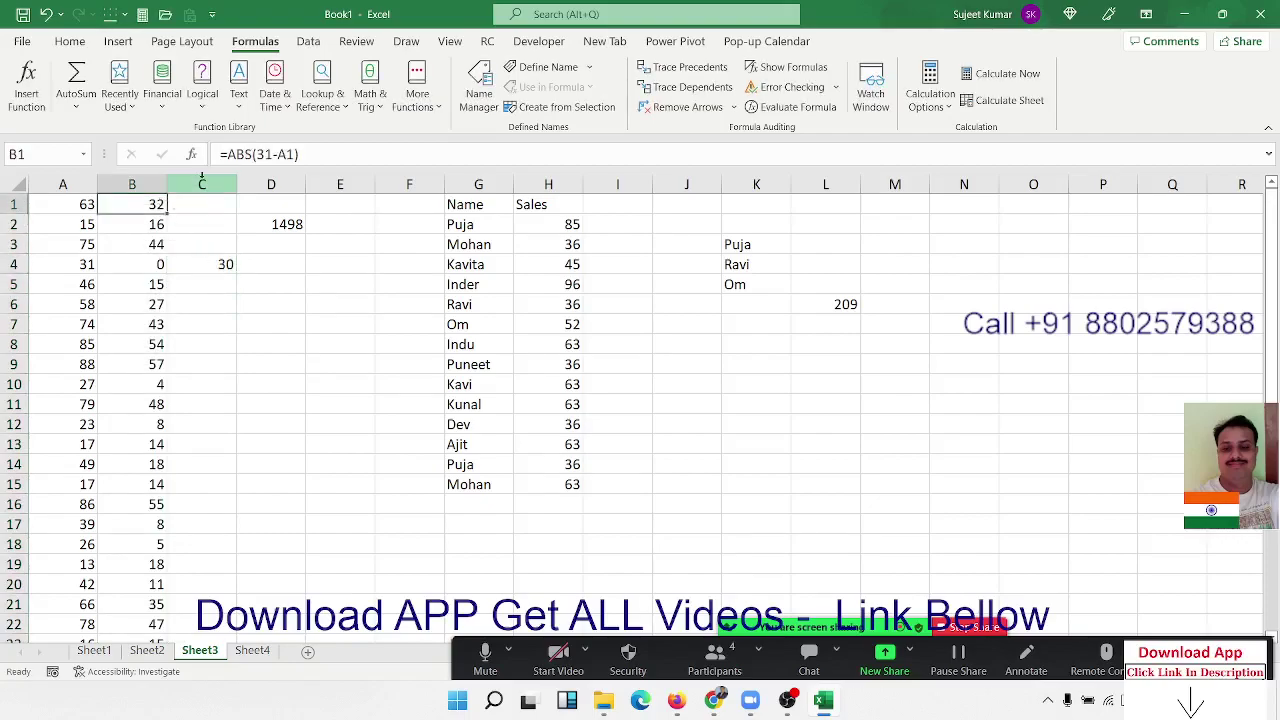
{"action": "left_click", "coordinate": [270, 154]}
{"action": "key", "text": "BackSpace"}
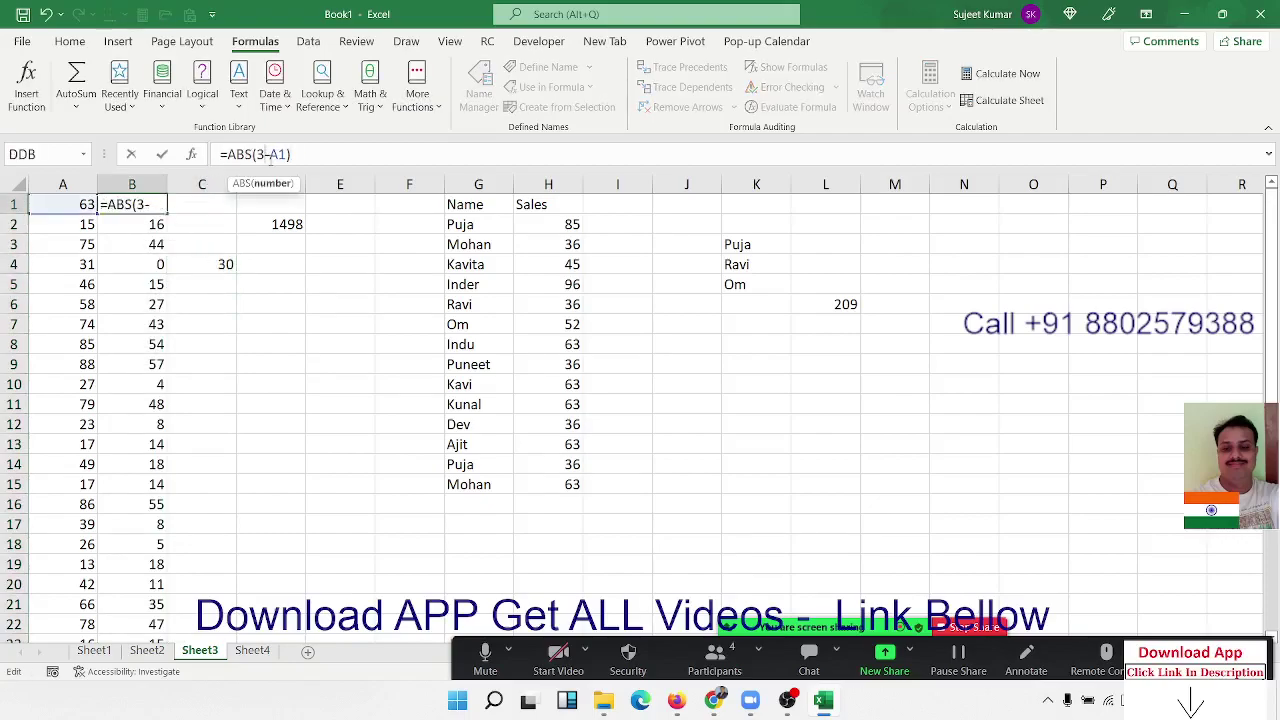
{"action": "type", "text": "0"}
{"action": "key", "text": "ctrl+Return"}
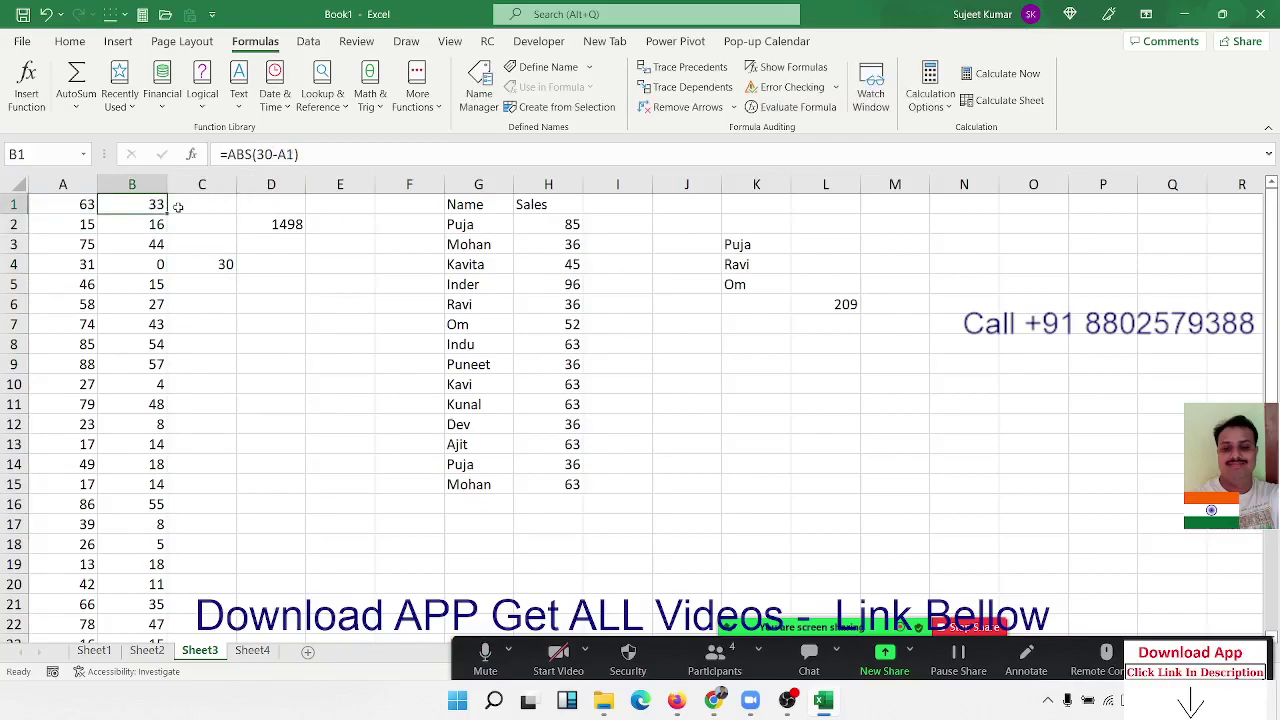
{"action": "double_click", "coordinate": [168, 208]}
{"action": "left_click", "coordinate": [238, 285]}
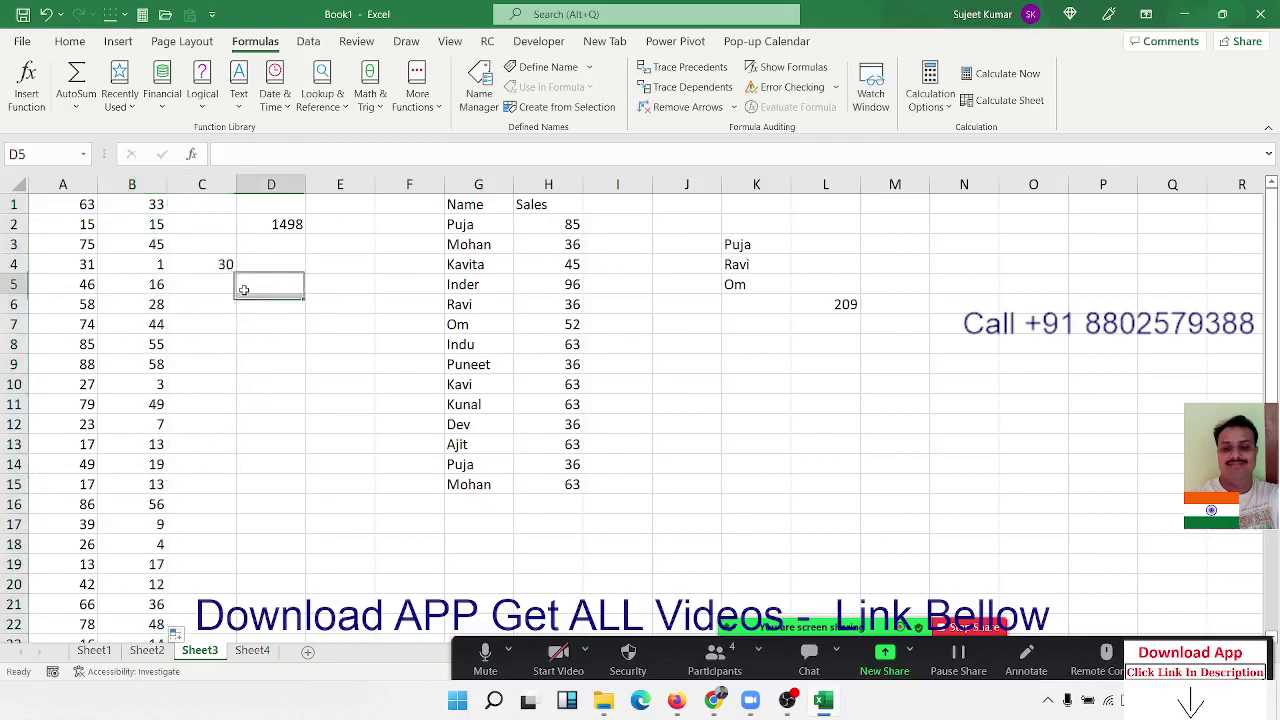
- Enter =MIN(B:B) in D5 to get the smallest difference, 1
{"action": "type", "text": "="}
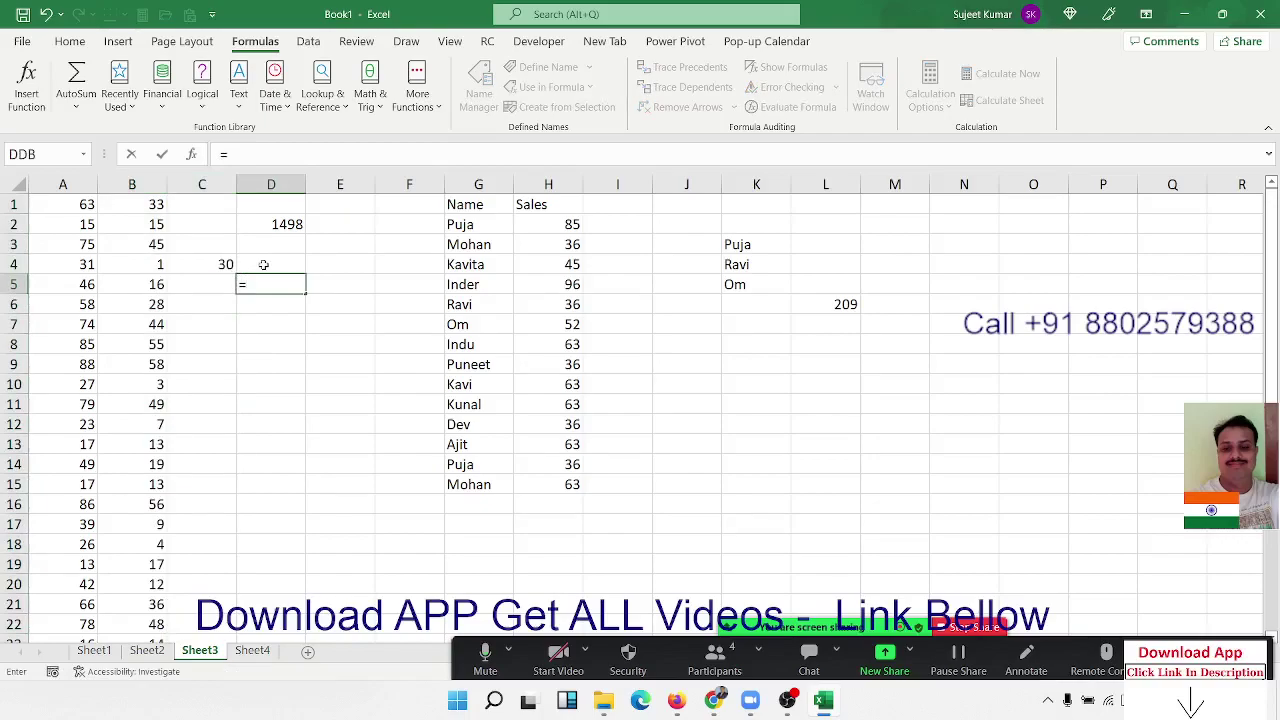
{"action": "type", "text": "min"}
{"action": "key", "text": "Tab"}
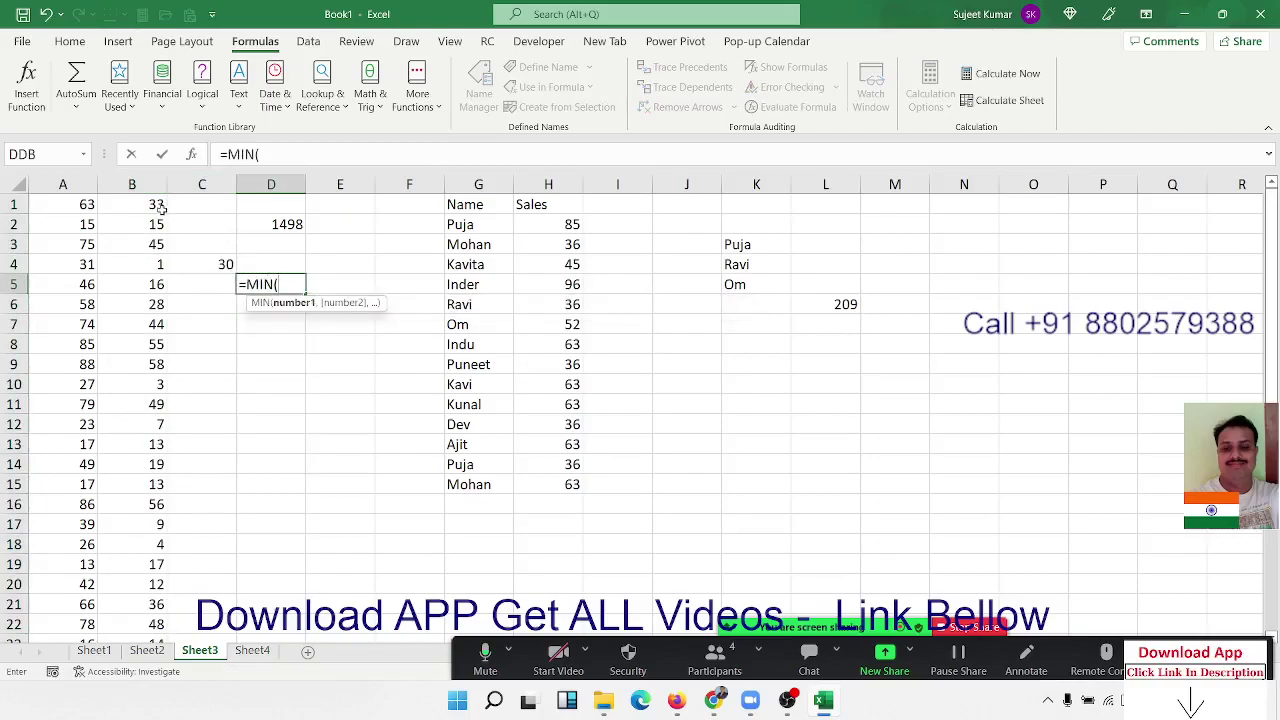
{"action": "left_click", "coordinate": [140, 183]}
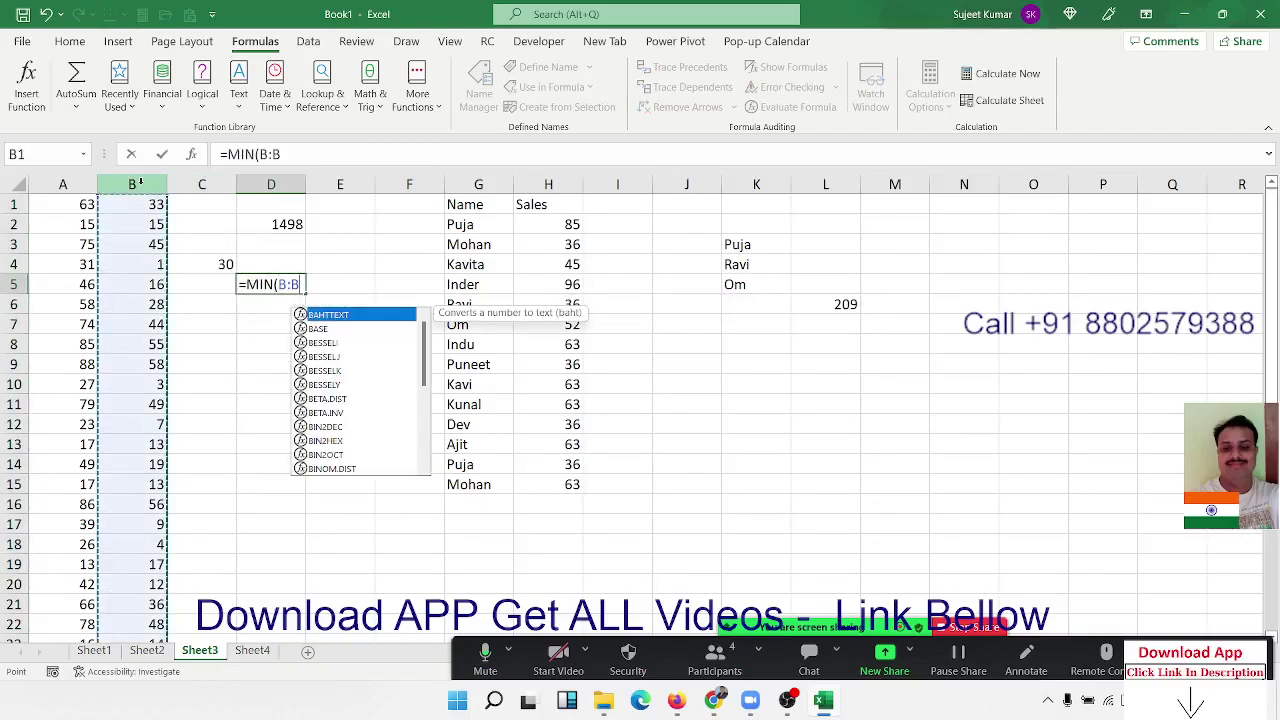
{"action": "key", "text": "Return"}
{"action": "key", "text": "Up"}
- Enter =MATCH(D5,B:B,0) in E5, returning row 4
{"action": "key", "text": "Right"}
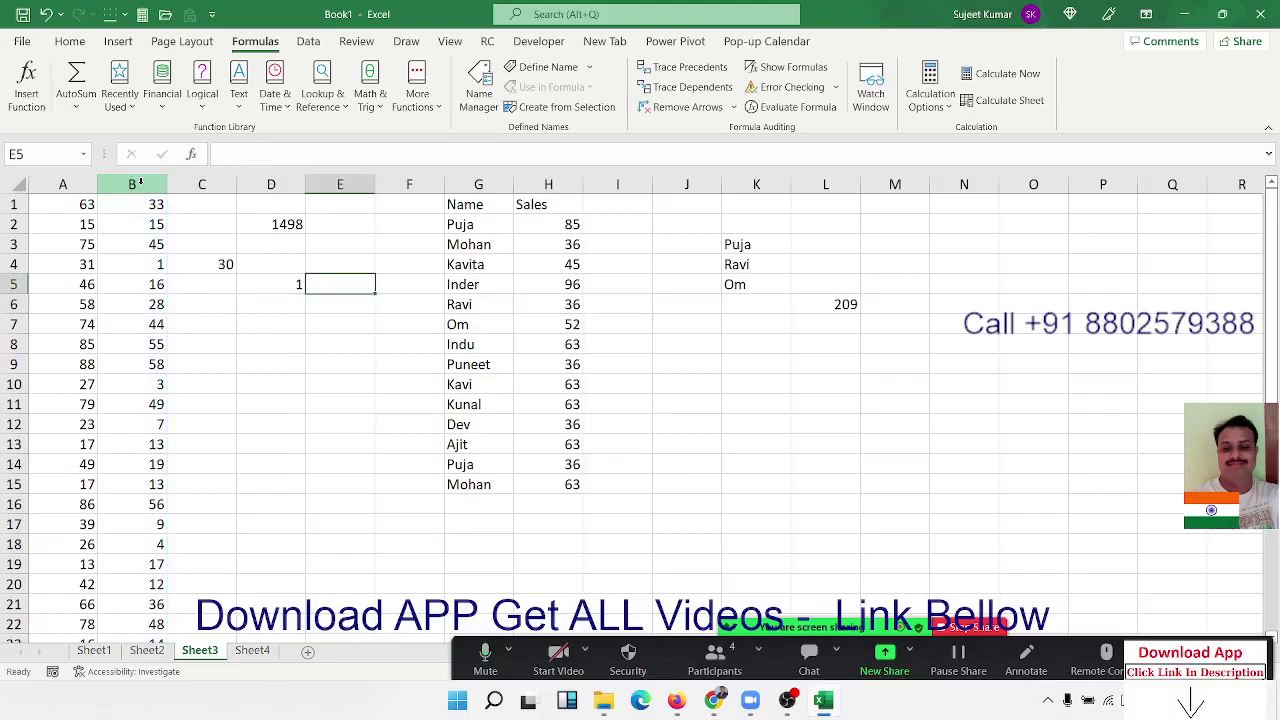
{"action": "type", "text": "=matc"}
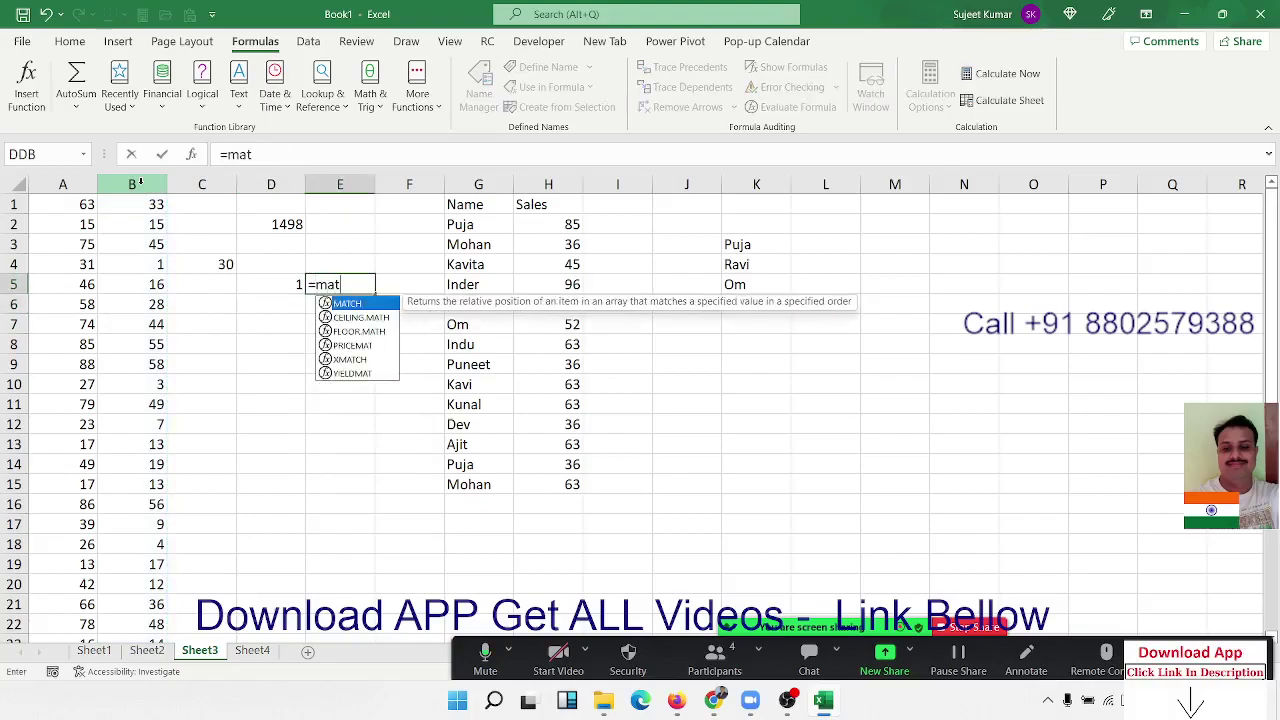
{"action": "key", "text": "Tab"}
{"action": "key", "text": "Left"}
{"action": "type", "text": ","}
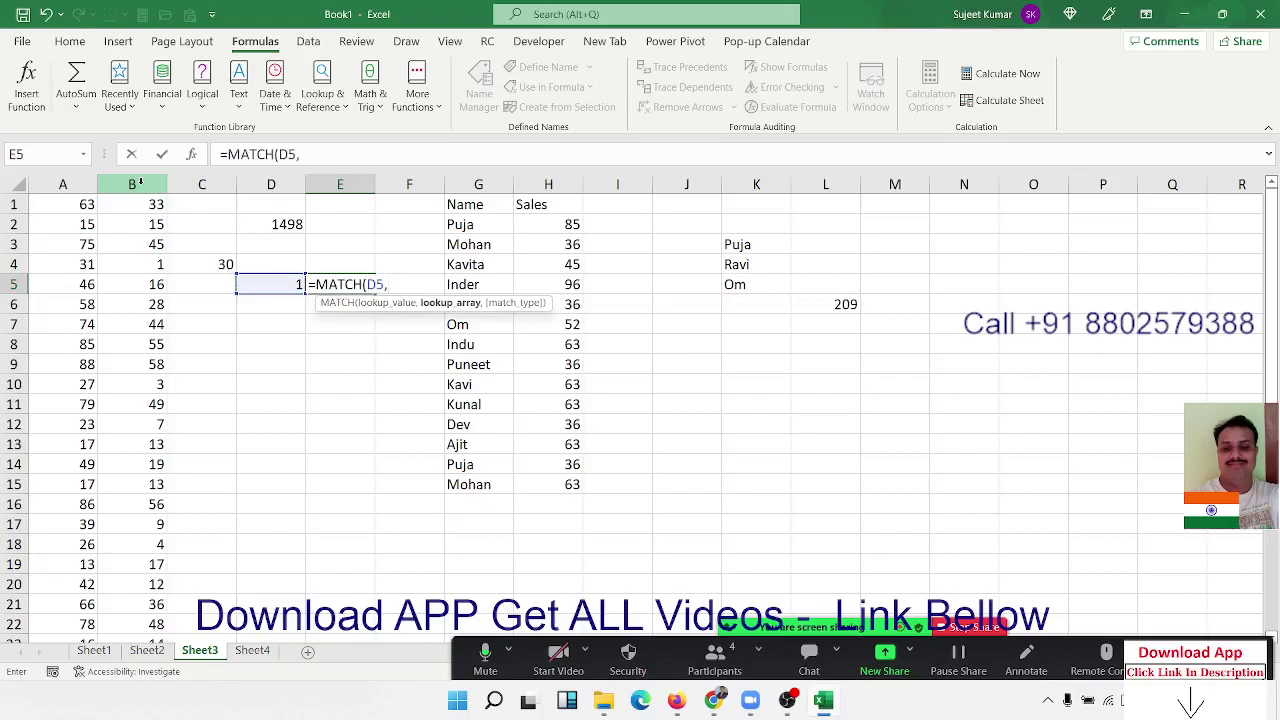
{"action": "key", "text": "Left"}
{"action": "key", "text": "Left"}
{"action": "key", "text": "Left"}
{"action": "left_click", "coordinate": [140, 183]}
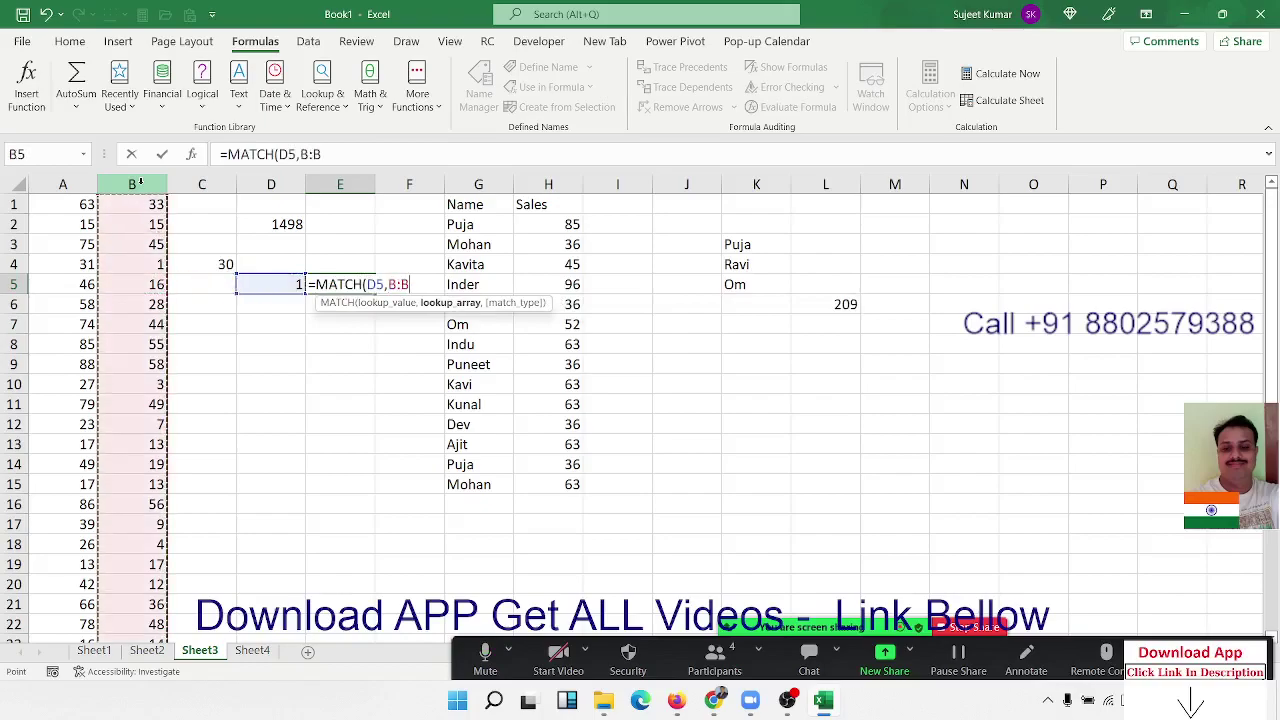
{"action": "type", "text": ",0"}
{"action": "key", "text": "Return"}
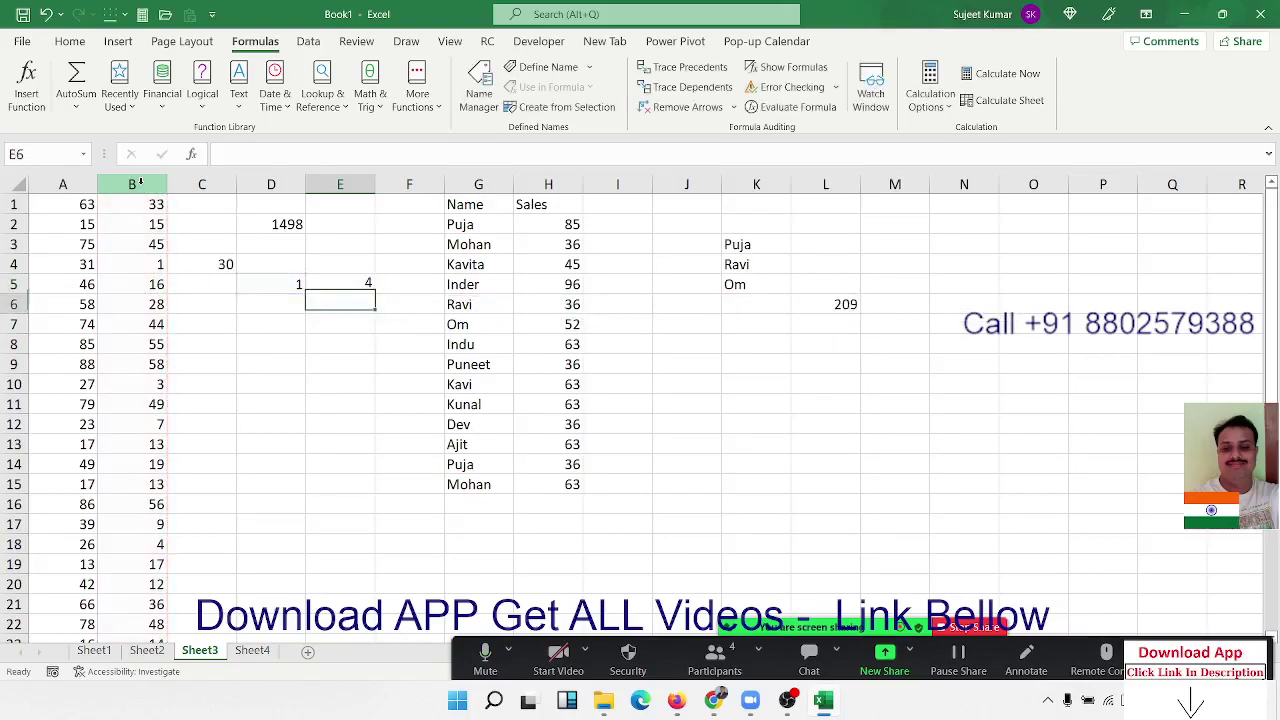
- Enter =INDEX(A:A,E5) in E6, returning 31
{"action": "type", "text": "="}
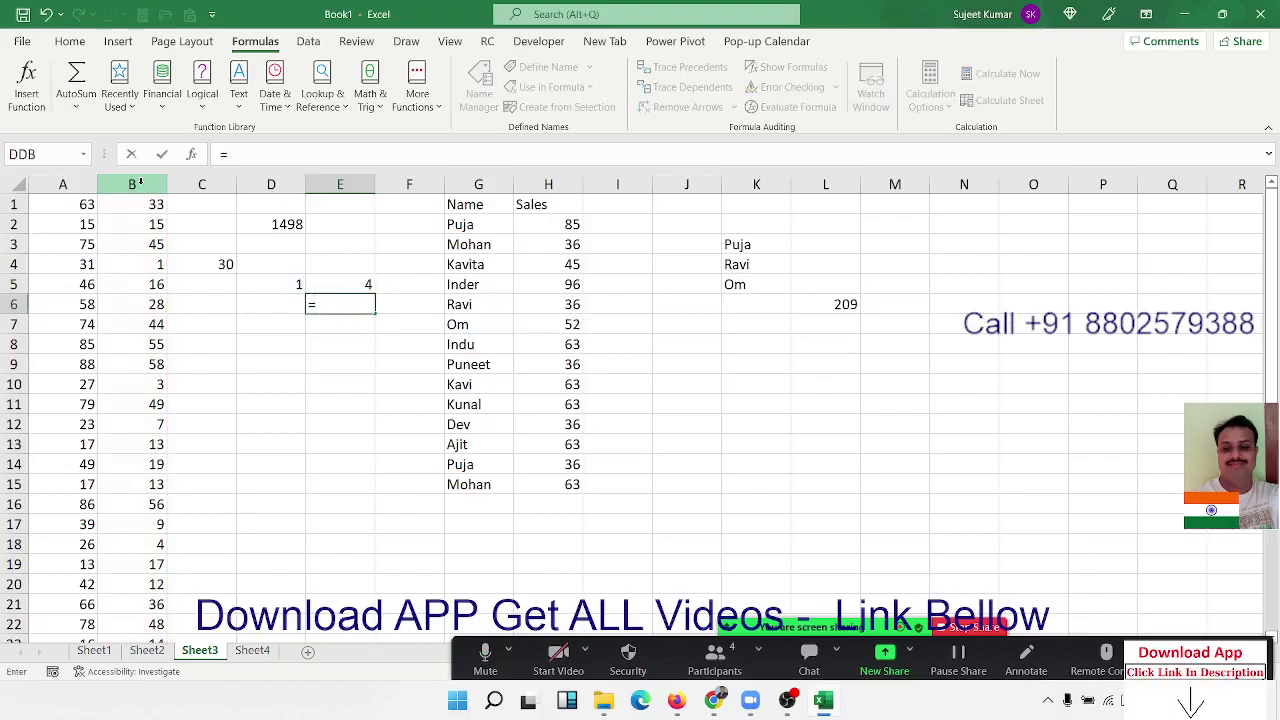
{"action": "type", "text": "ind"}
{"action": "key", "text": "Tab"}
{"action": "key", "text": "Left"}
{"action": "key", "text": "Left"}
{"action": "key", "text": "Left"}
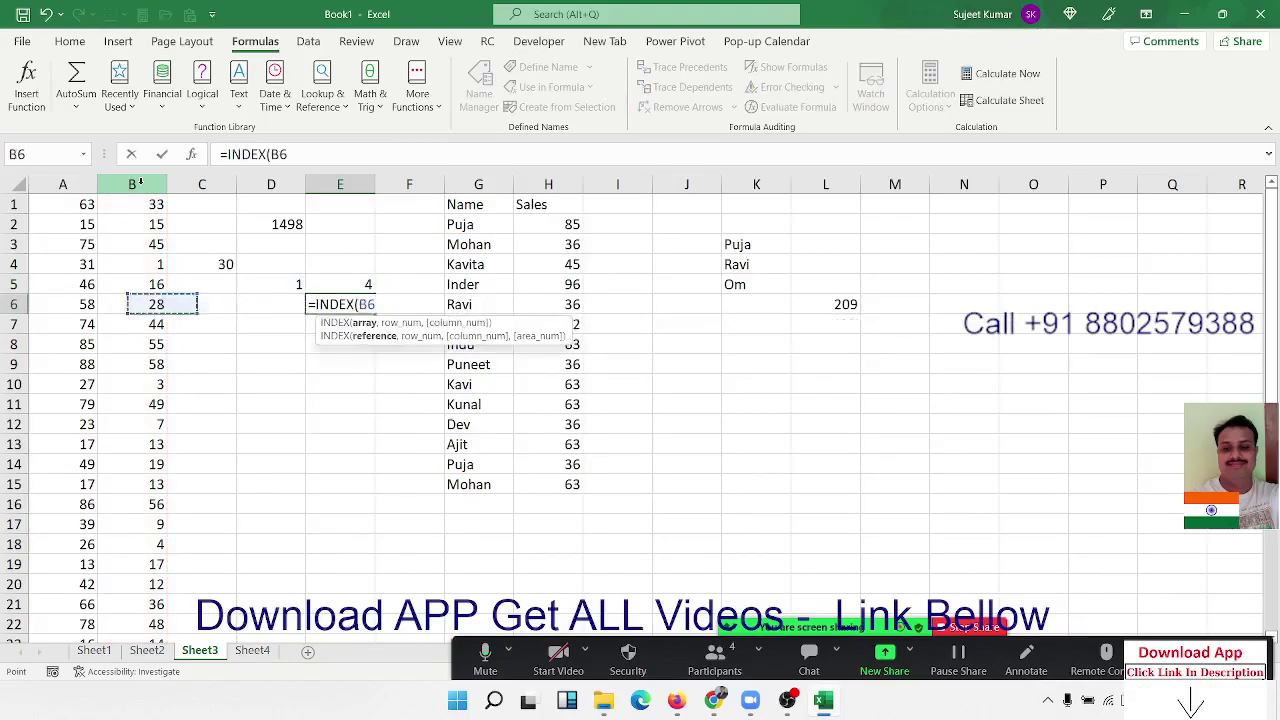
{"action": "key", "text": "Left"}
{"action": "key", "text": "ctrl+space"}
{"action": "type", "text": ","}
{"action": "key", "text": "Up"}
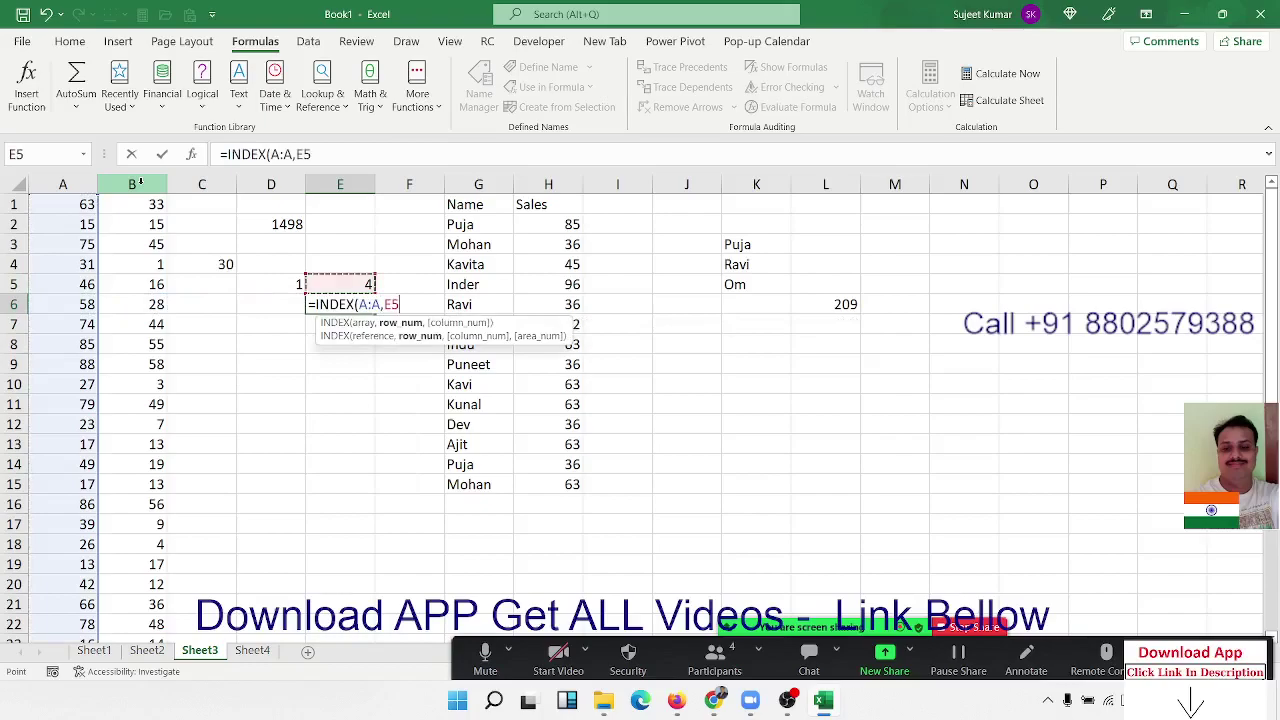
{"action": "key", "text": "Return"}
{"action": "key", "text": "Up"}
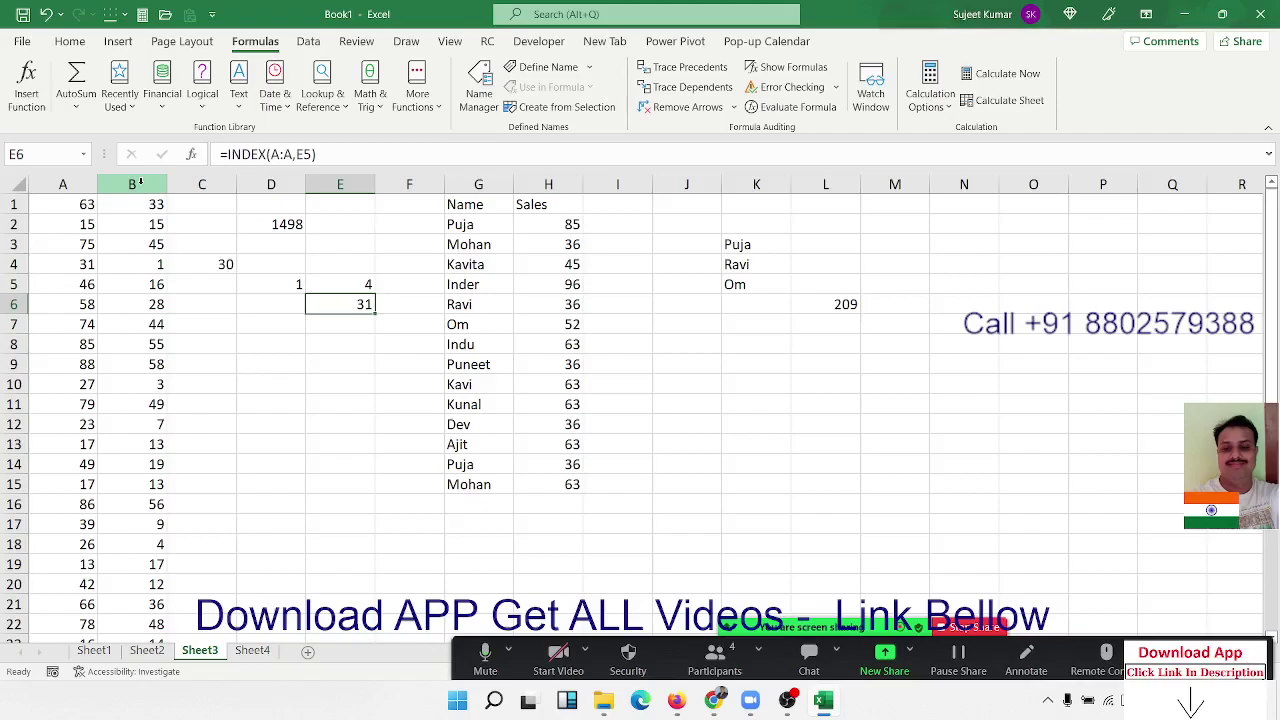
{"action": "key", "text": "Up"}
{"action": "key", "text": "Up"}
{"action": "key", "text": "Left"}
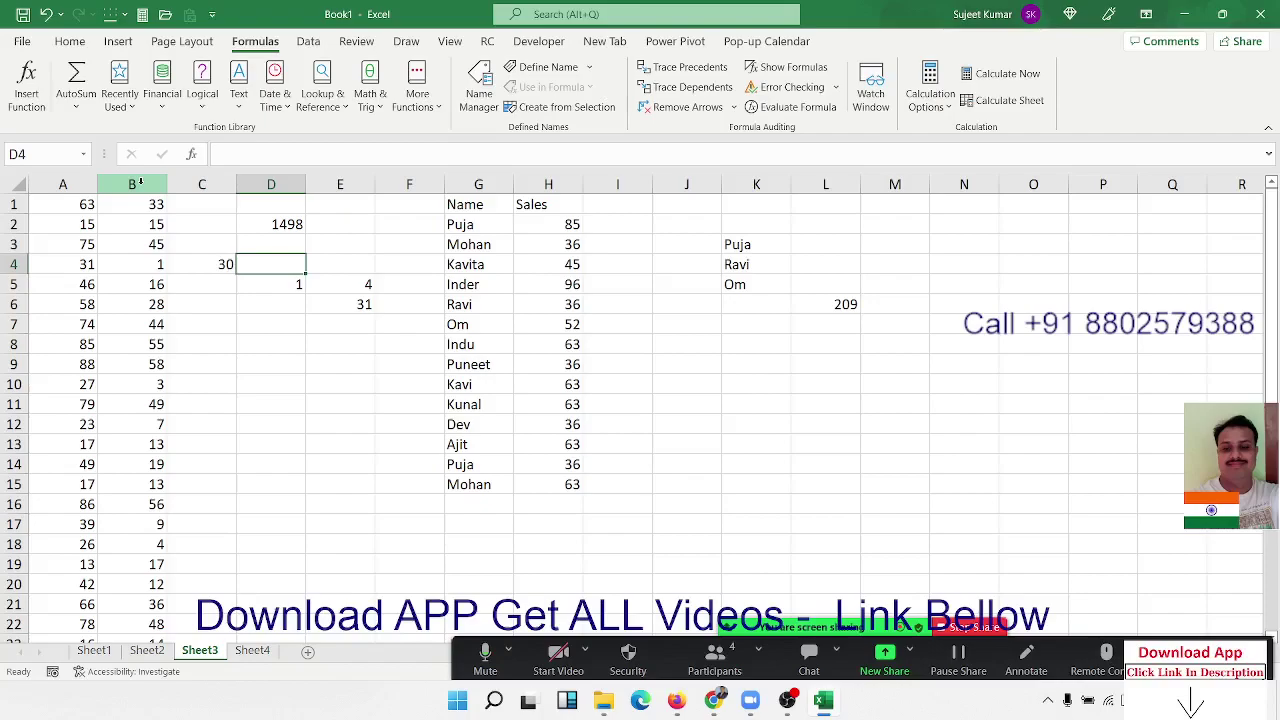
- Clear the helper values in column B and the results in D5:E6
{"action": "key", "text": "Left"}
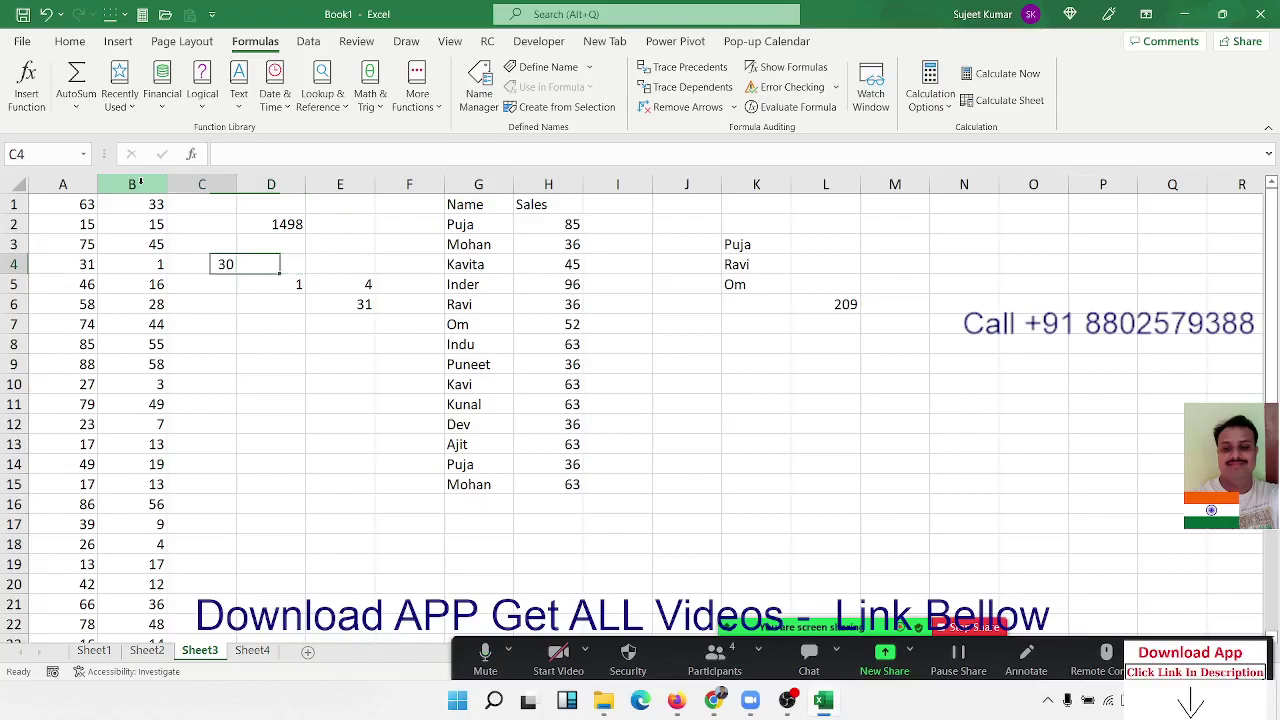
{"action": "key", "text": "Left"}
{"action": "key", "text": "ctrl+space"}
{"action": "key", "text": "Delete"}
{"action": "key", "text": "Right"}
{"action": "key", "text": "Right"}
{"action": "key", "text": "Right"}
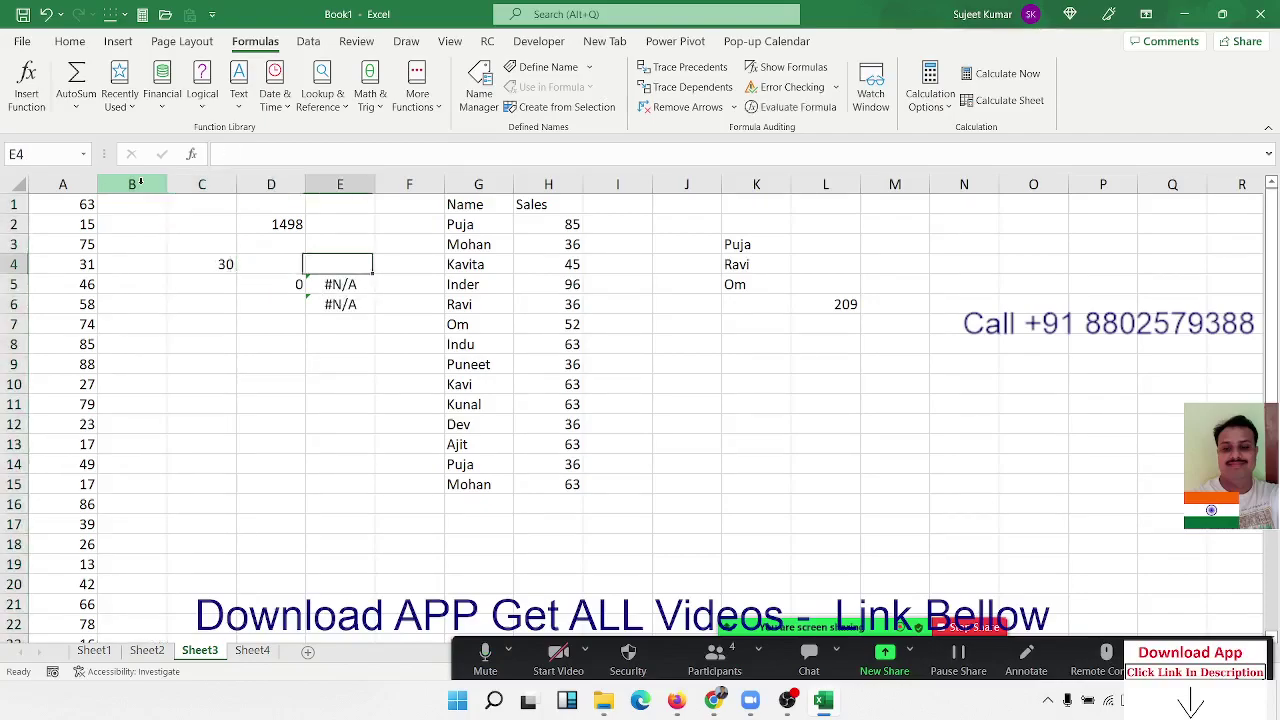
{"action": "key", "text": "Down"}
{"action": "key", "text": "Left"}
{"action": "key", "text": "shift+Right"}
{"action": "key", "text": "shift+Down"}
{"action": "key", "text": "Delete"}
{"action": "key", "text": "Up"}
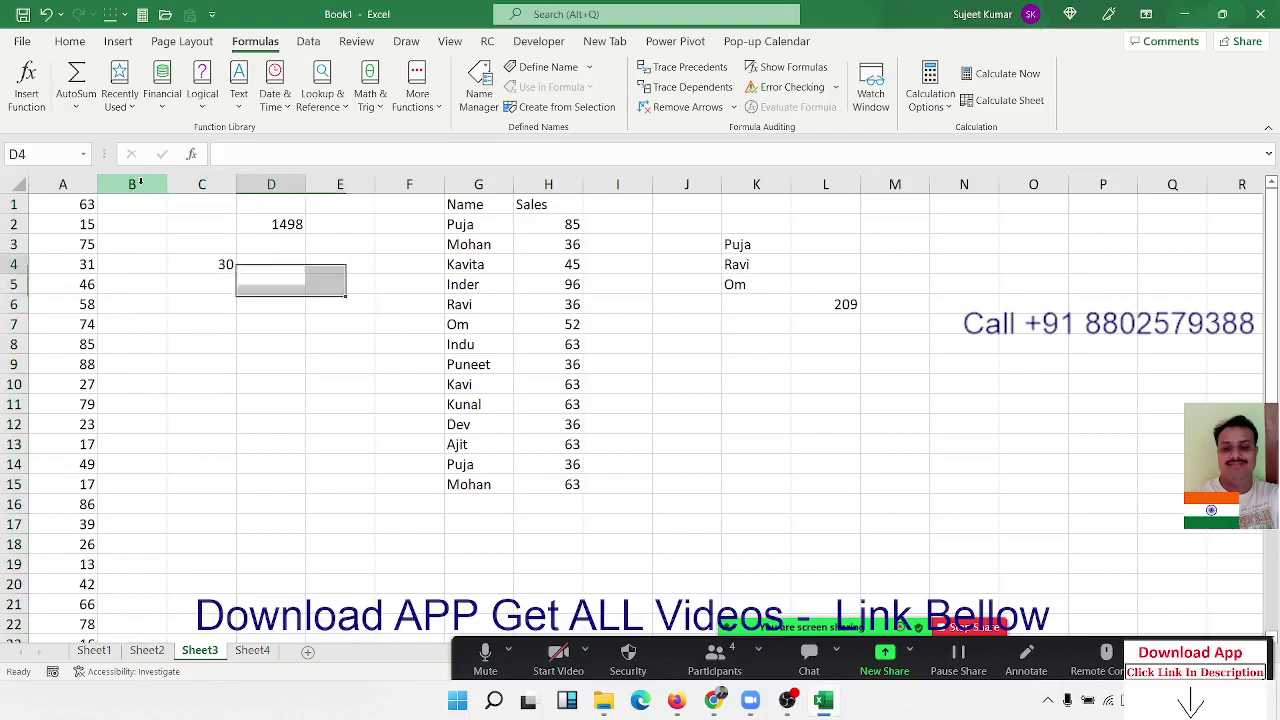
- Start D4's formula as =MATCH(MIN(ABS(C4-A1:A45)),ABS( using the target in C4
{"action": "type", "text": "="}
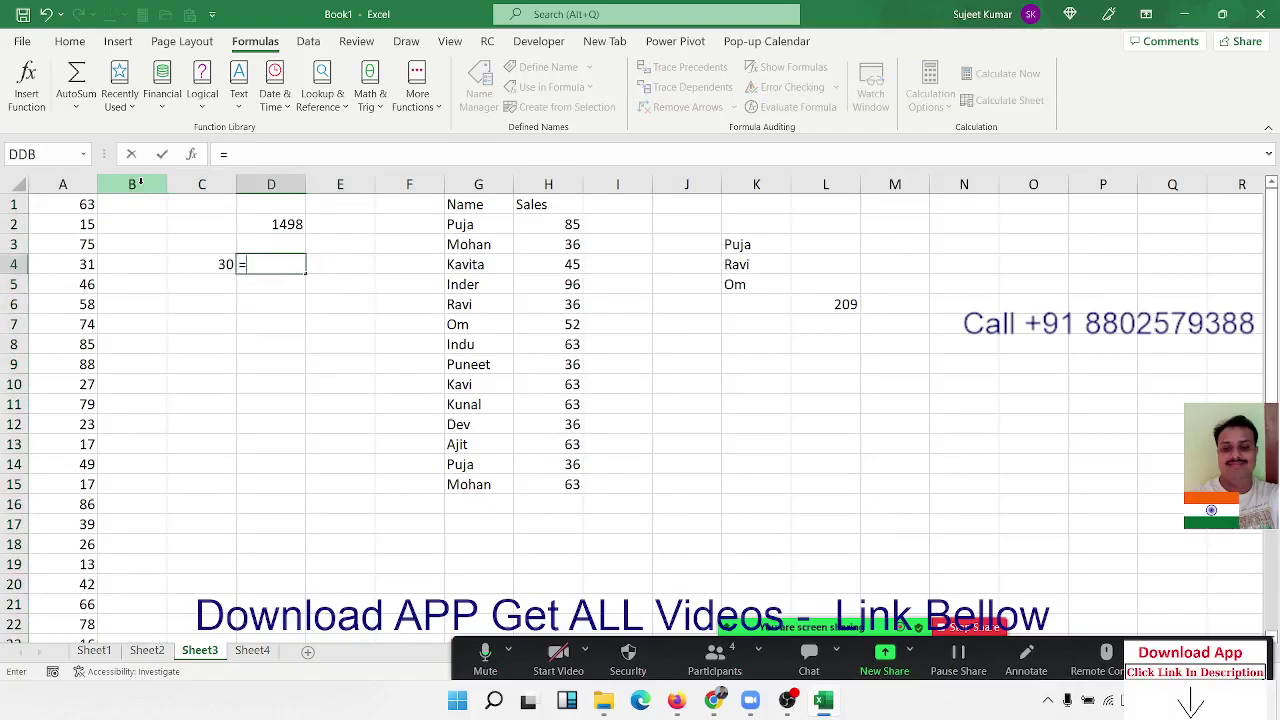
{"action": "type", "text": "ma"}
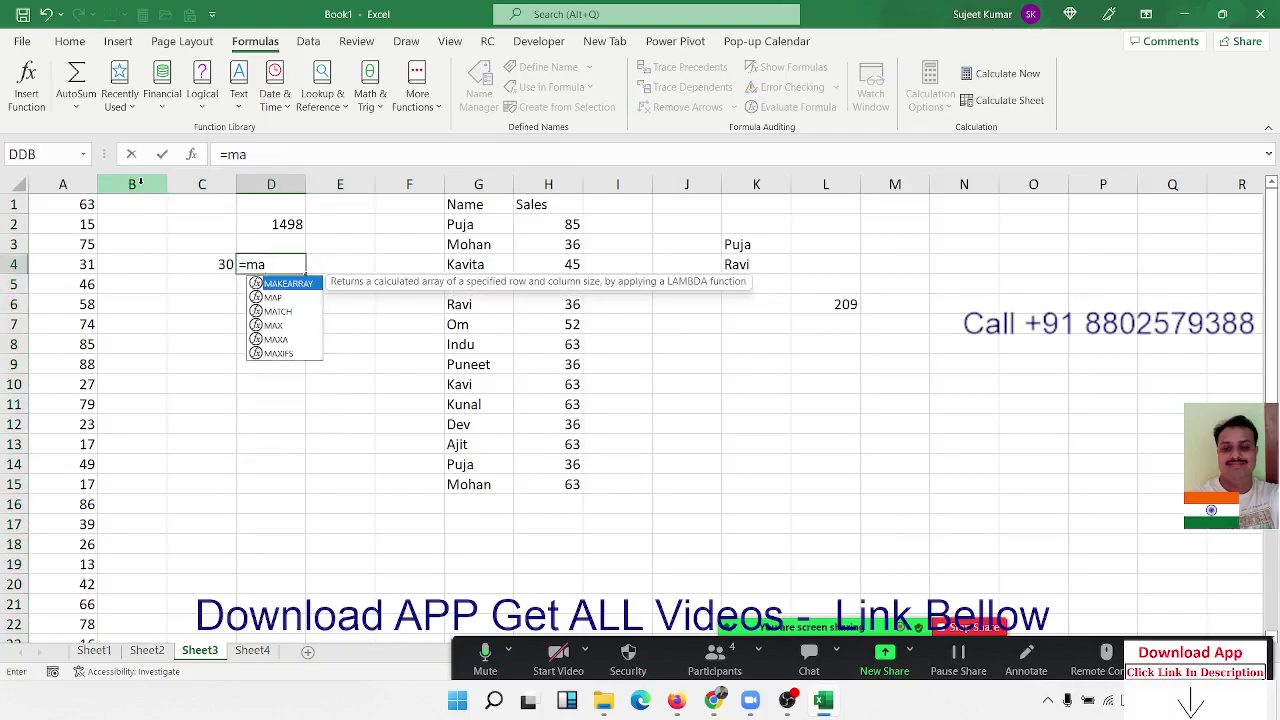
{"action": "key", "text": "Down"}
{"action": "key", "text": "Down"}
{"action": "key", "text": "Tab"}
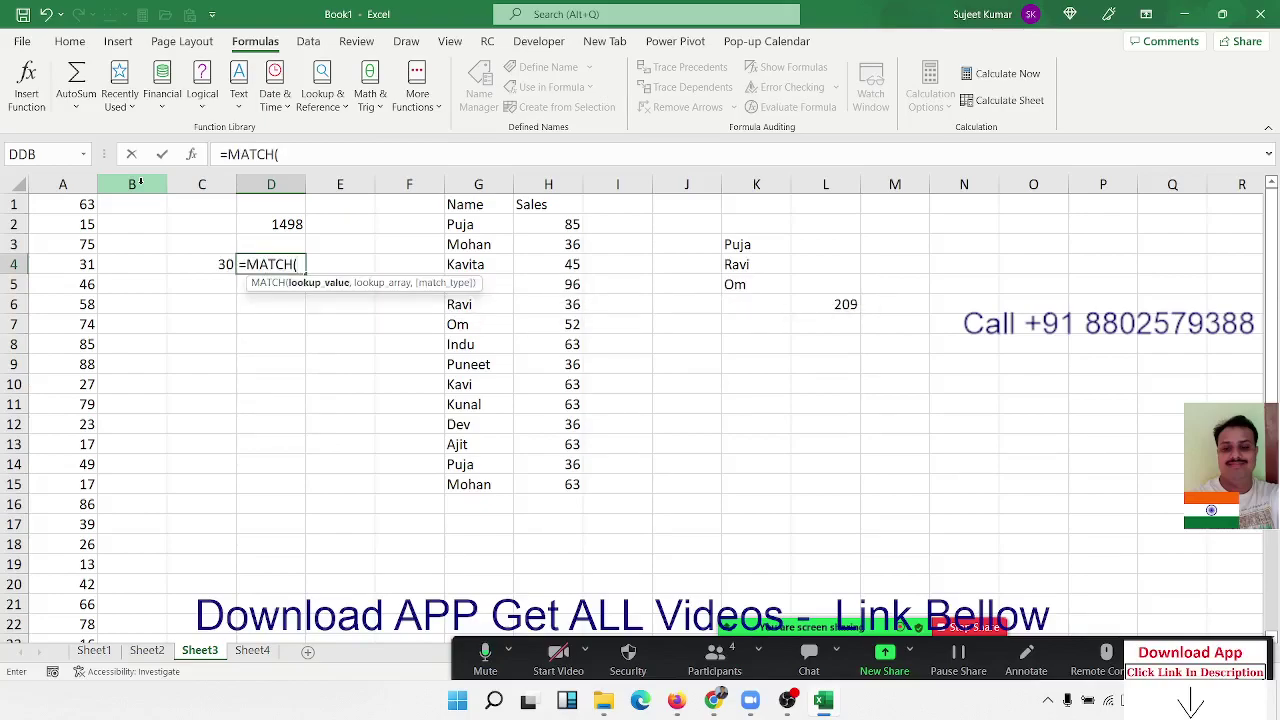
{"action": "type", "text": "min"}
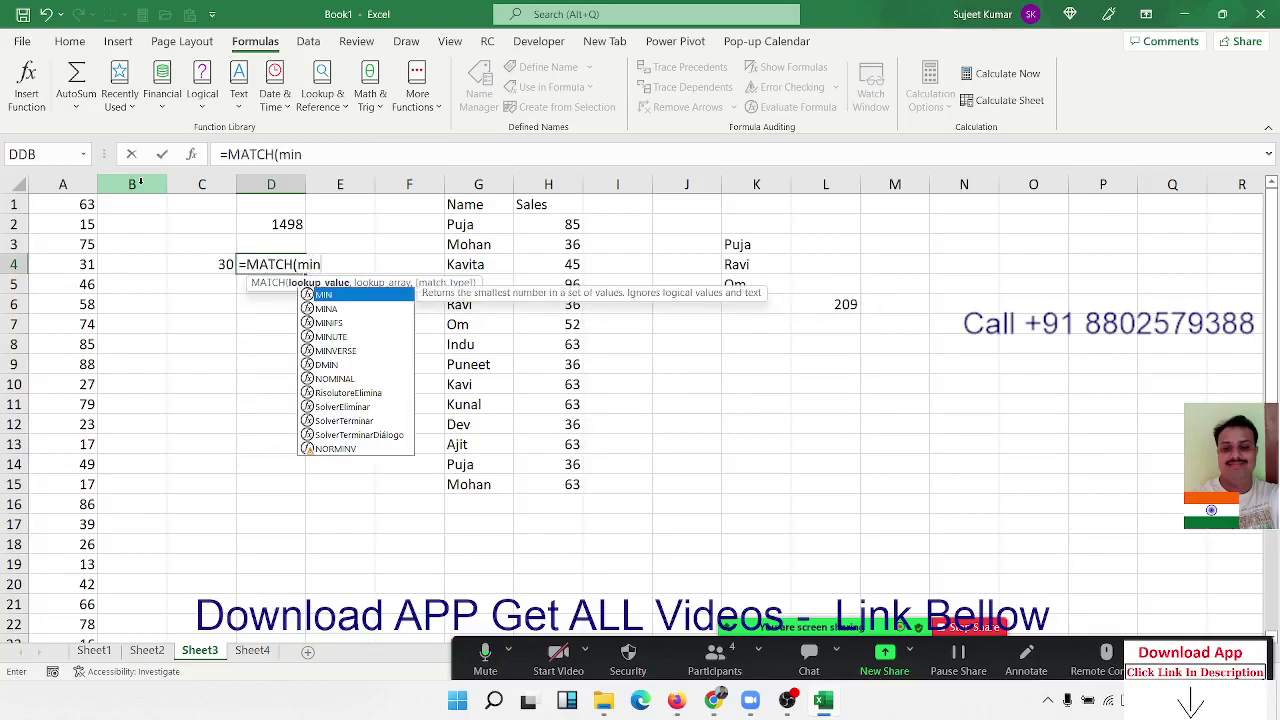
{"action": "key", "text": "Tab"}
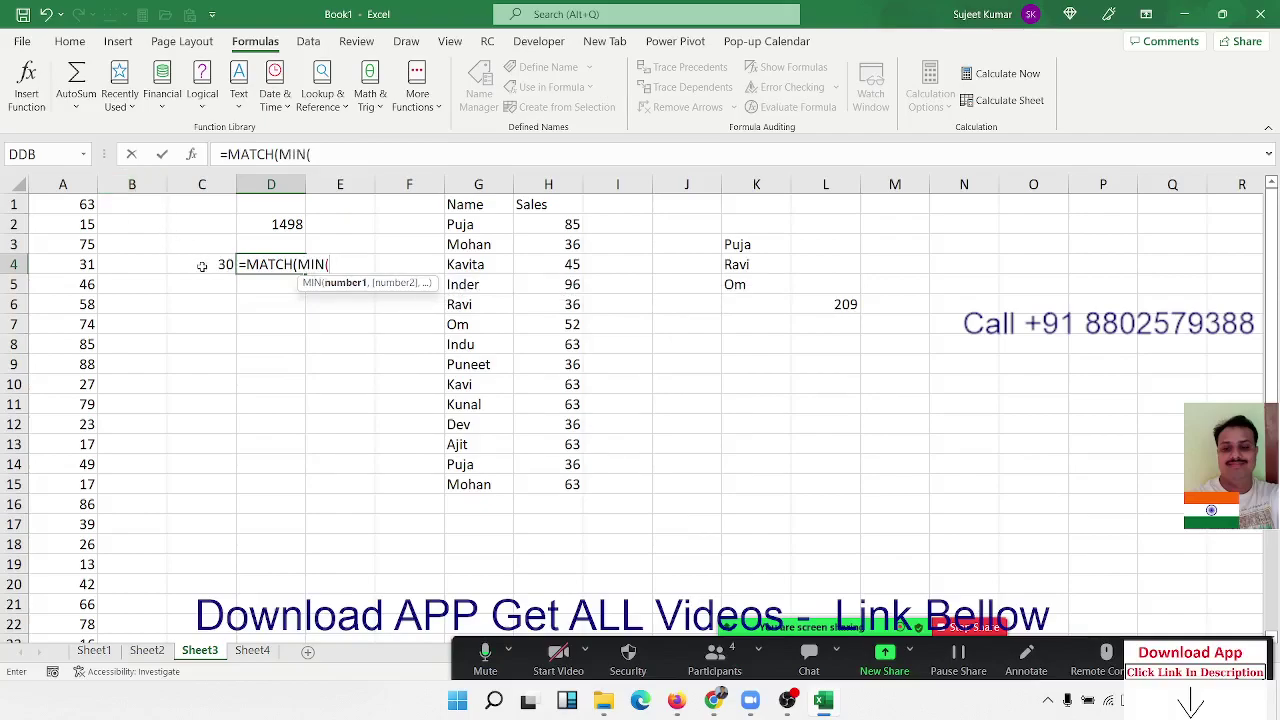
{"action": "type", "text": "ab"}
{"action": "key", "text": "Tab"}
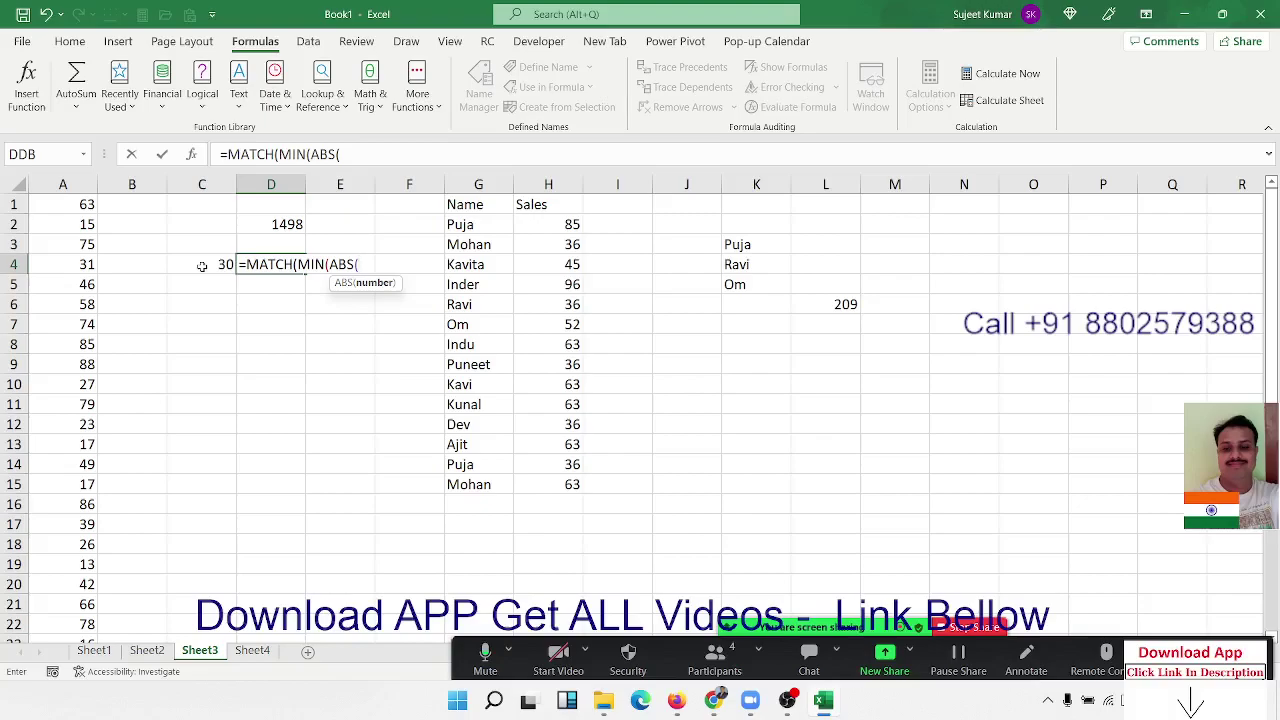
{"action": "left_click", "coordinate": [201, 264]}
{"action": "type", "text": "-"}
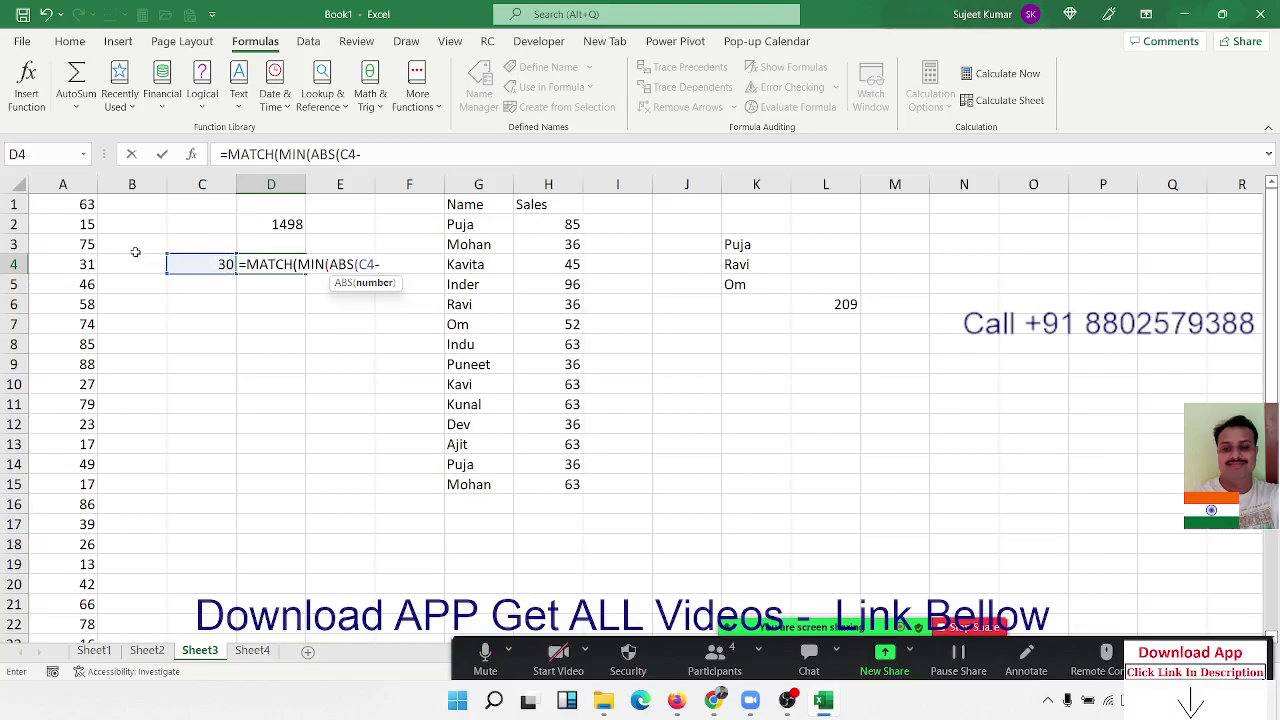
{"action": "left_click", "coordinate": [87, 204]}
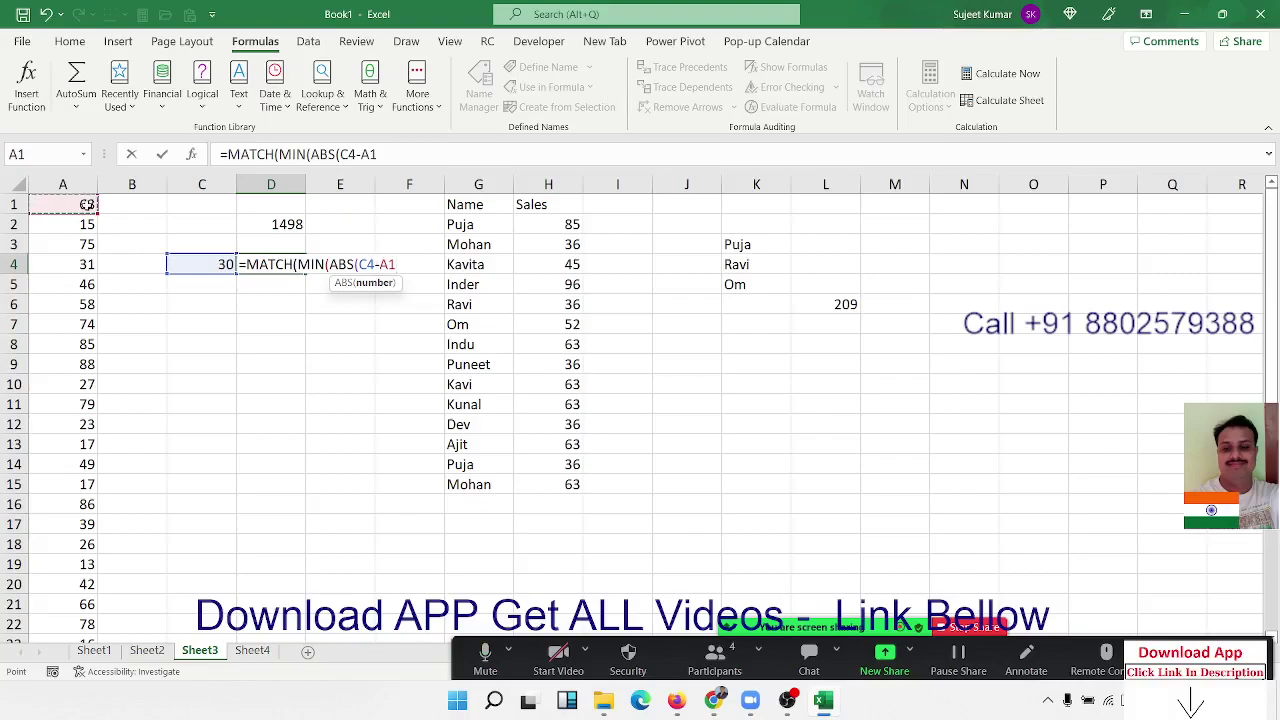
{"action": "left_click_drag", "start_coordinate": [87, 204], "coordinate": [95, 636]}
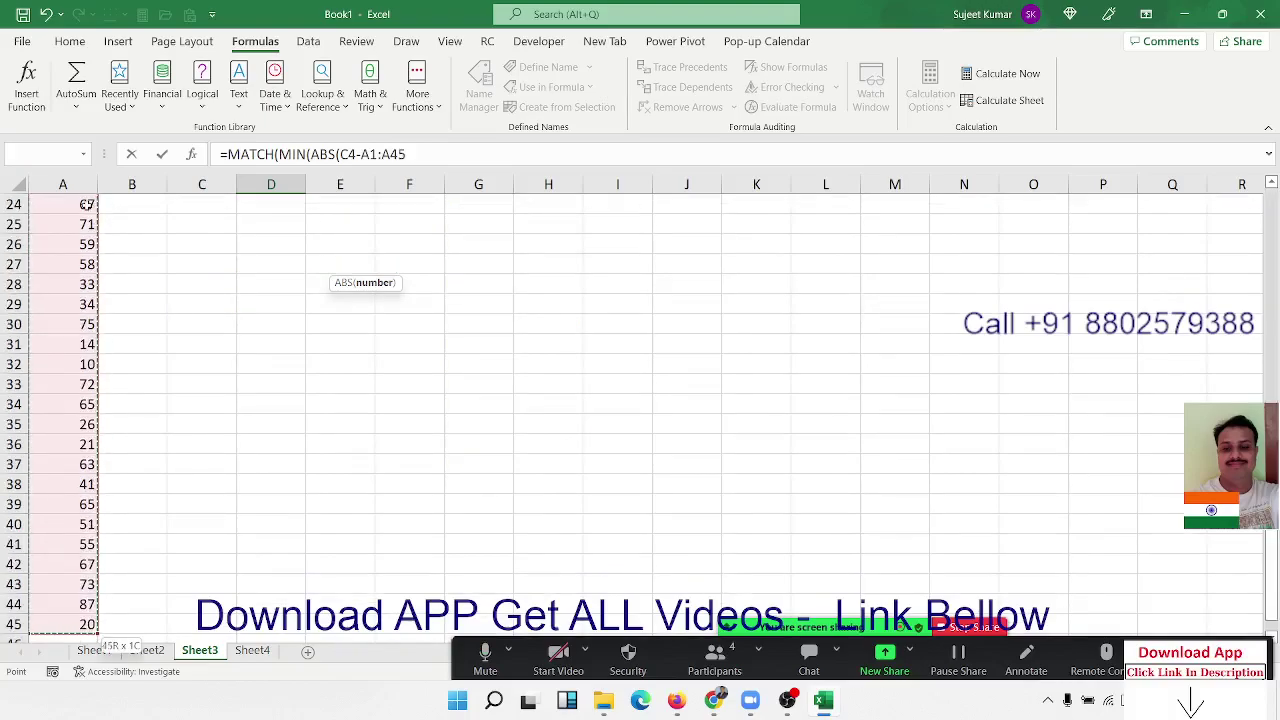
{"action": "type", "text": ")"}
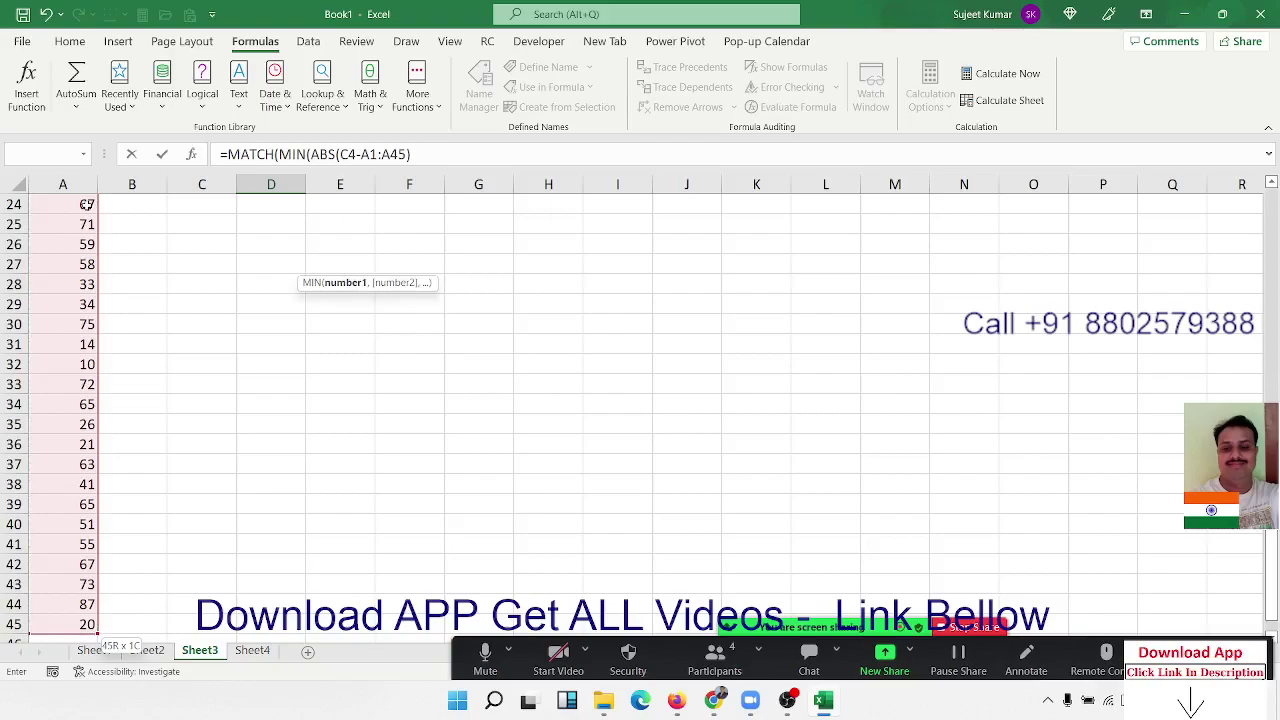
{"action": "type", "text": ")"}
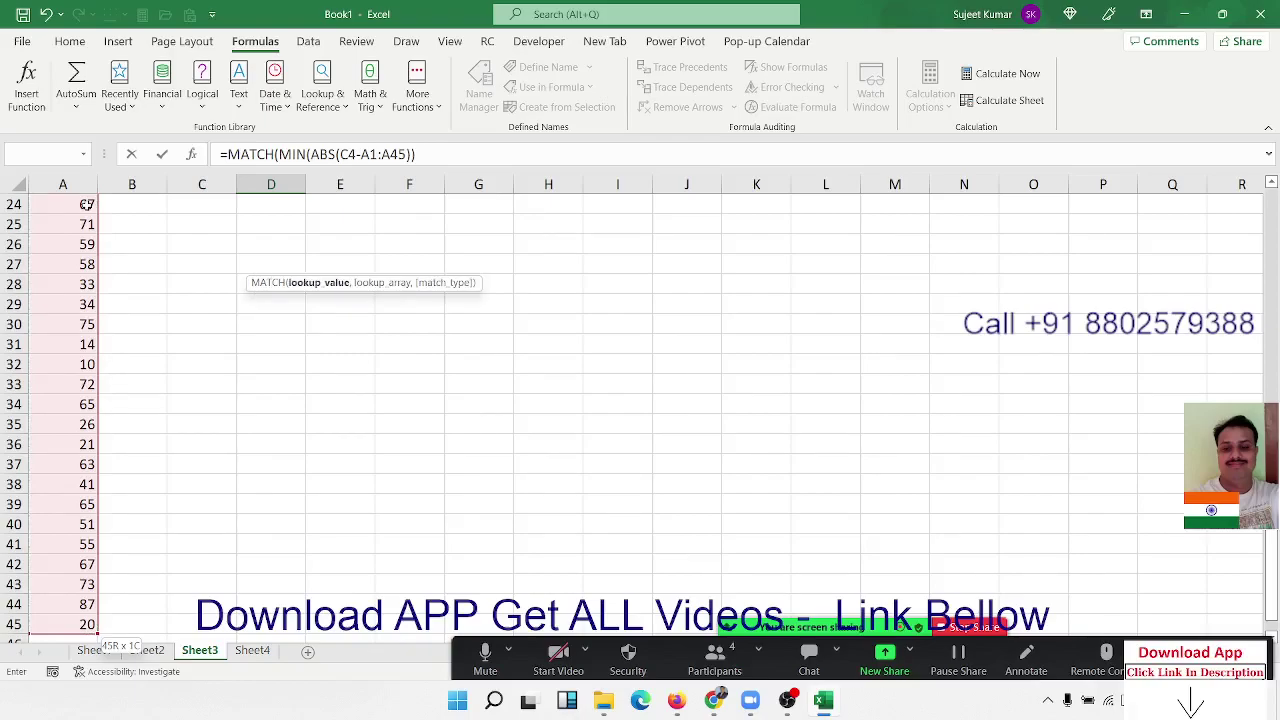
{"action": "type", "text": ","}
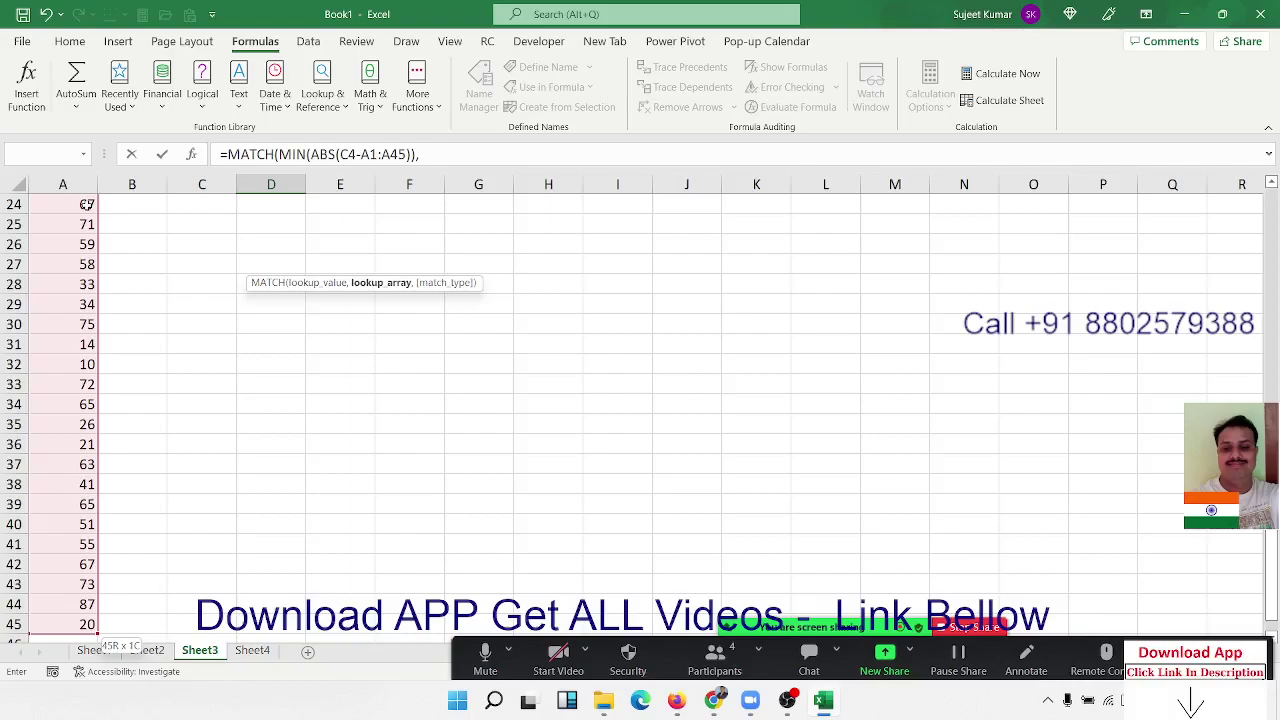
{"action": "type", "text": "ab"}
{"action": "key", "text": "Tab"}
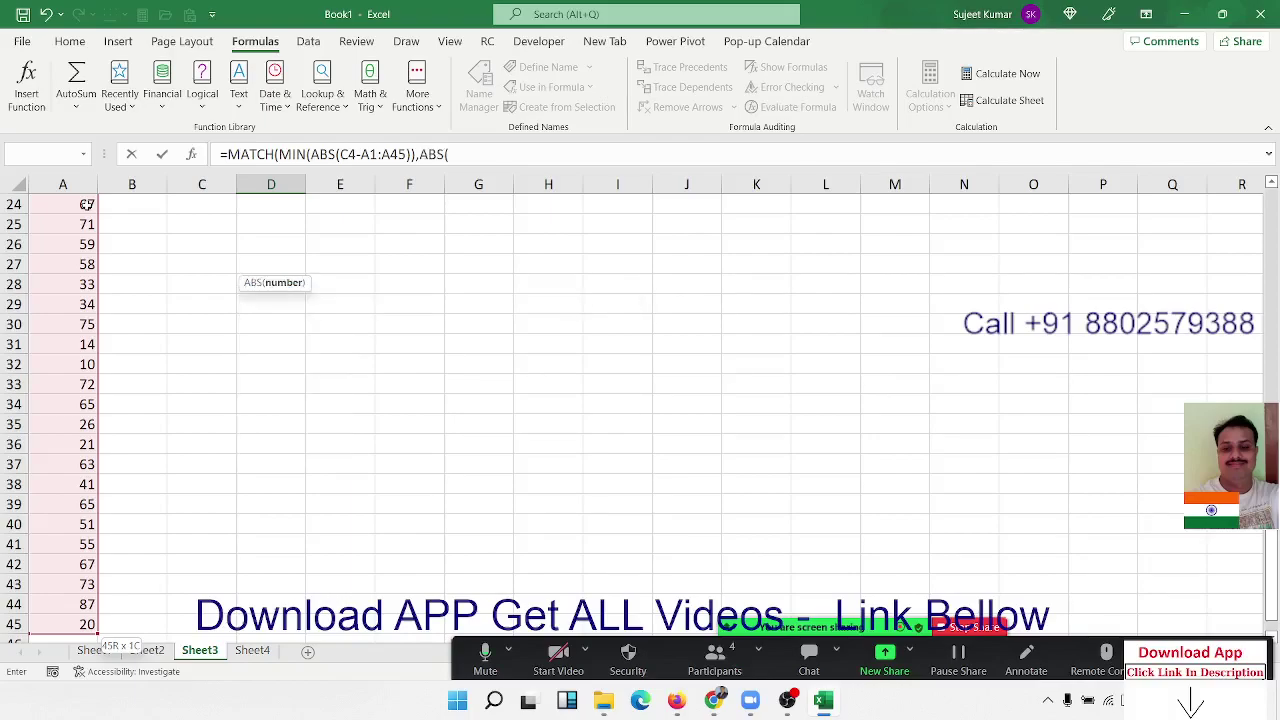
- Complete the second ABS(C4-A1:A45) with match type 0 and enter it, returning 4
{"action": "scroll", "coordinate": [87, 204], "scroll_direction": "up", "scroll_amount": 8}
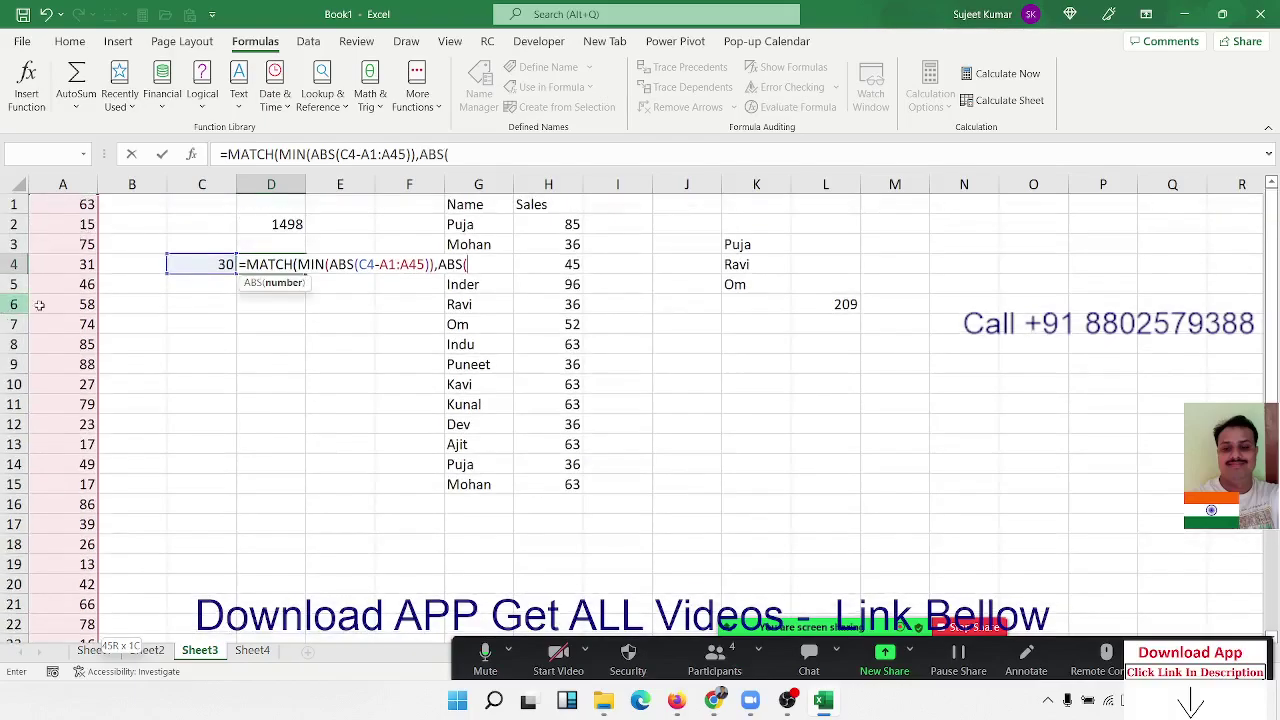
{"action": "left_click", "coordinate": [189, 264]}
{"action": "type", "text": "-"}
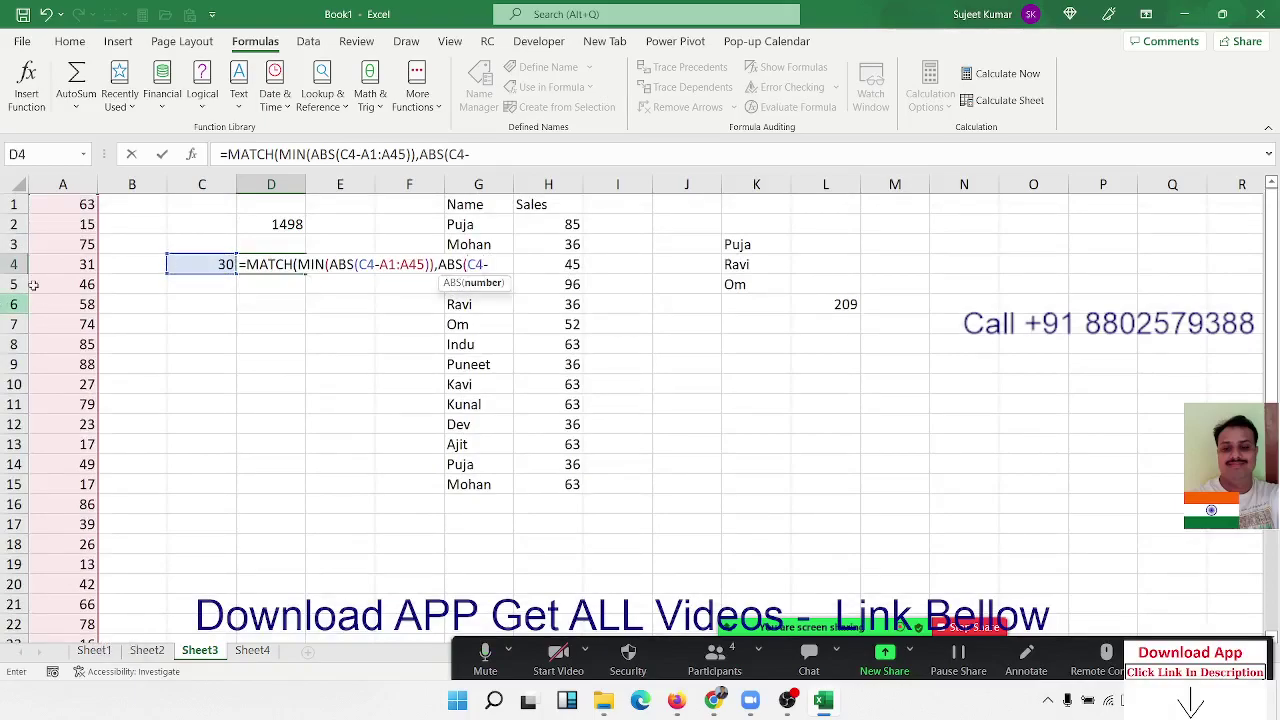
{"action": "left_click", "coordinate": [67, 264]}
{"action": "key", "text": "ctrl+Up"}
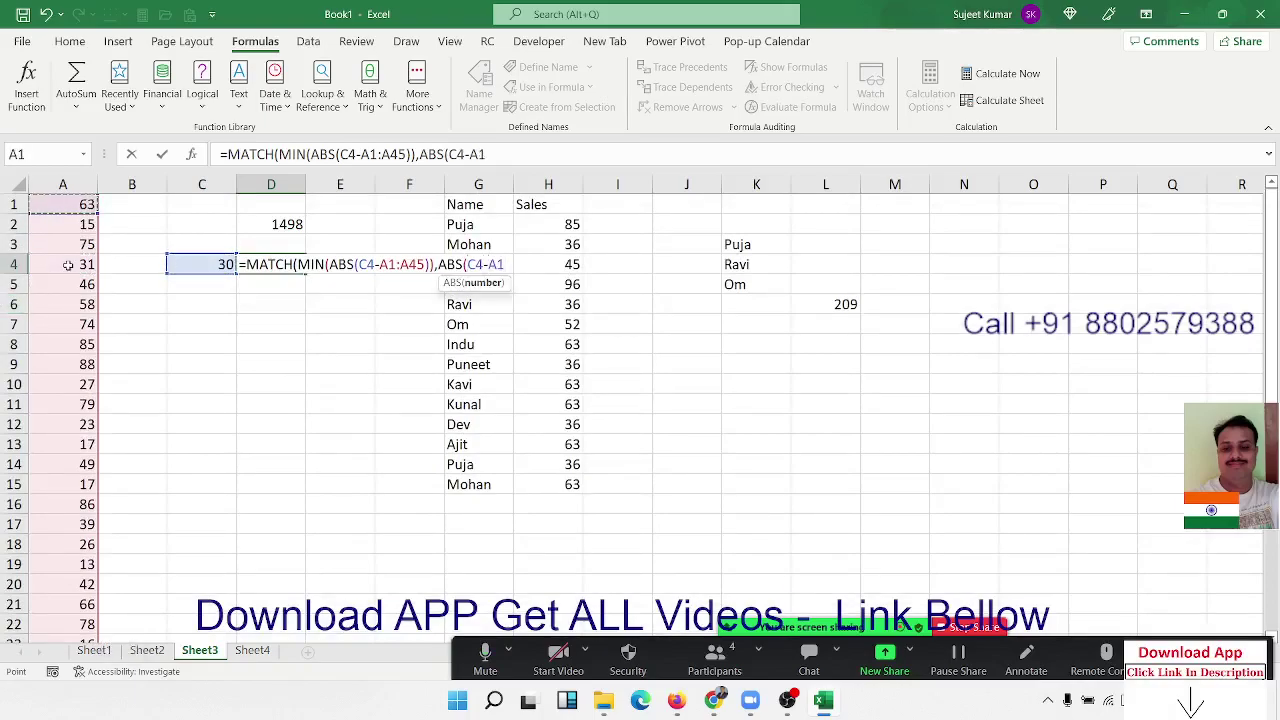
{"action": "key", "text": "ctrl+shift+Down"}
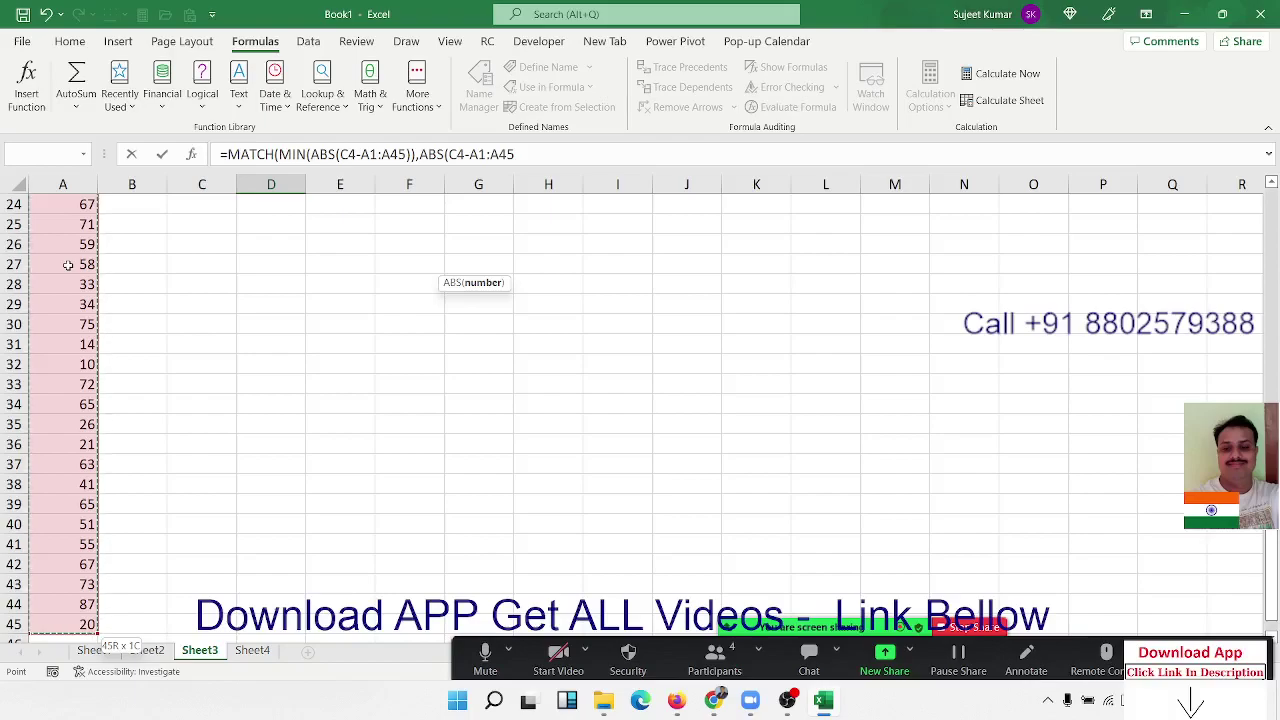
{"action": "type", "text": ")"}
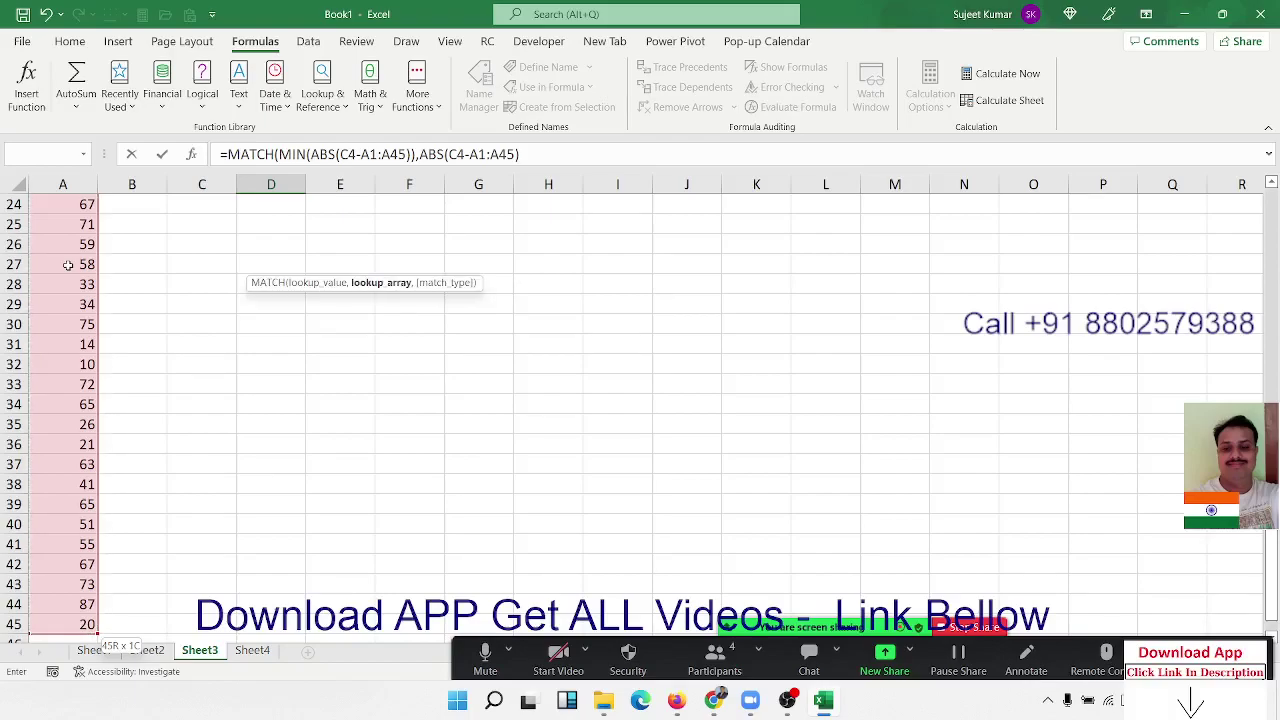
{"action": "type", "text": ","}
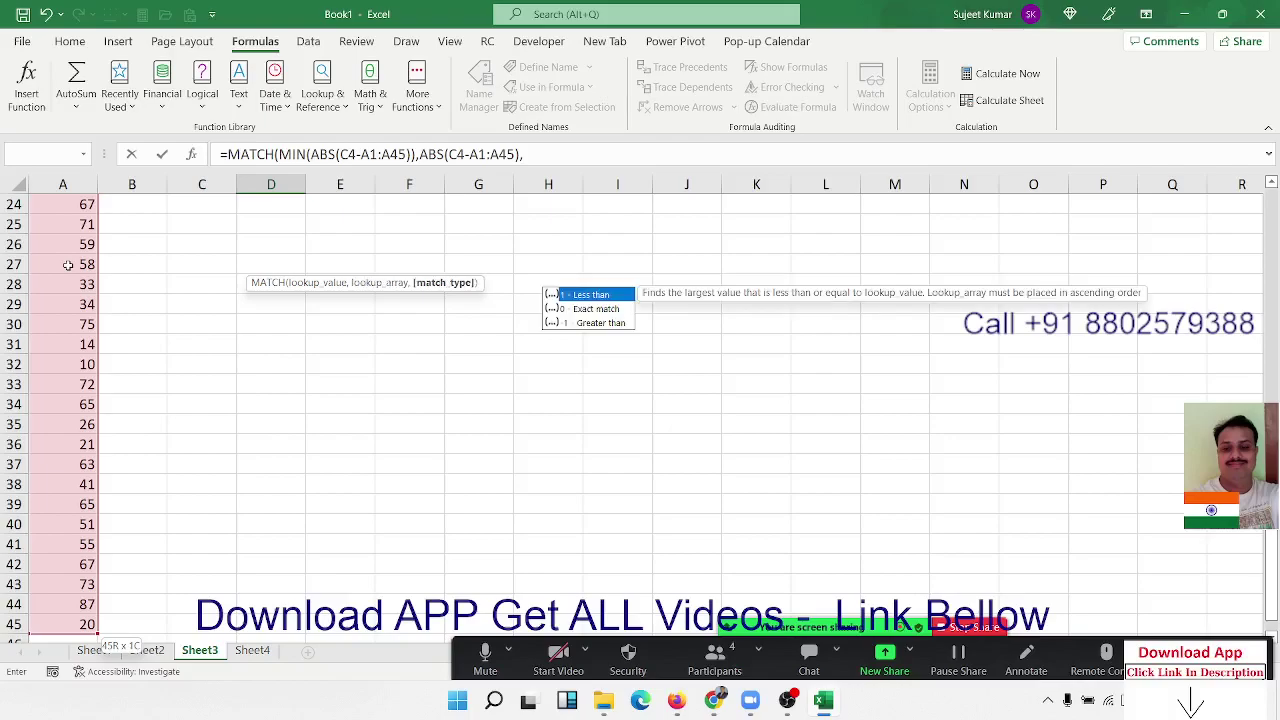
{"action": "type", "text": "0)"}
{"action": "key", "text": "Return"}
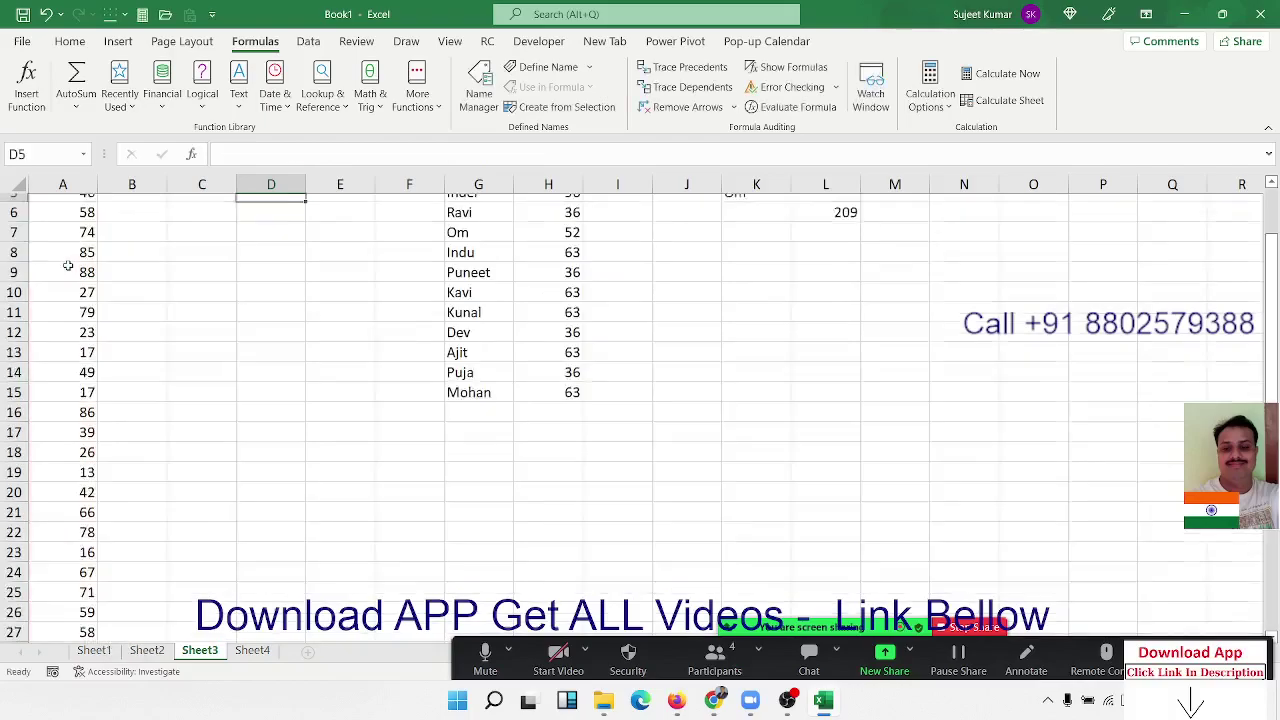
{"action": "key", "text": "Up"}
{"action": "key", "text": "Up"}
{"action": "key", "text": "Up"}
{"action": "key", "text": "Up"}
{"action": "key", "text": "Down"}
{"action": "key", "text": "Down"}
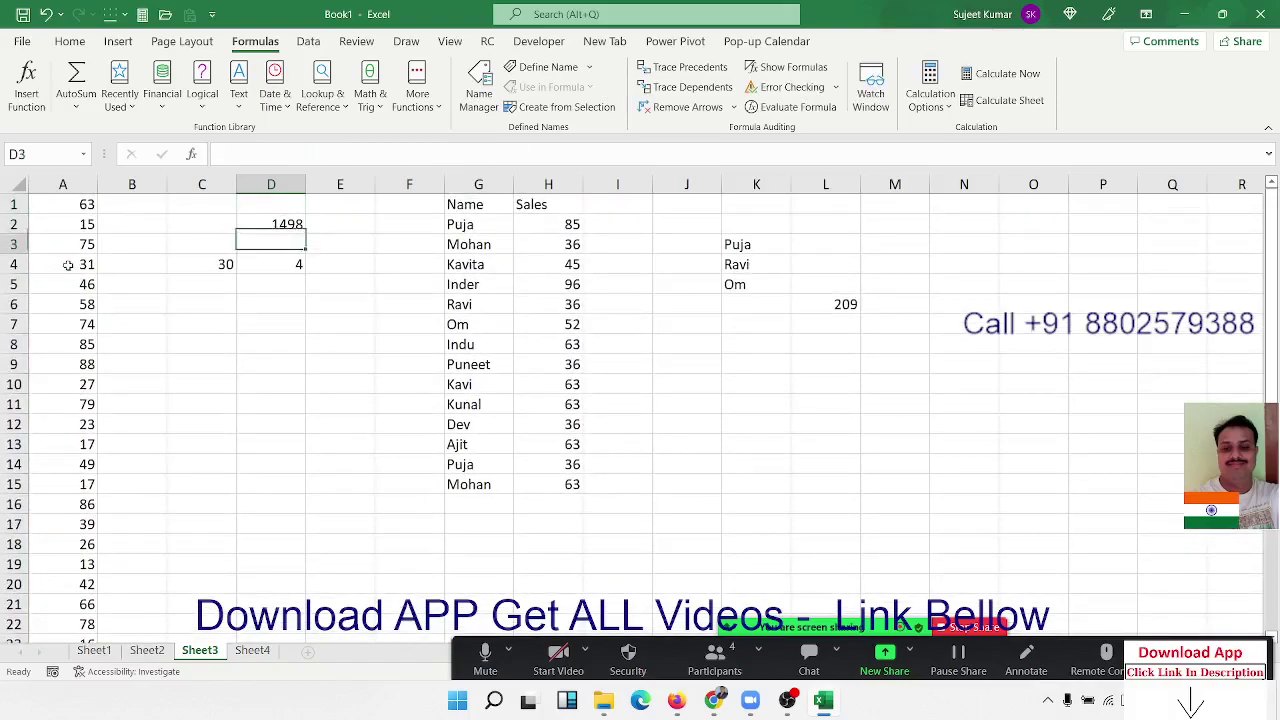
{"action": "key", "text": "Down"}
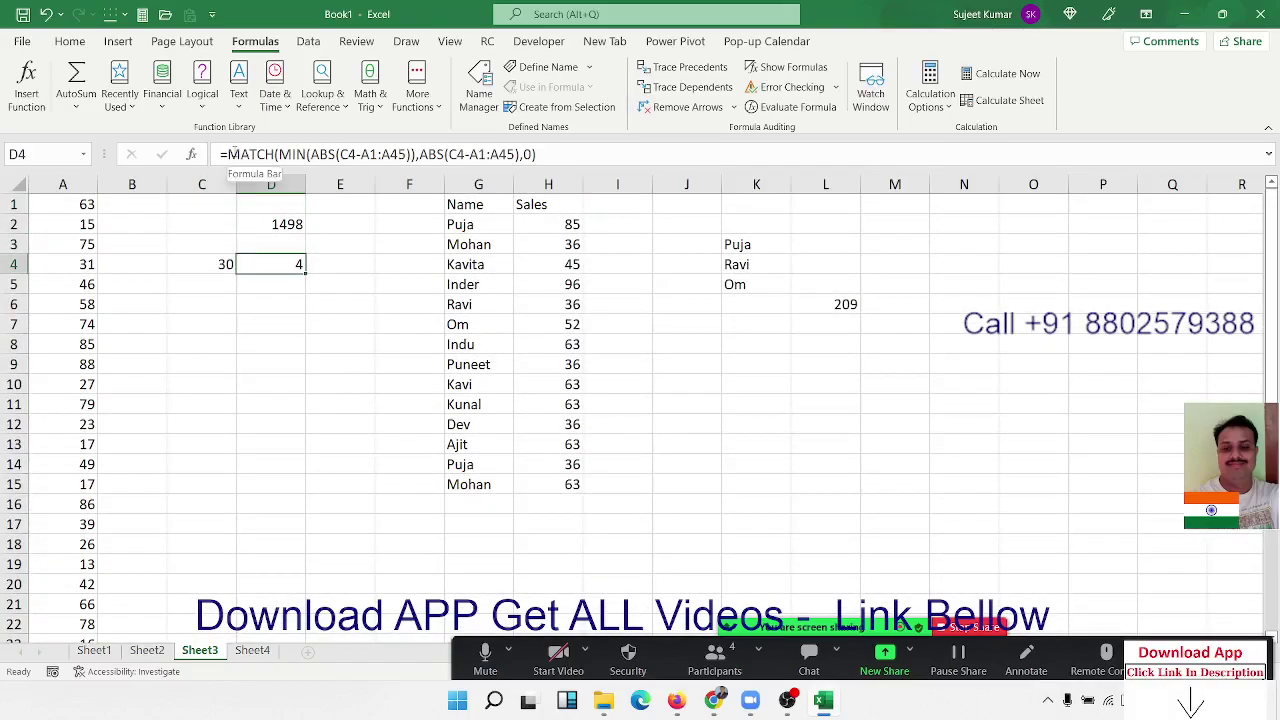
- Wrap D4's MATCH formula in INDEX(A:A, …) so it returns 31
{"action": "left_click", "coordinate": [230, 154]}
{"action": "type", "text": "in"}
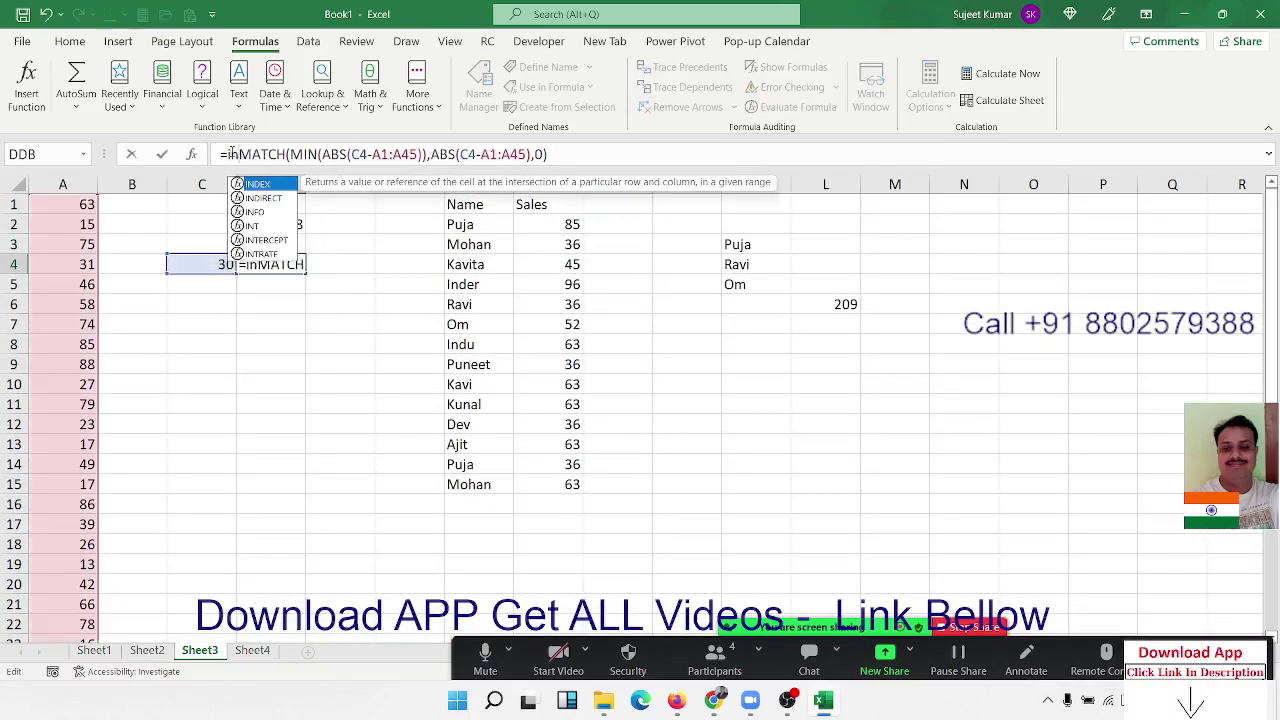
{"action": "type", "text": "d"}
{"action": "key", "text": "Tab"}
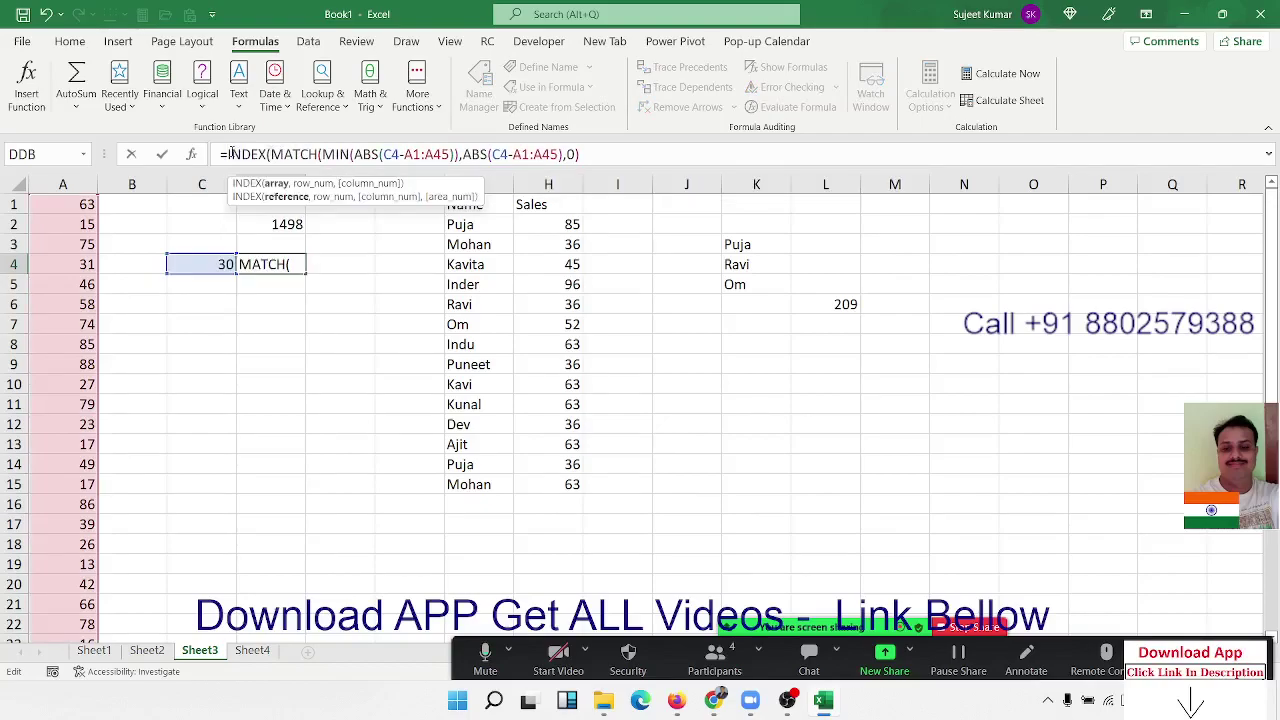
{"action": "left_click", "coordinate": [72, 184]}
{"action": "type", "text": ","}
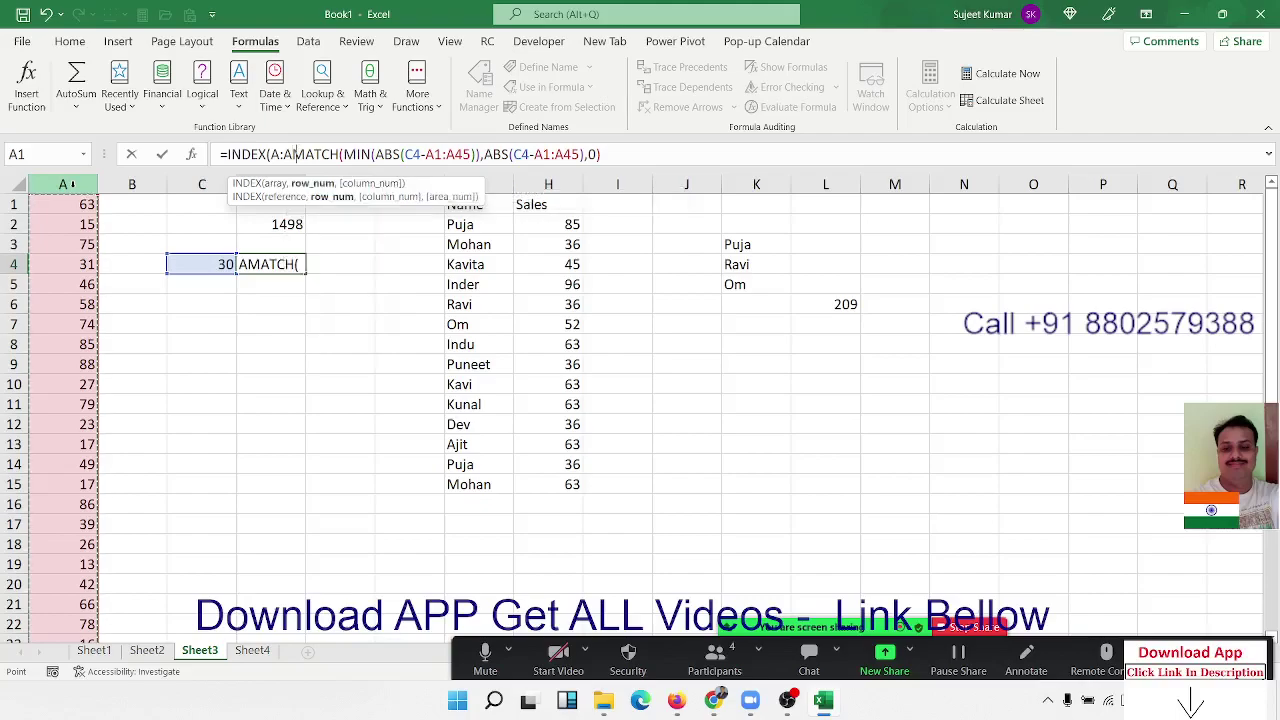
{"action": "key", "text": "Return"}
{"action": "key", "text": "Return"}
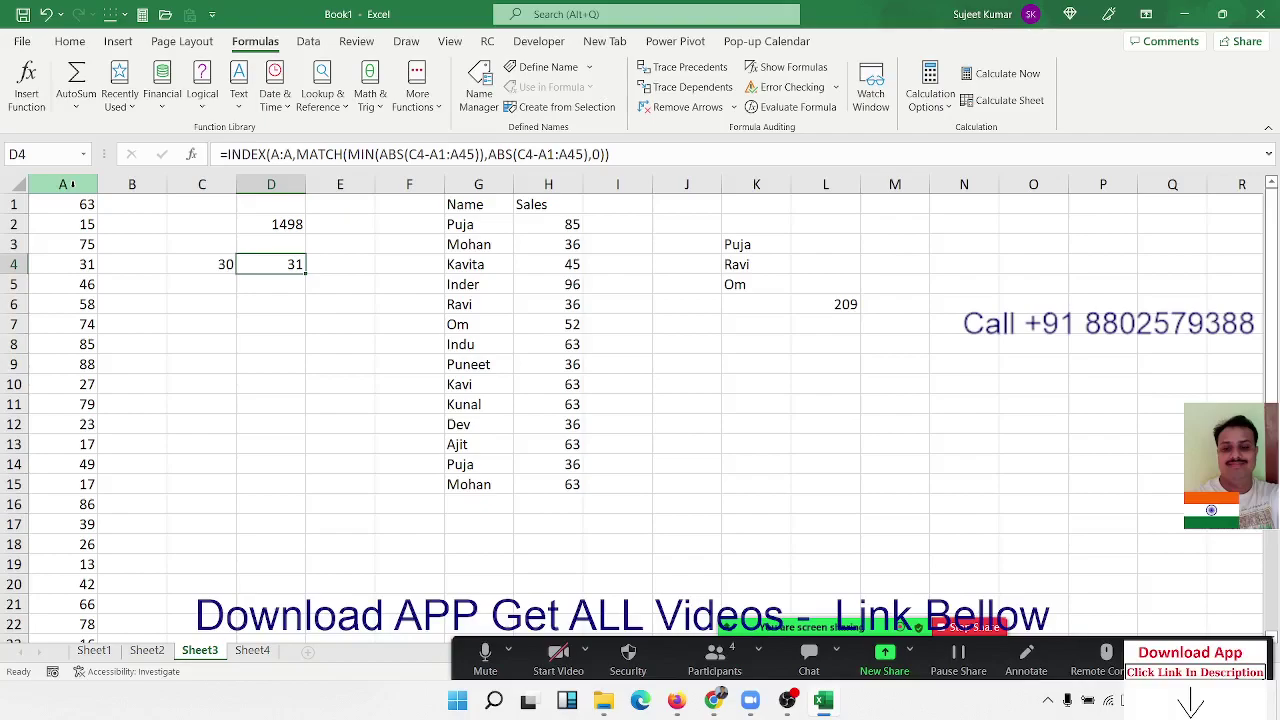
- Copy the Name header and names Puja through Kunal from Sheet4 into A1 of a new Sheet5
{"action": "left_click", "coordinate": [252, 651]}
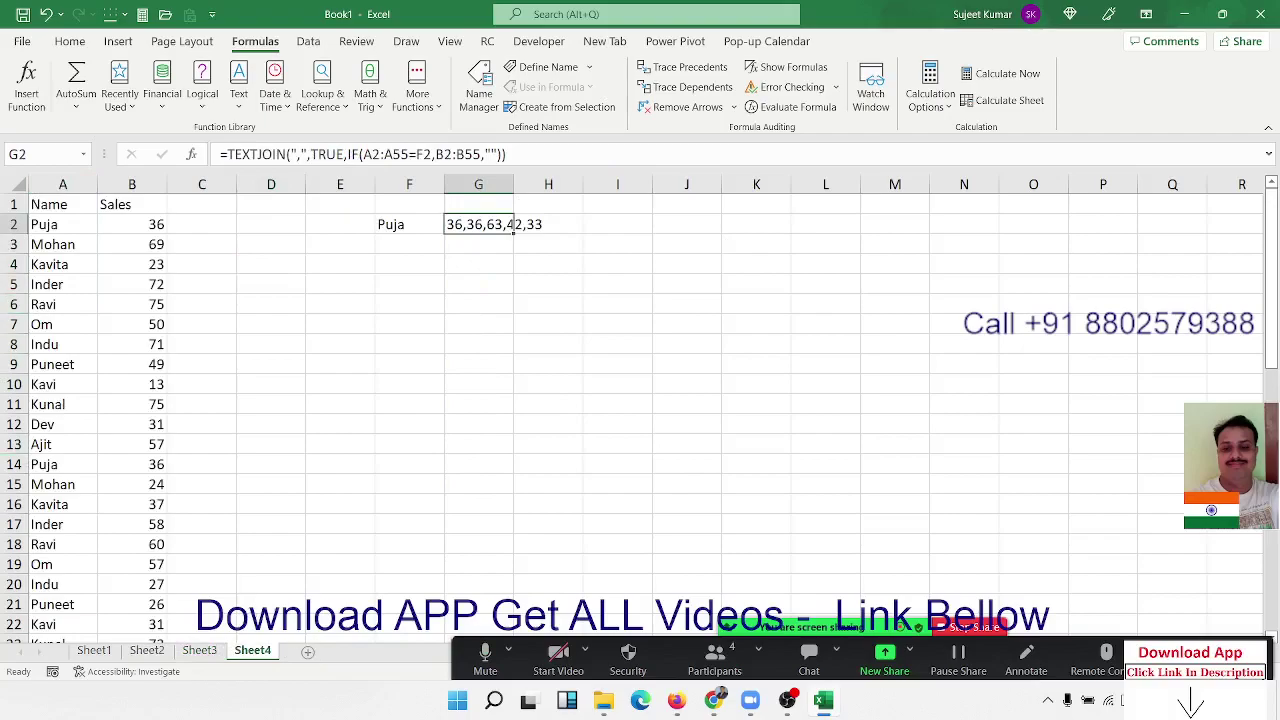
{"action": "left_click_drag", "start_coordinate": [46, 264], "coordinate": [47, 604]}
{"action": "scroll", "coordinate": [47, 596], "scroll_direction": "down", "scroll_amount": 3}
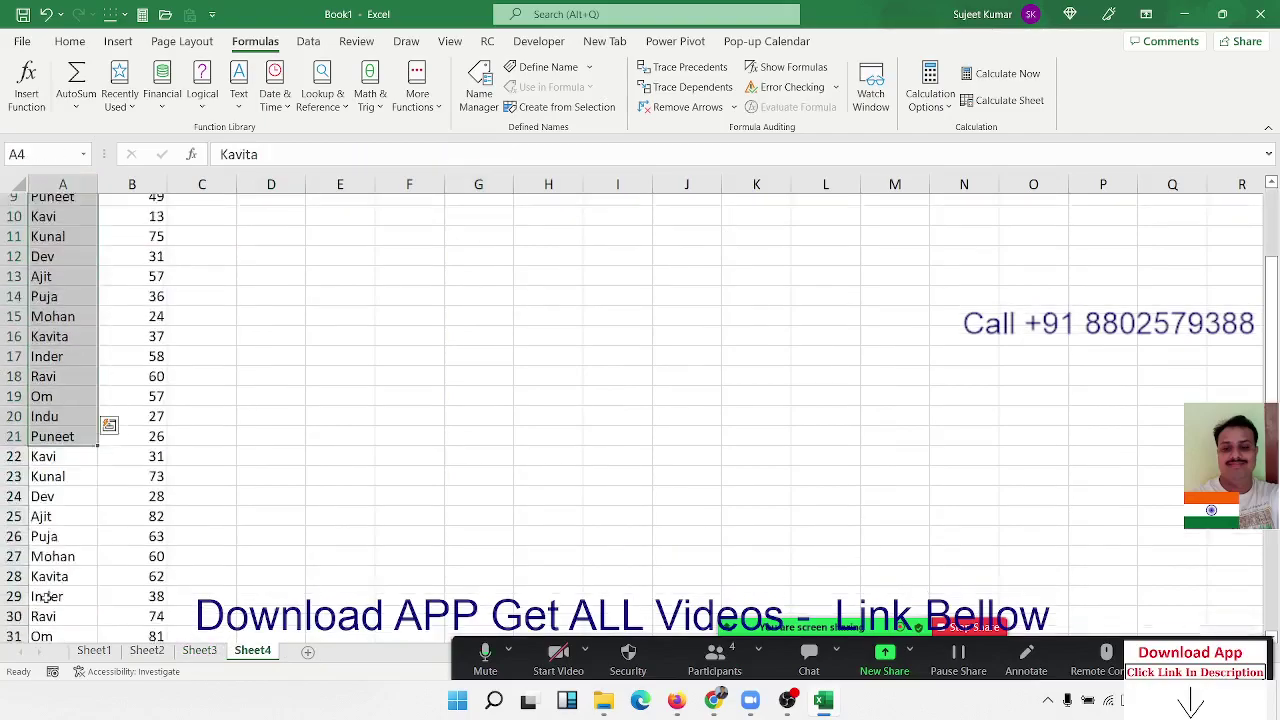
{"action": "scroll", "coordinate": [47, 596], "scroll_direction": "down", "scroll_amount": 1}
{"action": "scroll", "coordinate": [47, 596], "scroll_direction": "down", "scroll_amount": 3}
{"action": "scroll", "coordinate": [55, 600], "scroll_direction": "up", "scroll_amount": 7}
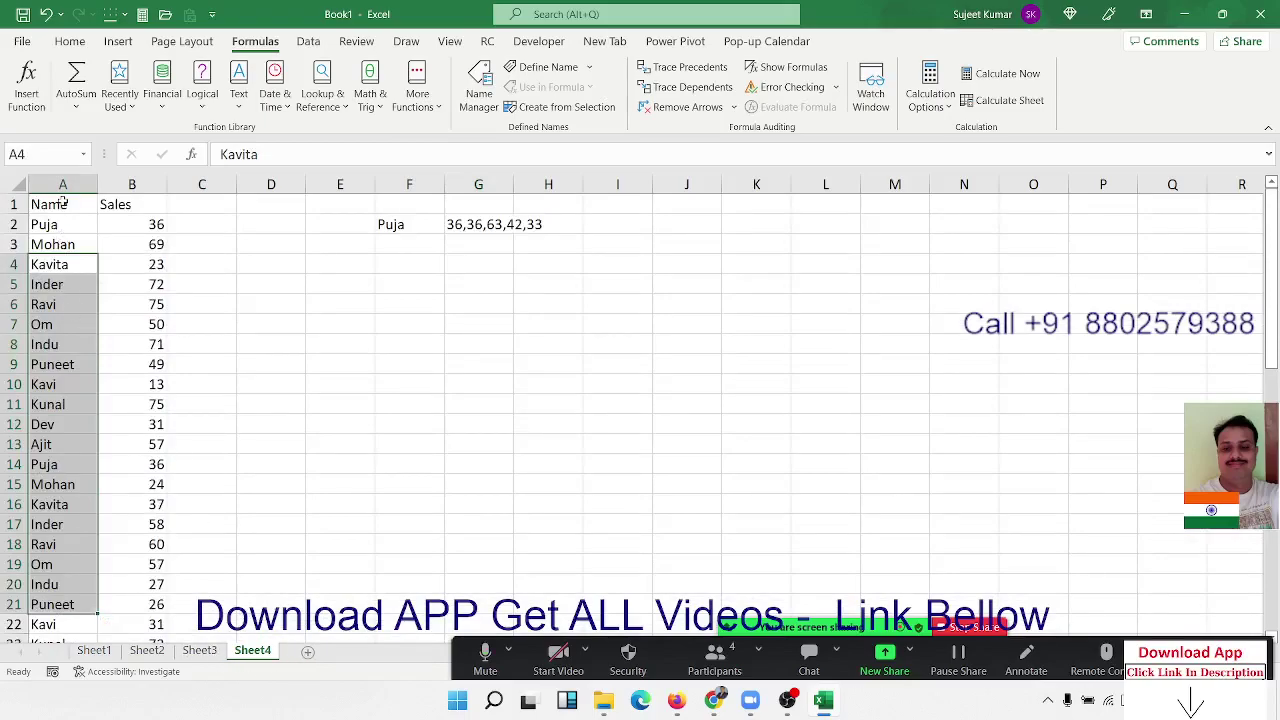
{"action": "left_click_drag", "start_coordinate": [62, 204], "coordinate": [47, 404]}
{"action": "key", "text": "ctrl+c"}
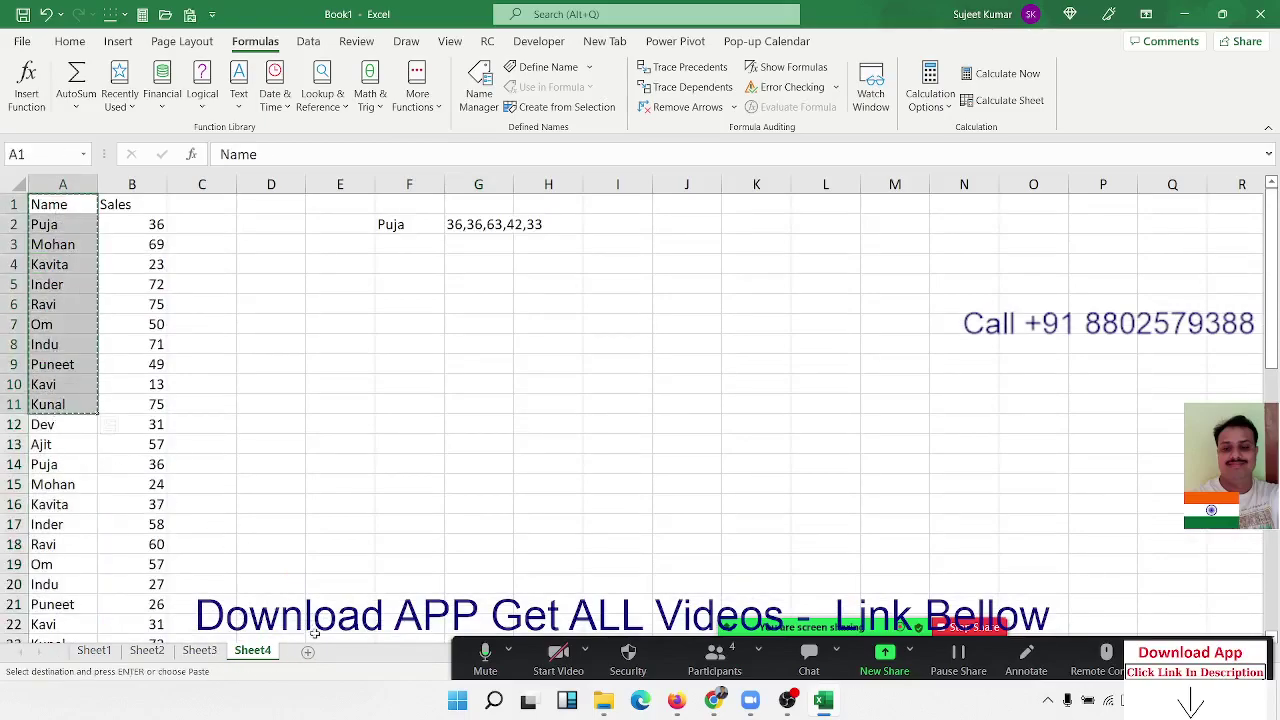
{"action": "left_click", "coordinate": [308, 651]}
{"action": "key", "text": "ctrl+v"}
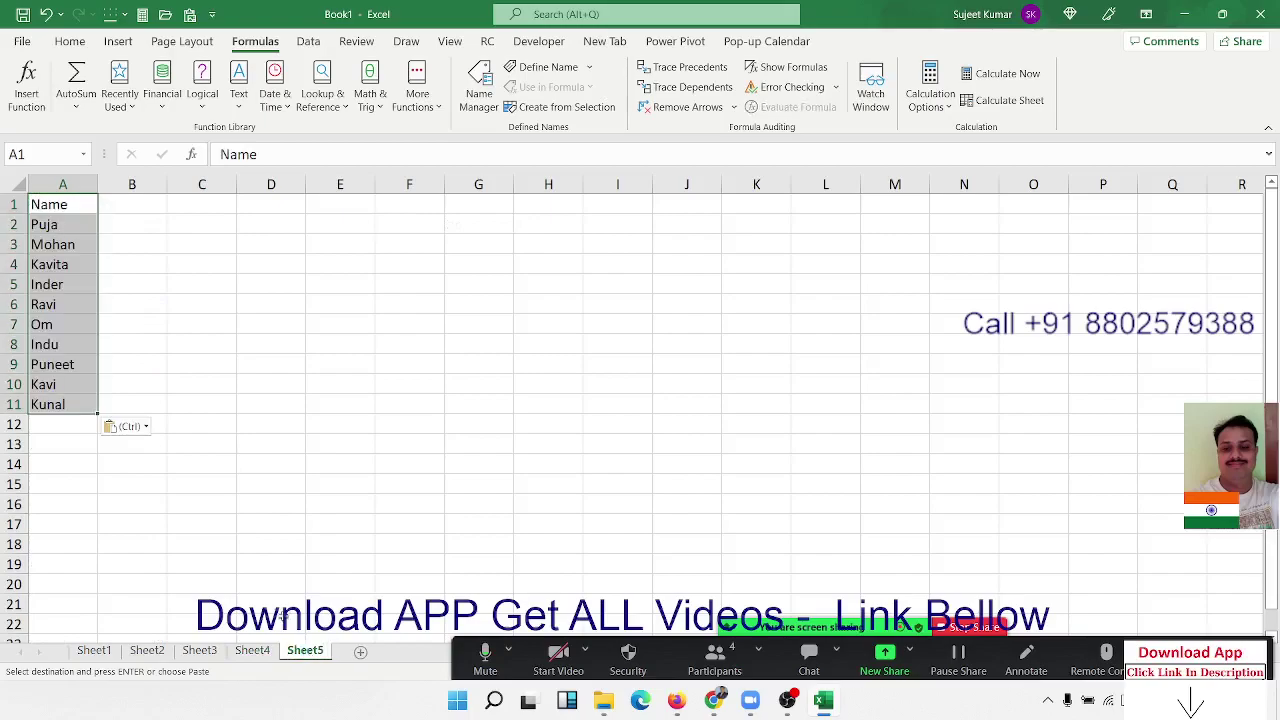
- Enter =LEN(A2) in B2 and fill it down to B11 to count each name's characters
{"action": "left_click", "coordinate": [136, 222]}
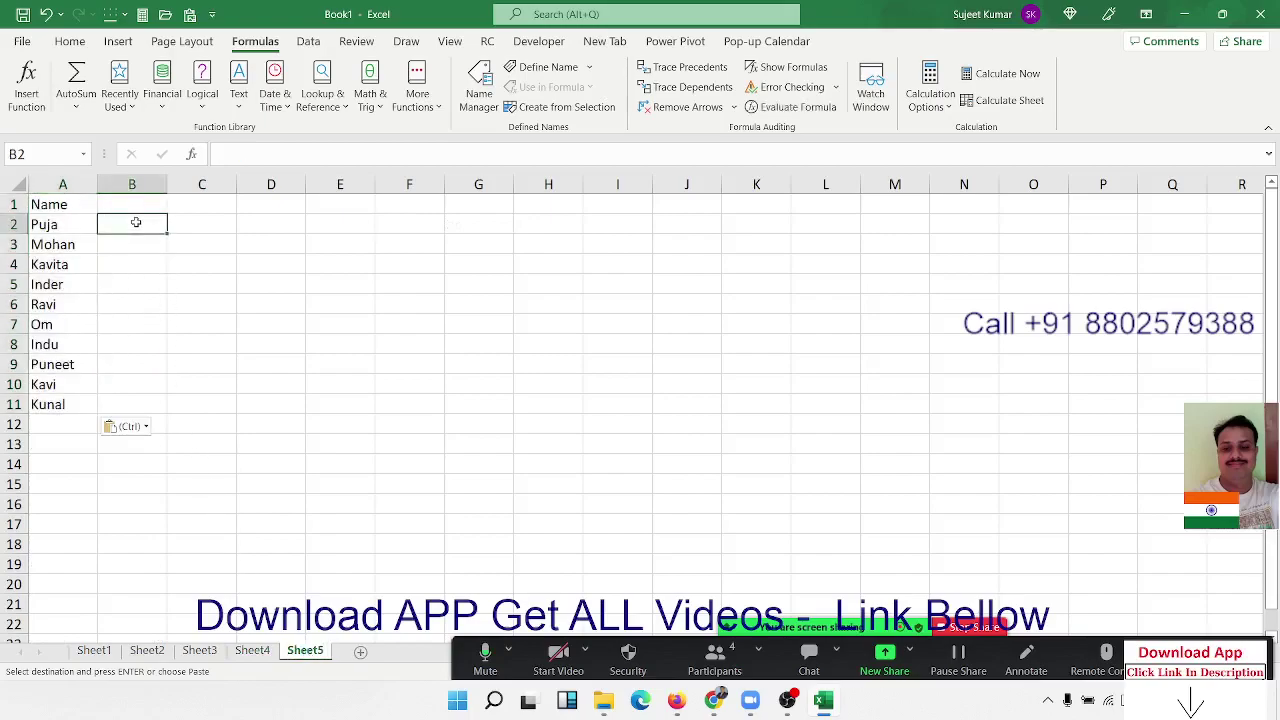
{"action": "key", "text": "Up"}
{"action": "key", "text": "Down"}
{"action": "type", "text": "=l"}
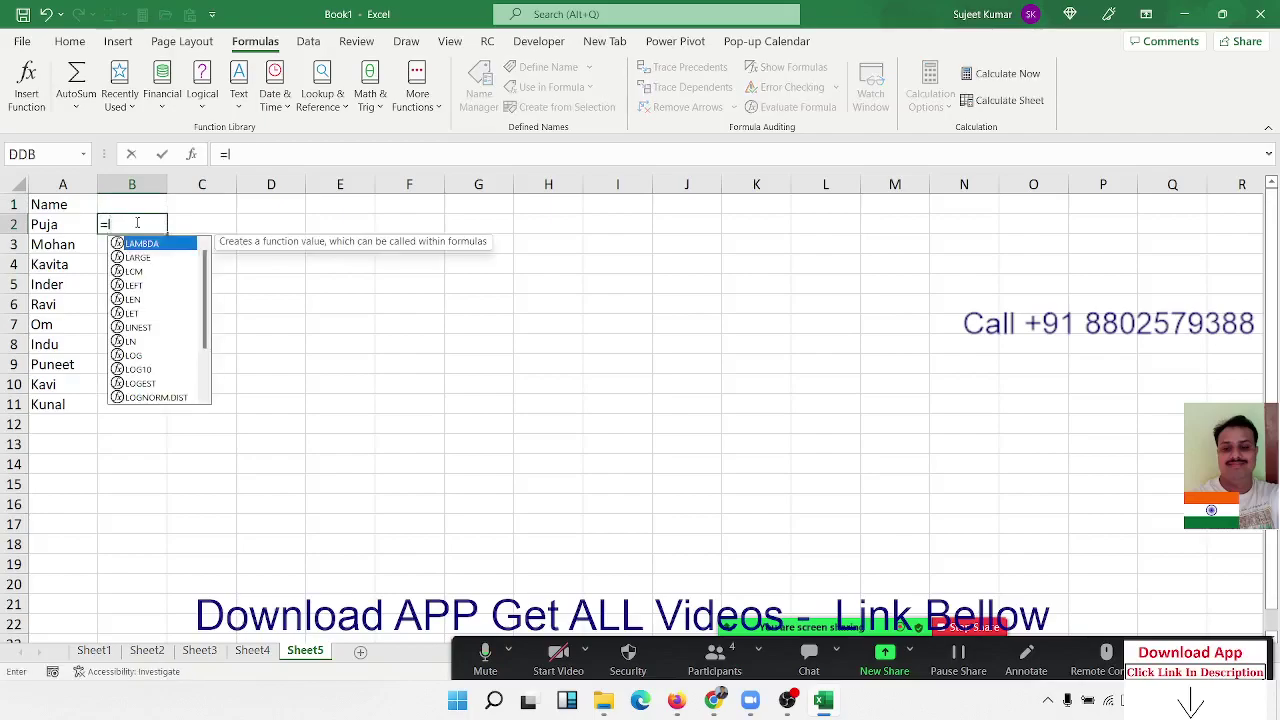
{"action": "type", "text": "e"}
{"action": "key", "text": "Down"}
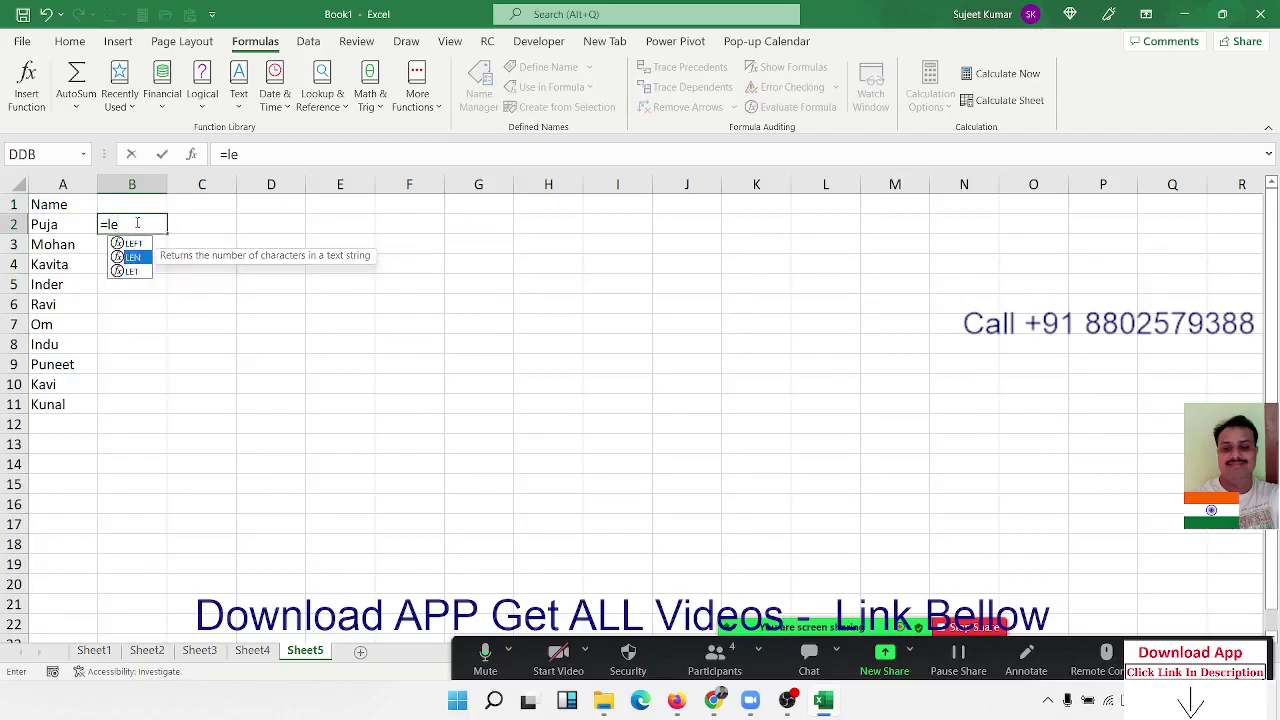
{"action": "key", "text": "Tab"}
{"action": "key", "text": "Left"}
{"action": "key", "text": "Return"}
{"action": "key", "text": "Left"}
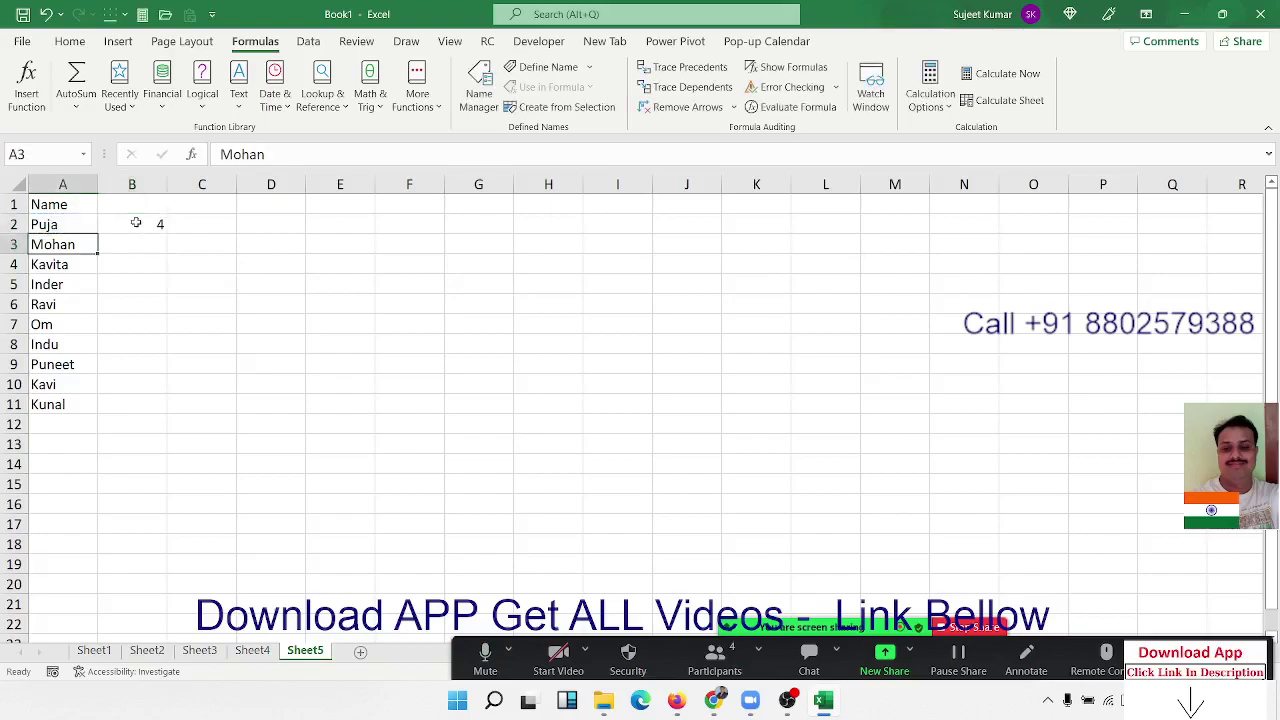
{"action": "key", "text": "ctrl+Down"}
{"action": "key", "text": "Right"}
{"action": "key", "text": "ctrl+shift+Up"}
{"action": "key", "text": "ctrl+d"}
- Put =MAX(B2:B11) in C2, giving the largest name length, 6
{"action": "key", "text": "Right"}
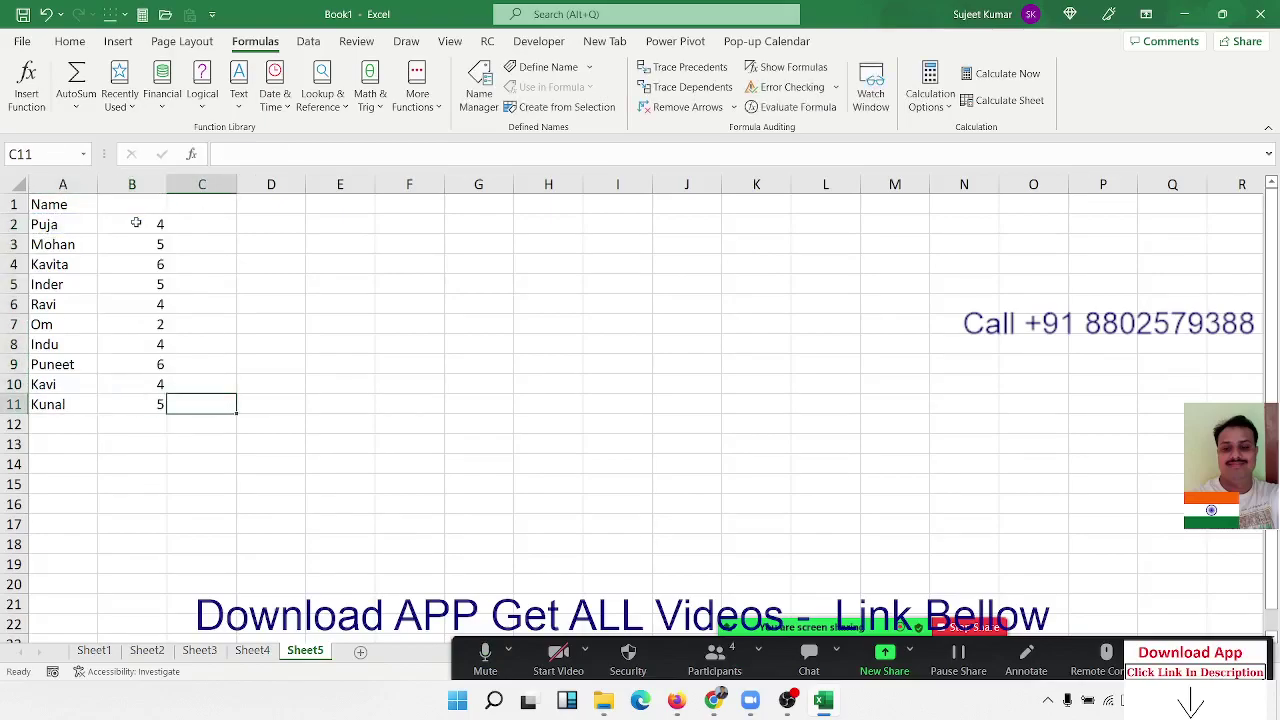
{"action": "key", "text": "ctrl+Up"}
{"action": "key", "text": "Right"}
{"action": "key", "text": "Down"}
{"action": "key", "text": "Left"}
{"action": "type", "text": "="}
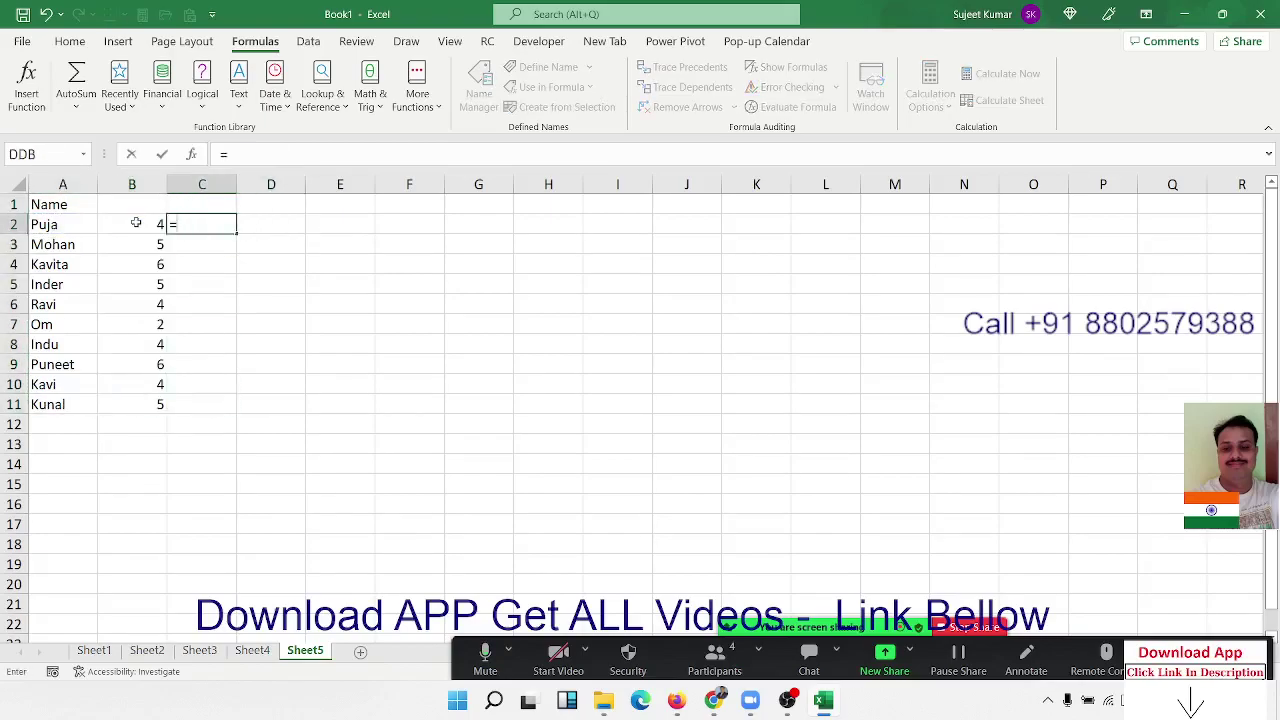
{"action": "type", "text": "max"}
{"action": "key", "text": "Tab"}
{"action": "key", "text": "Left"}
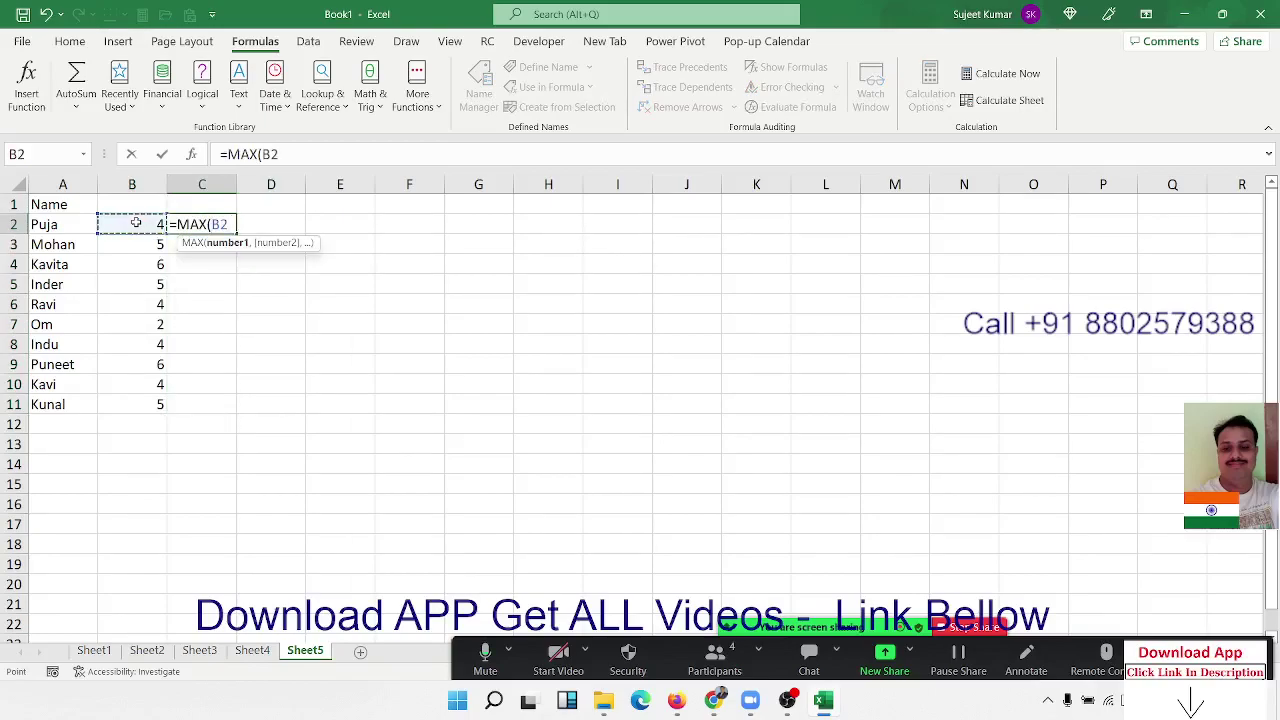
{"action": "key", "text": "ctrl+shift+Down"}
{"action": "key", "text": "Return"}
{"action": "key", "text": "Up"}
- Enter =MATCH(C2,B:B,0) in D2 to get the longest name's position, 4
{"action": "key", "text": "Right"}
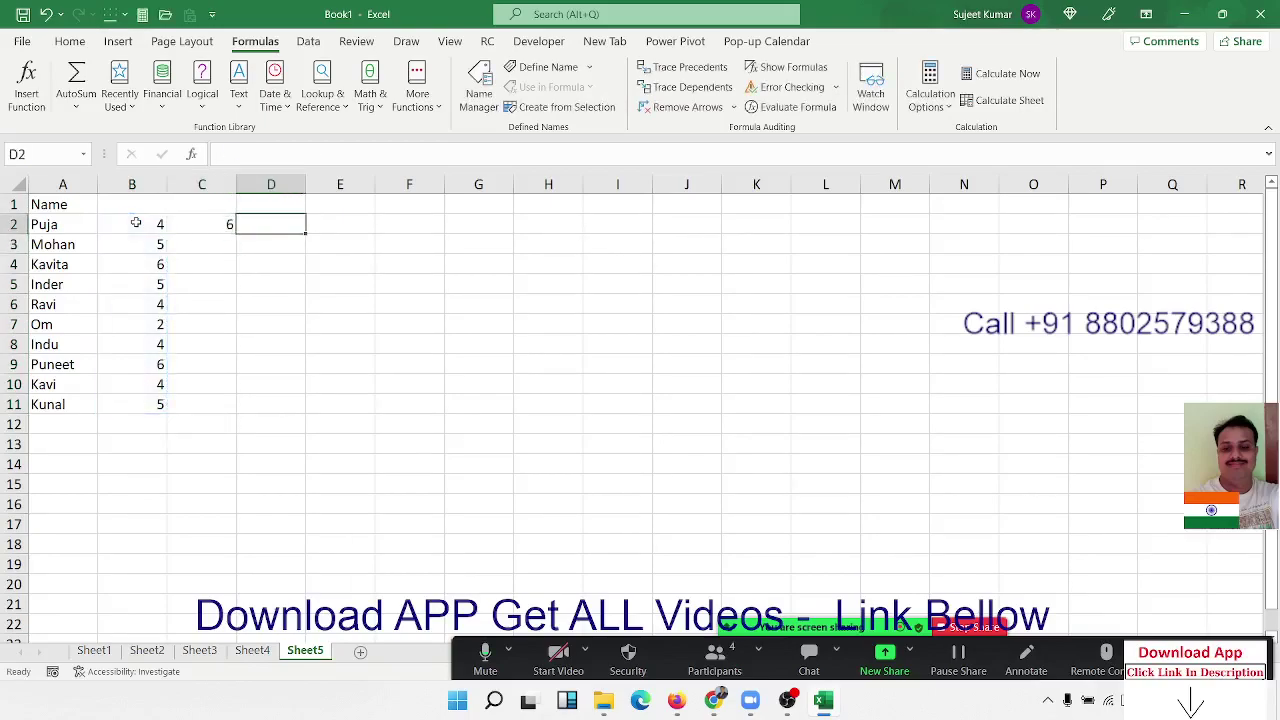
{"action": "type", "text": "=ma"}
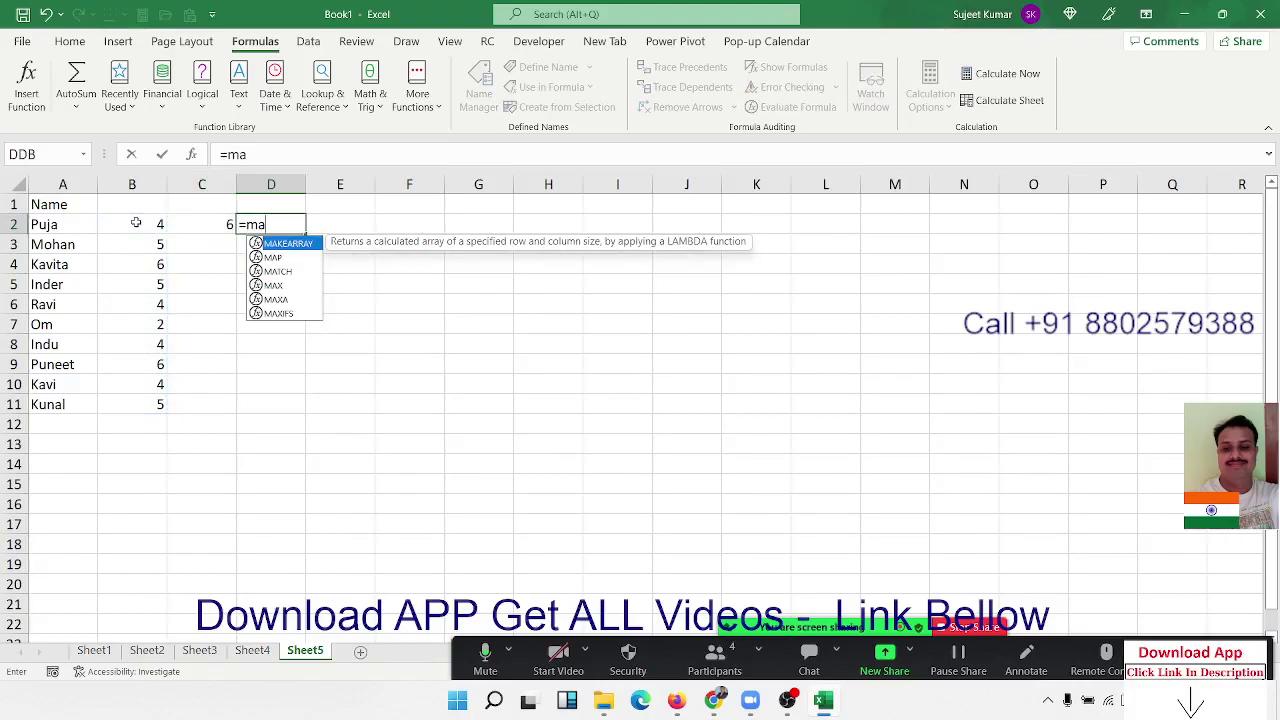
{"action": "key", "text": "Down"}
{"action": "key", "text": "Down"}
{"action": "key", "text": "Tab"}
{"action": "key", "text": "Left"}
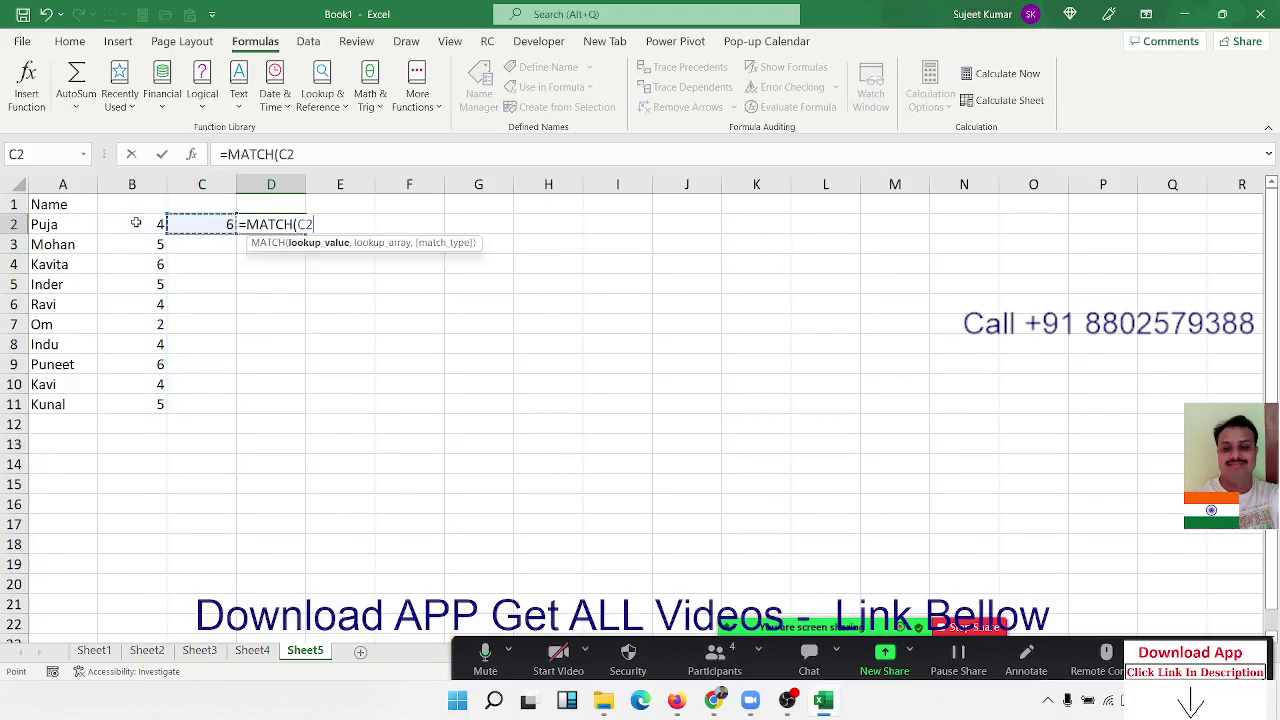
{"action": "type", "text": ","}
{"action": "key", "text": "Left"}
{"action": "key", "text": "Left"}
{"action": "key", "text": "ctrl+space"}
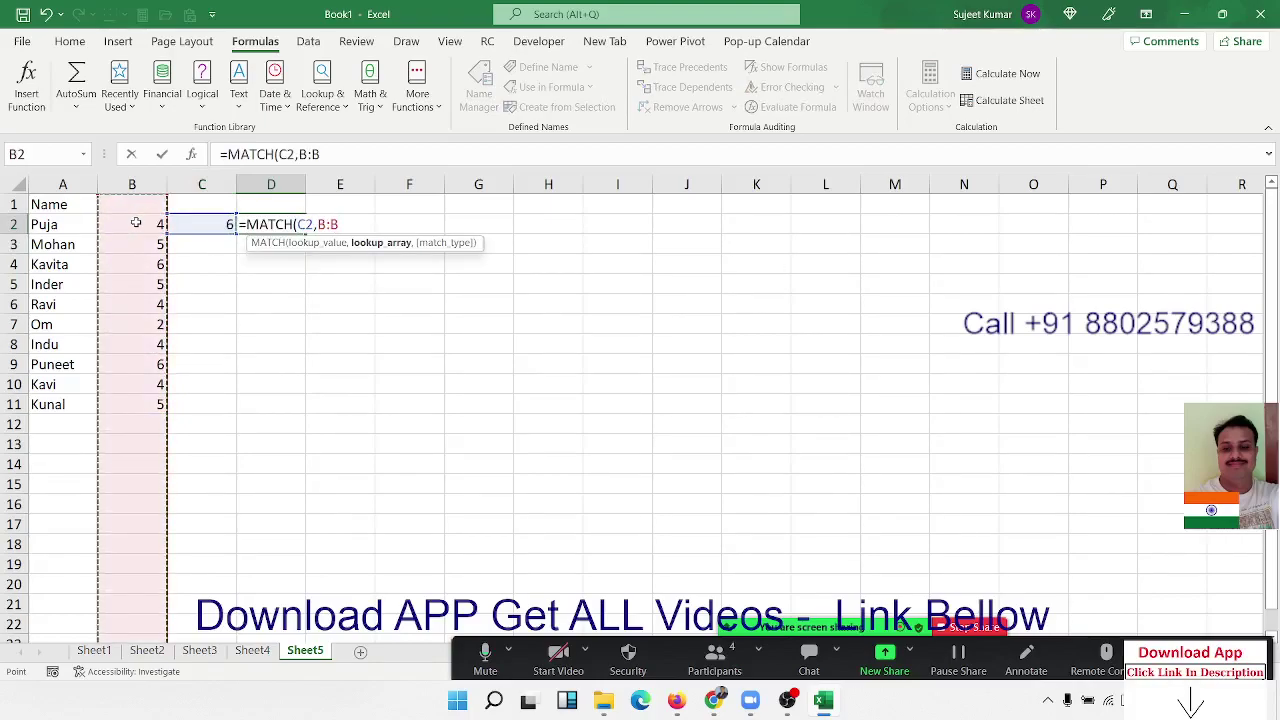
{"action": "type", "text": ",0)"}
{"action": "key", "text": "Tab"}
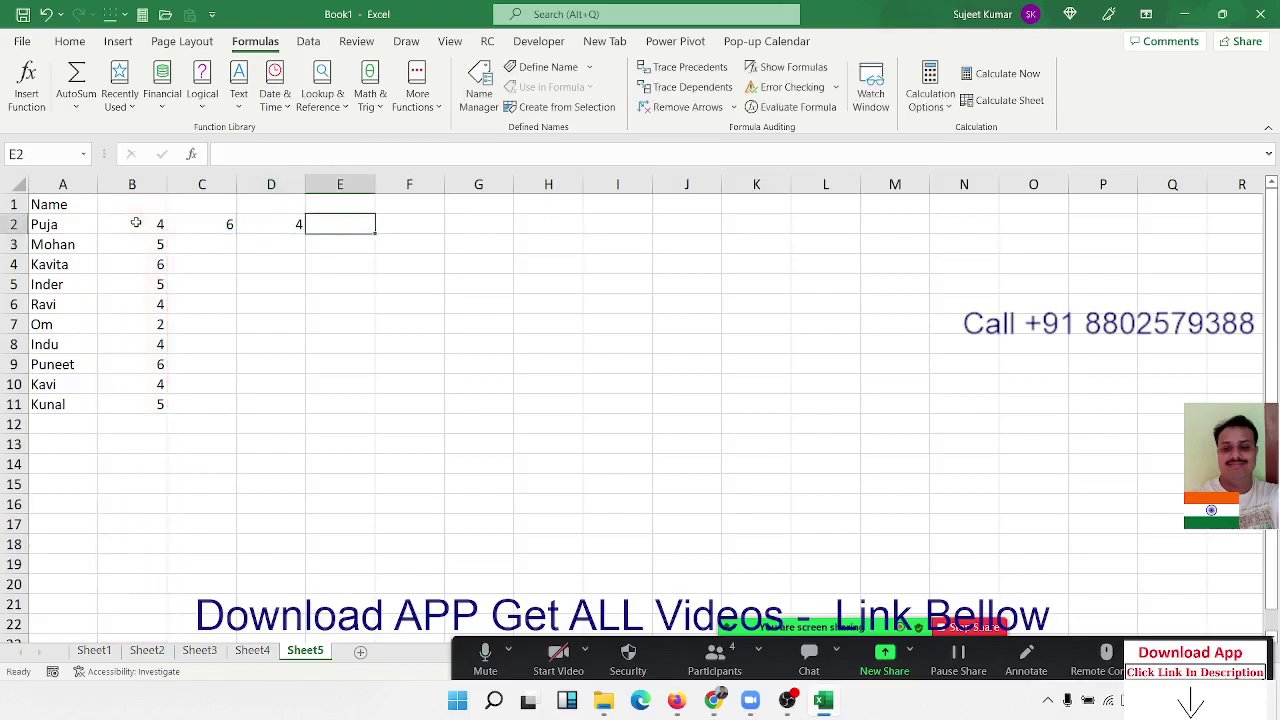
{"action": "type", "text": "=ind"}
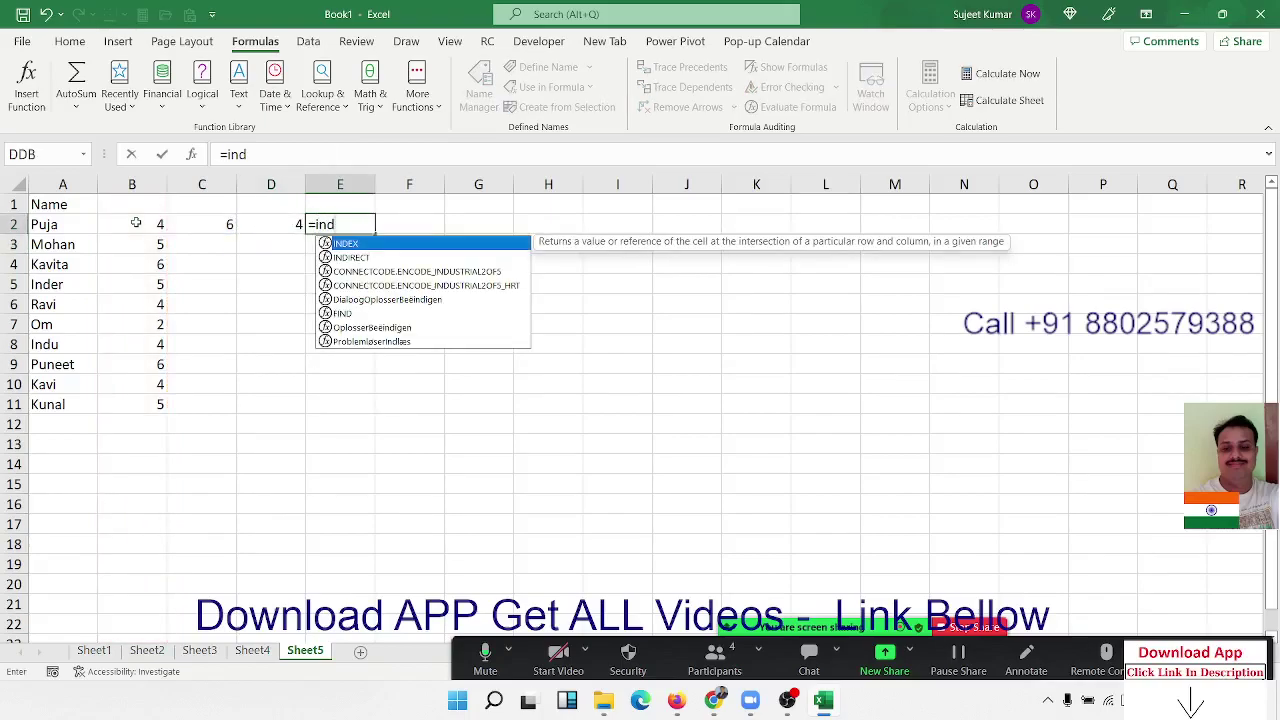
- Complete =INDEX(A:A,D2) in E2 so it returns Kavita
{"action": "key", "text": "Tab"}
{"action": "key", "text": "Left"}
{"action": "key", "text": "Left"}
{"action": "key", "text": "Left"}
{"action": "key", "text": "Left"}
{"action": "key", "text": "ctrl+space"}
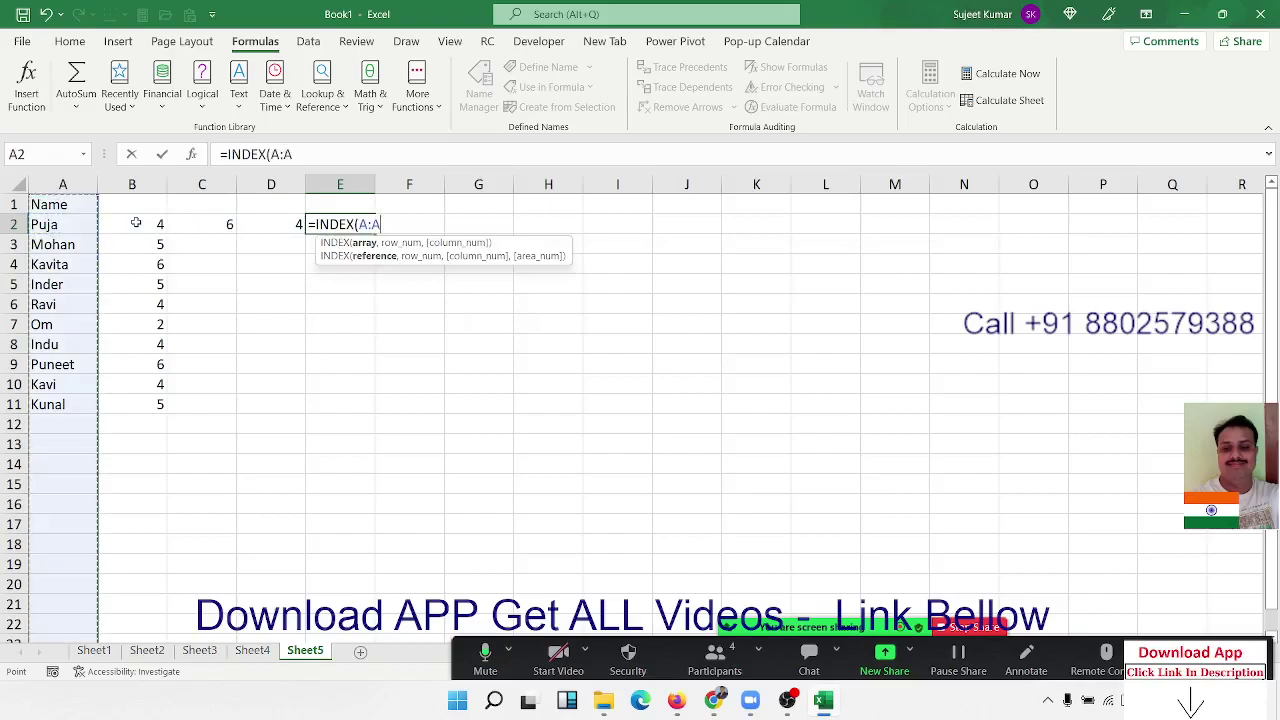
{"action": "type", "text": ","}
{"action": "key", "text": "Left"}
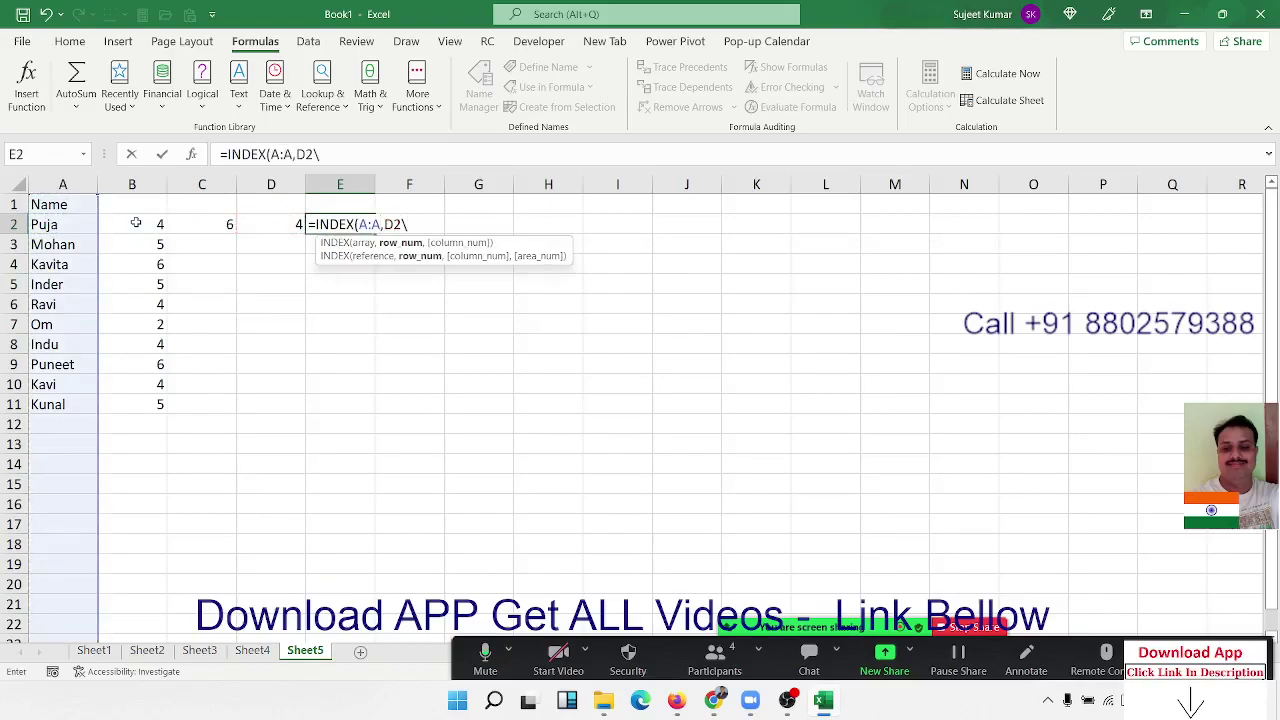
{"action": "key", "text": "Return"}
- Review the MATCH formula in D2 and the INDEX formula in E2
{"action": "key", "text": "Up"}
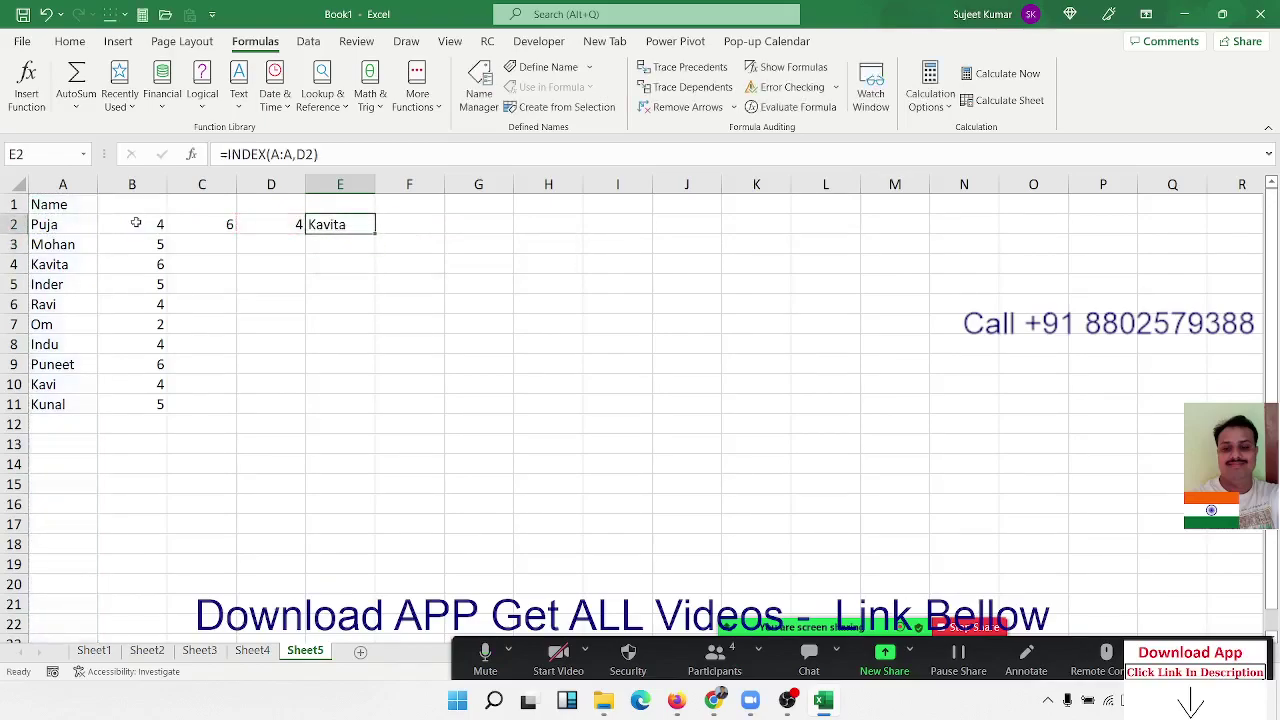
{"action": "key", "text": "Down"}
{"action": "key", "text": "Down"}
{"action": "key", "text": "Left"}
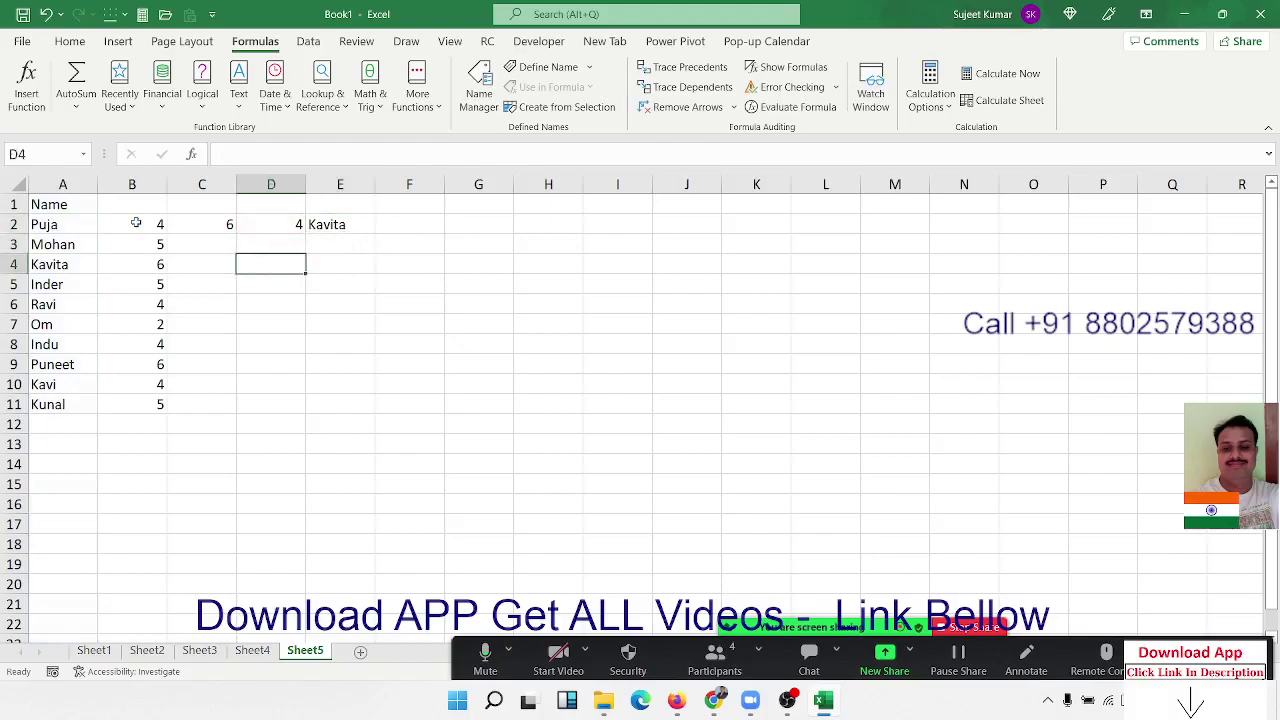
{"action": "key", "text": "Up"}
{"action": "key", "text": "Up"}
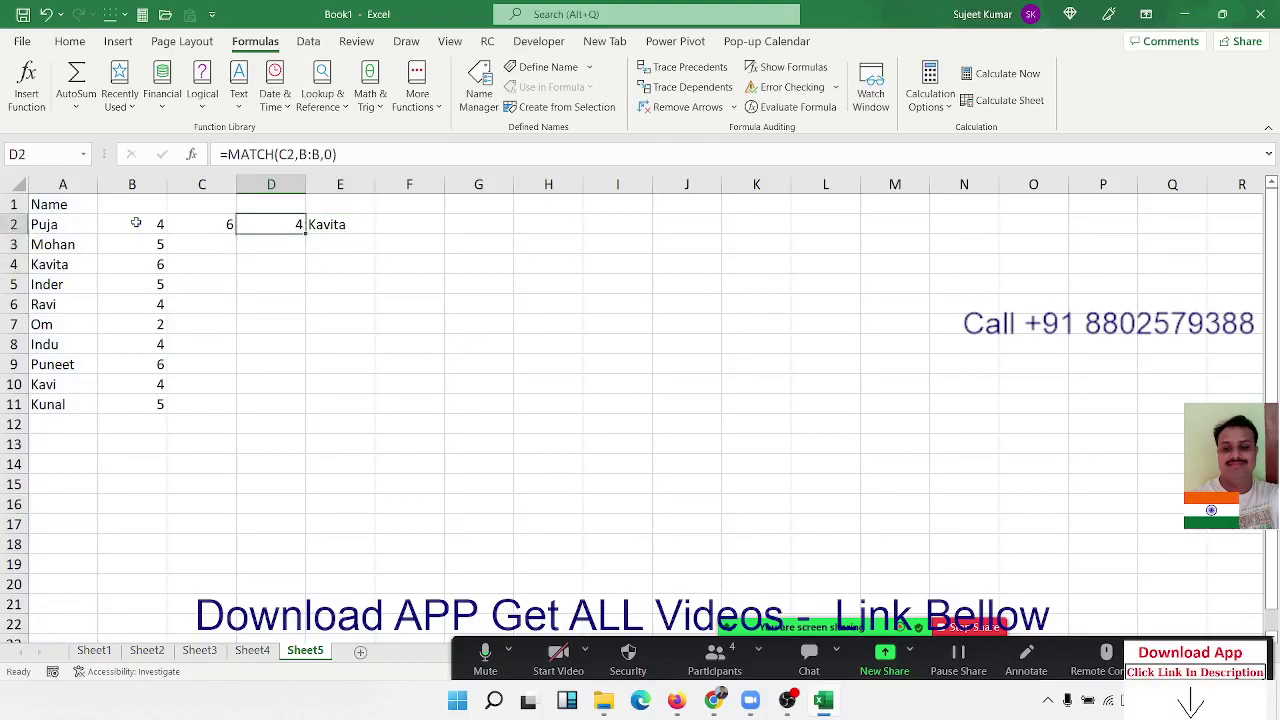
{"action": "key", "text": "Right"}
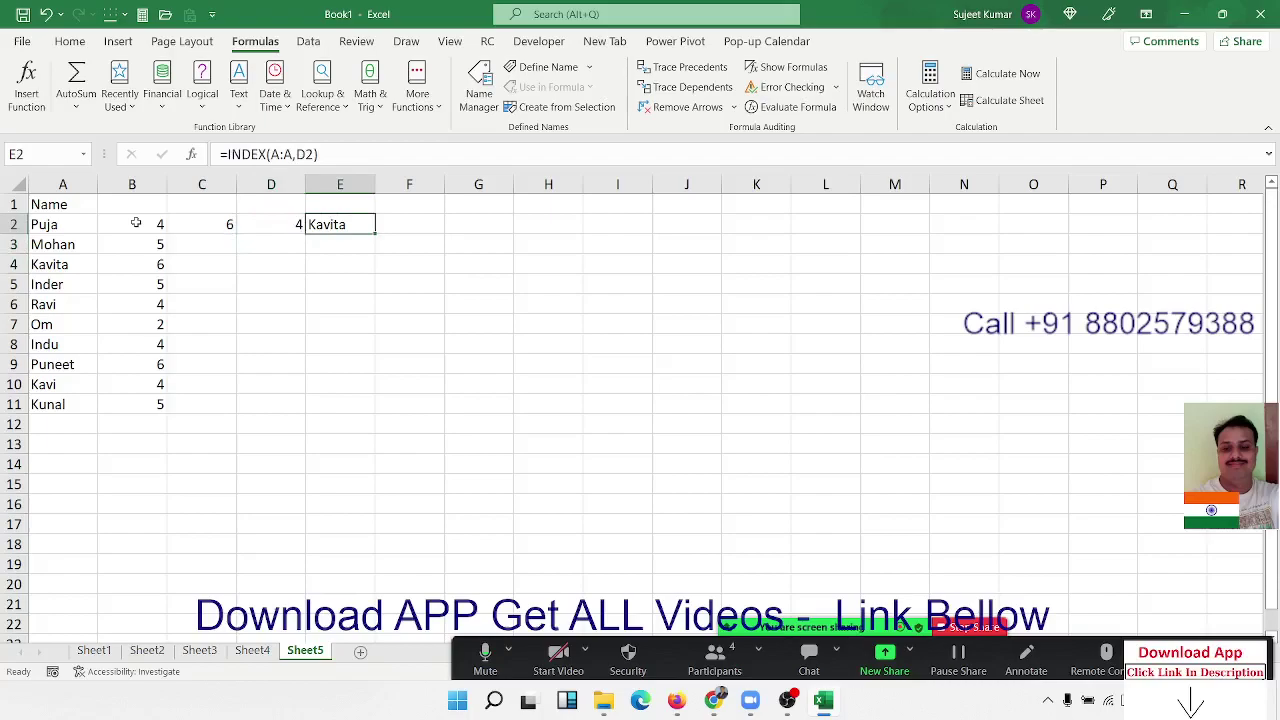
{"action": "key", "text": "Left"}
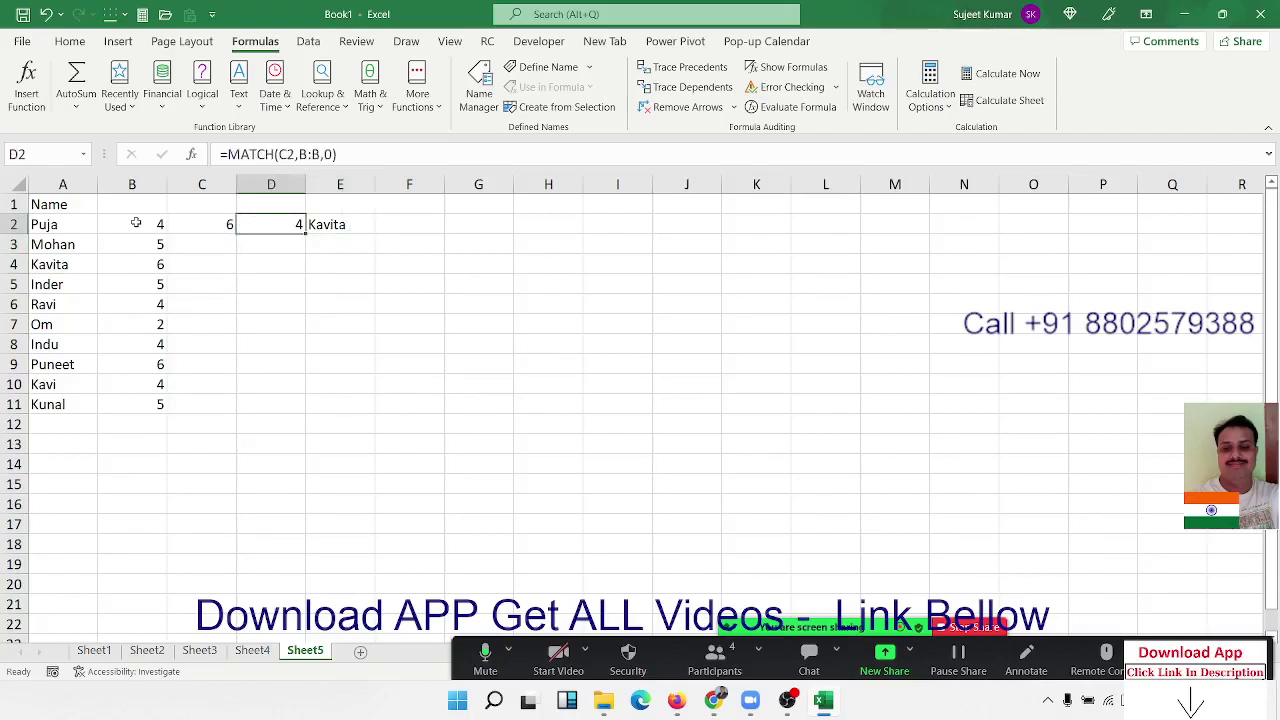
{"action": "key", "text": "Right"}
{"action": "key", "text": "Down"}
{"action": "key", "text": "Left"}
- In D4, begin =MATCH(MAX(LEN(A2:A11)) as the lookup value
{"action": "key", "text": "Down"}
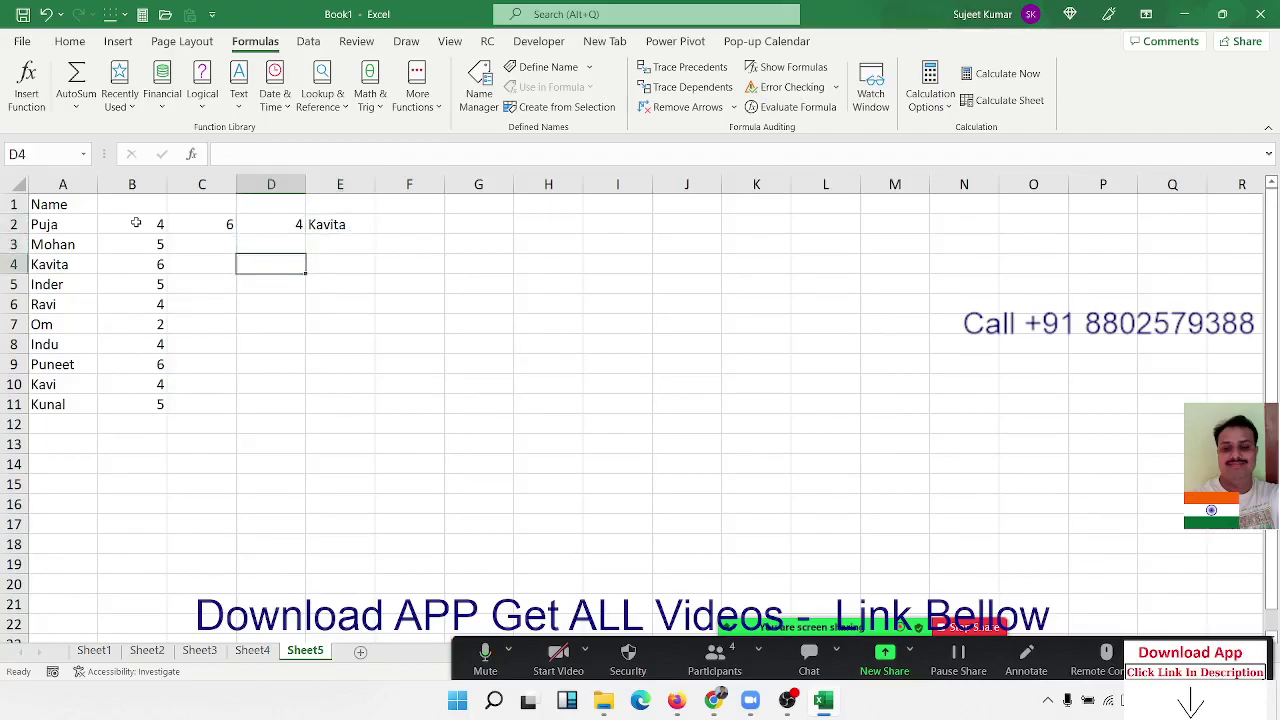
{"action": "type", "text": "=mat"}
{"action": "key", "text": "Tab"}
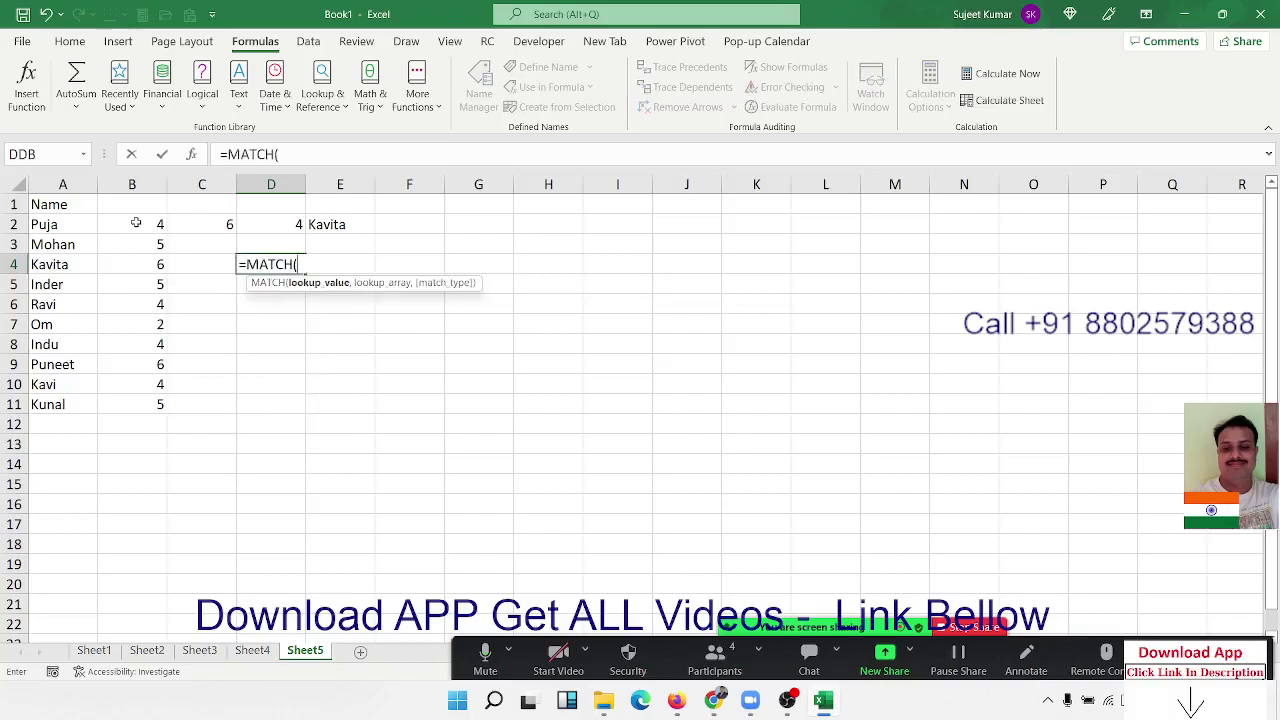
{"action": "type", "text": "m"}
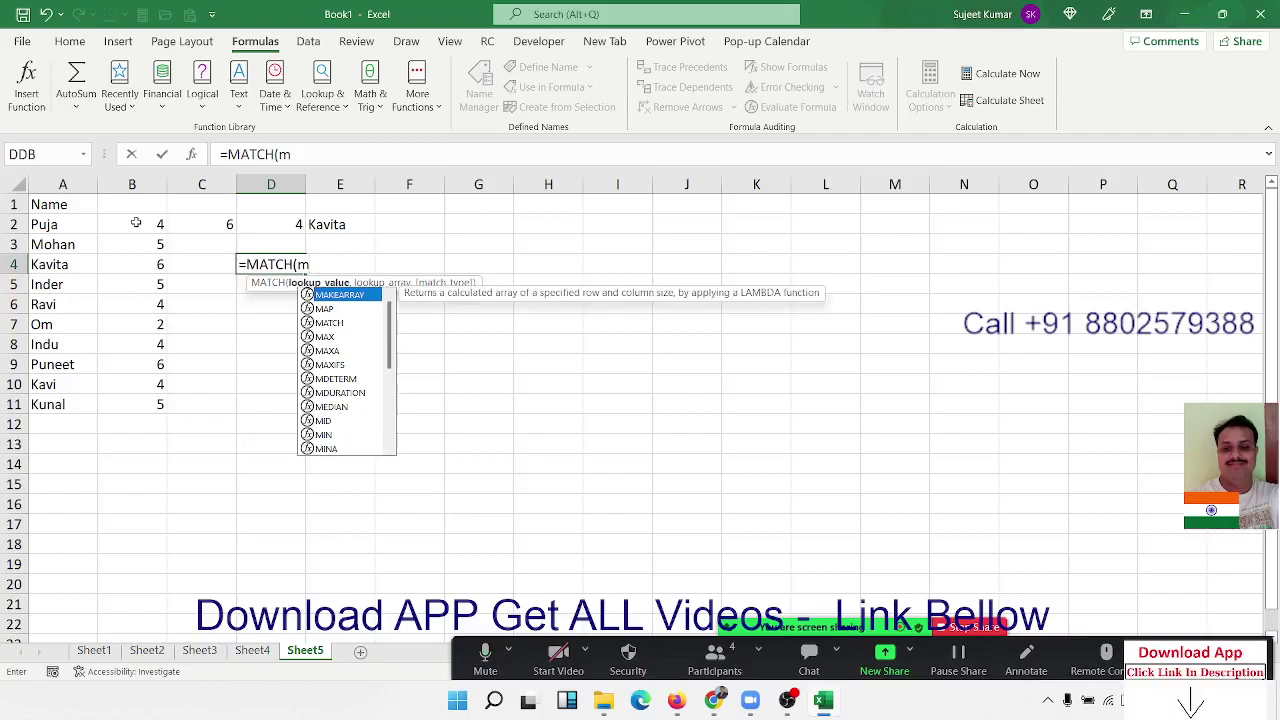
{"action": "type", "text": "ax"}
{"action": "key", "text": "Tab"}
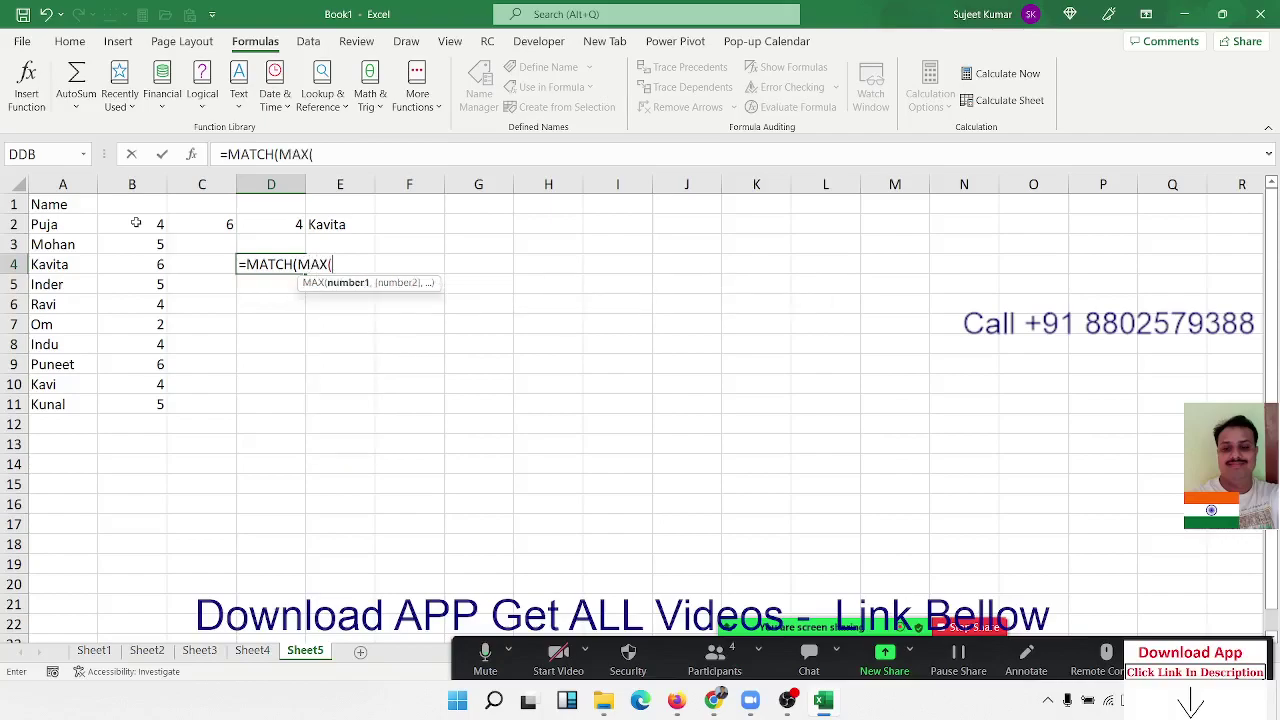
{"action": "type", "text": "le"}
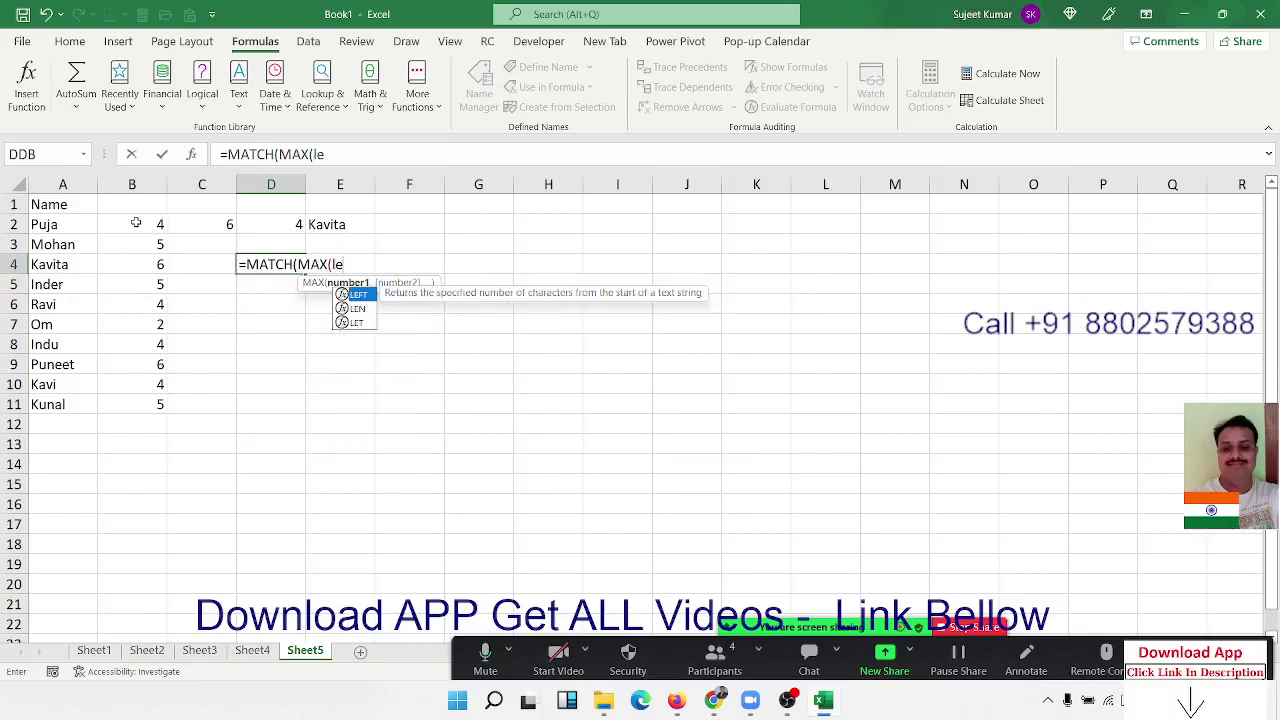
{"action": "type", "text": "n"}
{"action": "key", "text": "Tab"}
{"action": "key", "text": "Left"}
{"action": "key", "text": "Left"}
{"action": "key", "text": "Left"}
{"action": "key", "text": "Up"}
{"action": "key", "text": "Up"}
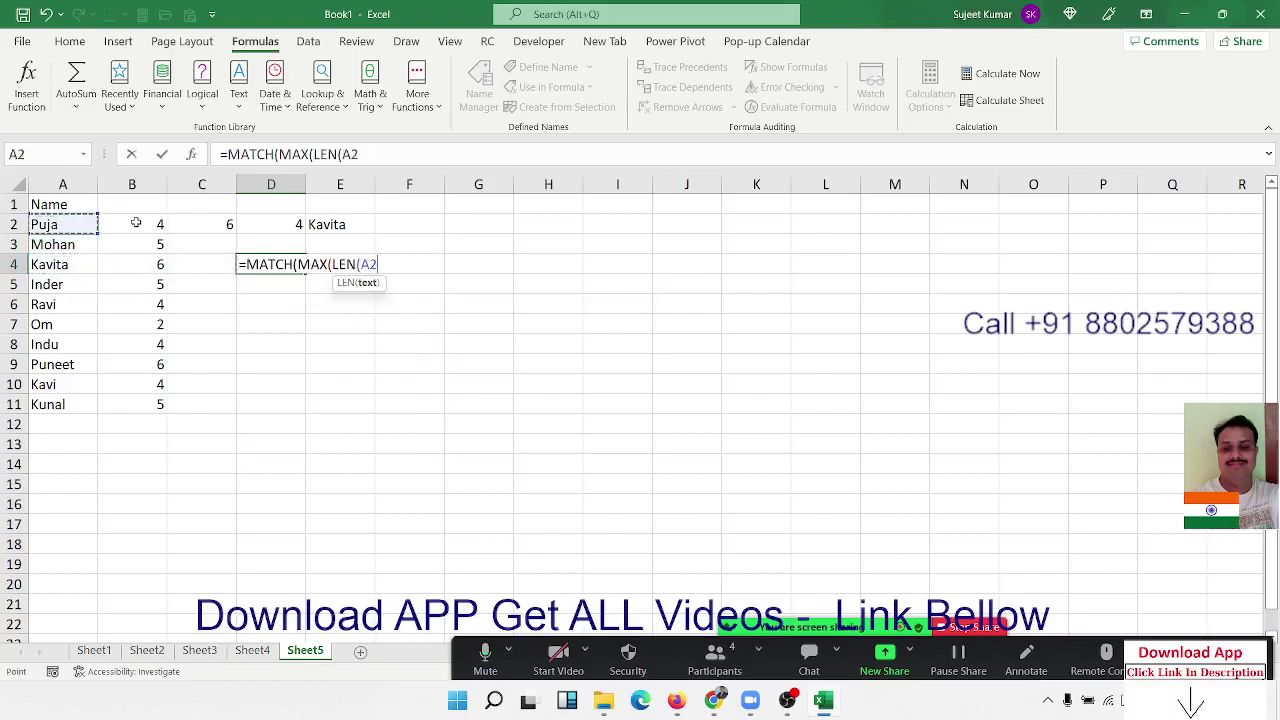
{"action": "key", "text": "ctrl+shift+Down"}
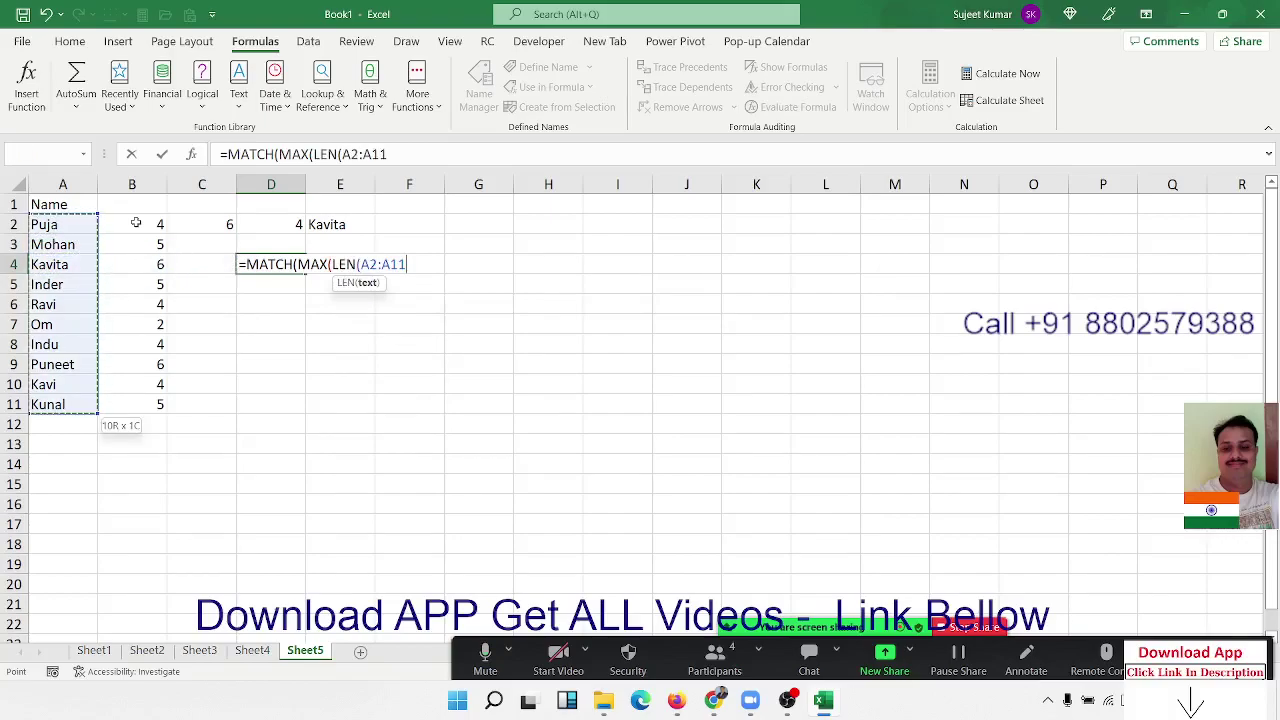
- Finish with LEN(A2:A11) as lookup array and match type 0, accepting Excel's correction
{"action": "type", "text": ")"}
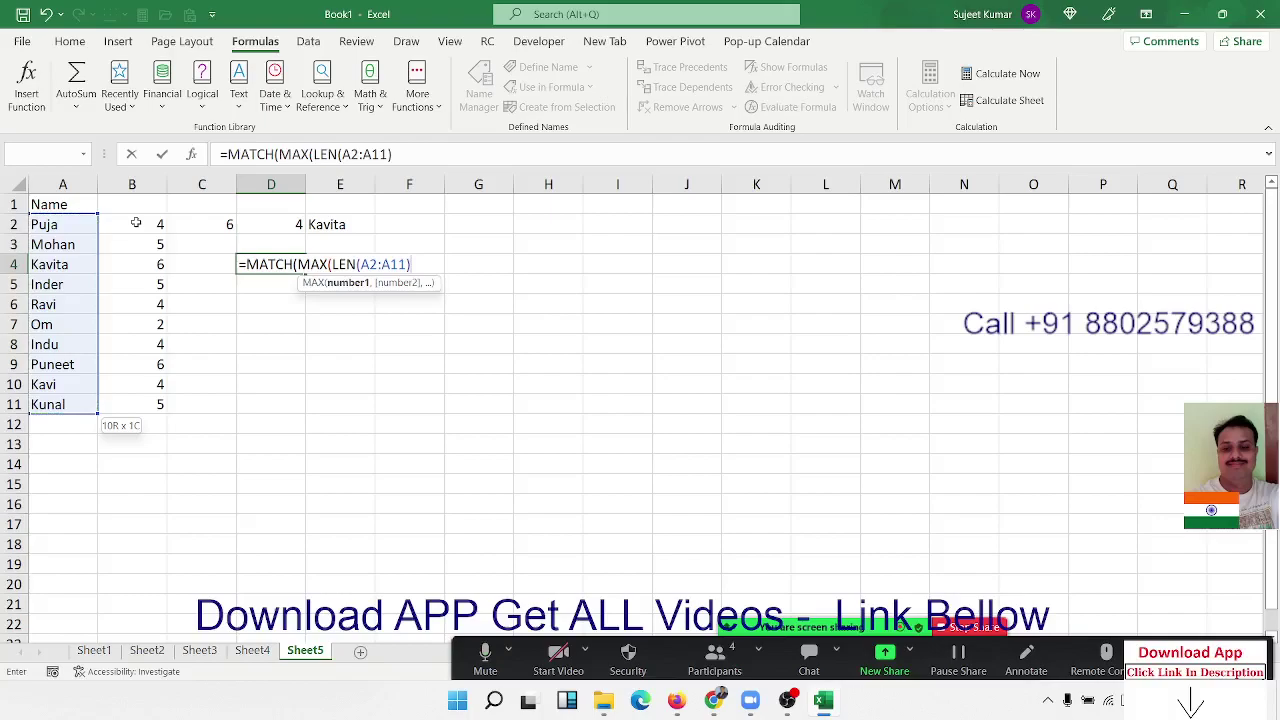
{"action": "type", "text": "),"}
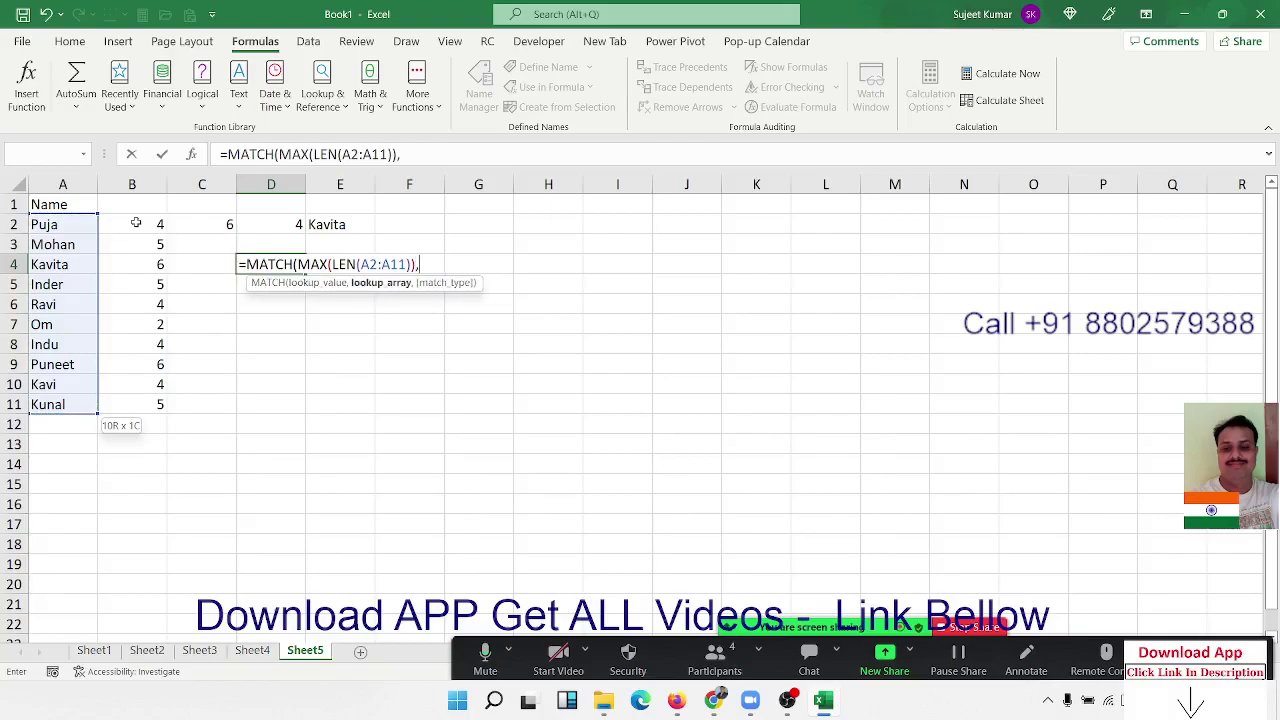
{"action": "type", "text": "lem"}
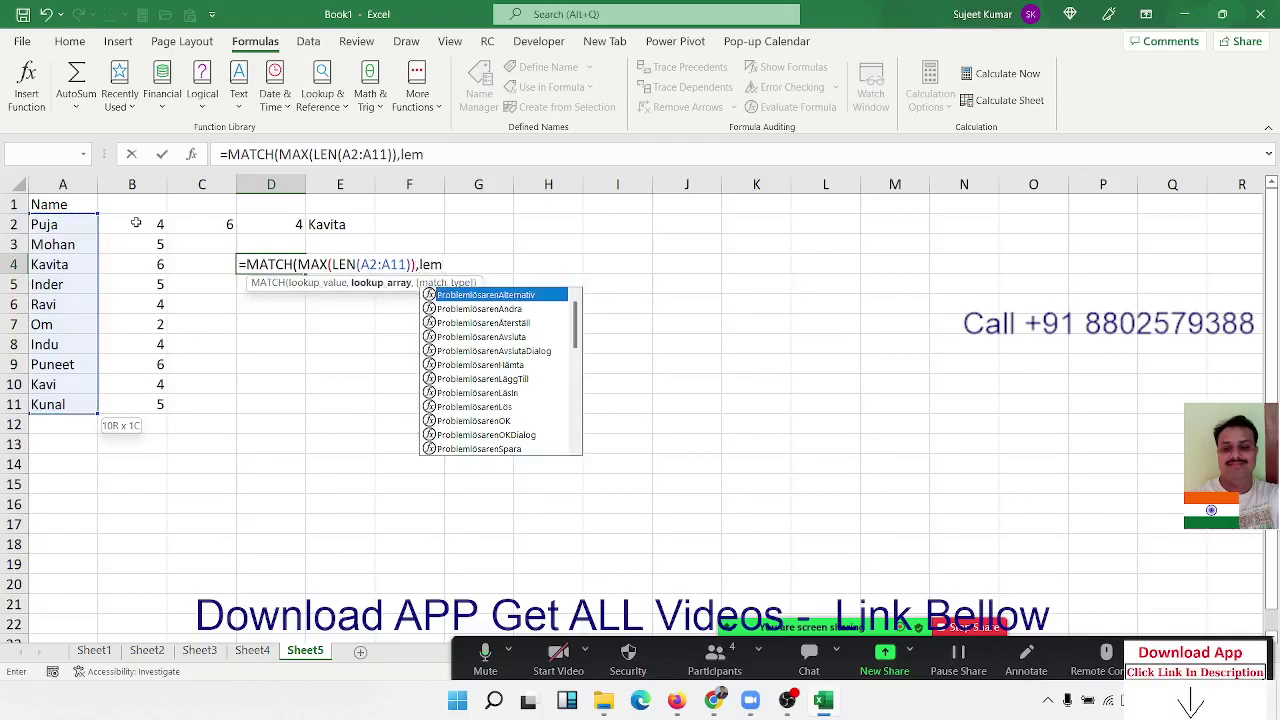
{"action": "key", "text": "BackSpace"}
{"action": "type", "text": "n"}
{"action": "key", "text": "Tab"}
{"action": "key", "text": "Left"}
{"action": "key", "text": "Left"}
{"action": "key", "text": "Left"}
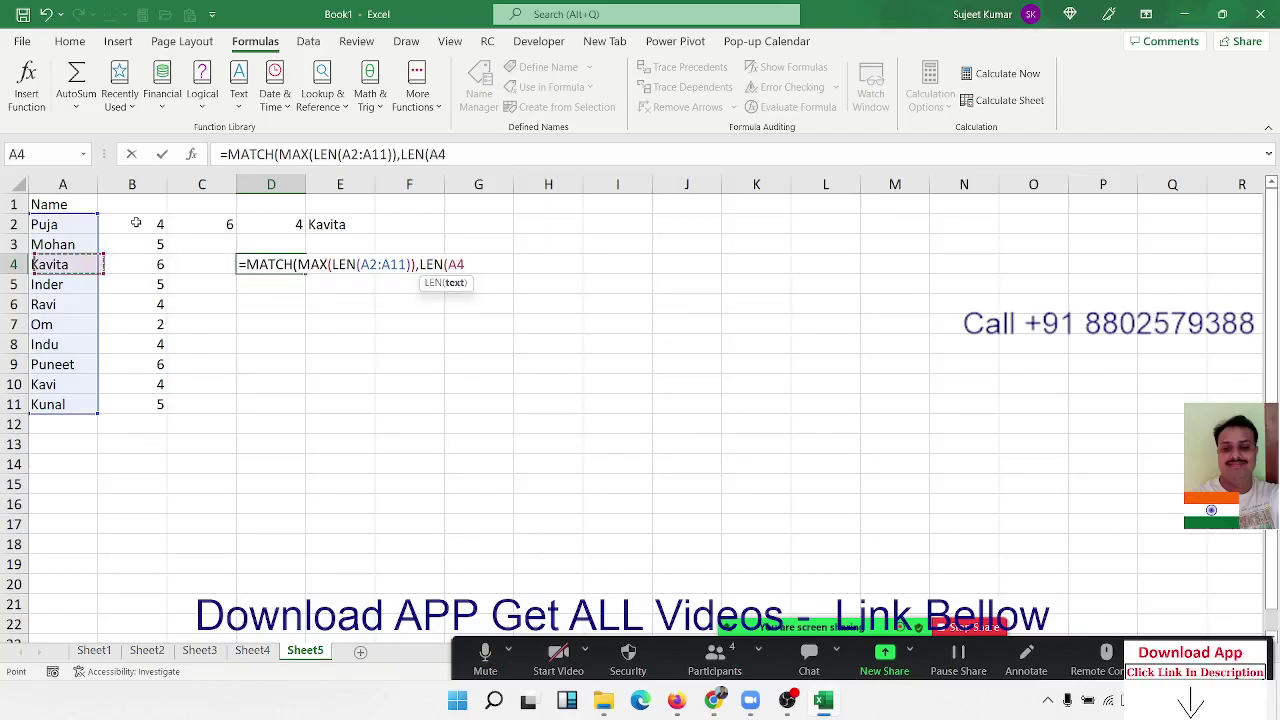
{"action": "key", "text": "Up"}
{"action": "key", "text": "Up"}
{"action": "key", "text": "ctrl+shift+Down"}
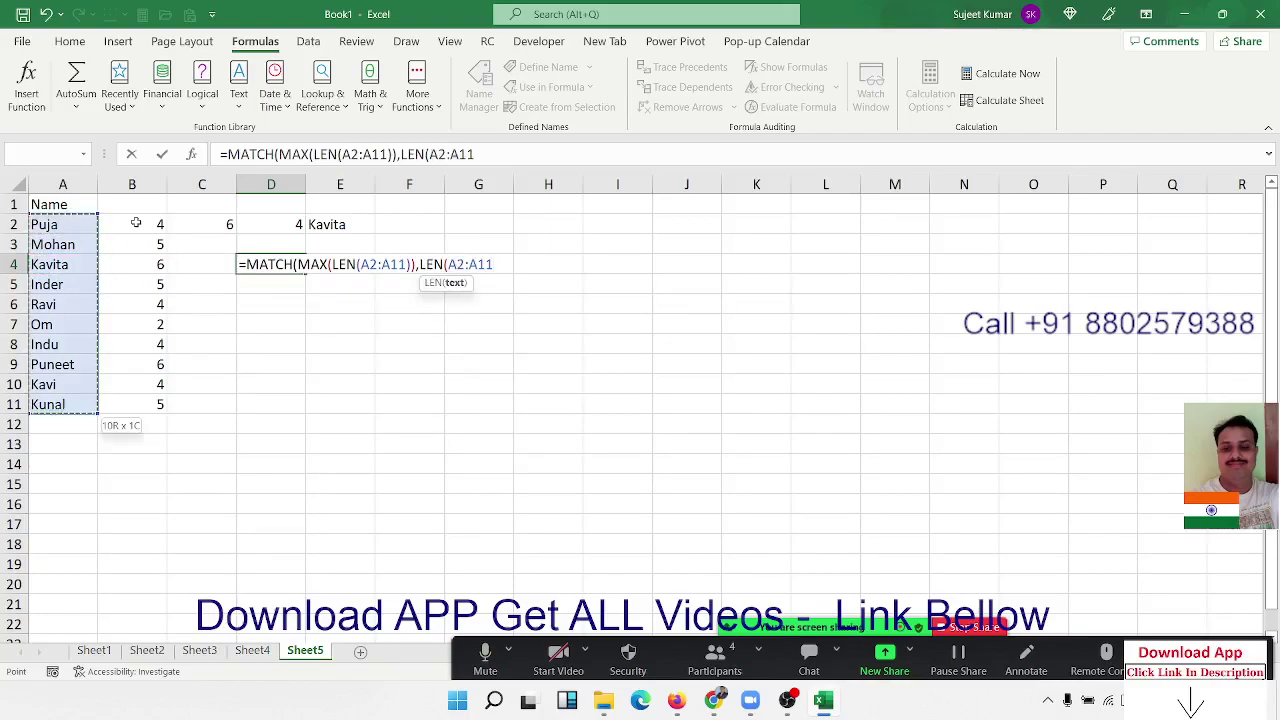
{"action": "type", "text": "),0"}
{"action": "key", "text": "Return"}
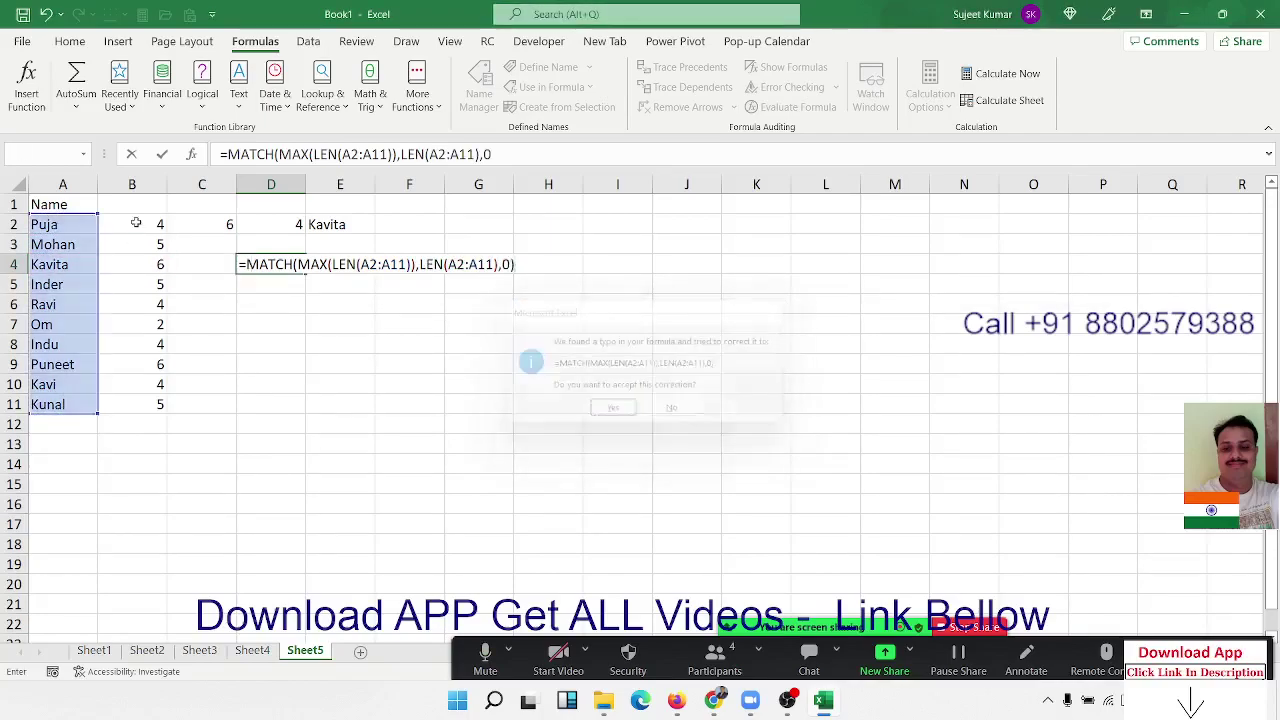
{"action": "key", "text": "Up"}
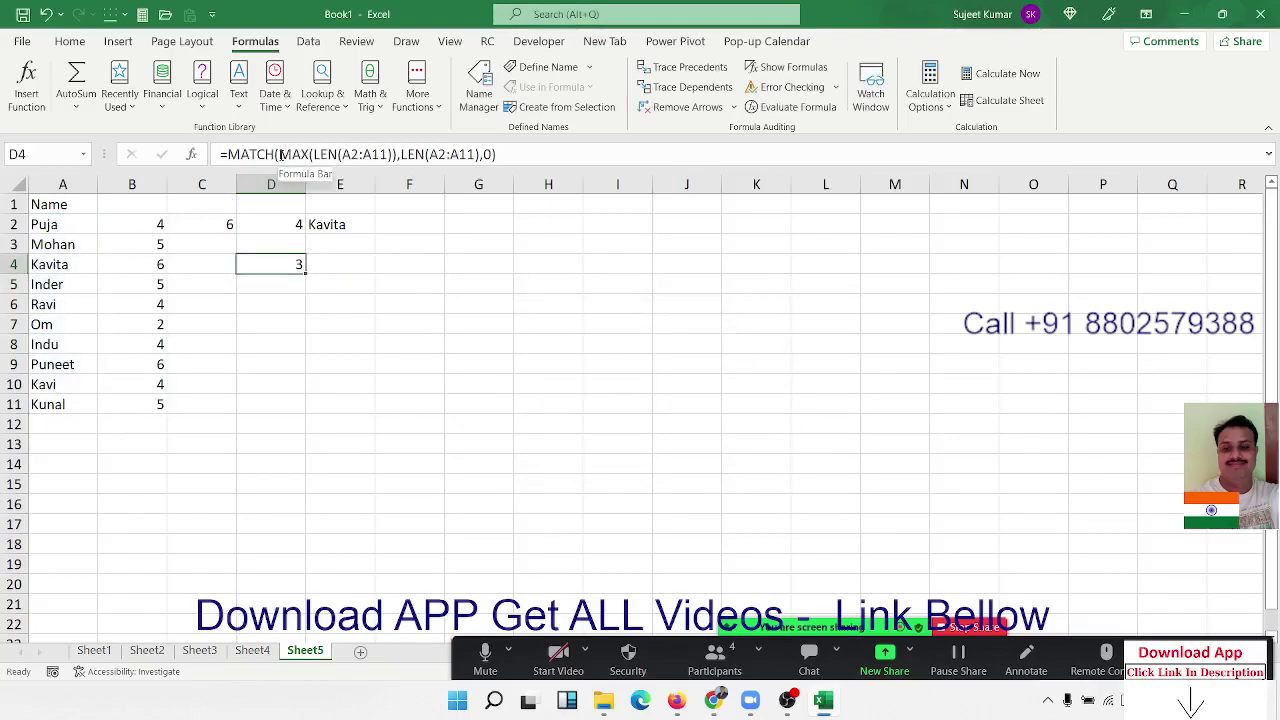
{"action": "left_click", "coordinate": [270, 224]}
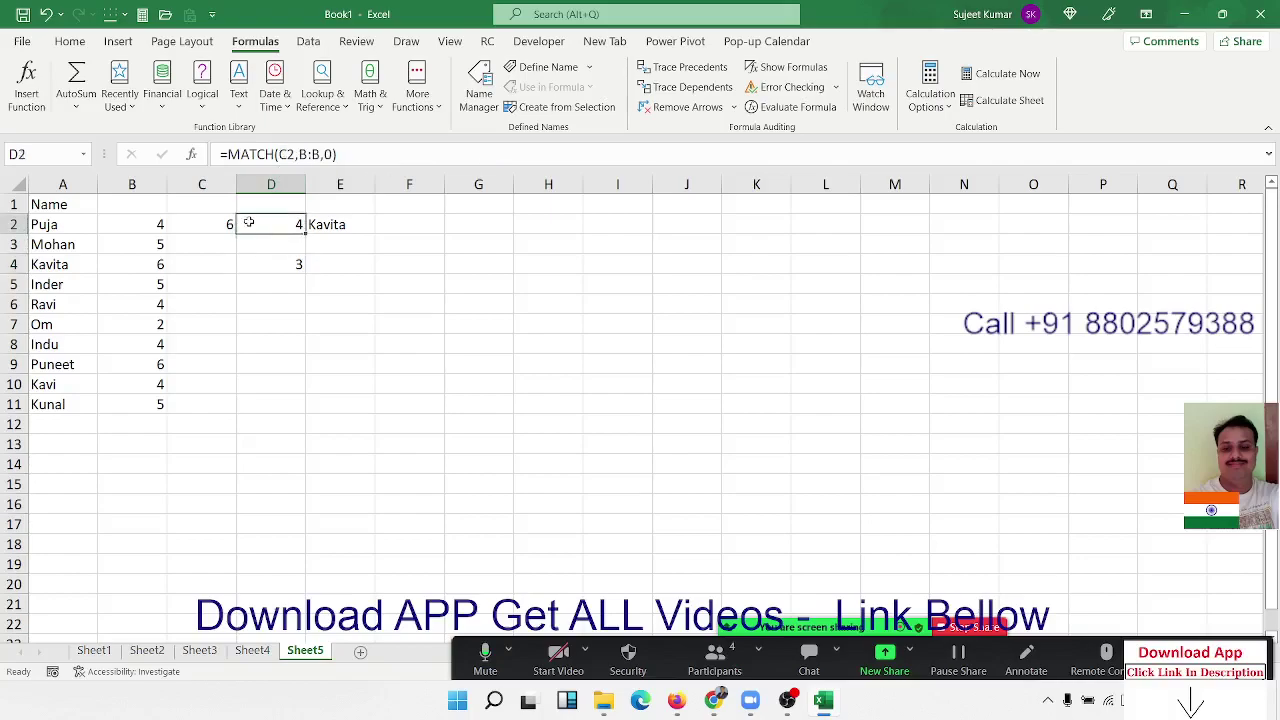
{"action": "double_click", "coordinate": [242, 224]}
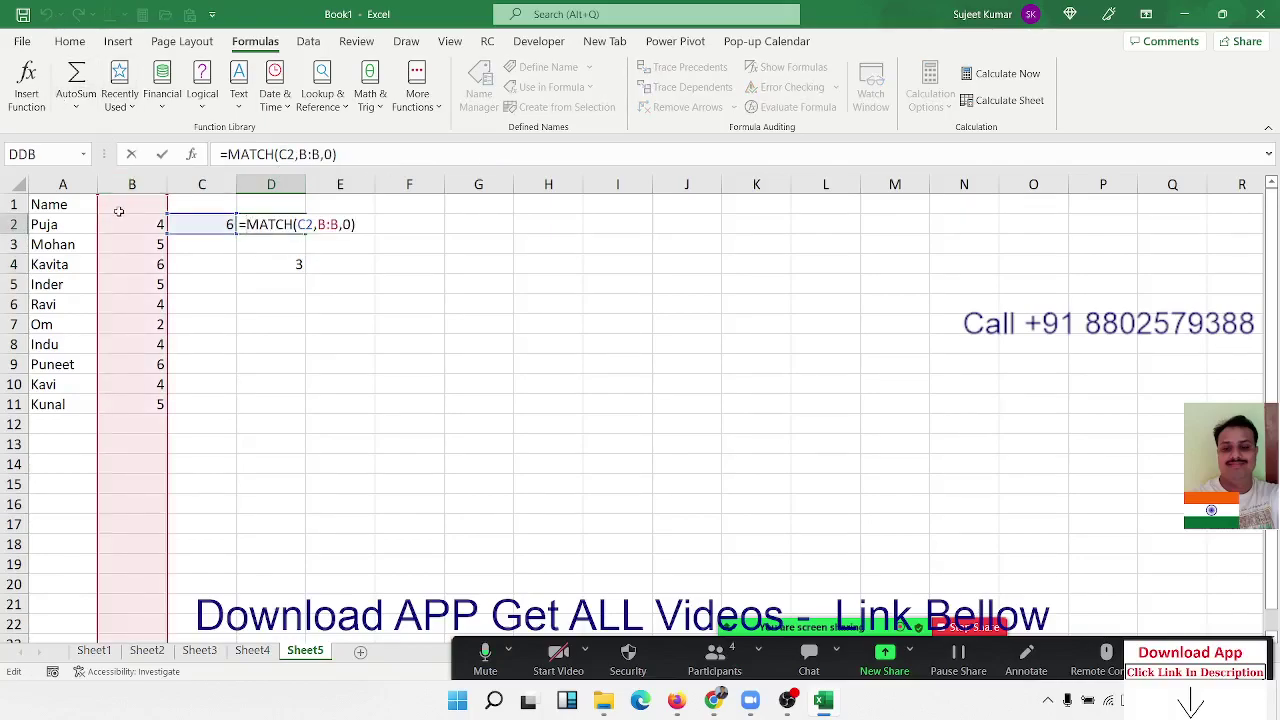
{"action": "key", "text": "Return"}
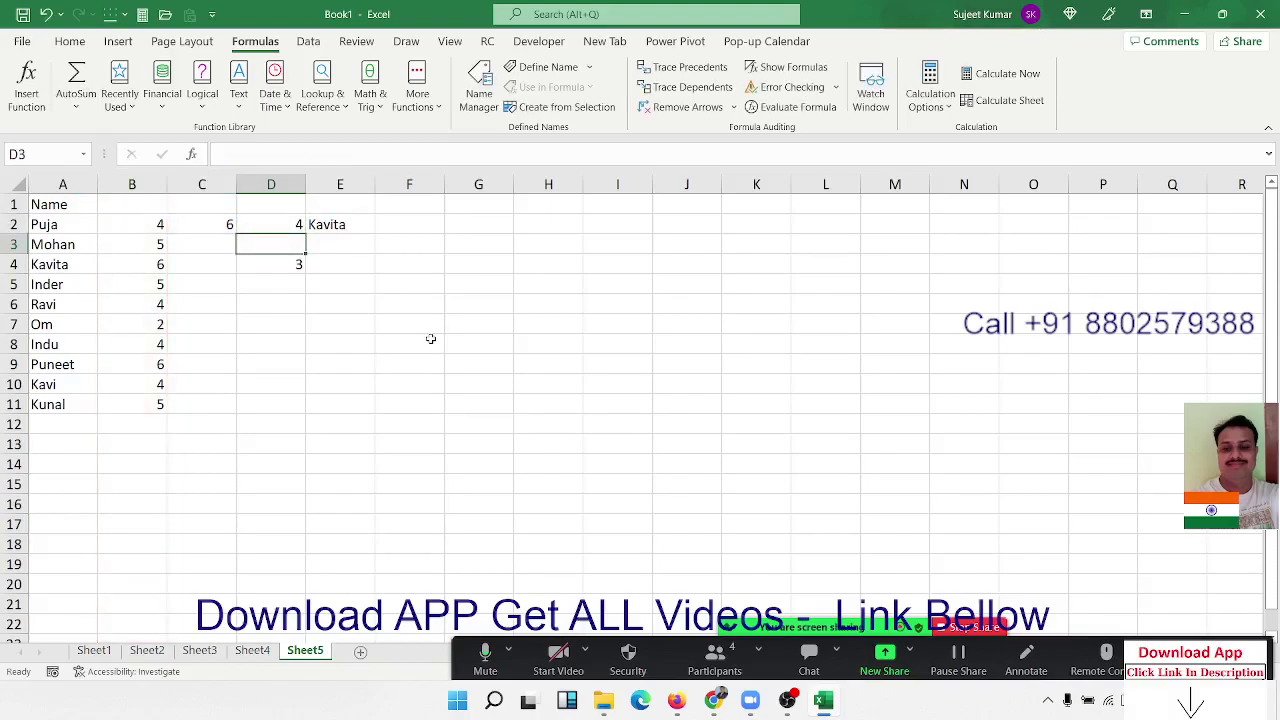
{"action": "left_click", "coordinate": [300, 263]}
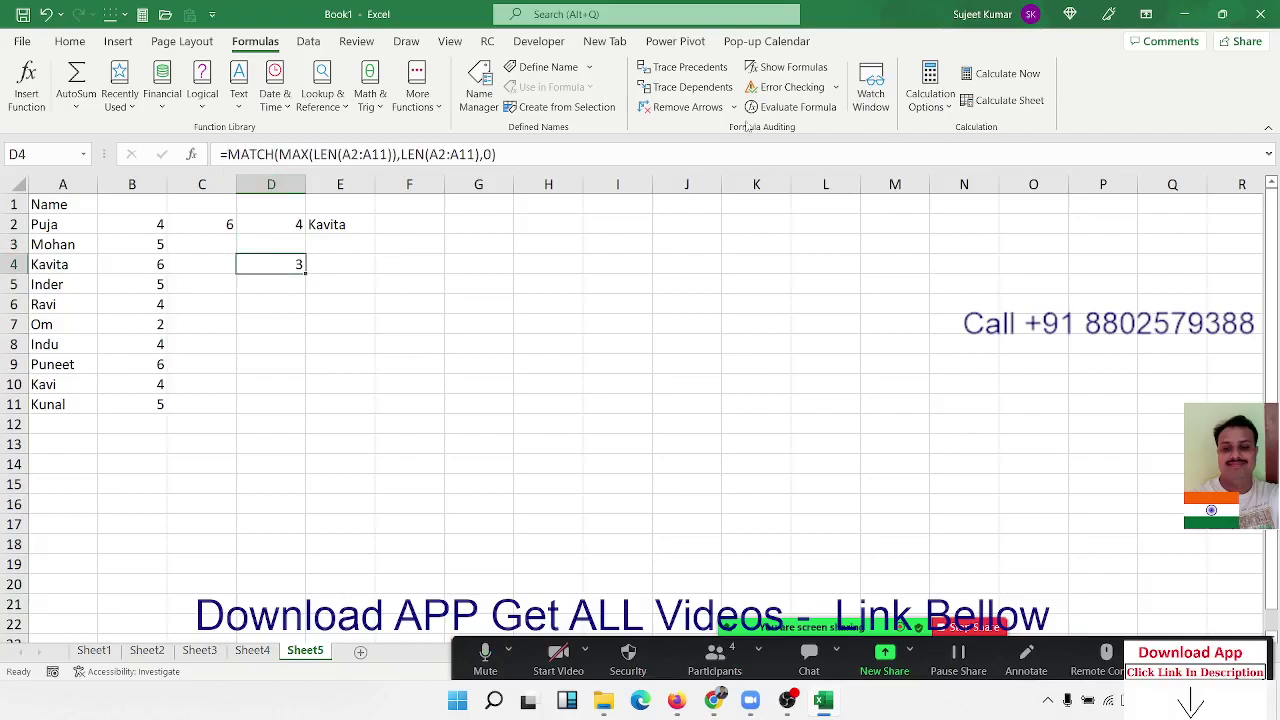
{"action": "left_click", "coordinate": [790, 106]}
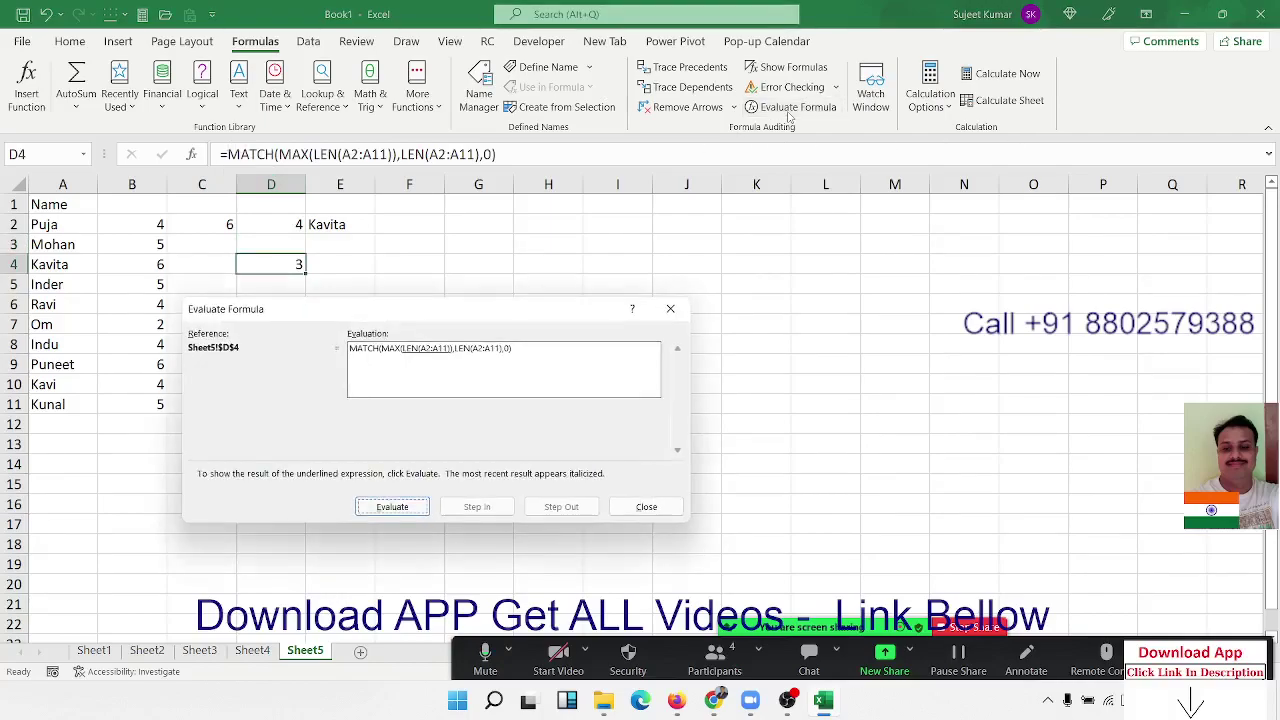
{"action": "left_click", "coordinate": [386, 510]}
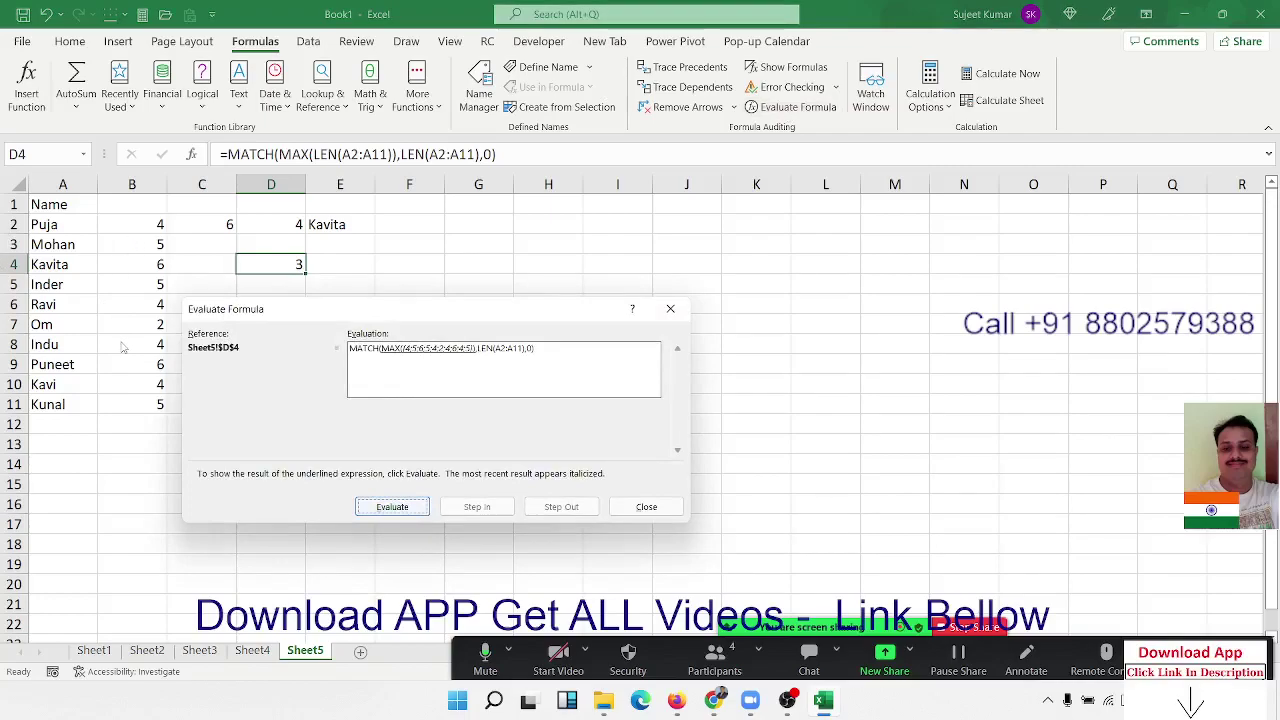
{"action": "left_click", "coordinate": [381, 510]}
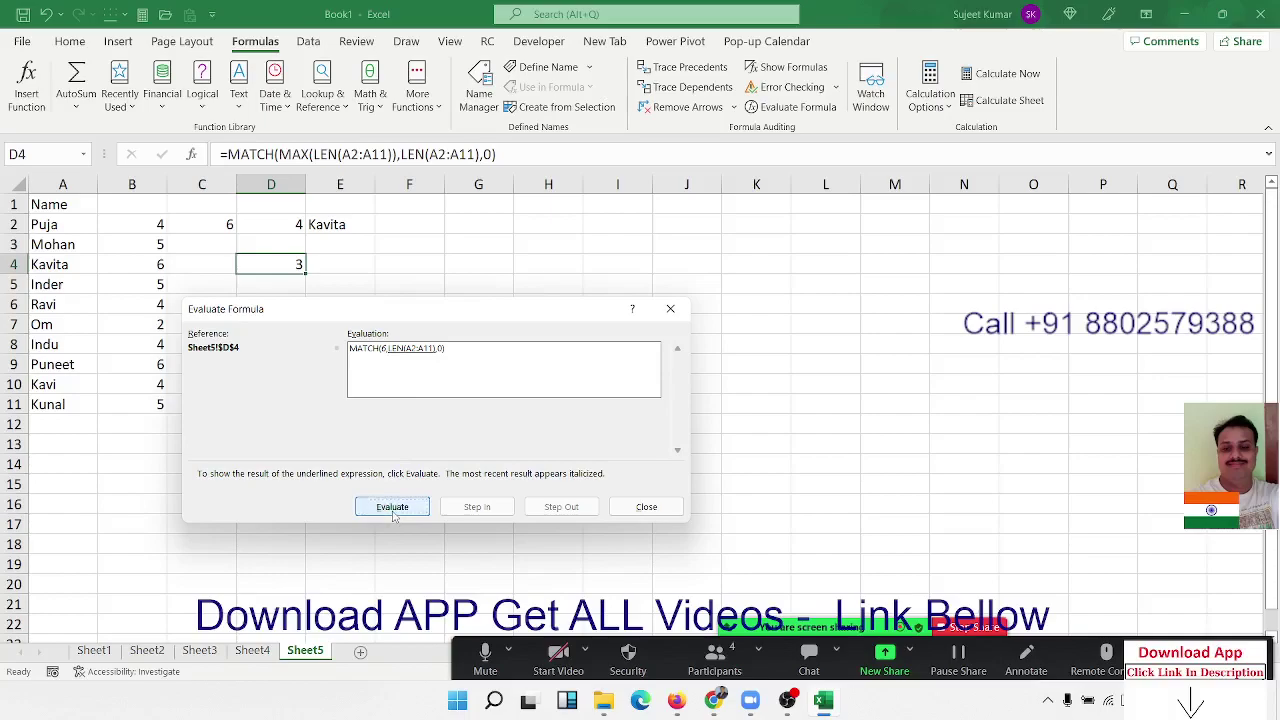
{"action": "left_click", "coordinate": [393, 510]}
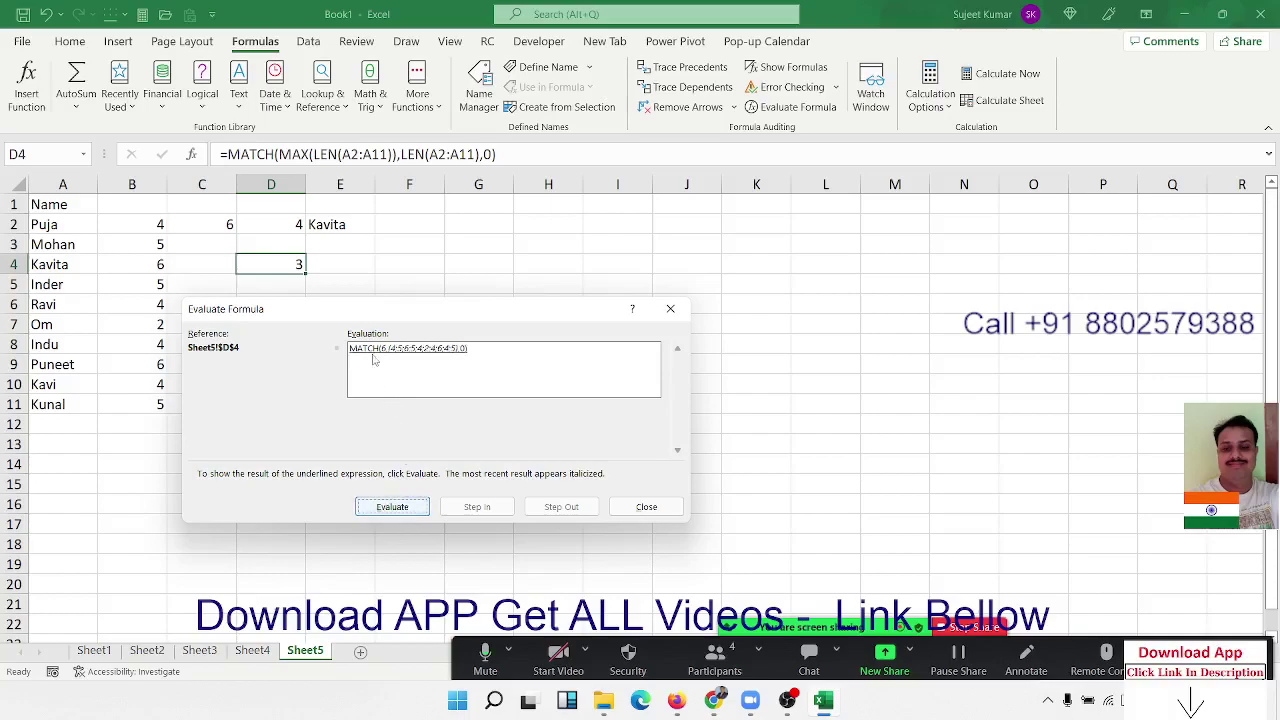
{"action": "left_click", "coordinate": [412, 508]}
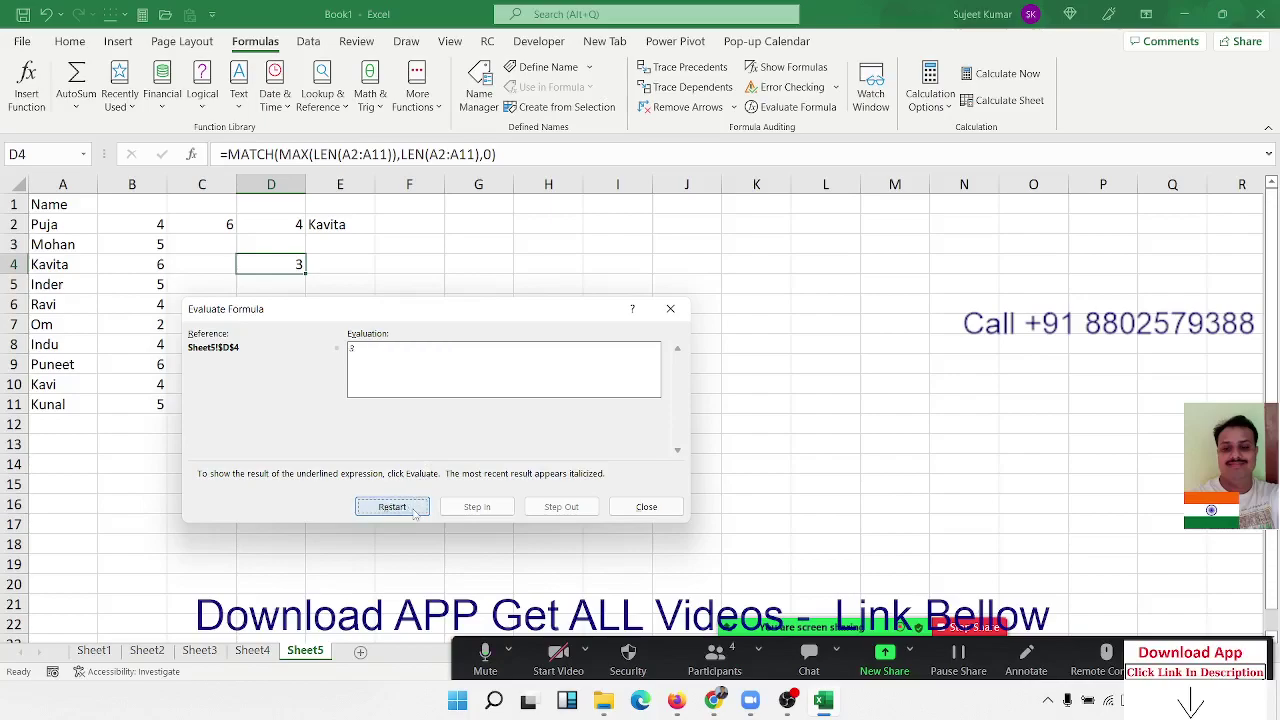
{"action": "left_click", "coordinate": [646, 506]}
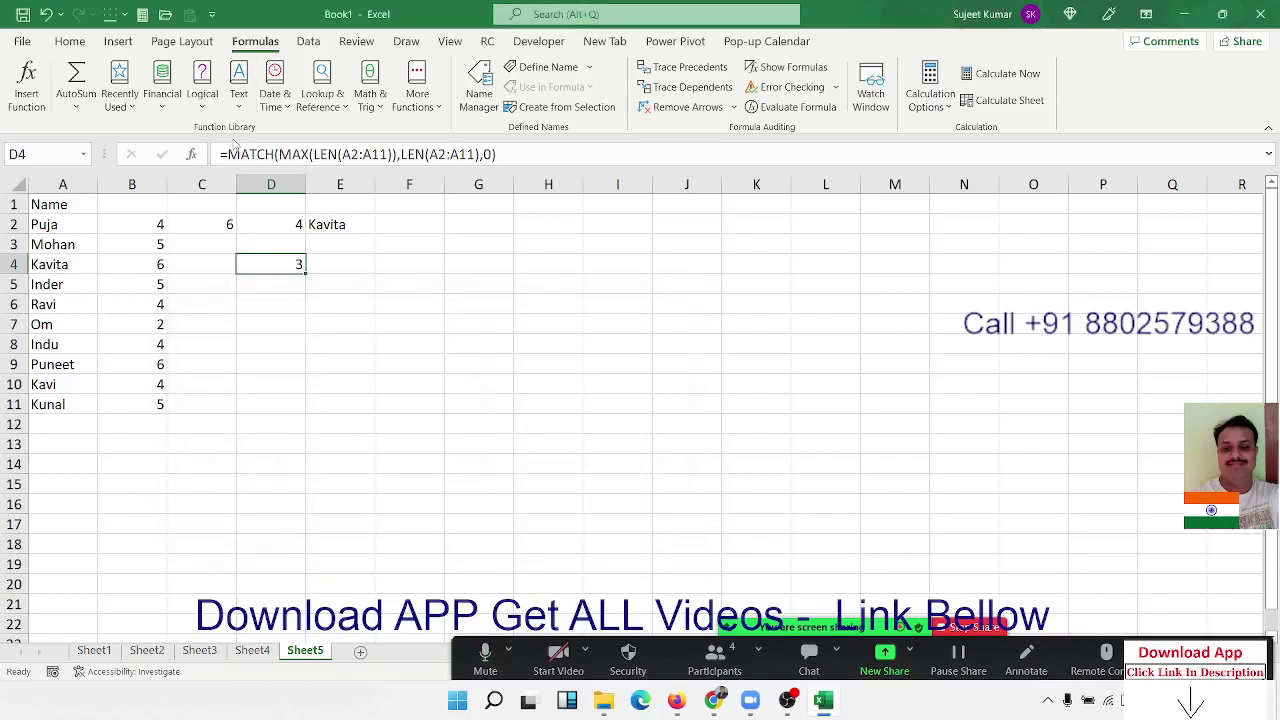
- Change D4 to =INDEX(A2:A11,MATCH(MAX(LEN(A2:A11)),LEN(A2:A11),0)), which returns Kavita
{"action": "left_click", "coordinate": [229, 154]}
{"action": "type", "text": "i"}
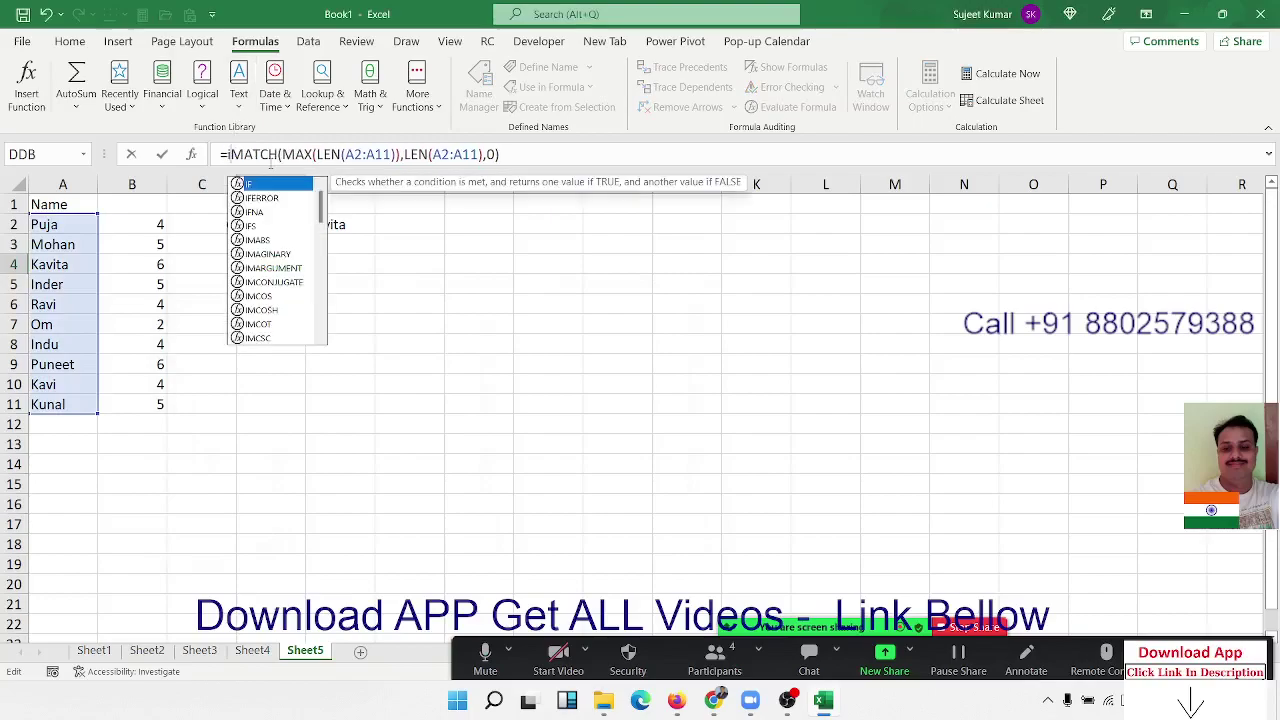
{"action": "type", "text": "nd"}
{"action": "key", "text": "Tab"}
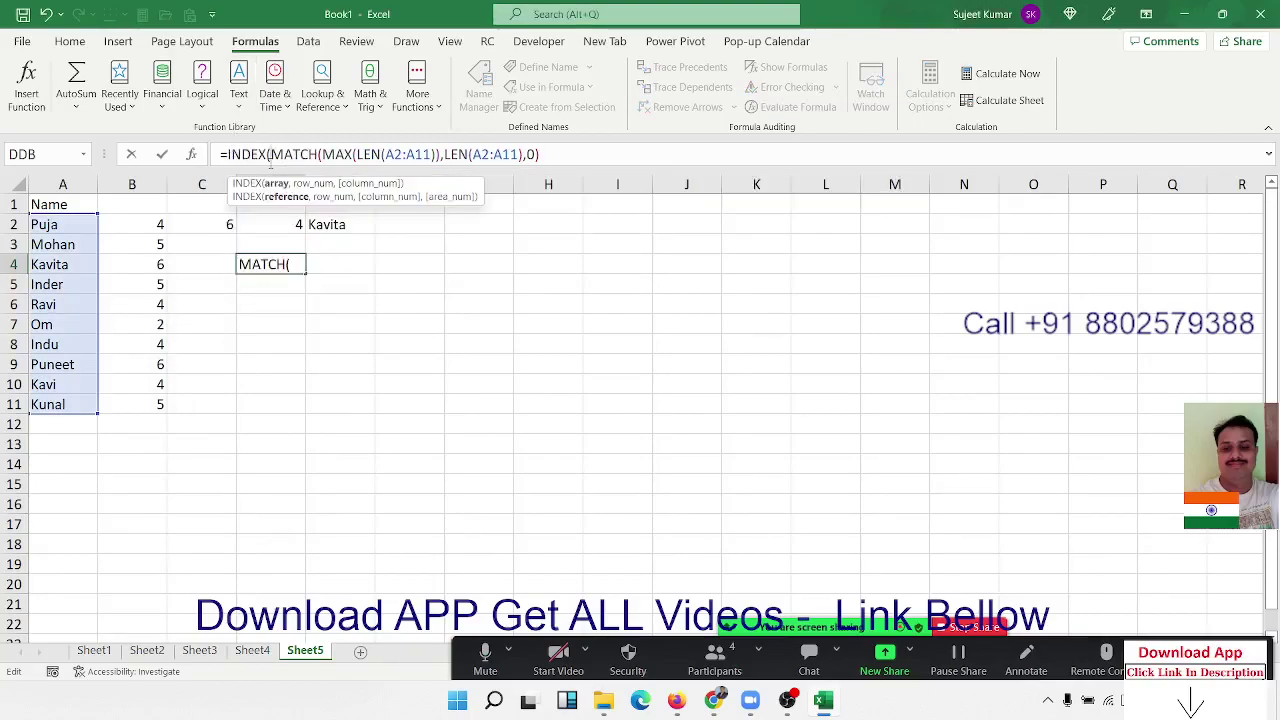
{"action": "left_click_drag", "start_coordinate": [80, 225], "coordinate": [76, 401]}
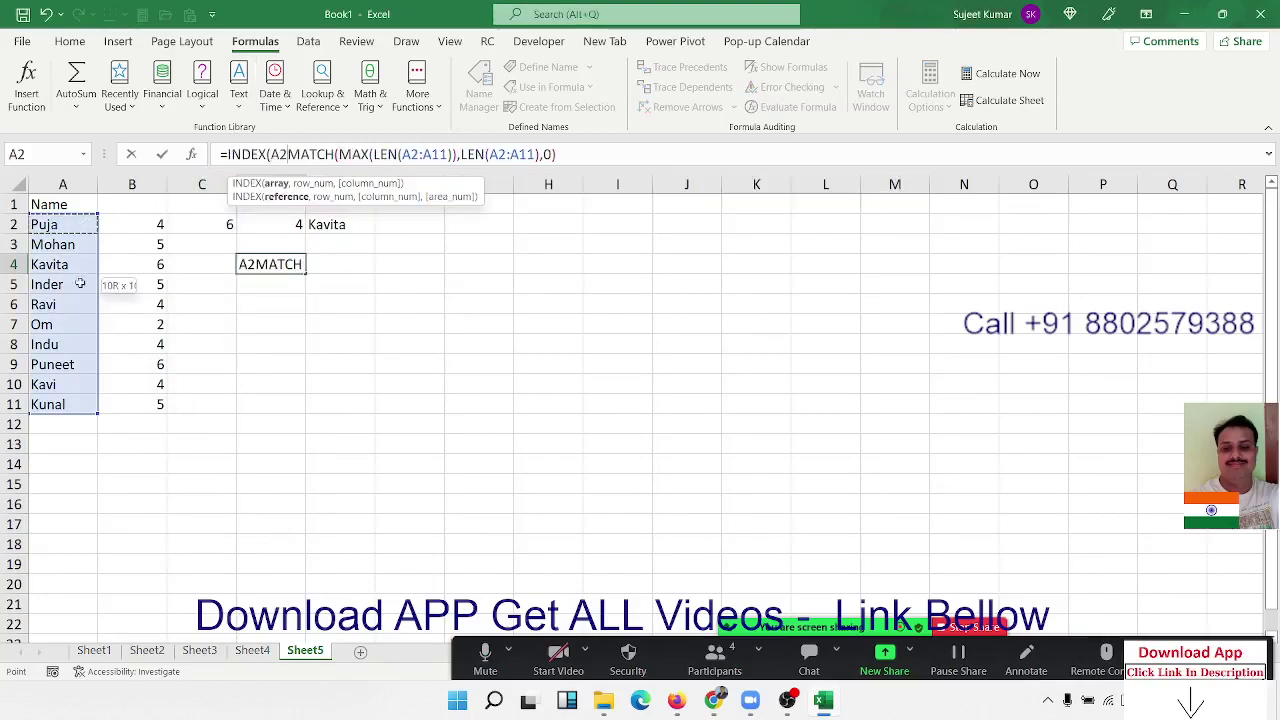
{"action": "type", "text": ":A11,"}
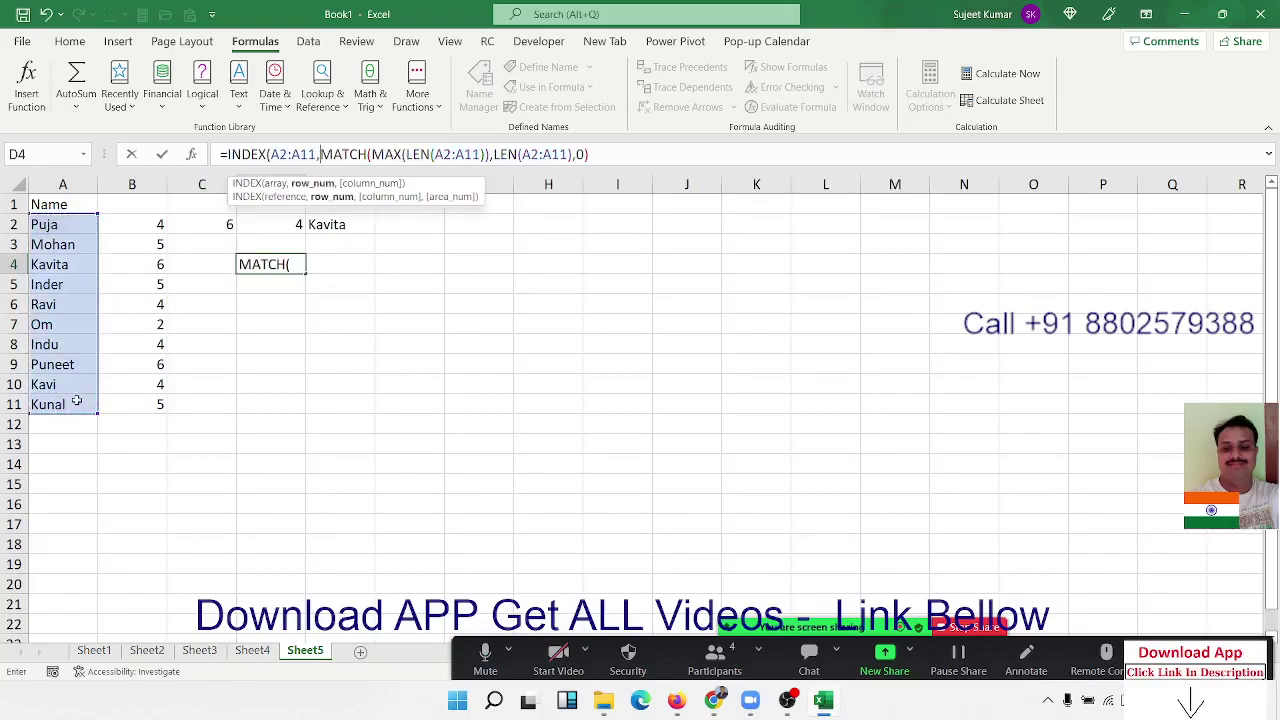
{"action": "key", "text": "Return"}
{"action": "key", "text": "Return"}
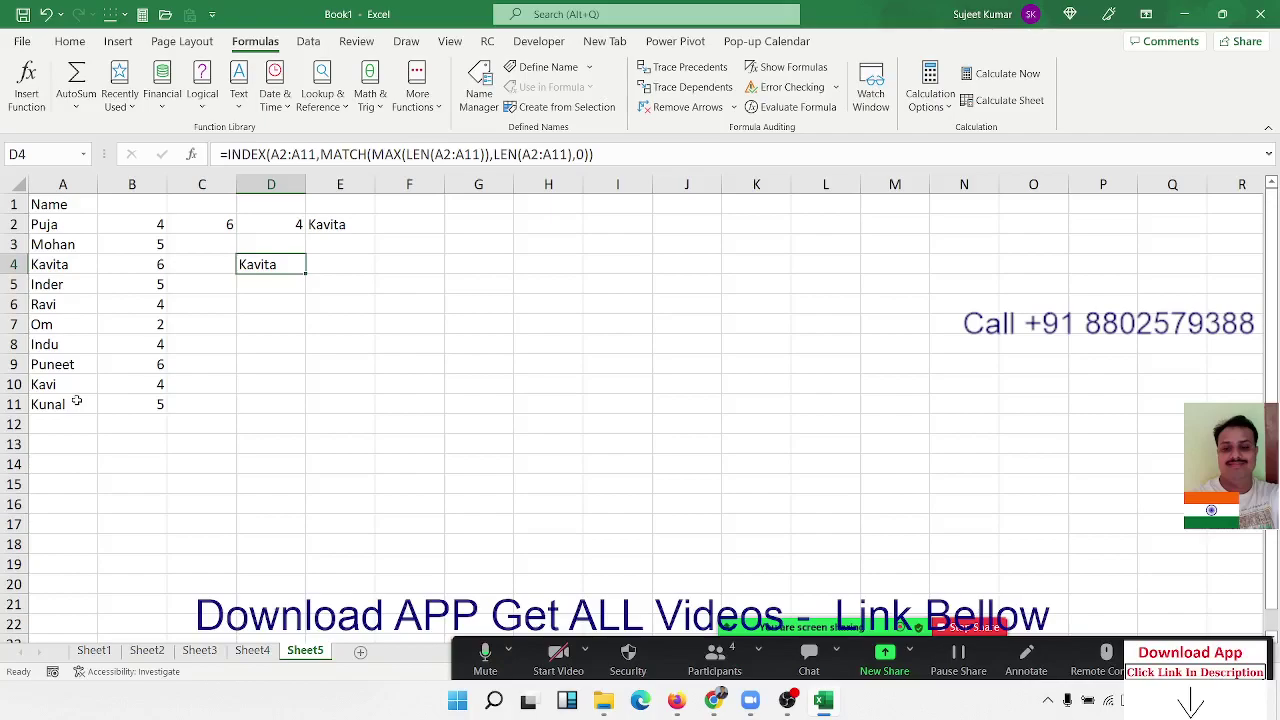
- Change A7 from Om to Om Prakash and confirm D4 now shows Om Prakash
{"action": "double_click", "coordinate": [60, 324]}
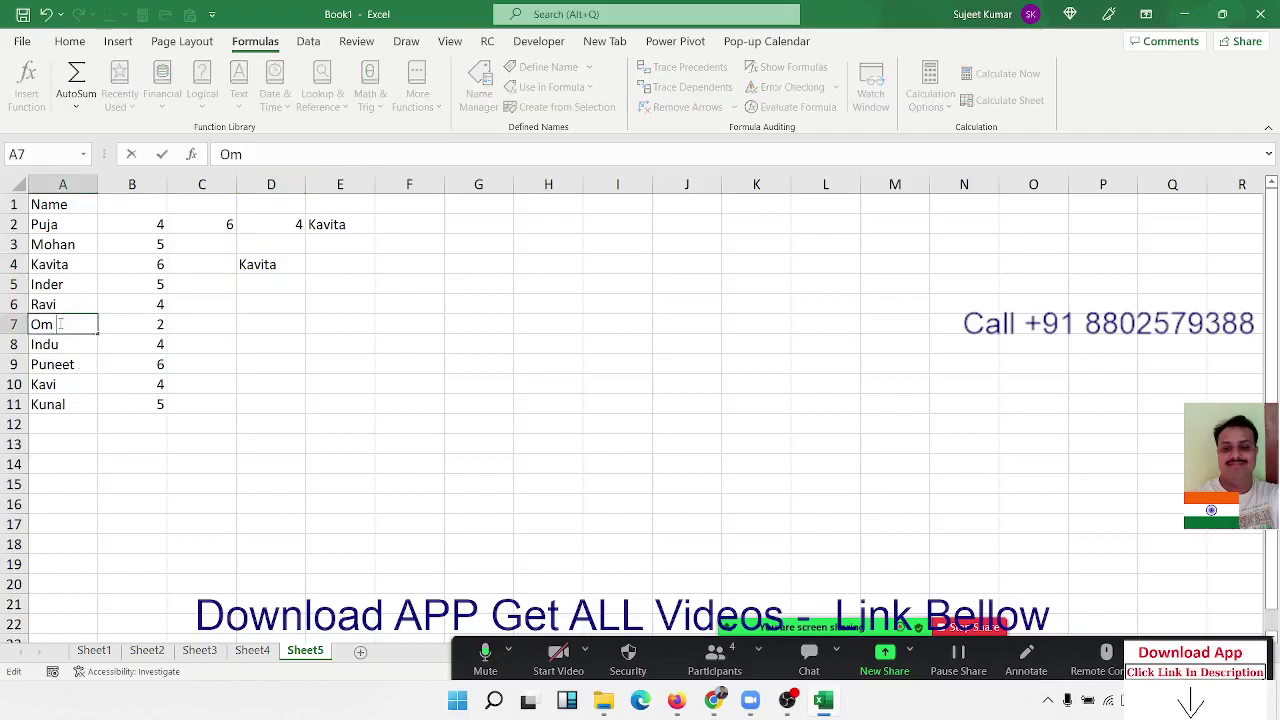
{"action": "type", "text": "Praka"}
{"action": "type", "text": "sh"}
{"action": "key", "text": "Return"}
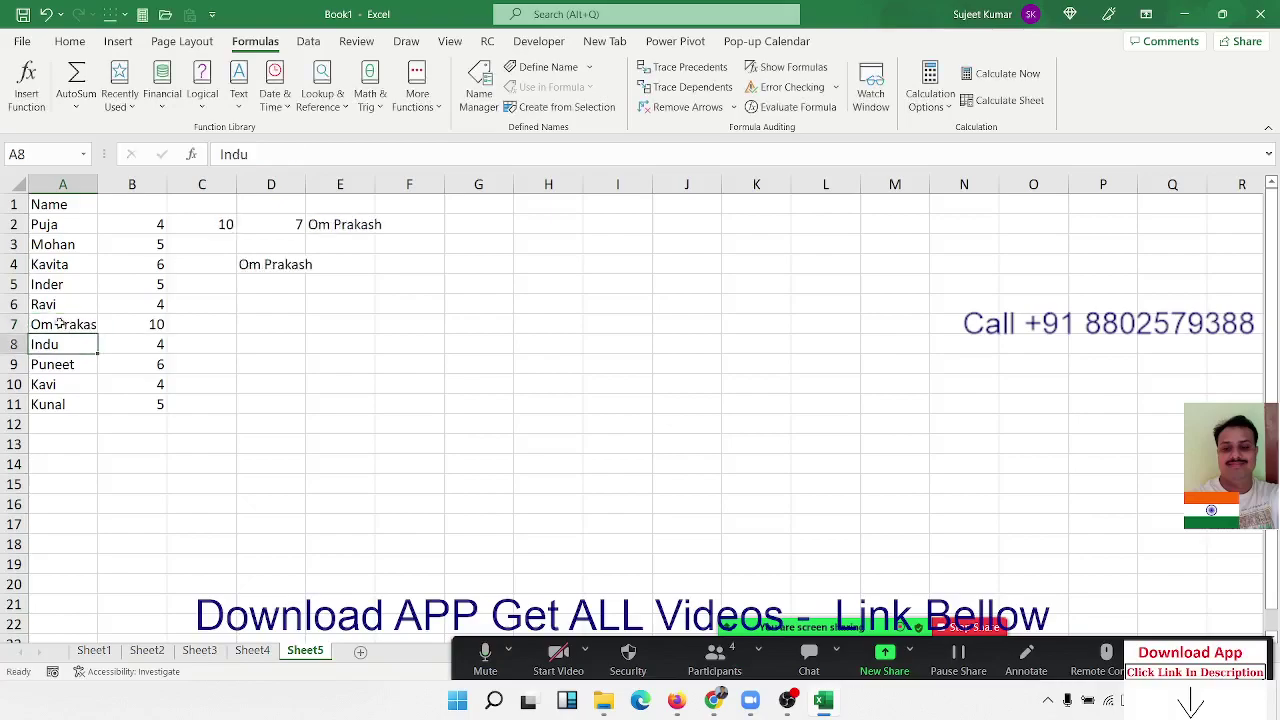
{"action": "left_click", "coordinate": [296, 268]}
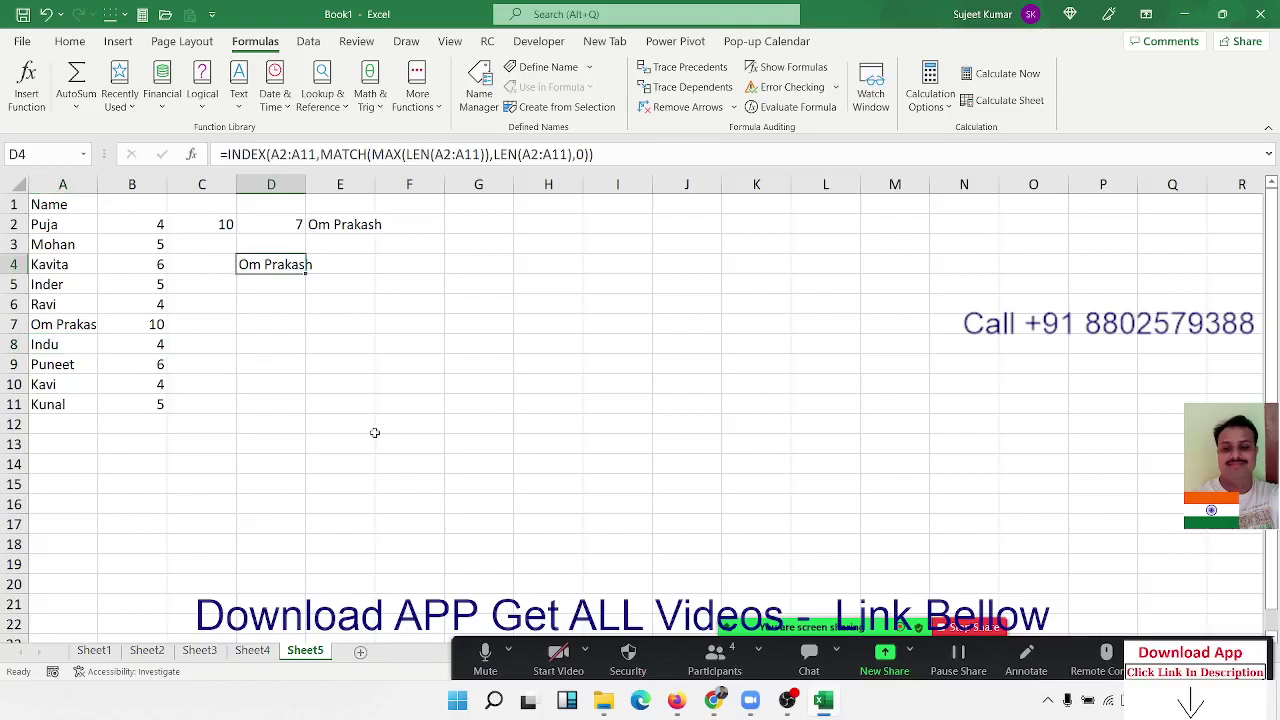